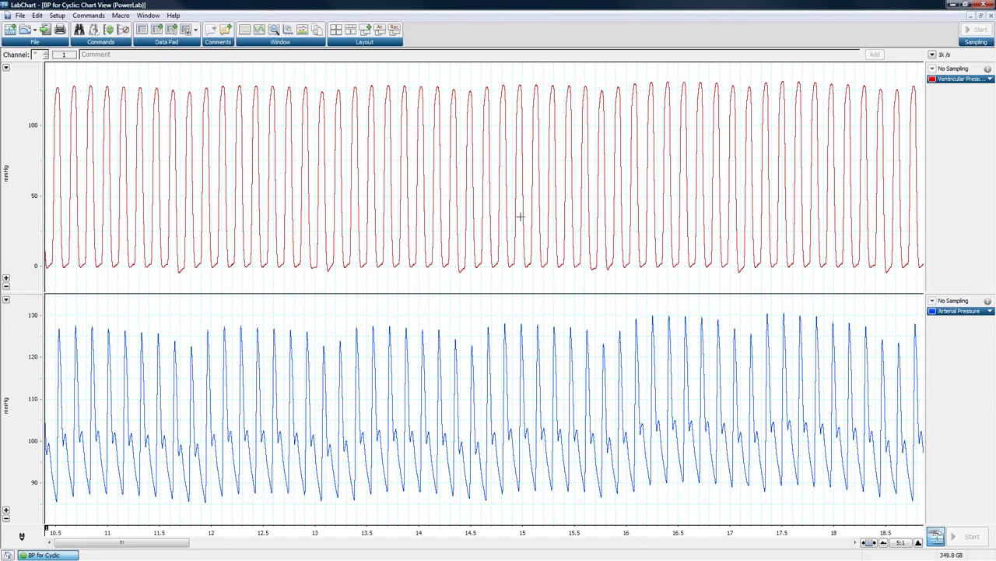
Step: Select stretches of the ventricular and arterial pressure traces, then place a time marker
{"action": "left_click_drag", "start_coordinate": [291, 67], "coordinate": [741, 285]}
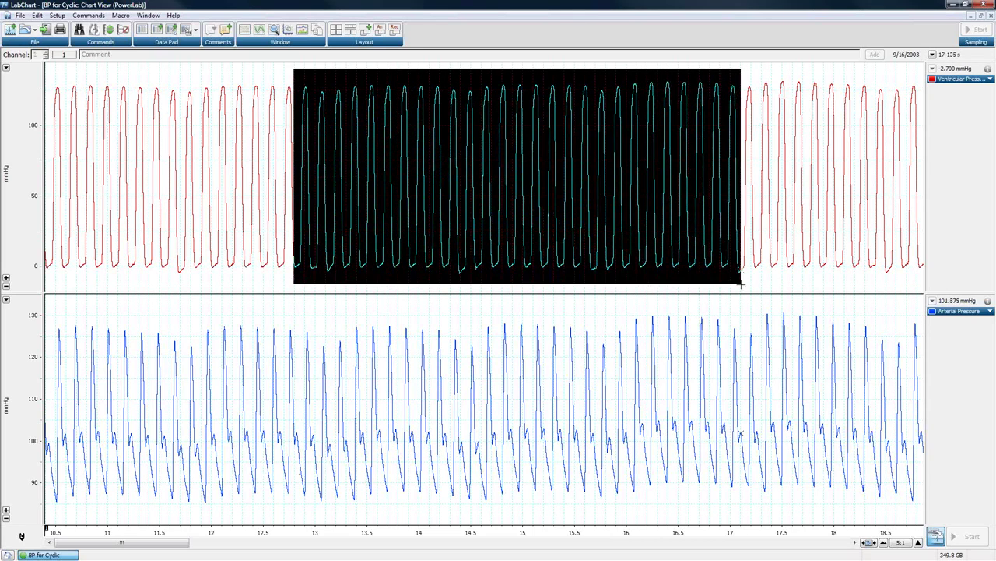
{"action": "left_click_drag", "start_coordinate": [217, 309], "coordinate": [706, 503]}
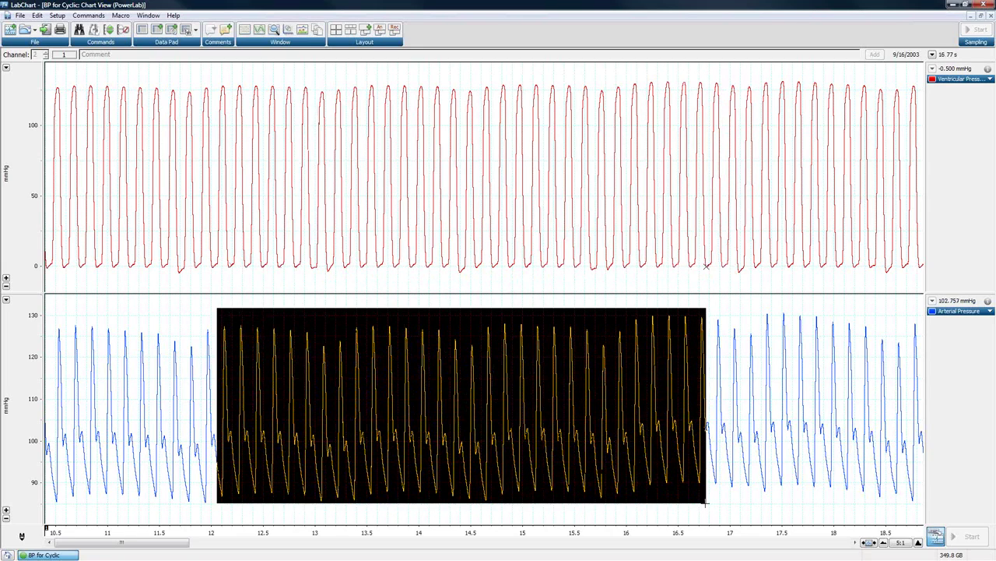
{"action": "left_click", "coordinate": [608, 394]}
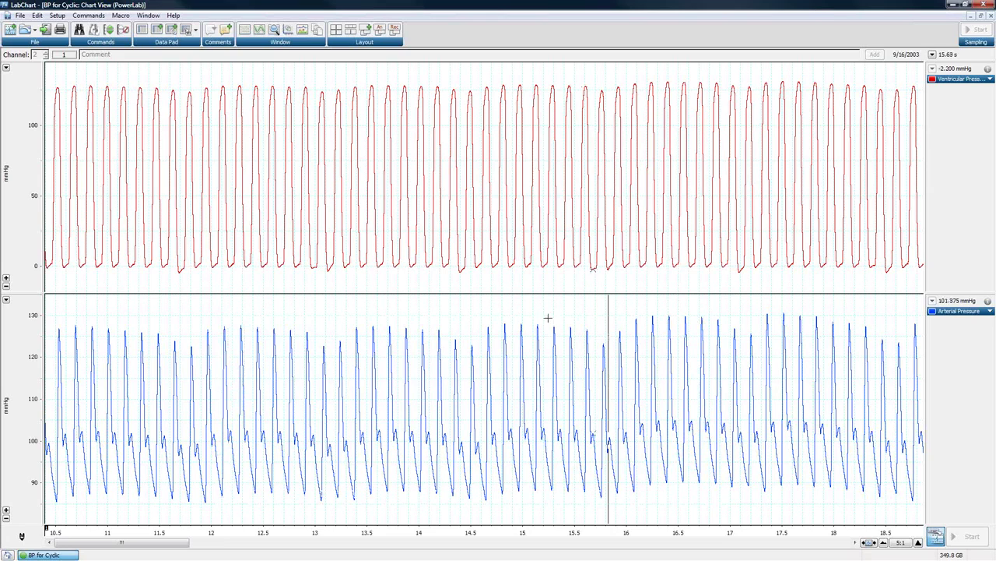
Step: Raise the number of channels to 3 in Channel Settings, adding an empty Channel 3
{"action": "left_click", "coordinate": [56, 15]}
{"action": "left_click", "coordinate": [74, 28]}
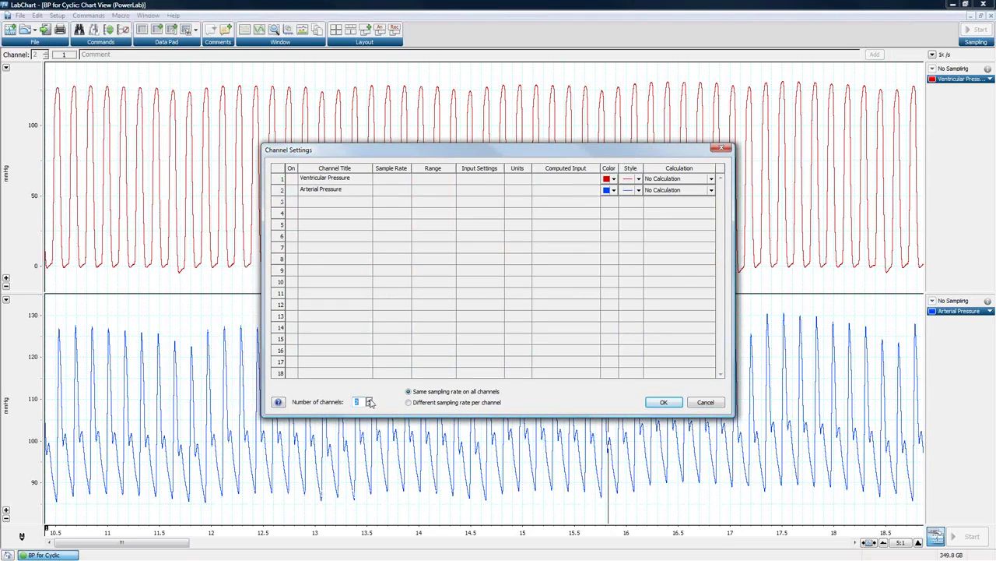
{"action": "left_click", "coordinate": [370, 399]}
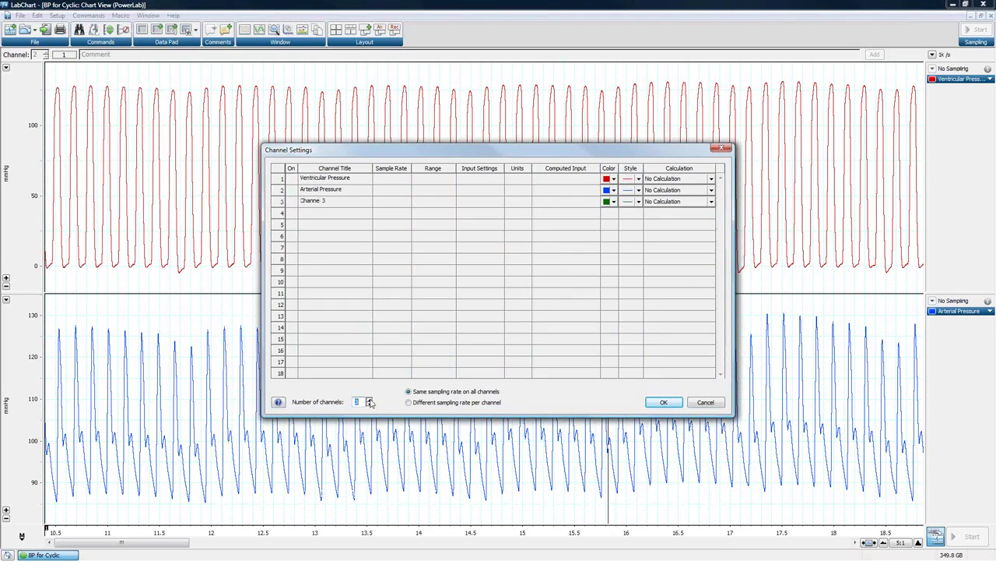
{"action": "left_click", "coordinate": [663, 403]}
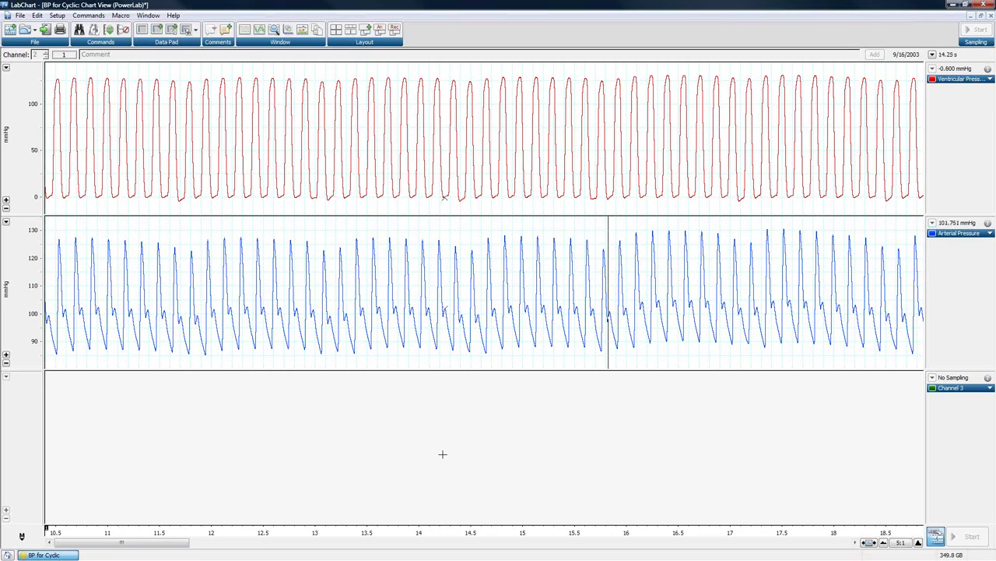
{"action": "left_click", "coordinate": [964, 388]}
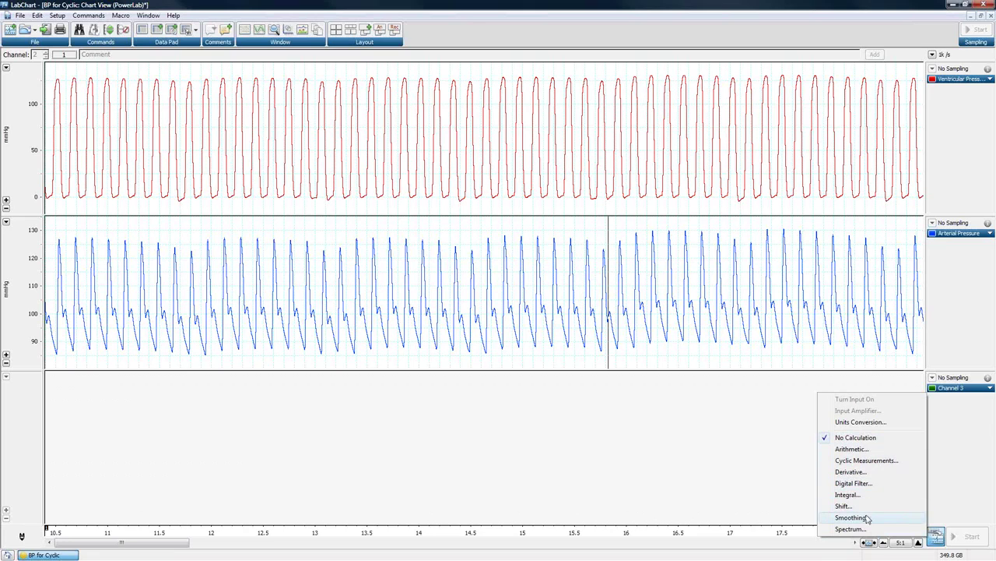
{"action": "left_click", "coordinate": [950, 444]}
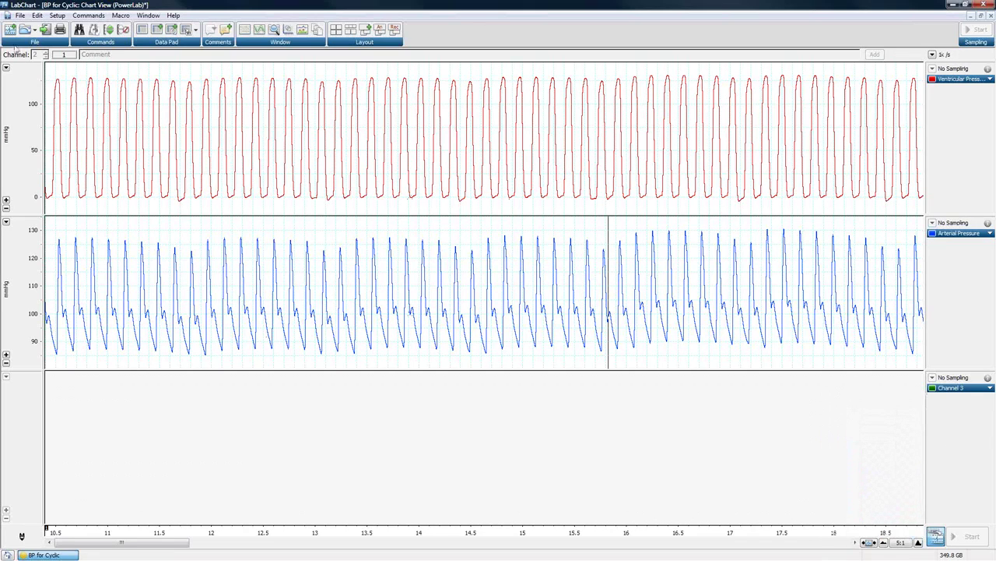
{"action": "left_click", "coordinate": [56, 16]}
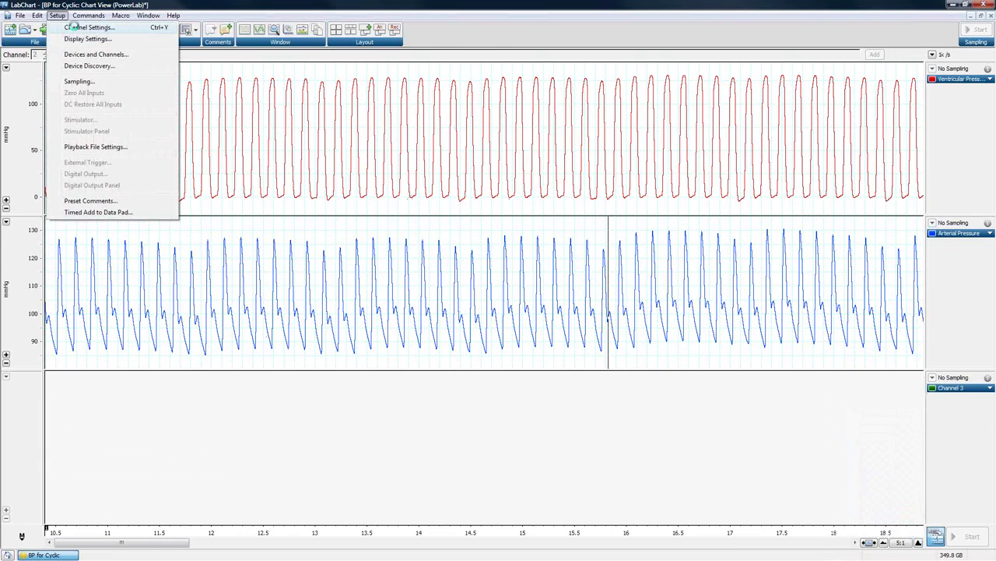
{"action": "left_click", "coordinate": [76, 28]}
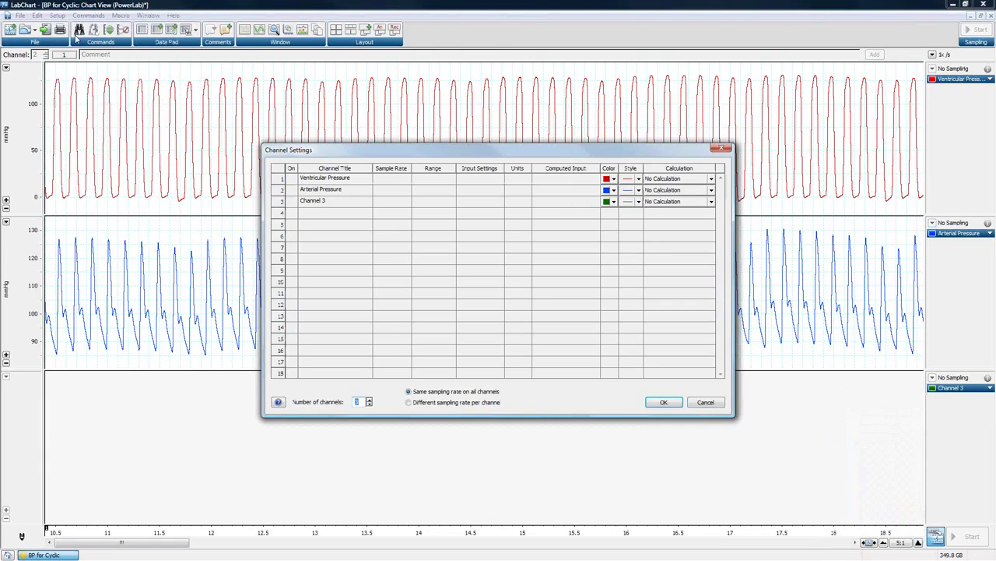
{"action": "left_click", "coordinate": [688, 202]}
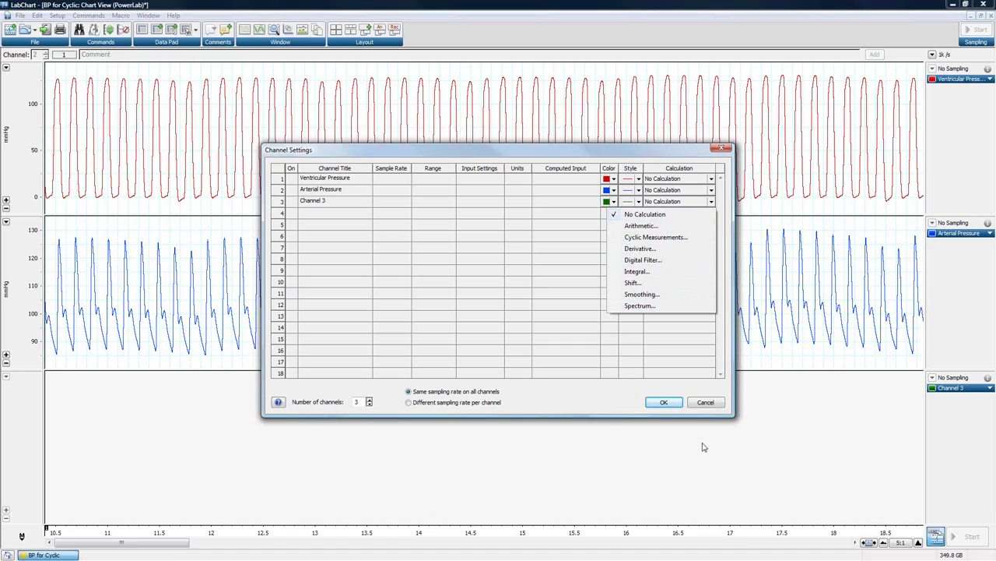
{"action": "left_click", "coordinate": [705, 403]}
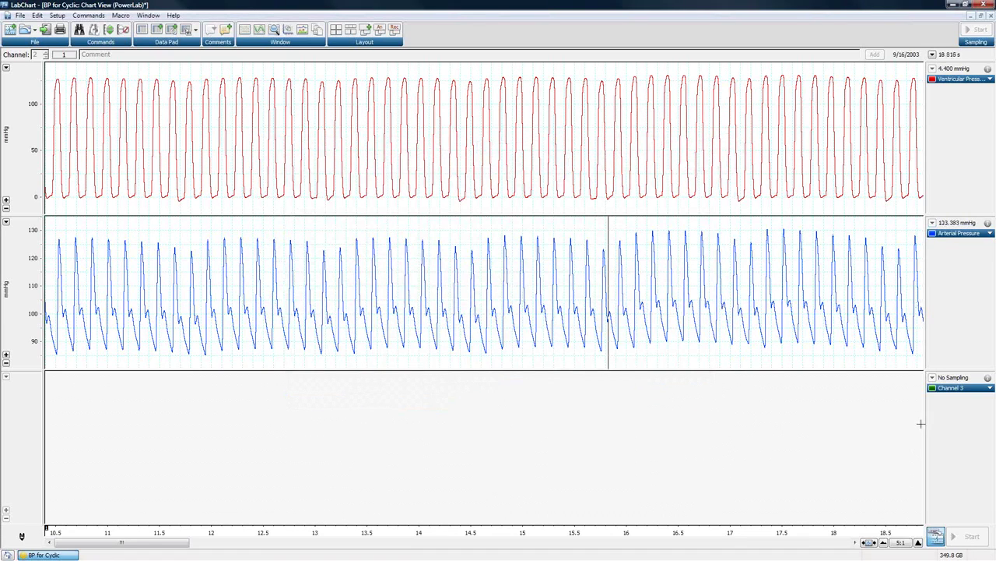
{"action": "left_click", "coordinate": [961, 393]}
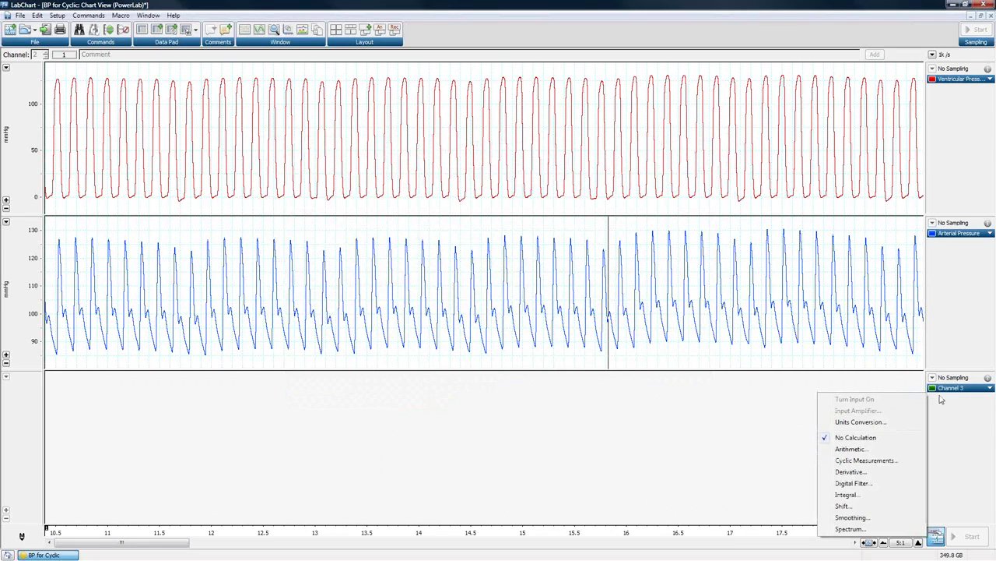
Step: Make Channel 3 a Cyclic Measurements channel with Ch1: Ventricular Pressure as its source
{"action": "left_click", "coordinate": [866, 460]}
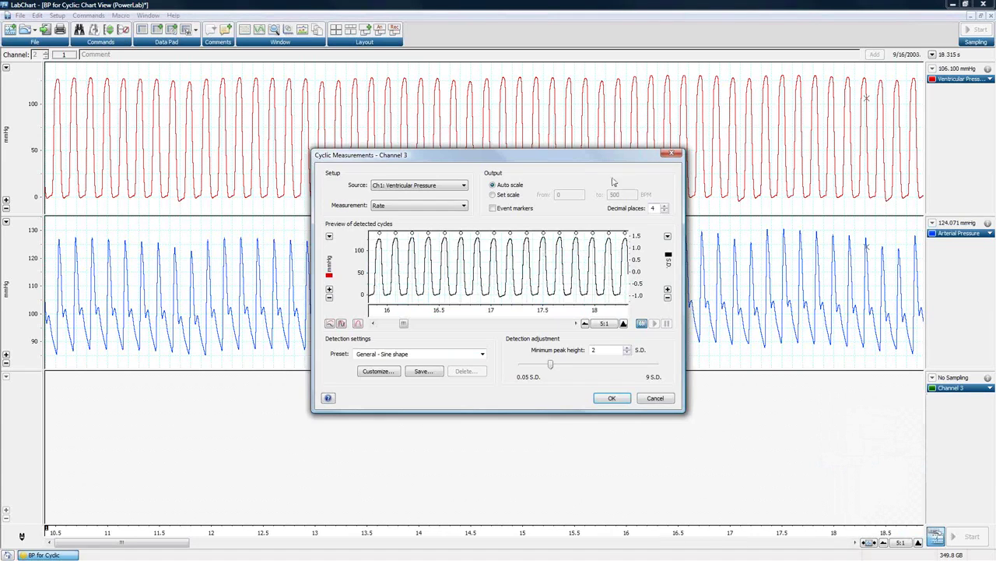
{"action": "left_click_drag", "start_coordinate": [573, 161], "coordinate": [564, 139]}
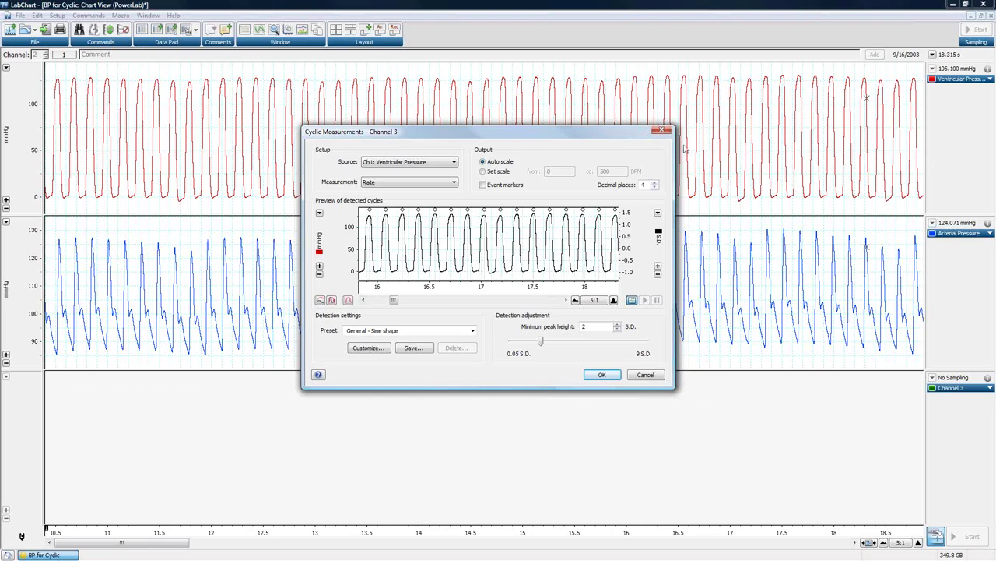
{"action": "left_click", "coordinate": [410, 162]}
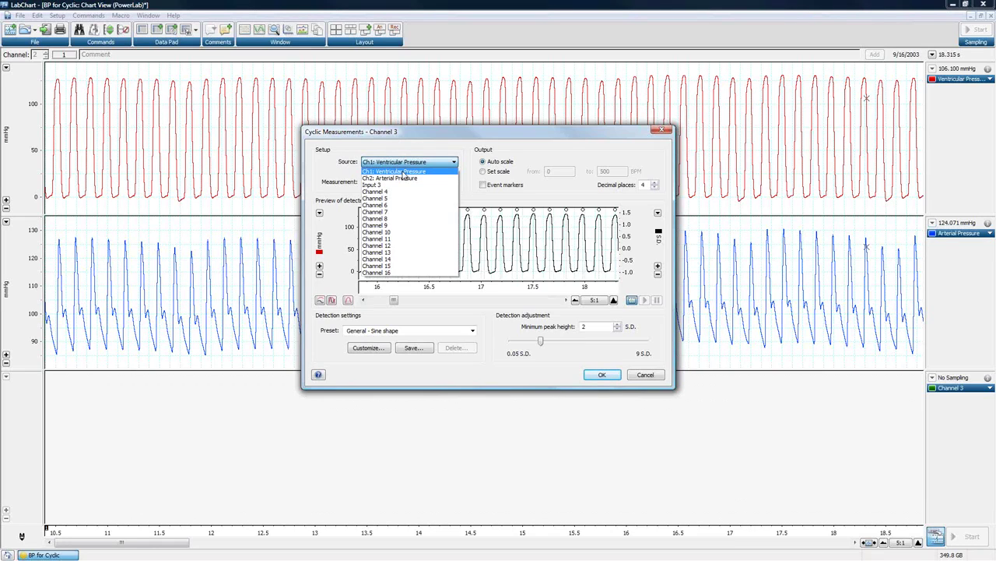
{"action": "left_click", "coordinate": [403, 172]}
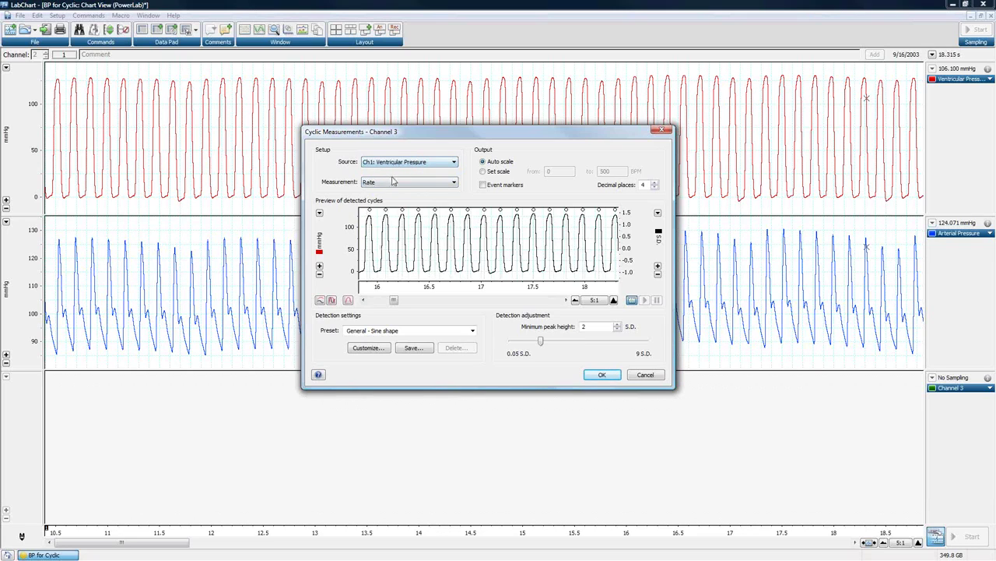
{"action": "left_click", "coordinate": [423, 185]}
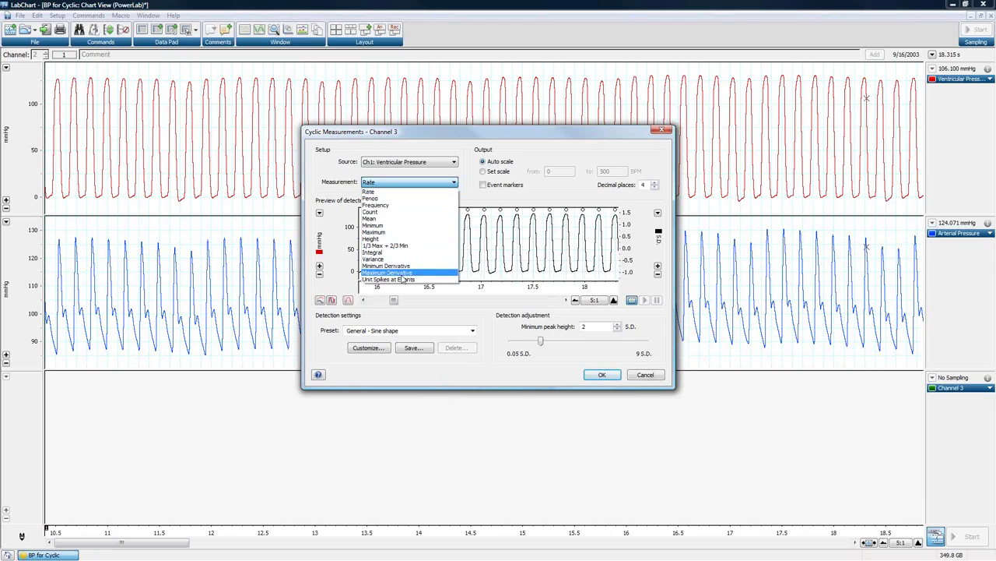
{"action": "left_click", "coordinate": [417, 183]}
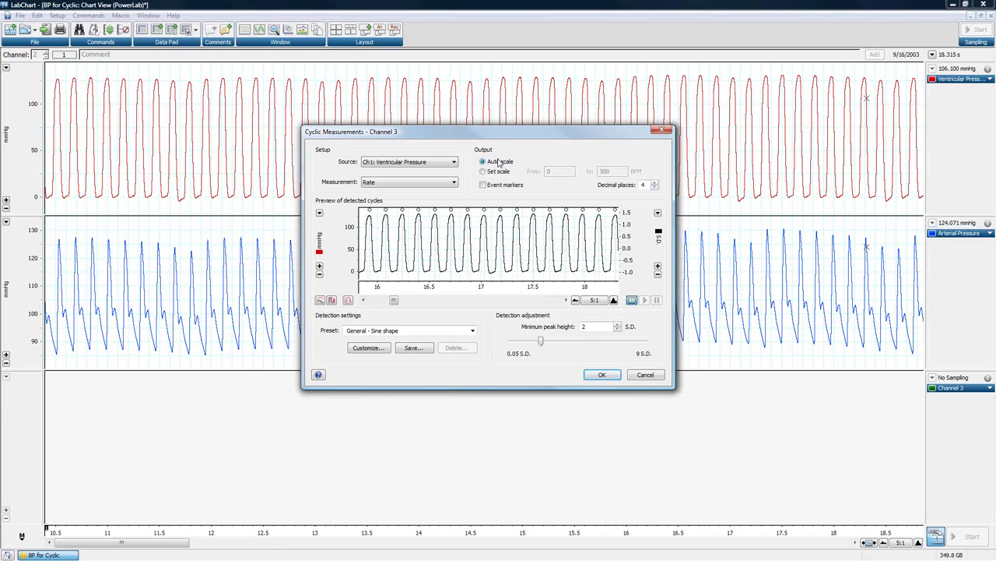
{"action": "left_click", "coordinate": [487, 172]}
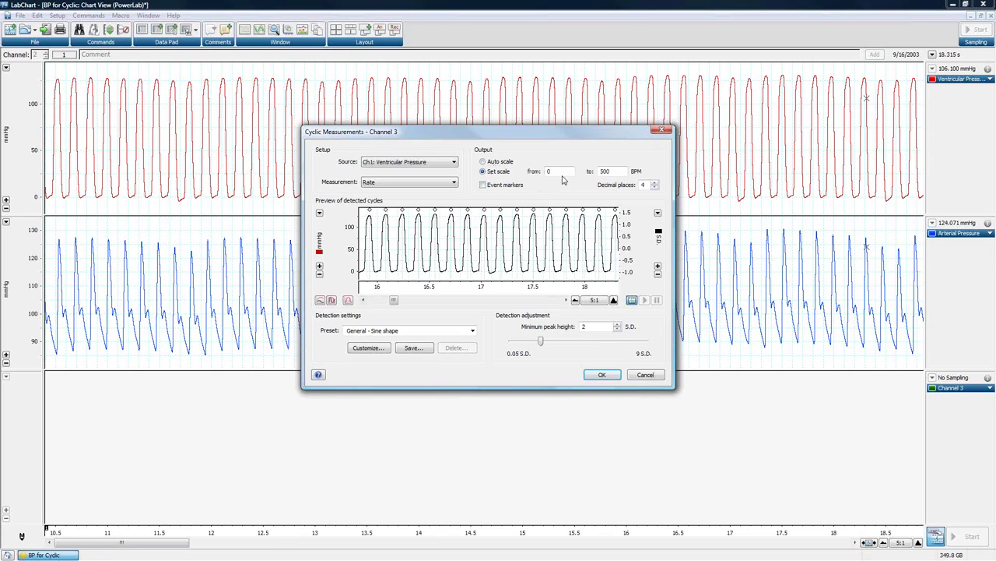
{"action": "left_click", "coordinate": [482, 161]}
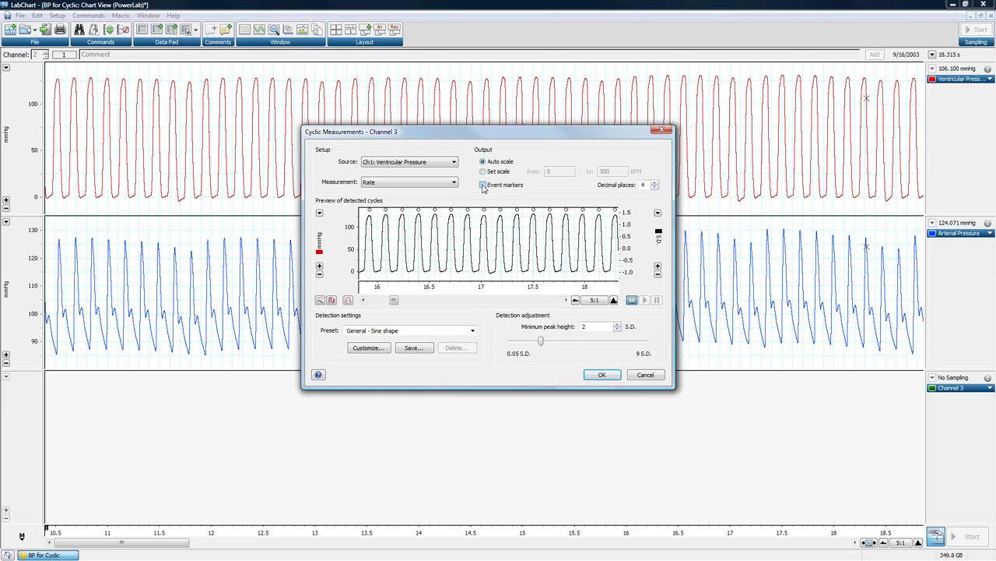
{"action": "left_click", "coordinate": [483, 186]}
{"action": "left_click_drag", "start_coordinate": [490, 137], "coordinate": [530, 165]}
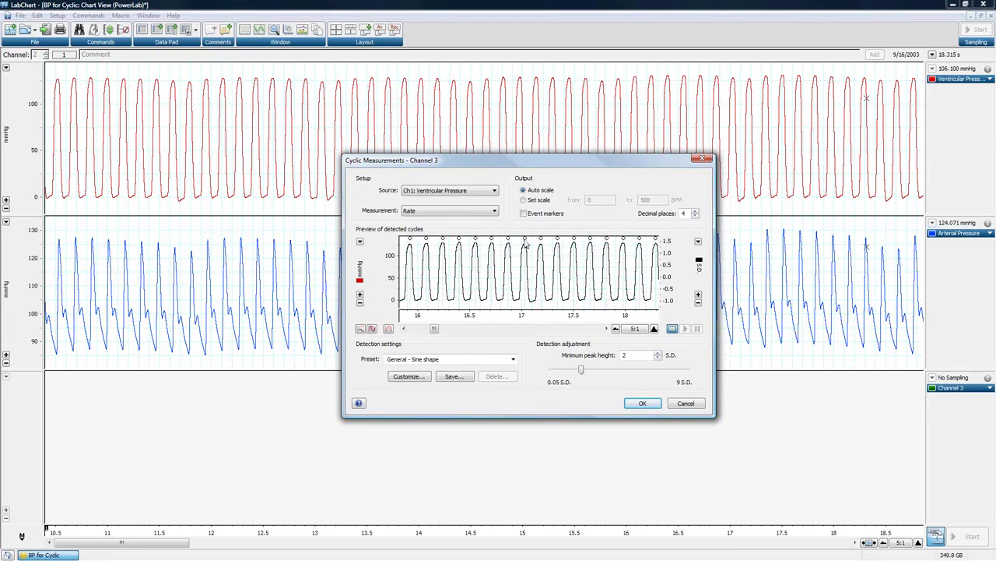
Step: Turn on event markers for detected cycles and return the preview's horizontal scale to 5:1
{"action": "left_click_drag", "start_coordinate": [547, 162], "coordinate": [671, 247]}
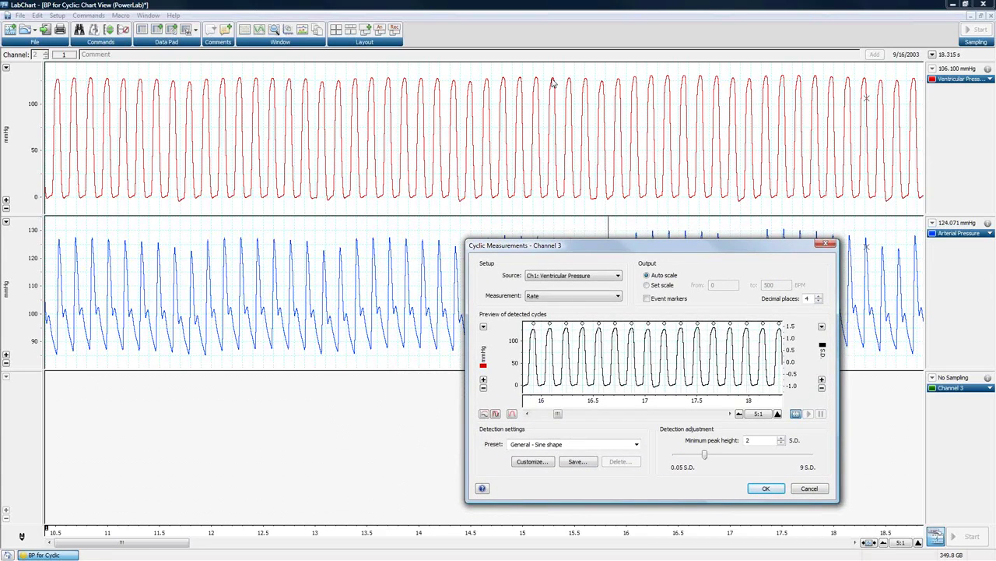
{"action": "left_click", "coordinate": [647, 299]}
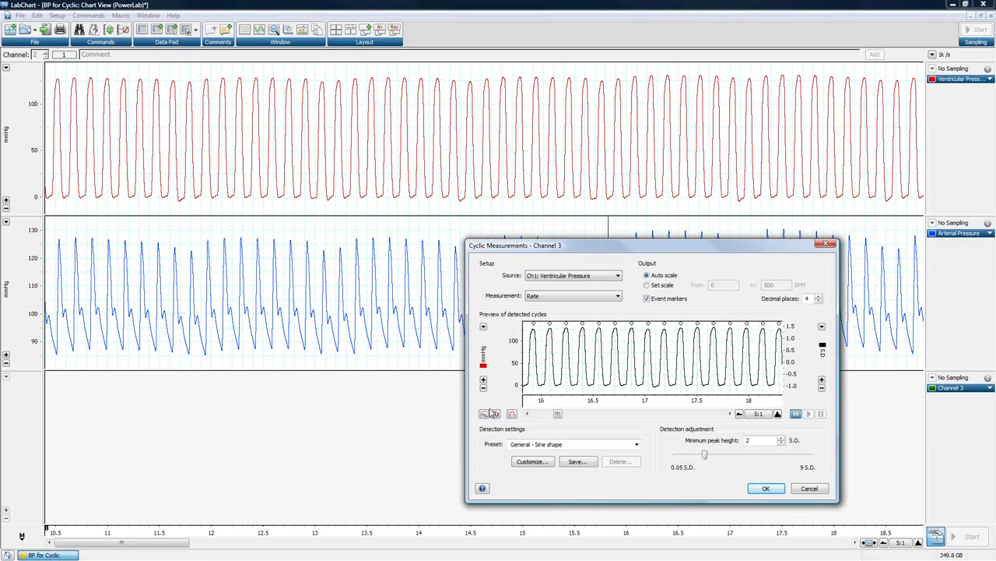
{"action": "left_click", "coordinate": [484, 327]}
{"action": "left_click", "coordinate": [413, 337]}
{"action": "mouse_move", "coordinate": [558, 415]}
{"action": "left_mouse_down"}
{"action": "mouse_move", "coordinate": [719, 417]}
{"action": "mouse_move", "coordinate": [575, 416]}
{"action": "left_mouse_up"}
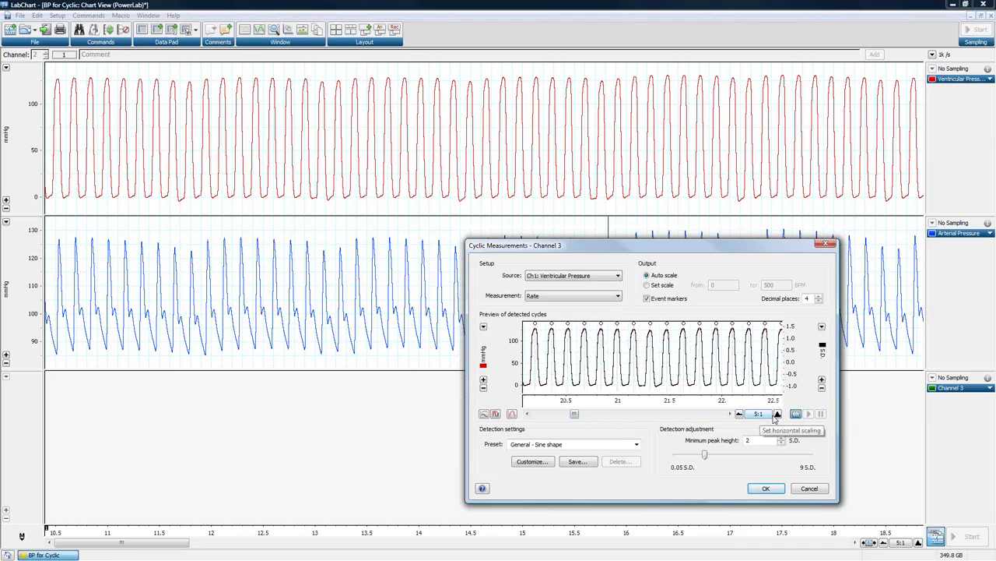
{"action": "left_click", "coordinate": [741, 414]}
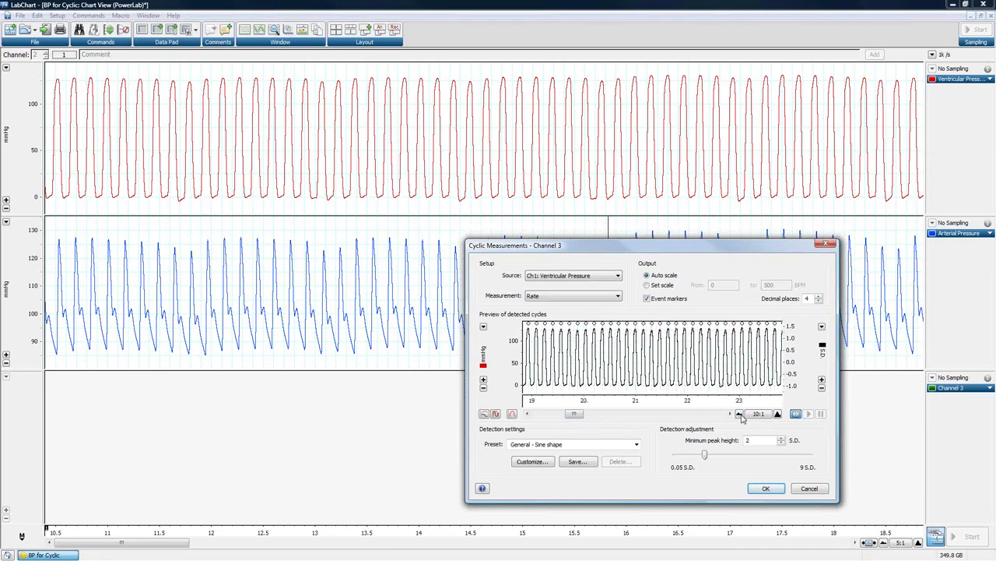
{"action": "left_click", "coordinate": [777, 414]}
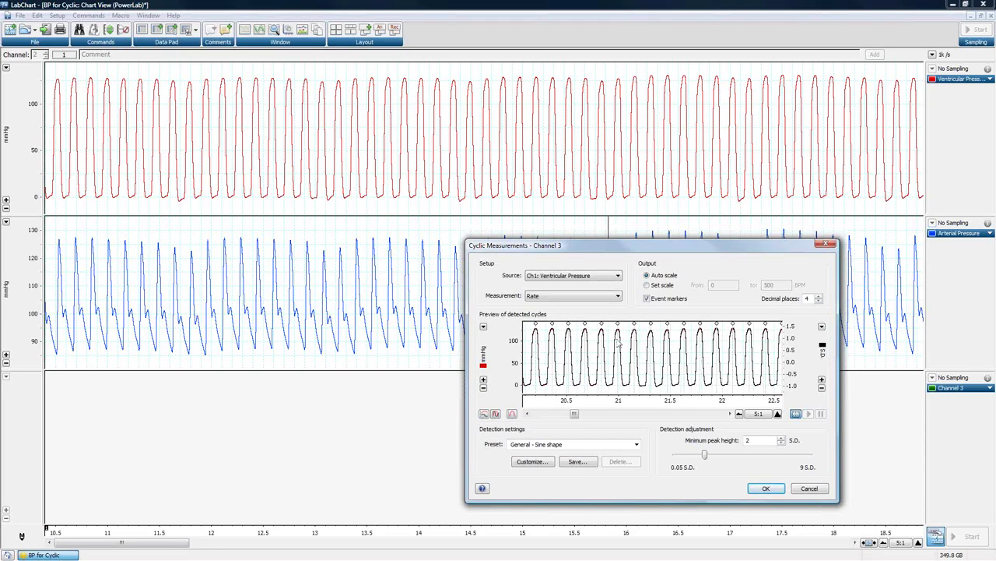
{"action": "left_click", "coordinate": [484, 415]}
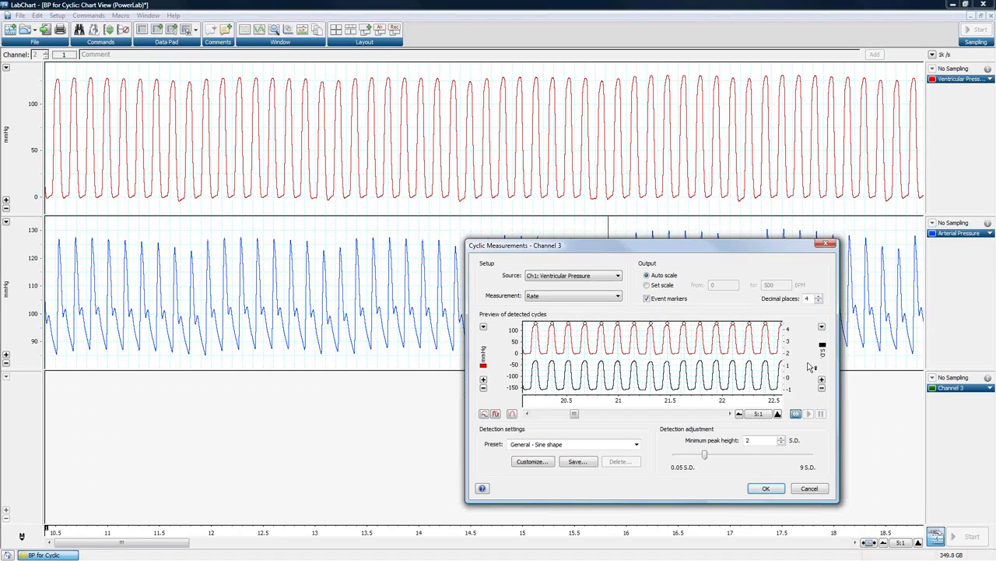
{"action": "left_click", "coordinate": [495, 414]}
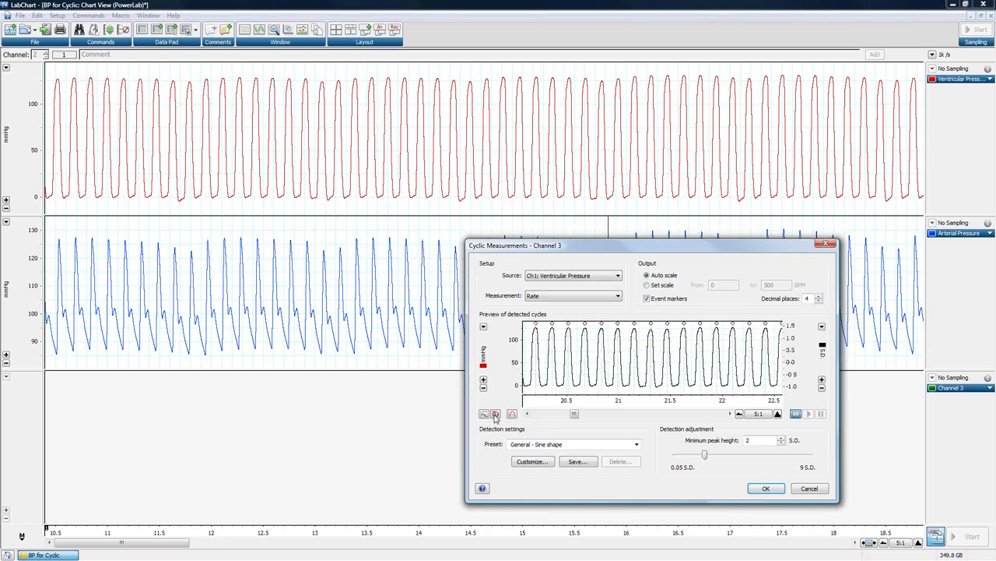
{"action": "left_click", "coordinate": [484, 387]}
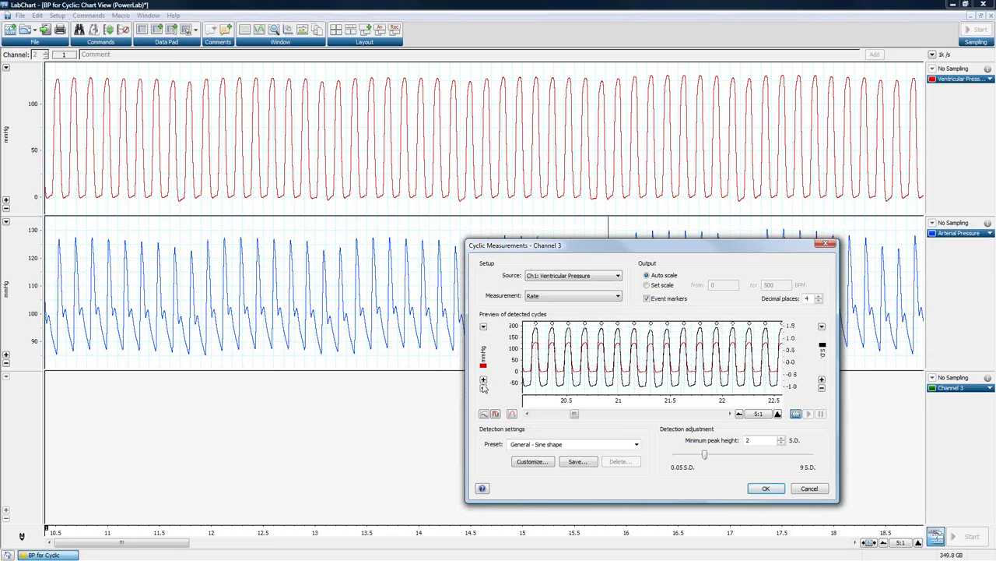
{"action": "left_click", "coordinate": [821, 388]}
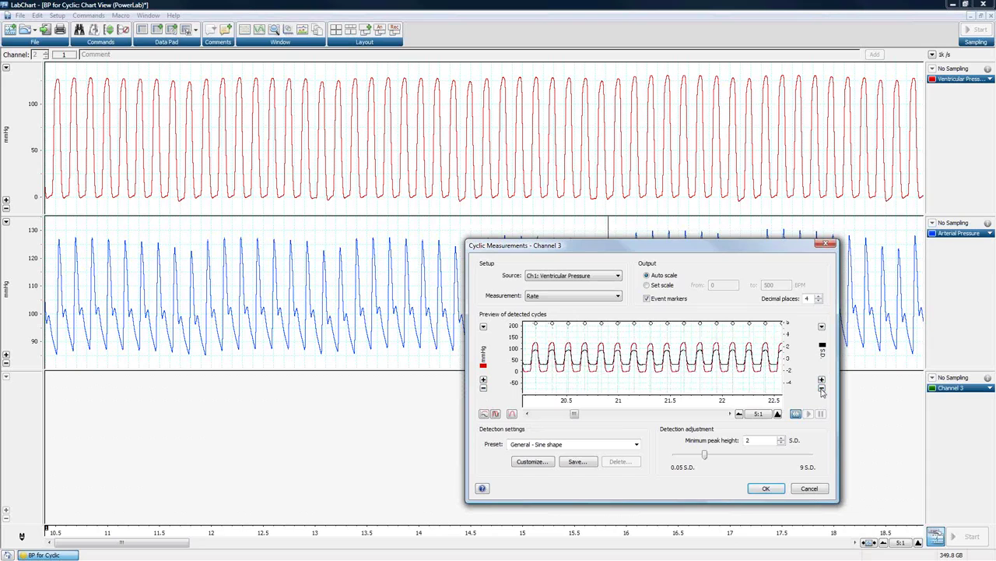
{"action": "left_click", "coordinate": [512, 415]}
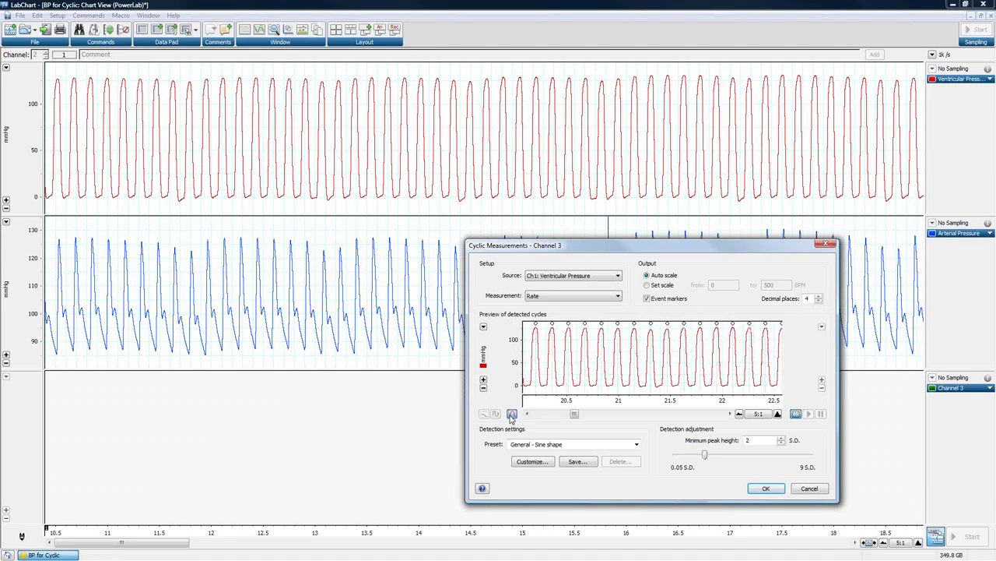
{"action": "left_click", "coordinate": [512, 415]}
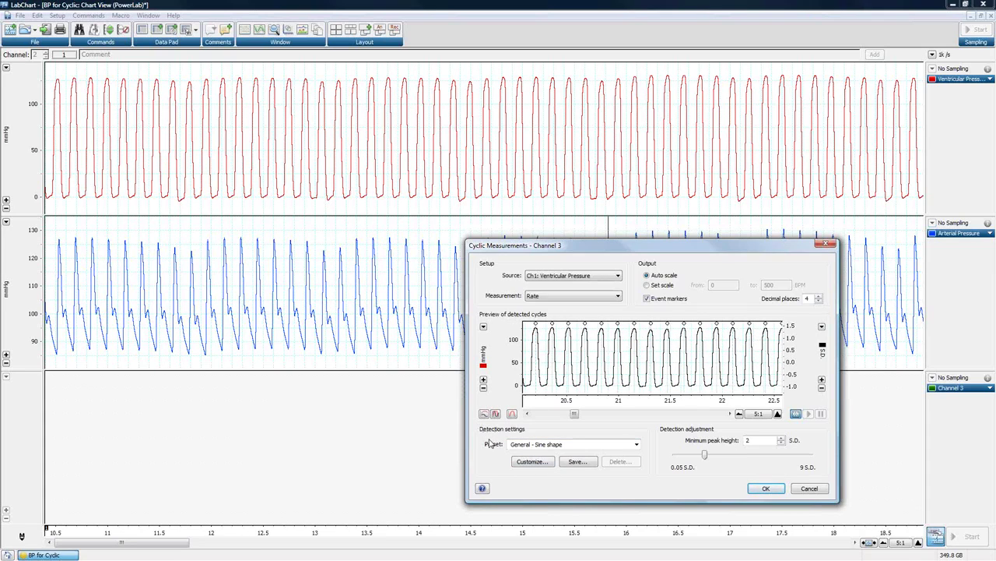
{"action": "left_click", "coordinate": [637, 444]}
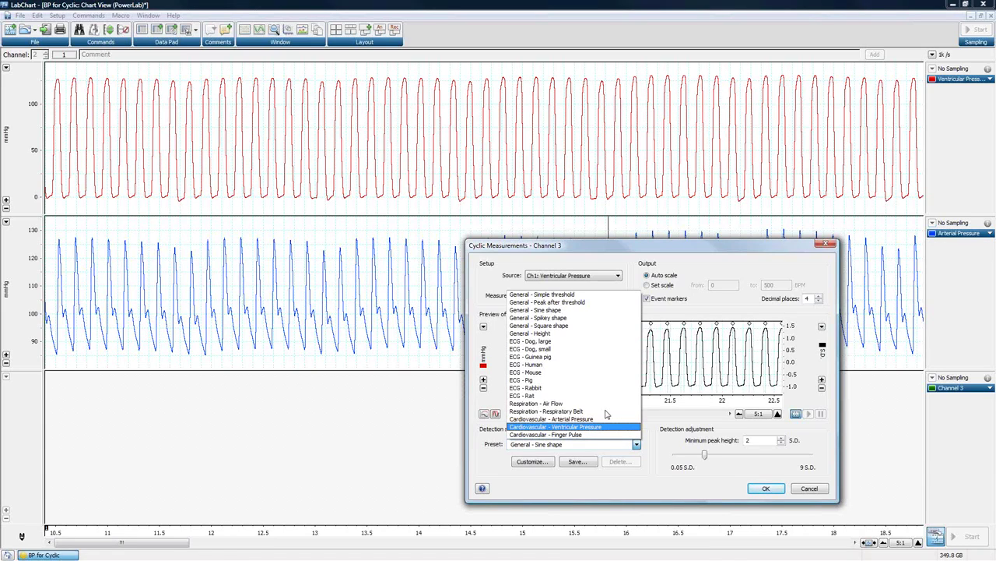
Step: Choose Cardiovascular - Ventricular Pressure from the detection Preset list
{"action": "key", "text": "Return"}
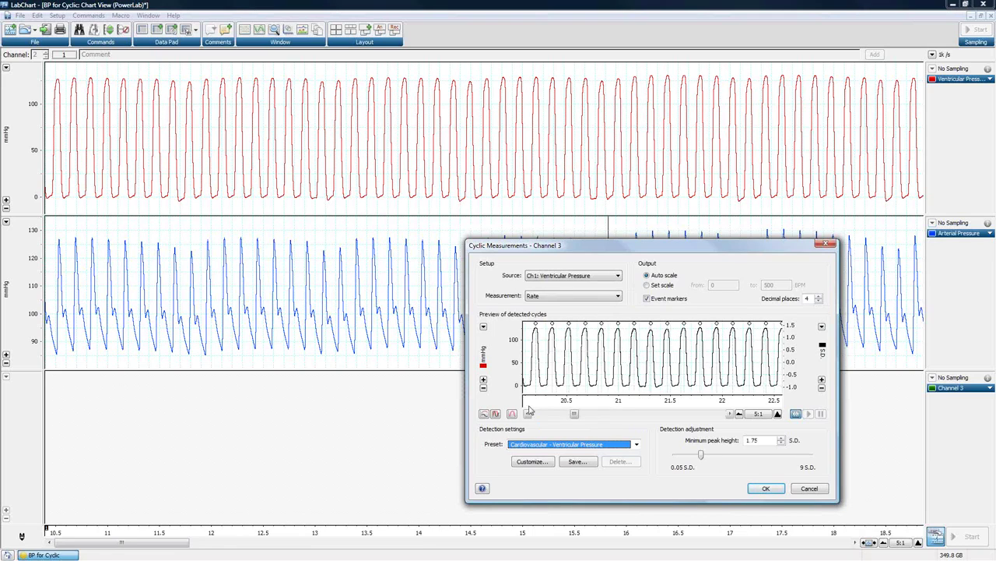
Step: Stack the preview traces, set minimum peak height to 1.5 S.D., and view the help overview
{"action": "left_click", "coordinate": [484, 413]}
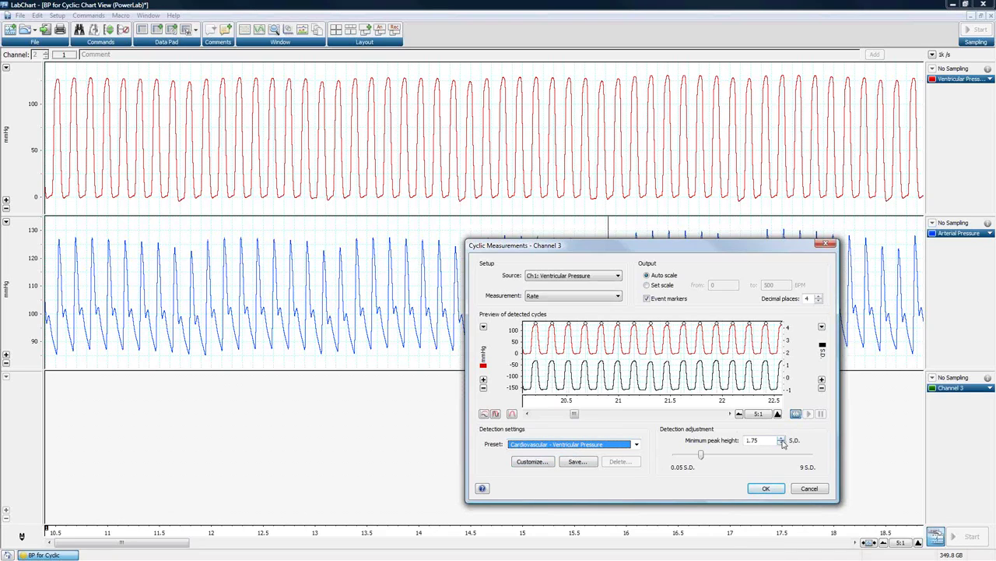
{"action": "left_click_drag", "start_coordinate": [781, 438], "coordinate": [782, 442]}
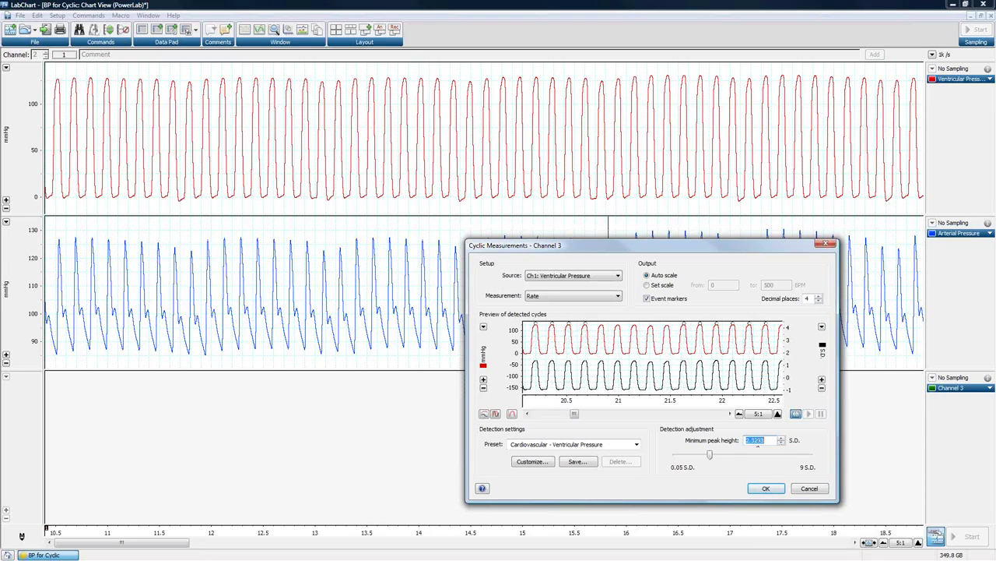
{"action": "left_click", "coordinate": [781, 443]}
{"action": "left_click", "coordinate": [782, 443]}
{"action": "type", "text": "1.5"}
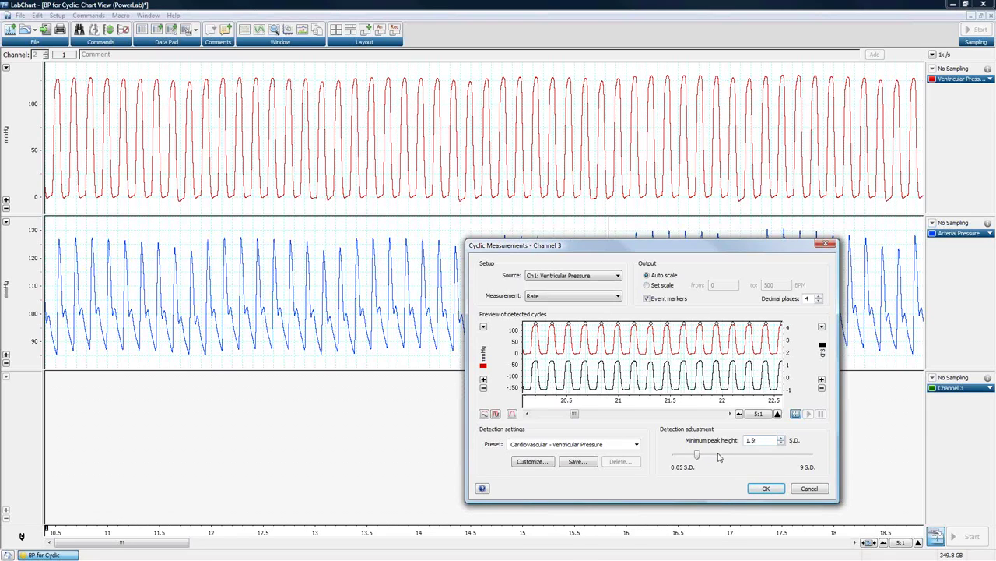
{"action": "left_click", "coordinate": [483, 489]}
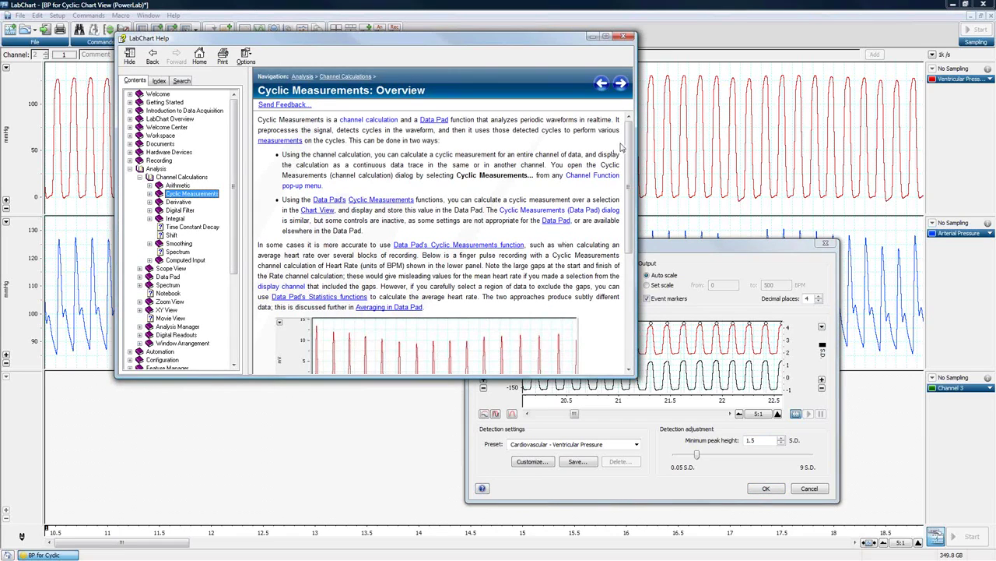
{"action": "scroll", "coordinate": [629, 202], "scroll_direction": "down", "scroll_amount": 3}
{"action": "left_click_drag", "start_coordinate": [631, 208], "coordinate": [615, 191]}
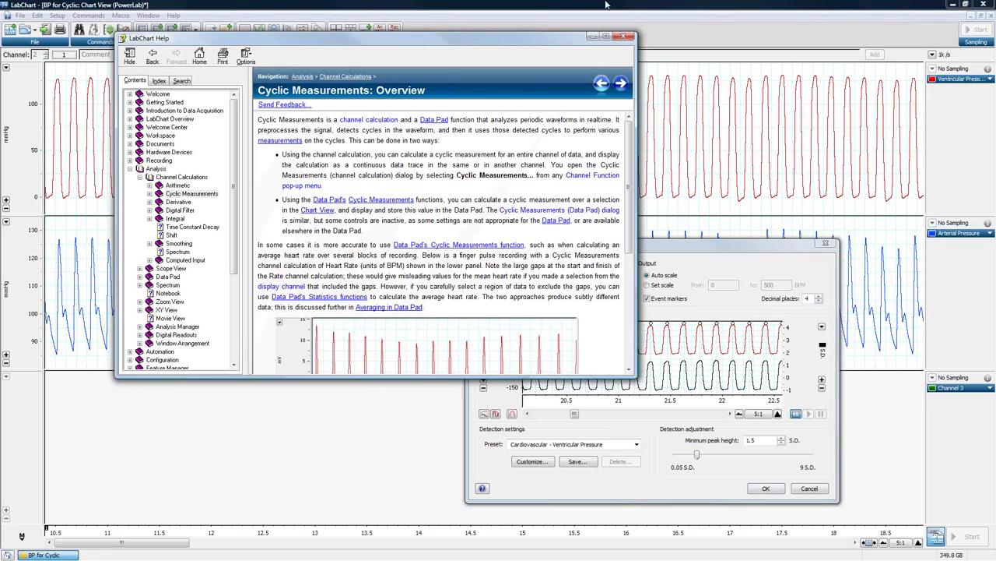
{"action": "left_click", "coordinate": [622, 37]}
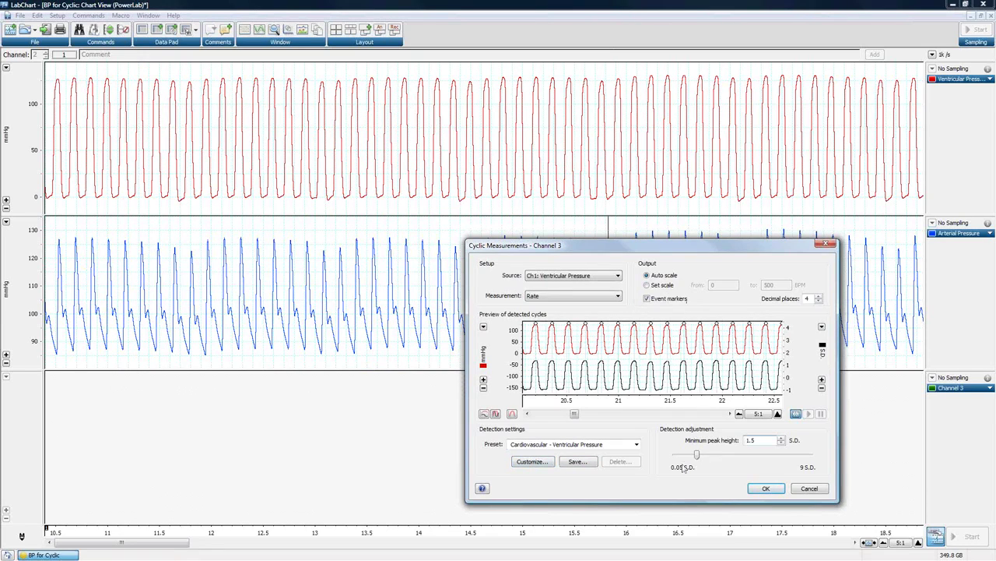
Step: Apply the rate calculation to Channel 3 and briefly view its 389.52 BPM value readout
{"action": "left_click", "coordinate": [766, 489]}
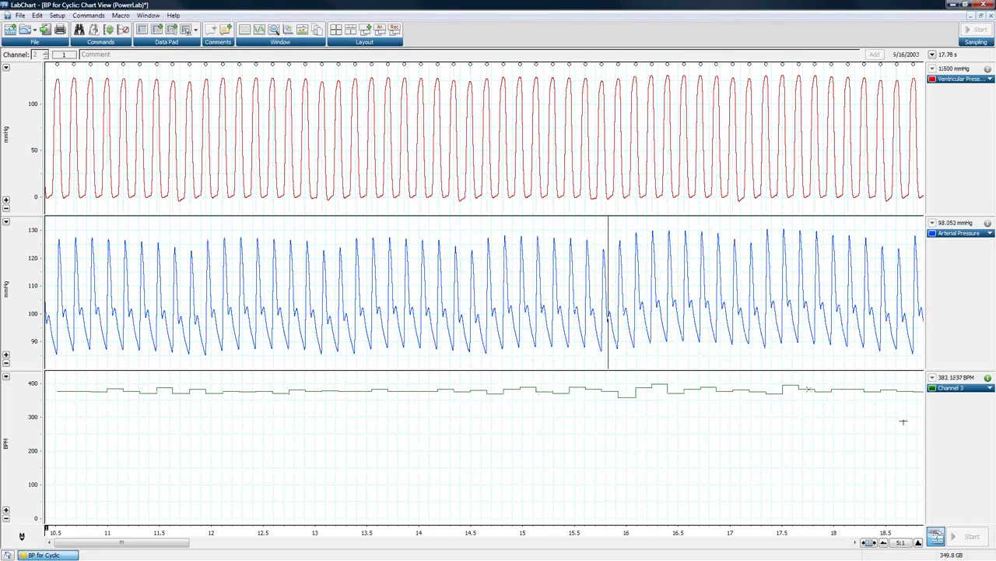
{"action": "left_click_drag", "start_coordinate": [953, 377], "coordinate": [517, 326]}
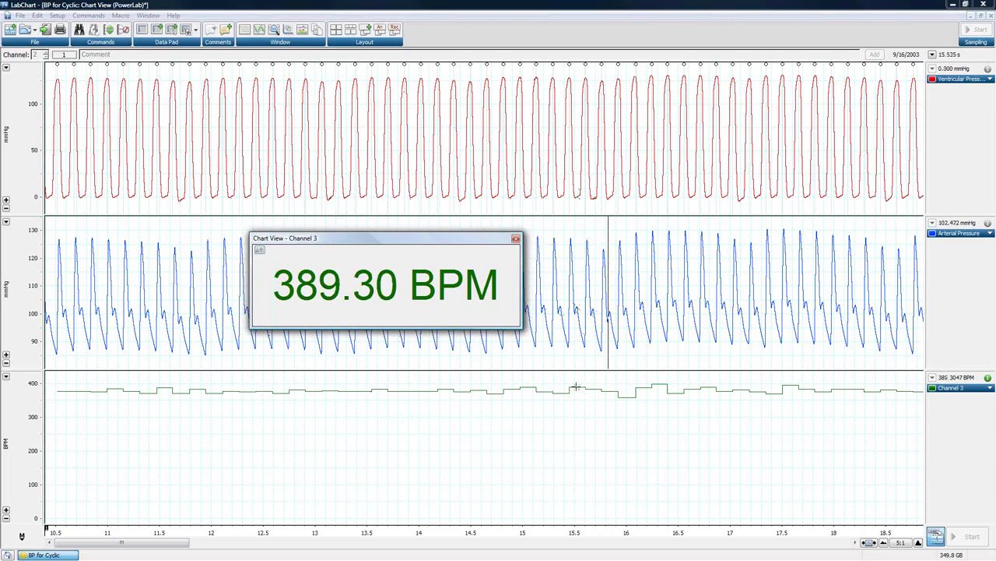
{"action": "left_click", "coordinate": [515, 238]}
Step: Set horizontal compression to 2:1 and auto-scale Channel 3's vertical range
{"action": "left_click", "coordinate": [919, 542]}
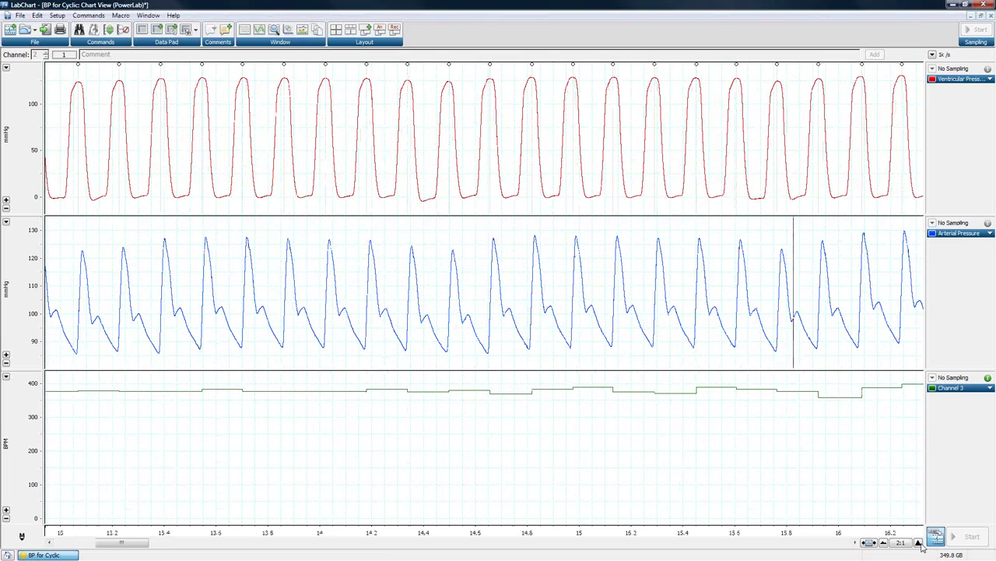
{"action": "left_click", "coordinate": [6, 510]}
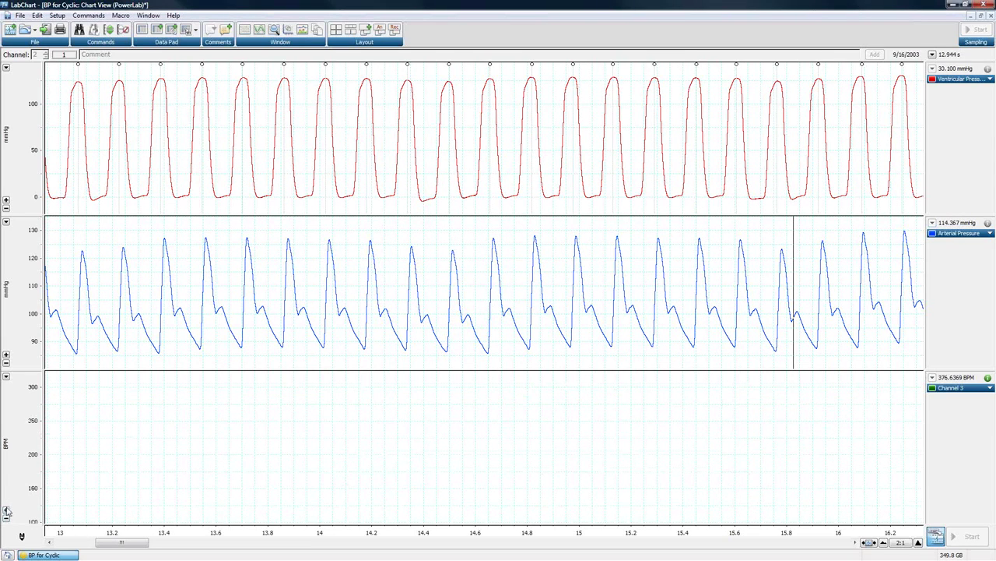
{"action": "left_click", "coordinate": [6, 376]}
{"action": "left_click", "coordinate": [31, 388]}
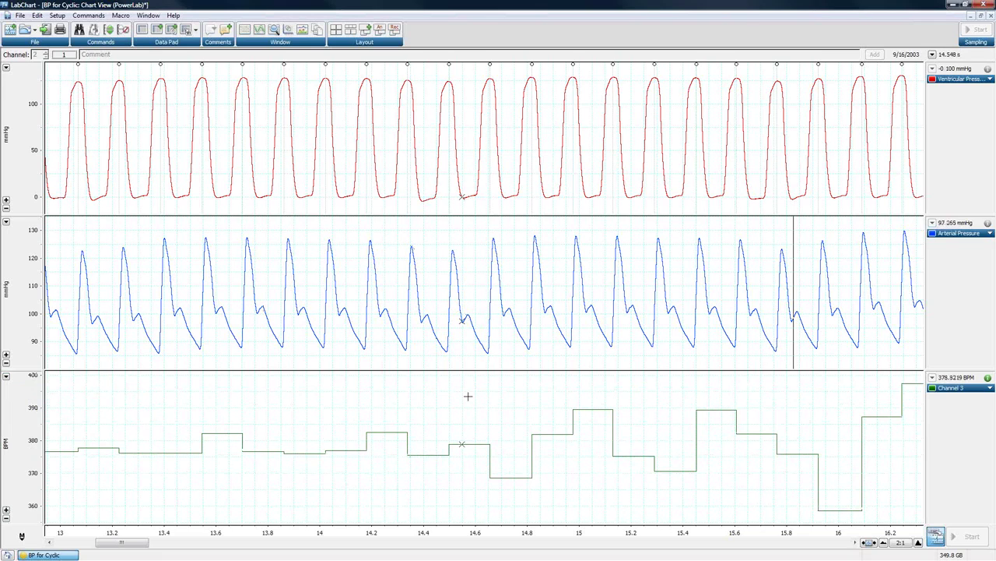
Step: Select the rate steps from about 14.5 s to 15.35 s to inspect their values
{"action": "mouse_move", "coordinate": [450, 67]}
{"action": "left_click_drag", "start_coordinate": [456, 423], "coordinate": [481, 479]}
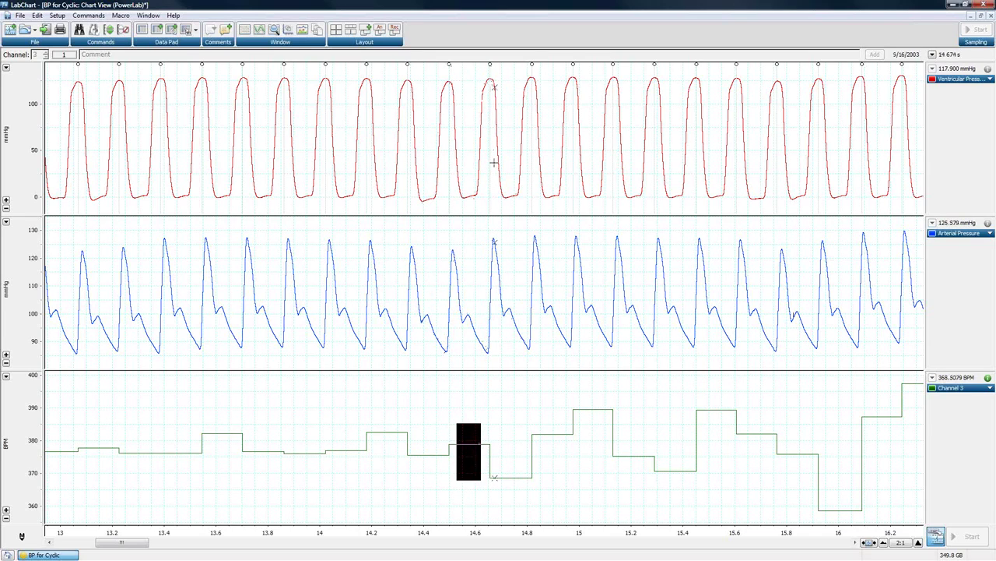
{"action": "left_click_drag", "start_coordinate": [500, 437], "coordinate": [520, 289]}
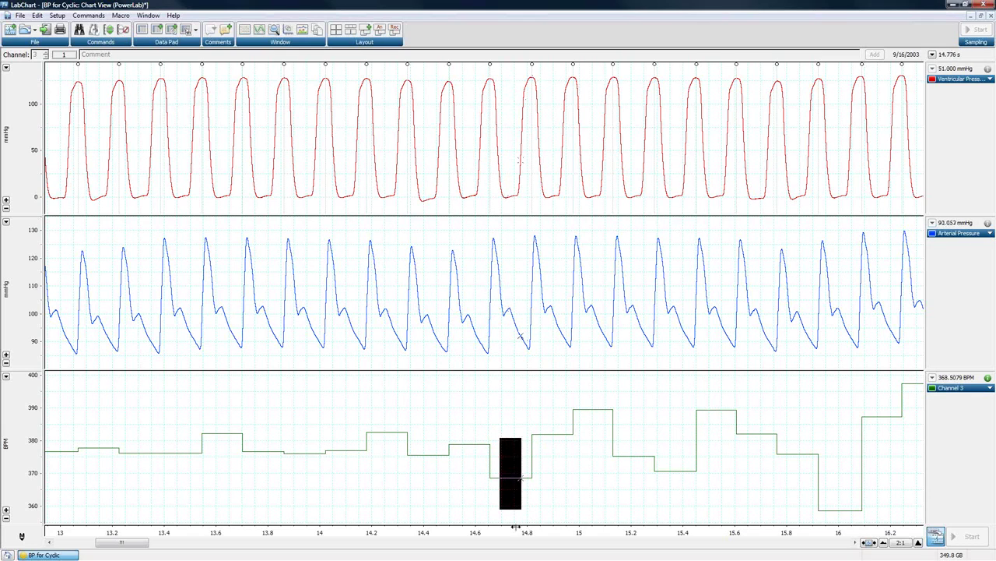
{"action": "left_click_drag", "start_coordinate": [543, 401], "coordinate": [570, 497]}
{"action": "left_click_drag", "start_coordinate": [579, 392], "coordinate": [603, 464]}
{"action": "mouse_move", "coordinate": [626, 423]}
{"action": "left_mouse_down"}
{"action": "mouse_move", "coordinate": [650, 485]}
{"action": "mouse_move", "coordinate": [686, 507]}
{"action": "left_mouse_up"}
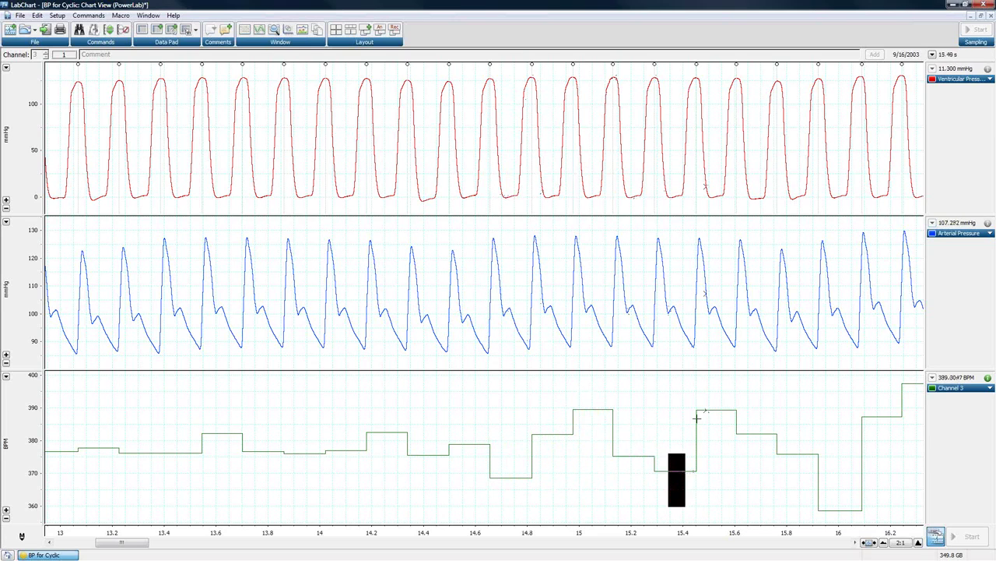
{"action": "left_click", "coordinate": [712, 390]}
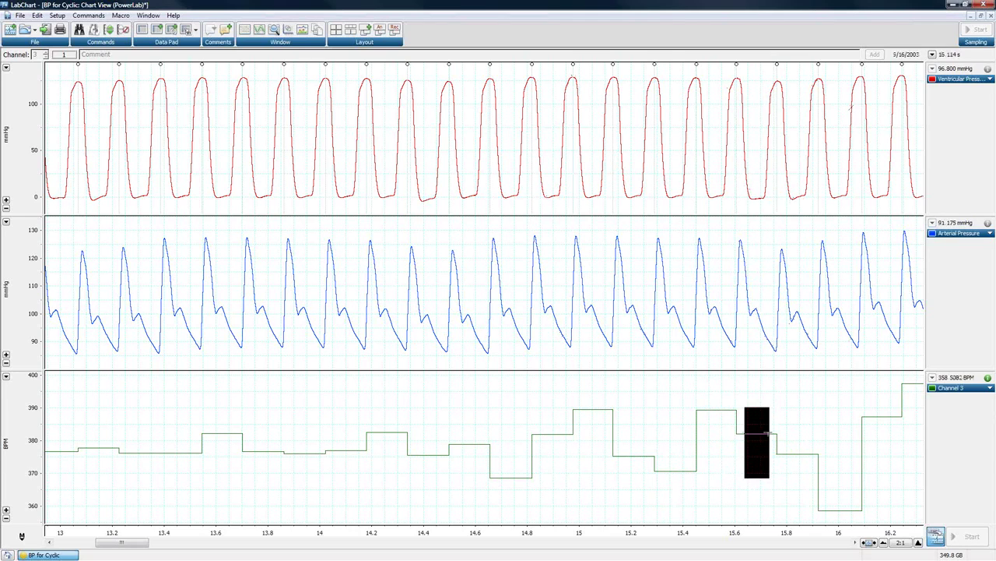
{"action": "left_click", "coordinate": [726, 440]}
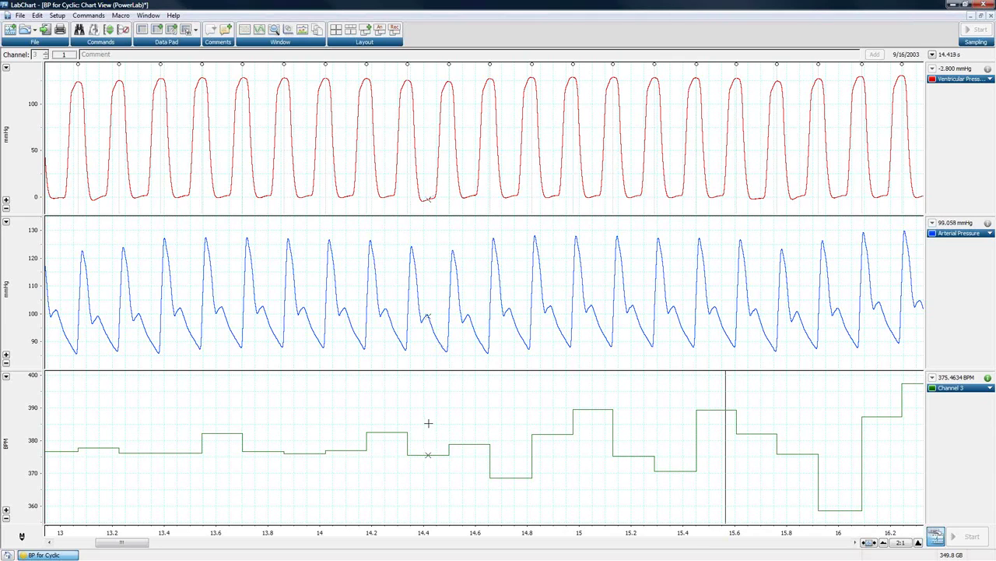
Step: Apply a cyclic rate calculation to the Ventricular Pressure channel and auto-scale it
{"action": "left_click_drag", "start_coordinate": [374, 95], "coordinate": [813, 208]}
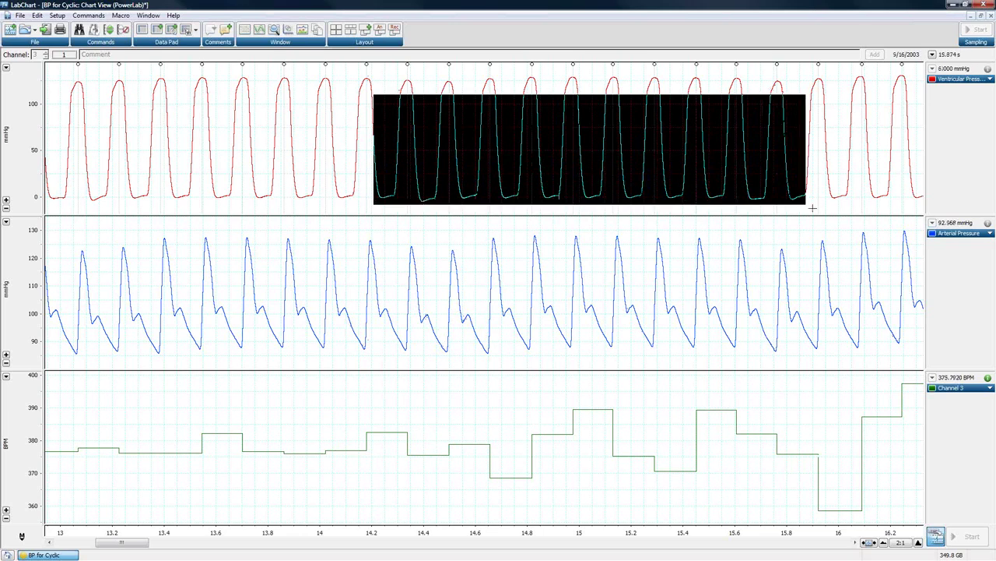
{"action": "left_click", "coordinate": [956, 81]}
{"action": "left_click", "coordinate": [855, 151]}
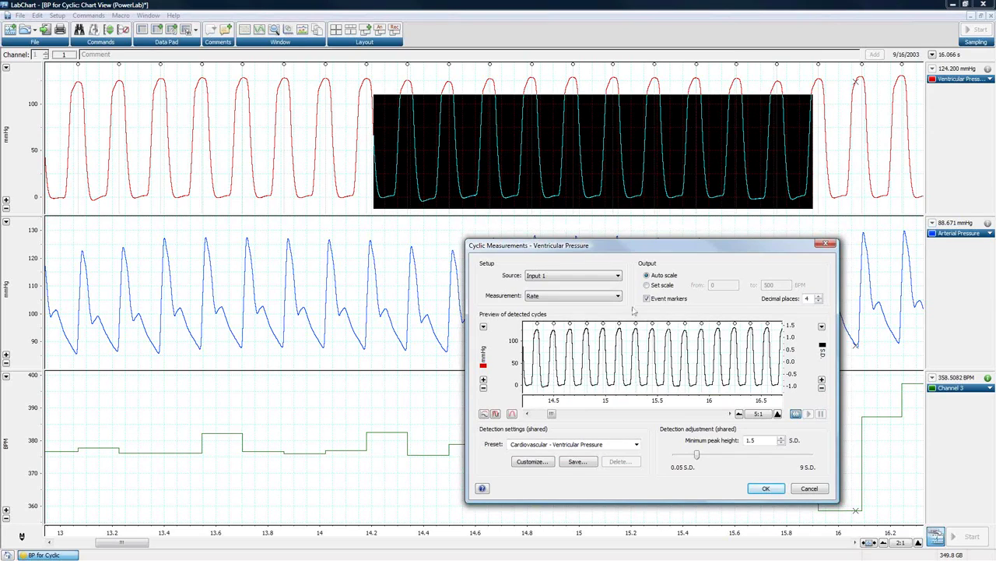
{"action": "left_click", "coordinate": [764, 487]}
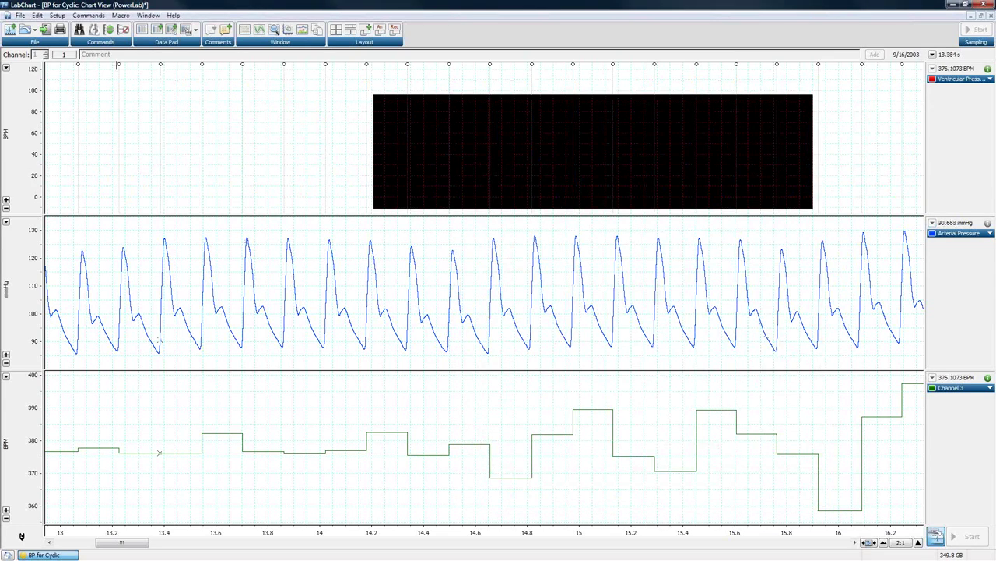
{"action": "left_click", "coordinate": [6, 69]}
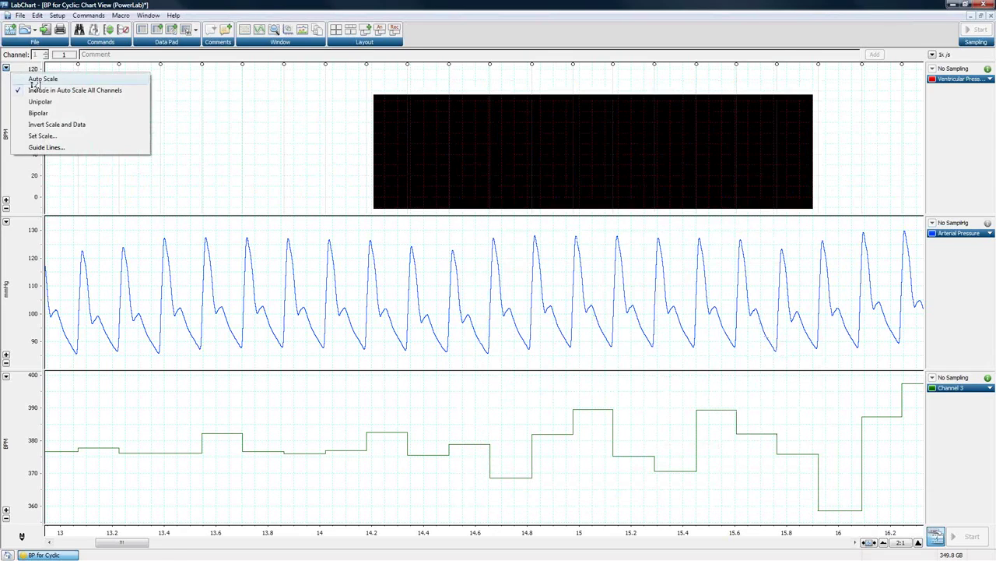
{"action": "left_click", "coordinate": [35, 80]}
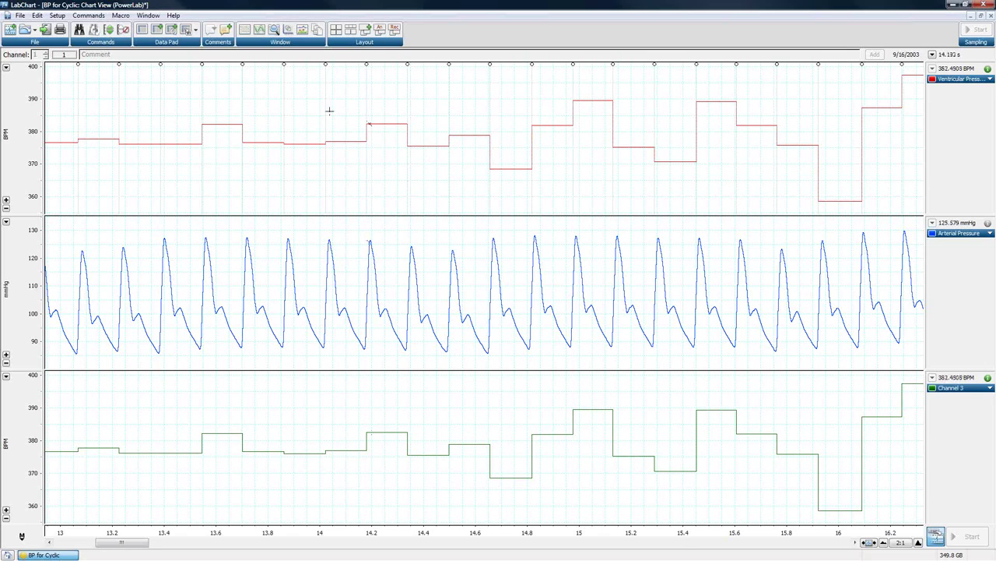
Step: Set the Ventricular Pressure channel back to No Calculation
{"action": "left_click_drag", "start_coordinate": [183, 94], "coordinate": [849, 188]}
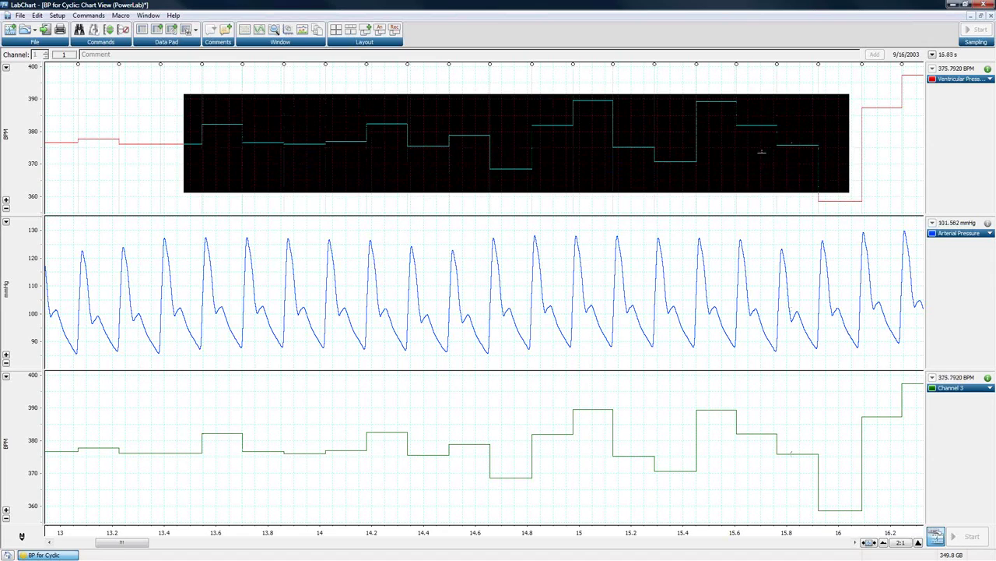
{"action": "left_click", "coordinate": [760, 163]}
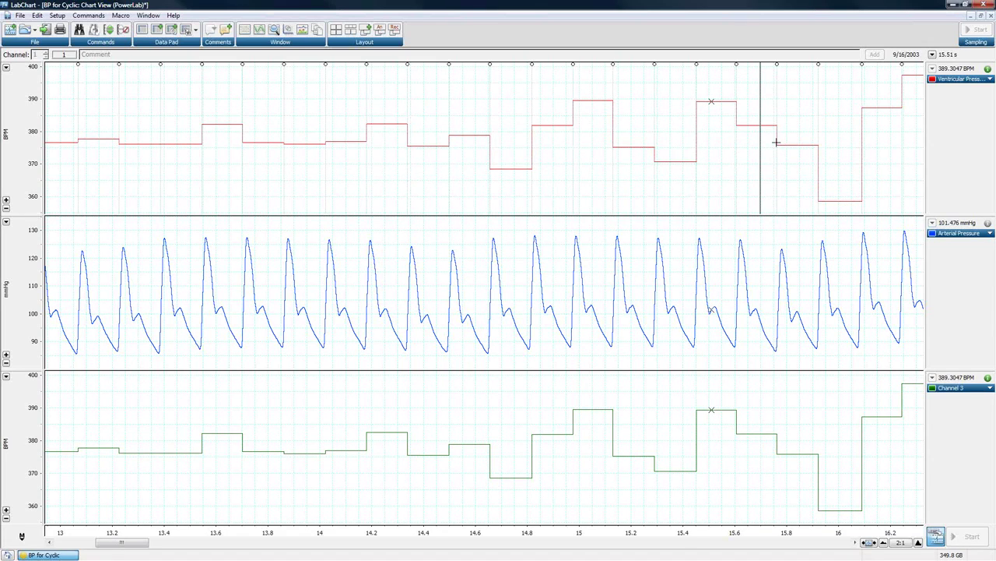
{"action": "left_click", "coordinate": [956, 81]}
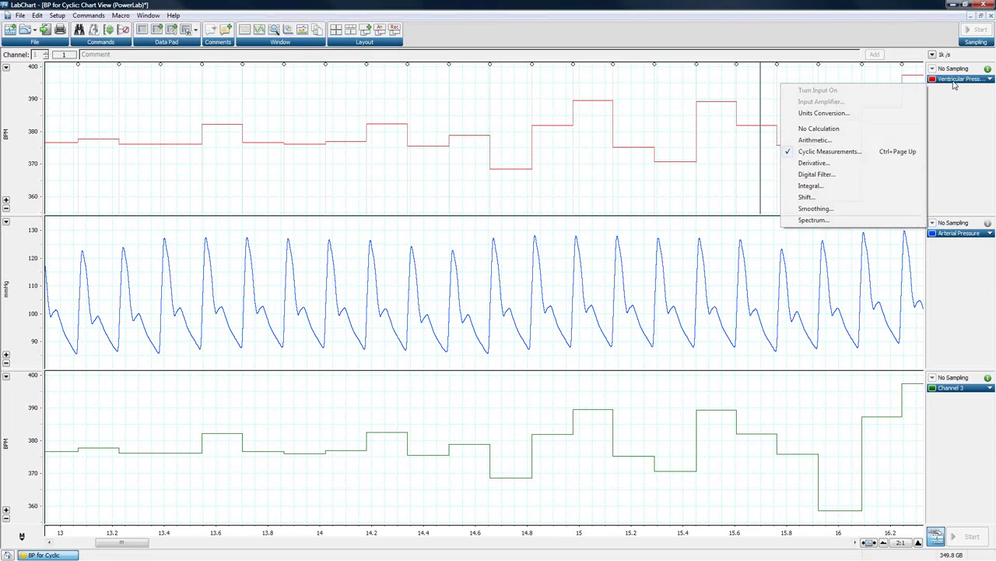
{"action": "left_click", "coordinate": [819, 129]}
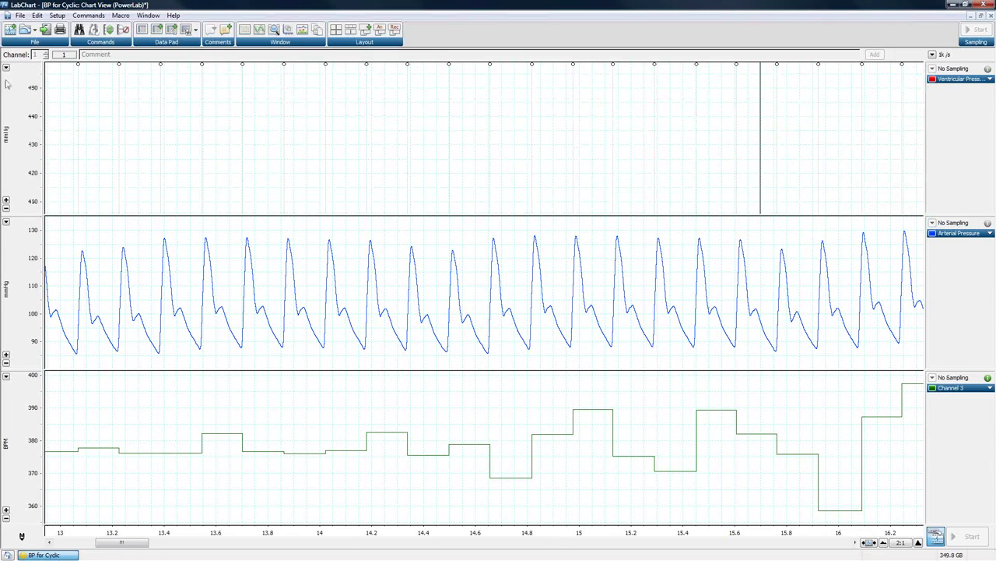
Step: Redraw the raw Ventricular Pressure trace and select stretches across all three channels to inspect cycles
{"action": "left_click", "coordinate": [108, 29]}
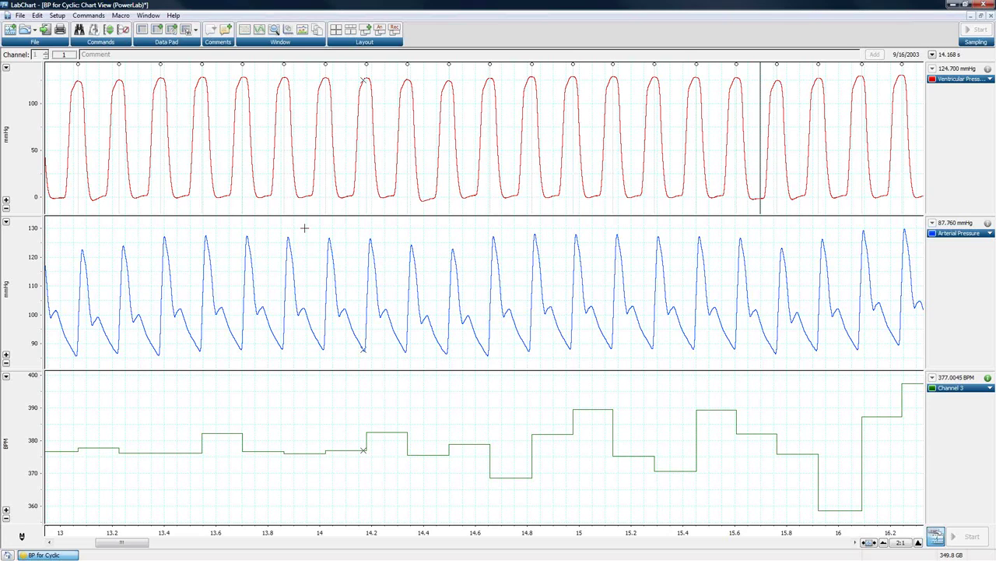
{"action": "left_click_drag", "start_coordinate": [257, 389], "coordinate": [925, 512]}
{"action": "left_click", "coordinate": [329, 436]}
{"action": "left_click_drag", "start_coordinate": [250, 384], "coordinate": [631, 501]}
{"action": "left_click", "coordinate": [400, 401]}
{"action": "left_click_drag", "start_coordinate": [345, 400], "coordinate": [638, 477]}
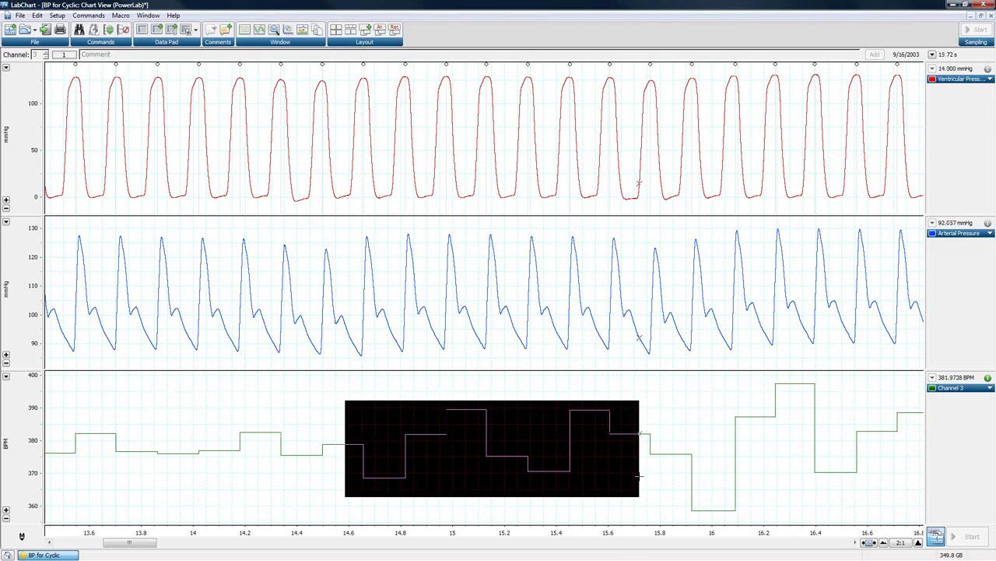
{"action": "left_click_drag", "start_coordinate": [569, 228], "coordinate": [796, 365]}
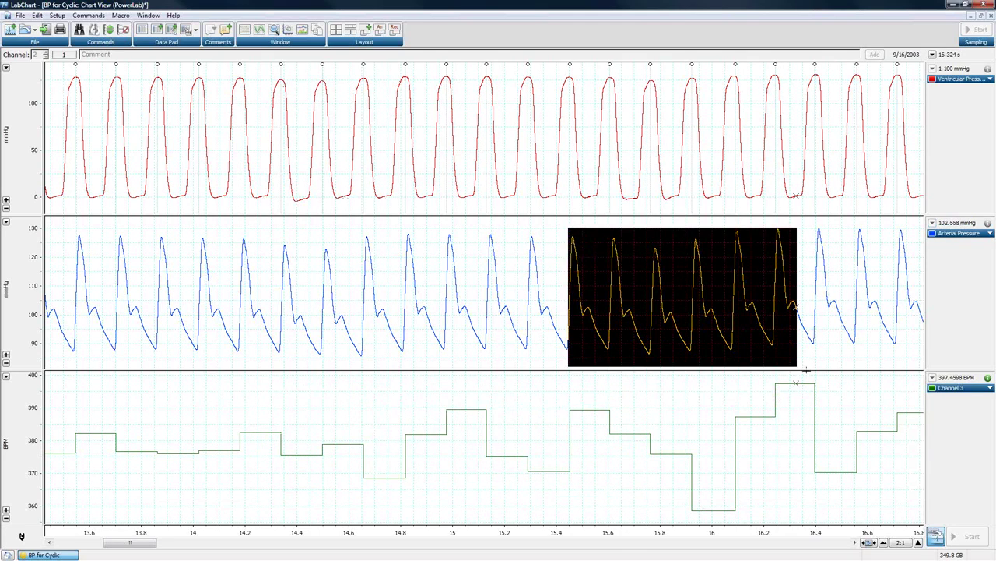
{"action": "left_click_drag", "start_coordinate": [594, 76], "coordinate": [724, 202]}
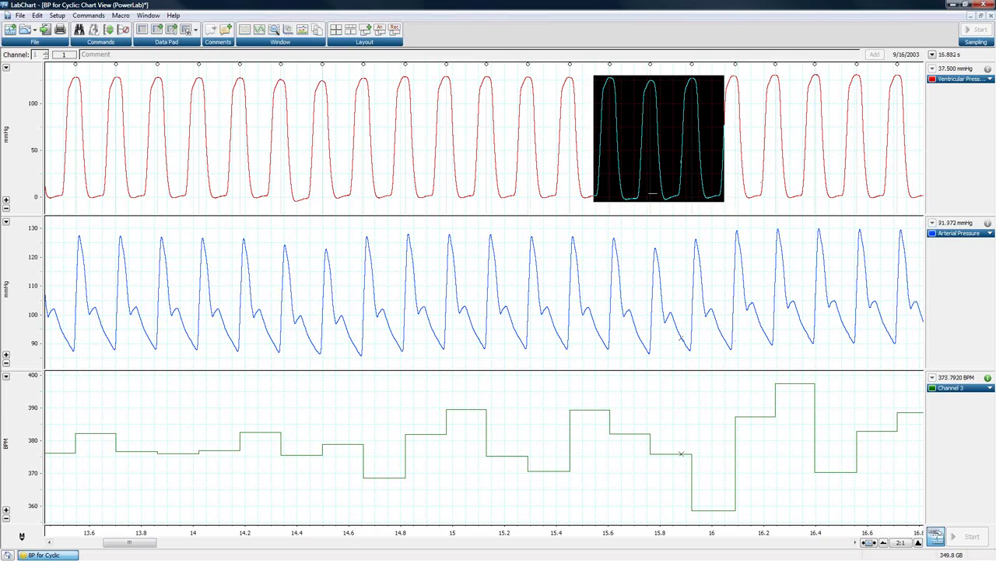
{"action": "left_click", "coordinate": [677, 109]}
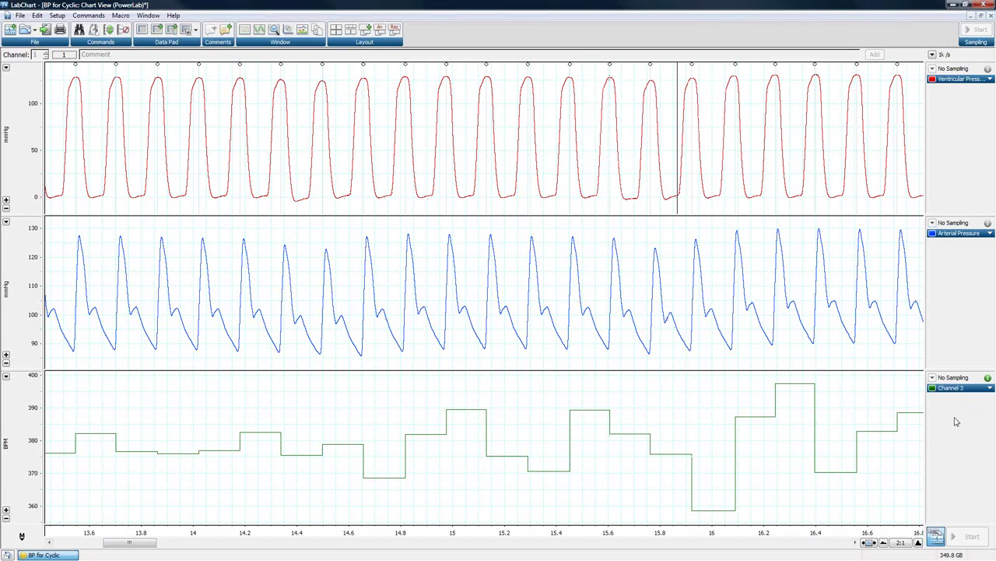
Step: Add an empty Channel 4 and set its cyclic measurement to Maximum
{"action": "right_click", "coordinate": [468, 259]}
{"action": "left_click", "coordinate": [527, 356]}
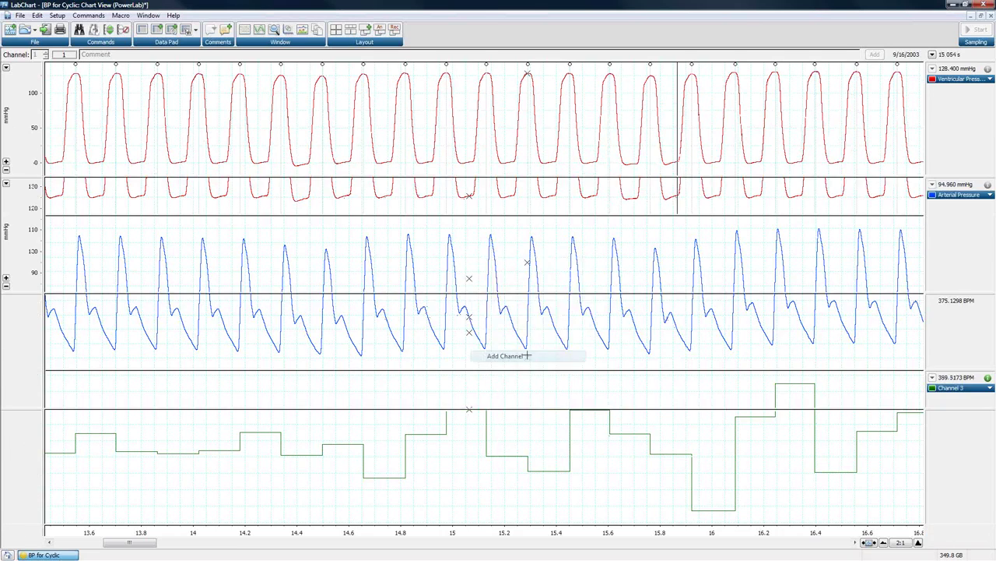
{"action": "left_click", "coordinate": [958, 429]}
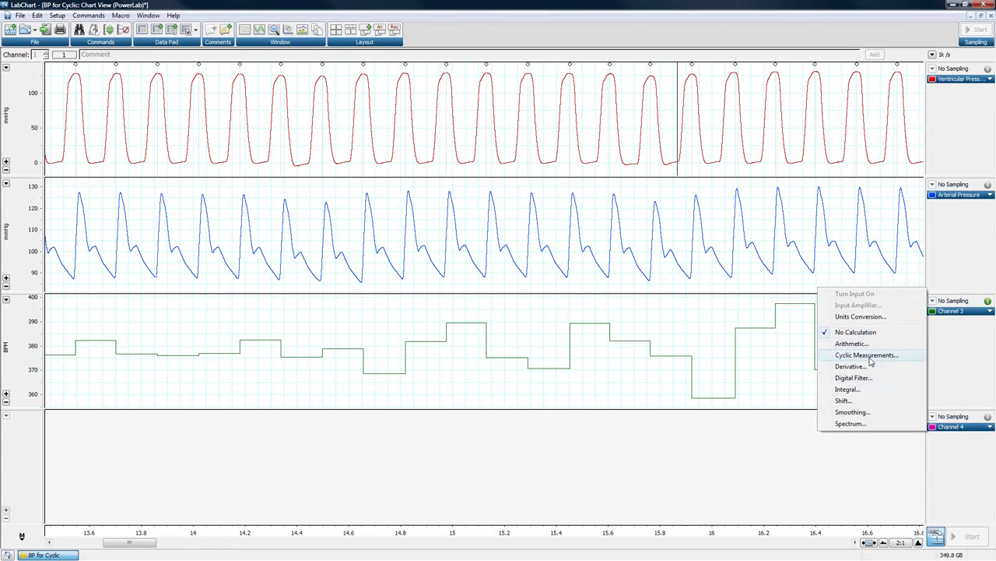
{"action": "left_click", "coordinate": [868, 355]}
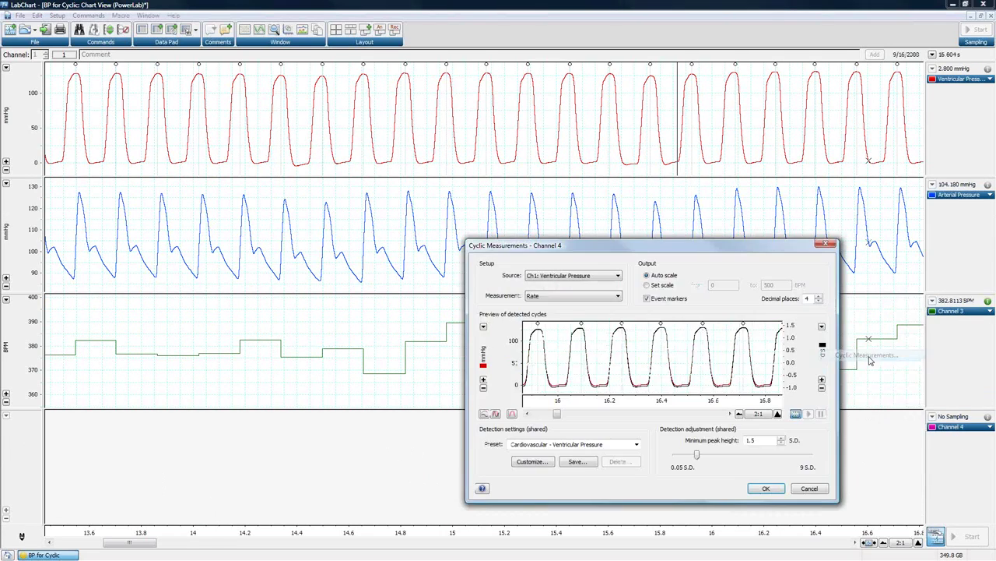
{"action": "left_click", "coordinate": [565, 296]}
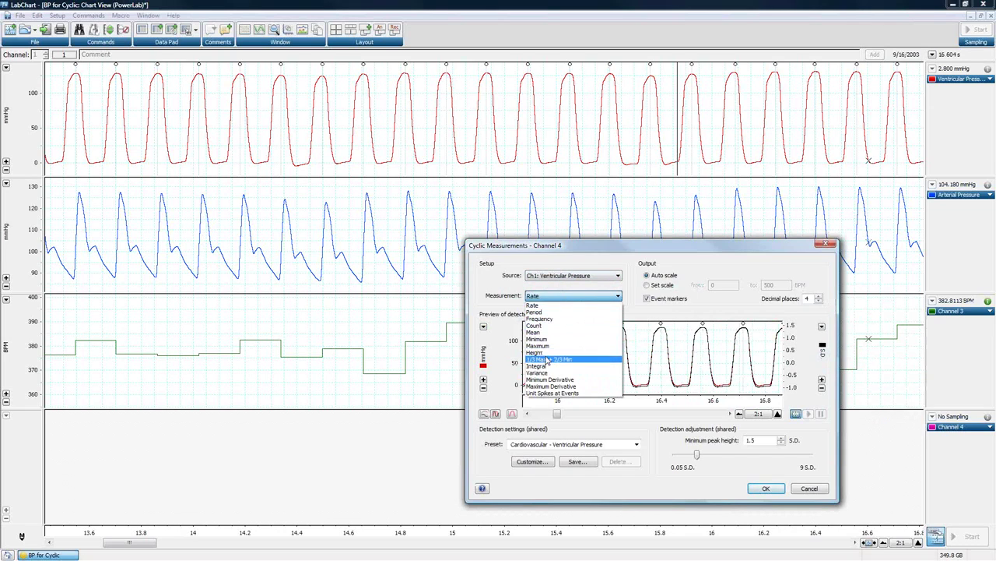
{"action": "left_click", "coordinate": [538, 346]}
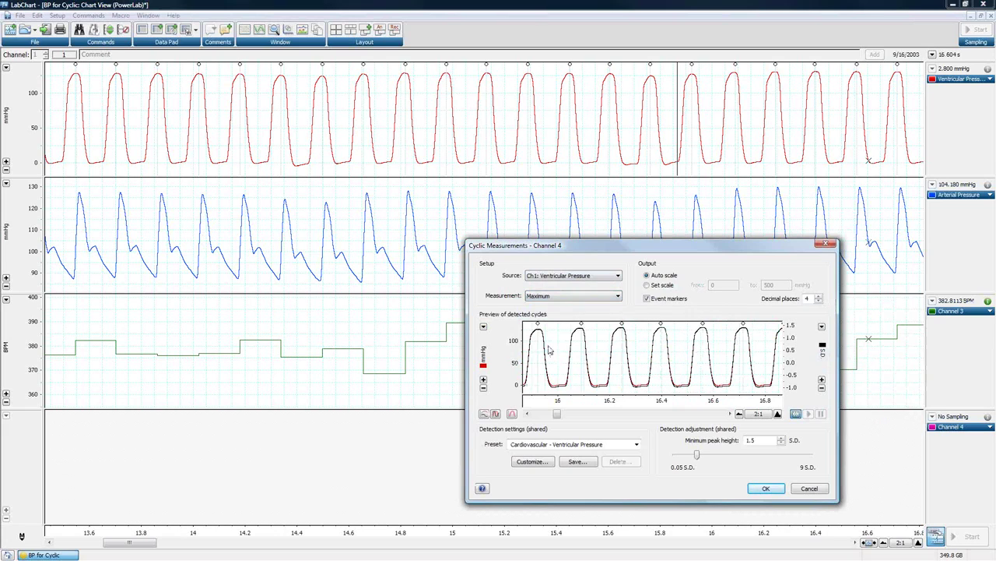
{"action": "left_click", "coordinate": [766, 488]}
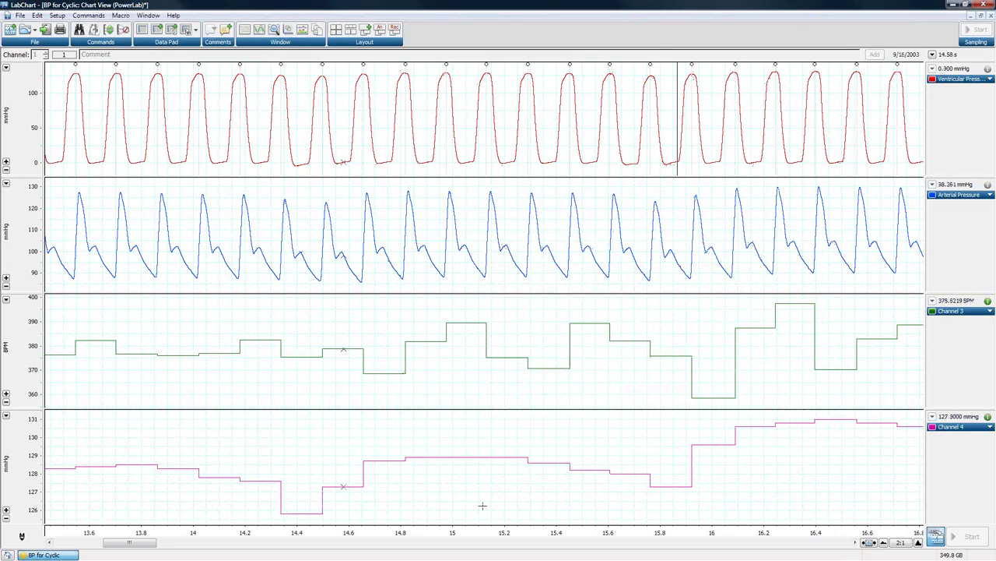
Step: Add a new Channel 5 and choose Cyclic Measurements as its calculation
{"action": "right_click", "coordinate": [582, 374]}
{"action": "left_click", "coordinate": [622, 470]}
{"action": "left_click", "coordinate": [958, 450]}
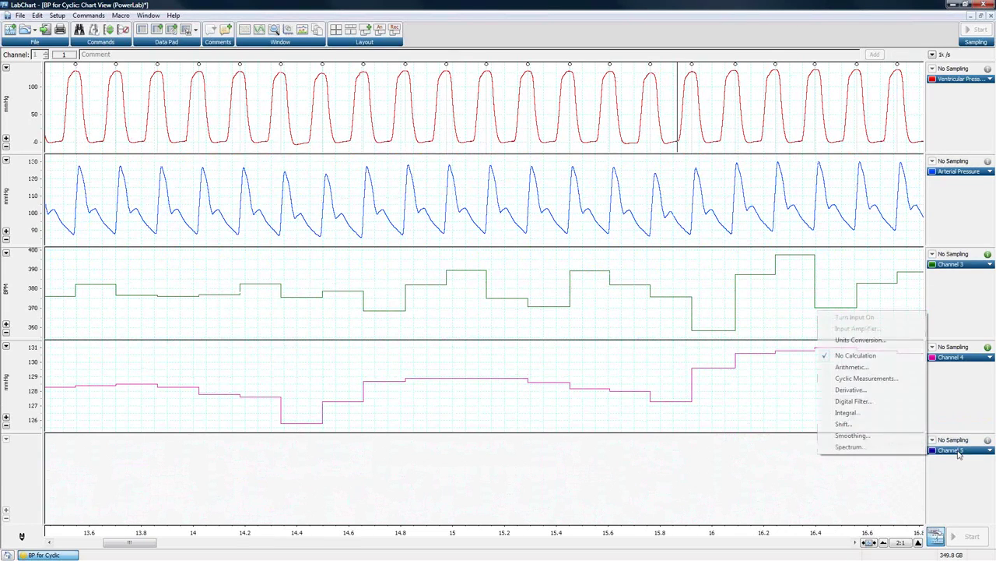
{"action": "left_click", "coordinate": [845, 379]}
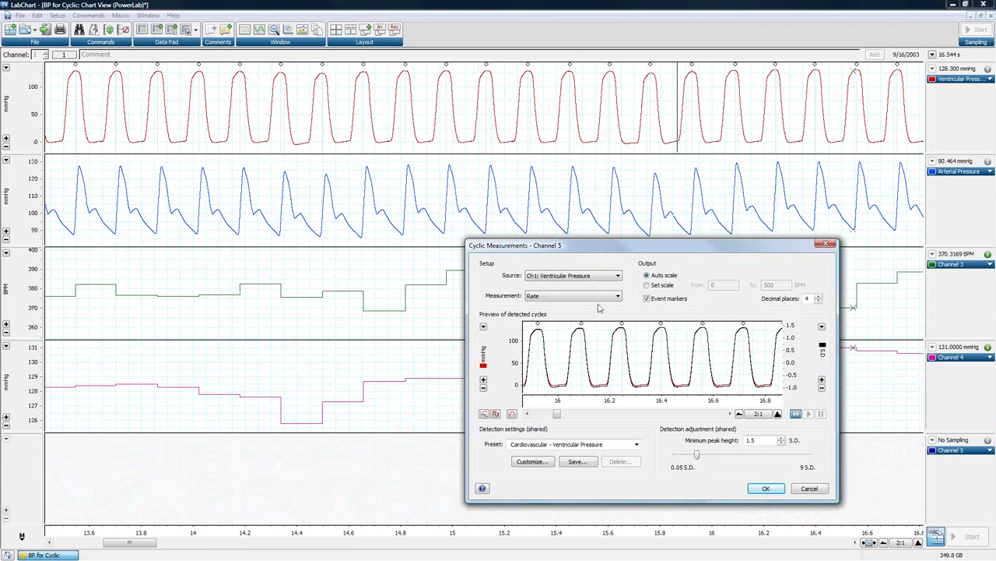
Step: Measure each cycle's maximum from Arterial Pressure with the Cardiovascular - Arterial Pressure preset
{"action": "left_click", "coordinate": [588, 277]}
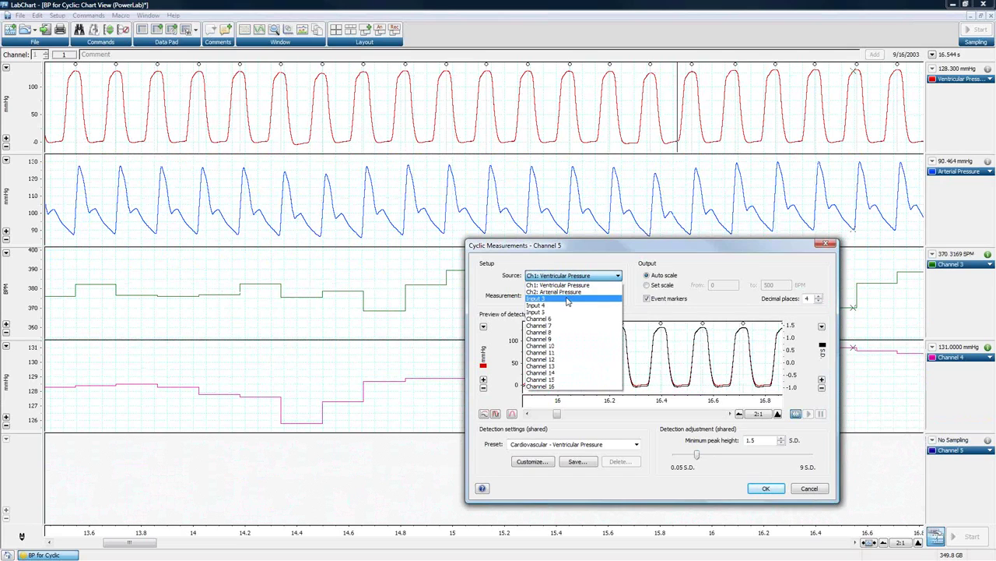
{"action": "left_click", "coordinate": [566, 291]}
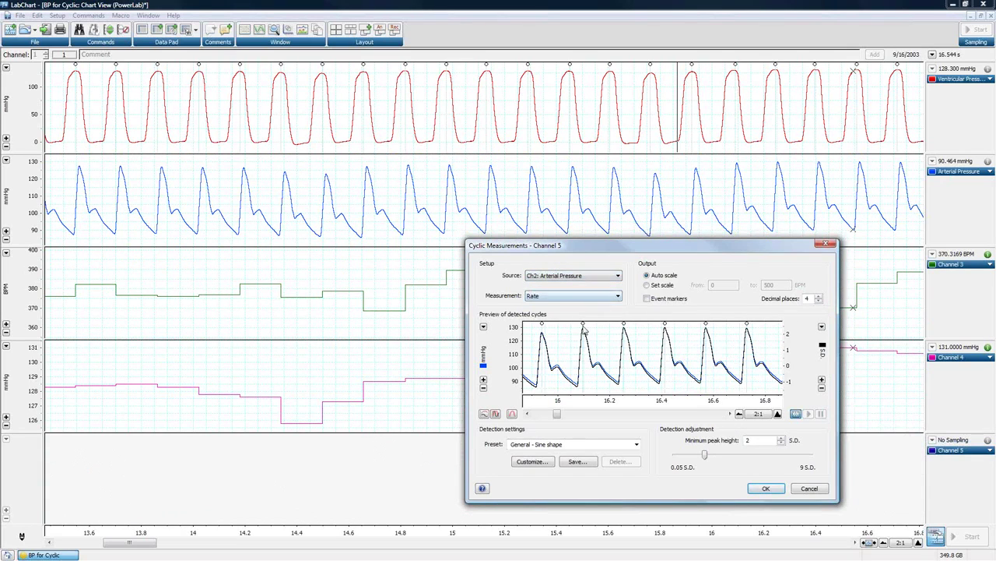
{"action": "left_click", "coordinate": [557, 445]}
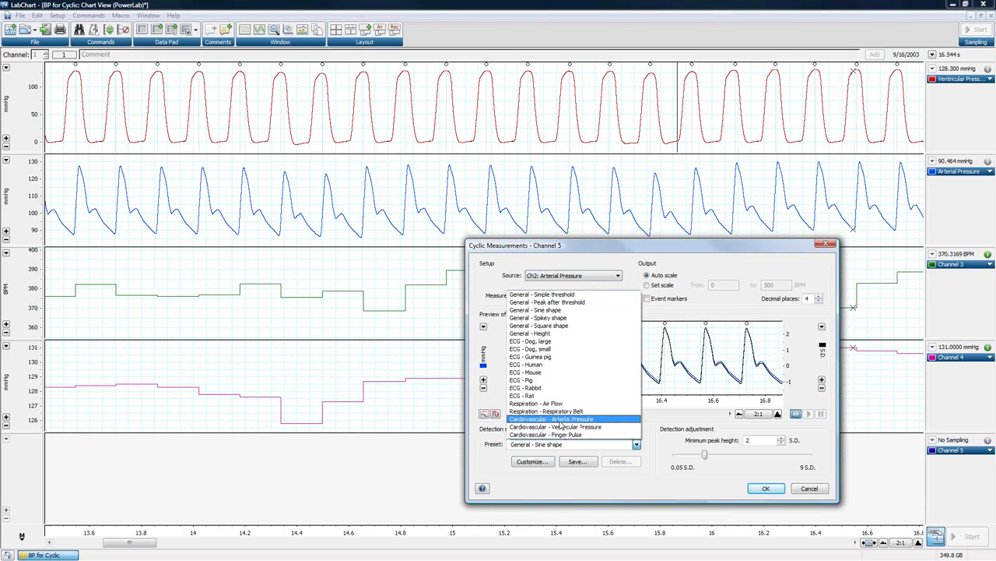
{"action": "left_click", "coordinate": [561, 421]}
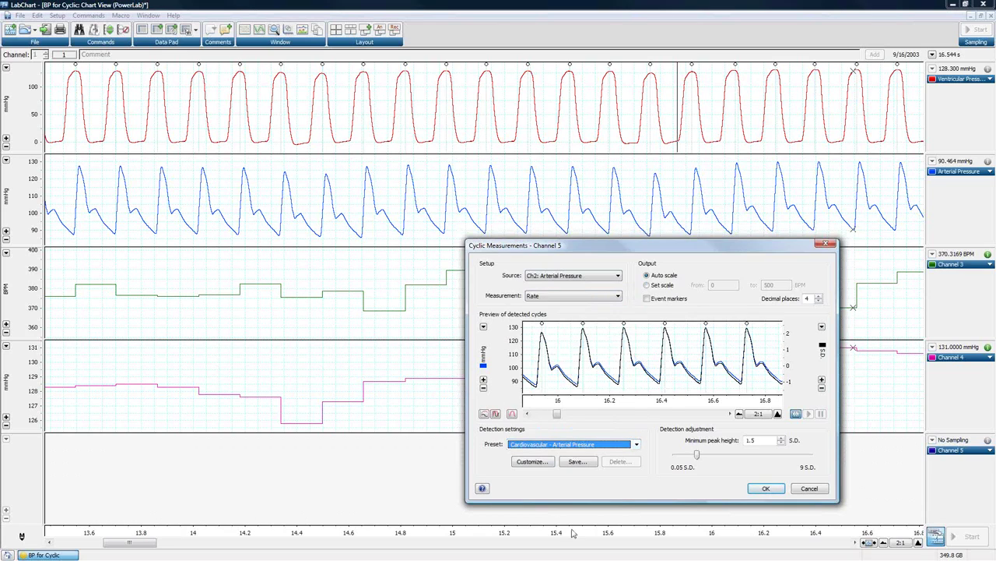
{"action": "left_click", "coordinate": [566, 296]}
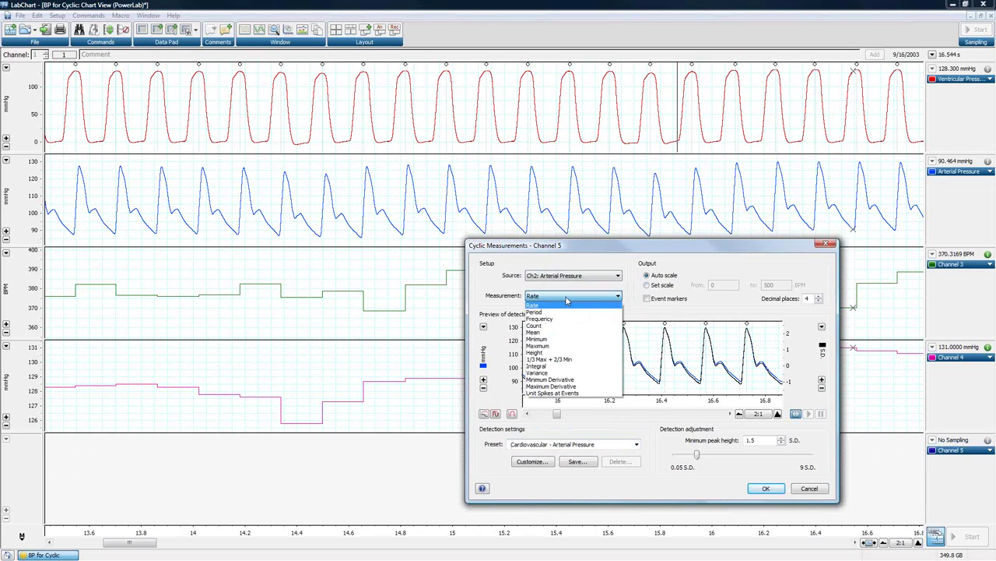
{"action": "left_click", "coordinate": [549, 347]}
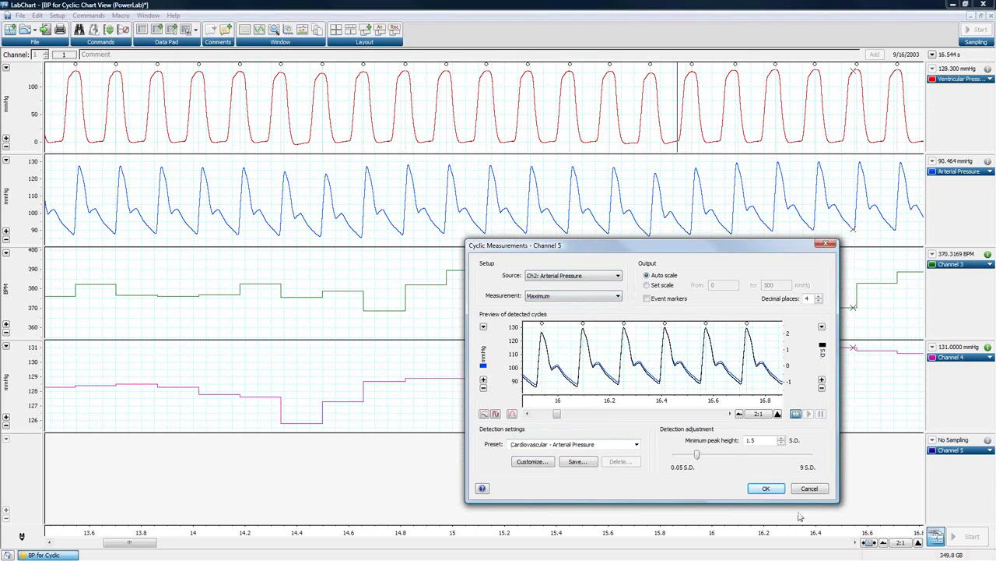
{"action": "left_click", "coordinate": [753, 488]}
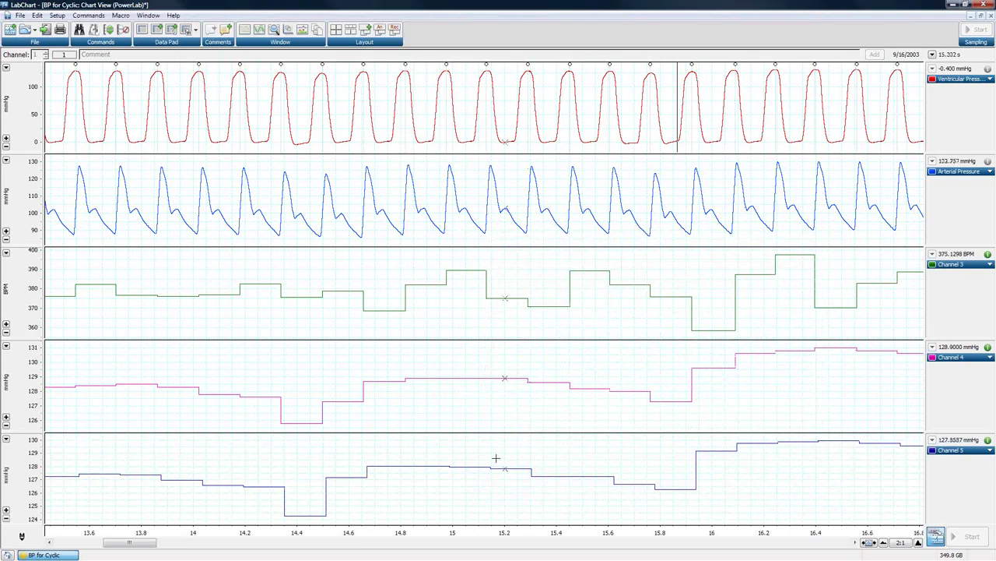
Step: Select a stretch of Arterial Pressure data and reopen Channel 5's cyclic measurement settings
{"action": "left_click_drag", "start_coordinate": [535, 208], "coordinate": [589, 283]}
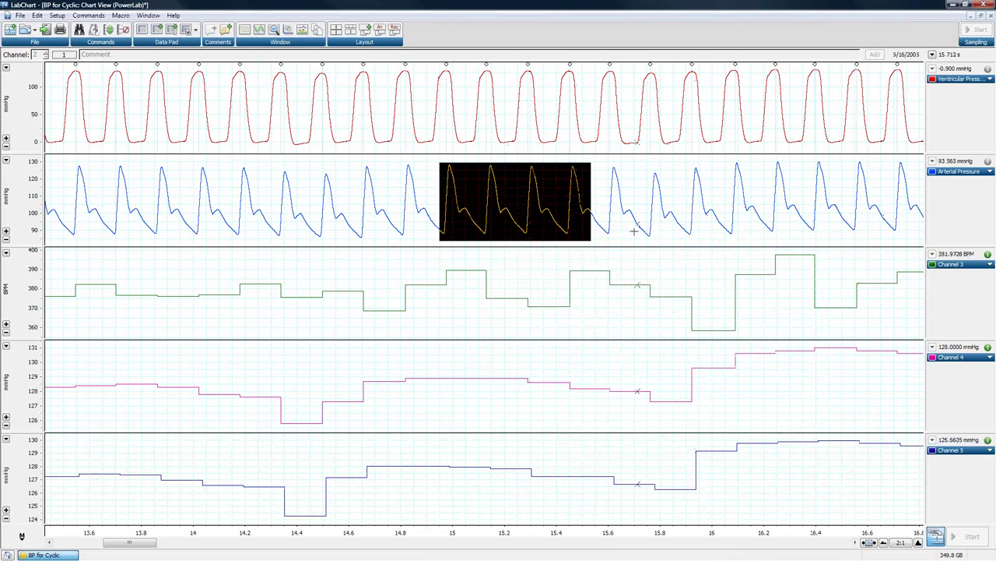
{"action": "left_click_drag", "start_coordinate": [551, 160], "coordinate": [668, 187]}
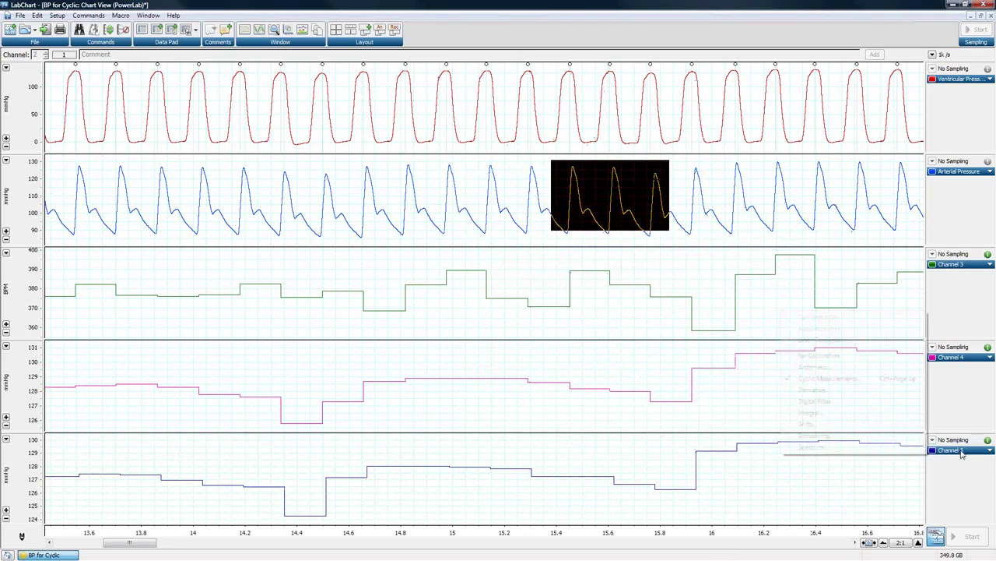
{"action": "left_click", "coordinate": [957, 357]}
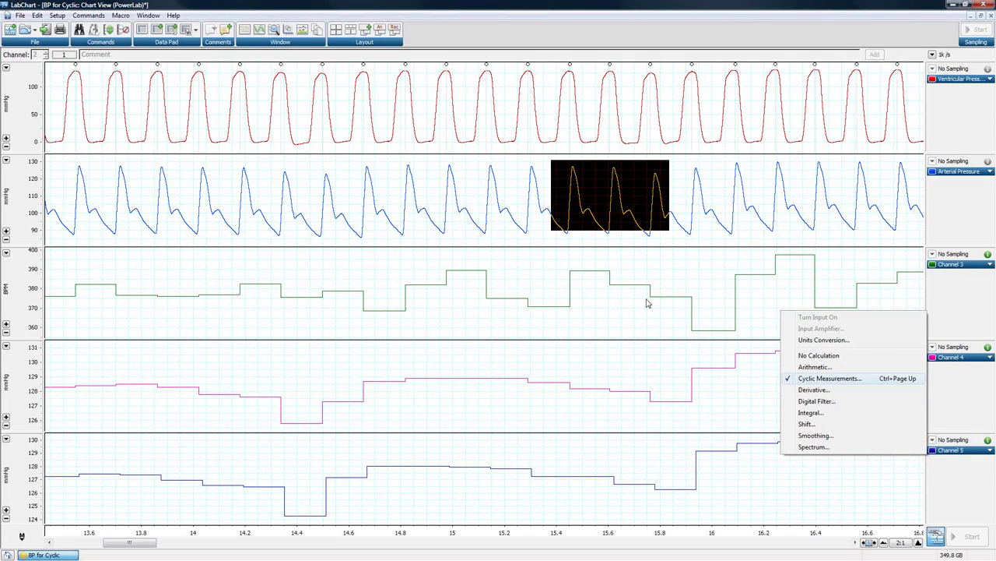
{"action": "key", "text": "Return"}
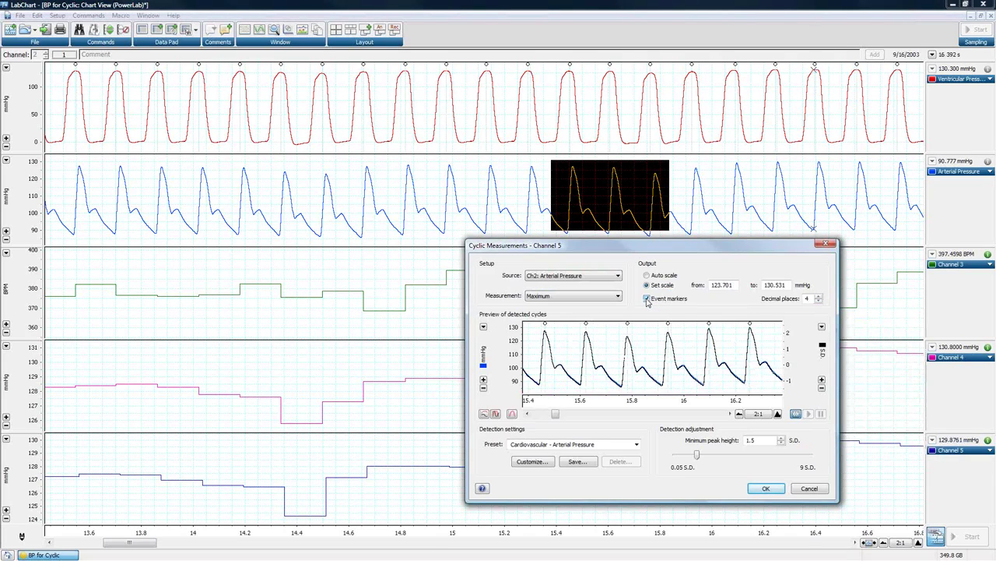
Step: Confirm Channel 5's cyclic settings, then select stretches of Channels 3 and 4 and mark a point
{"action": "left_click", "coordinate": [766, 488]}
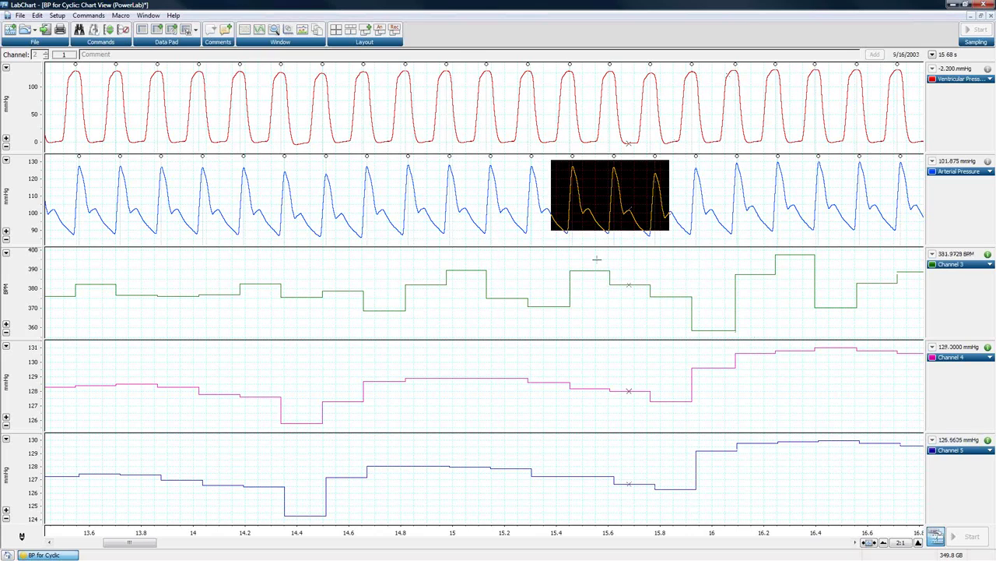
{"action": "left_click_drag", "start_coordinate": [243, 267], "coordinate": [841, 342]}
{"action": "left_click_drag", "start_coordinate": [268, 364], "coordinate": [807, 430]}
{"action": "left_click", "coordinate": [469, 460]}
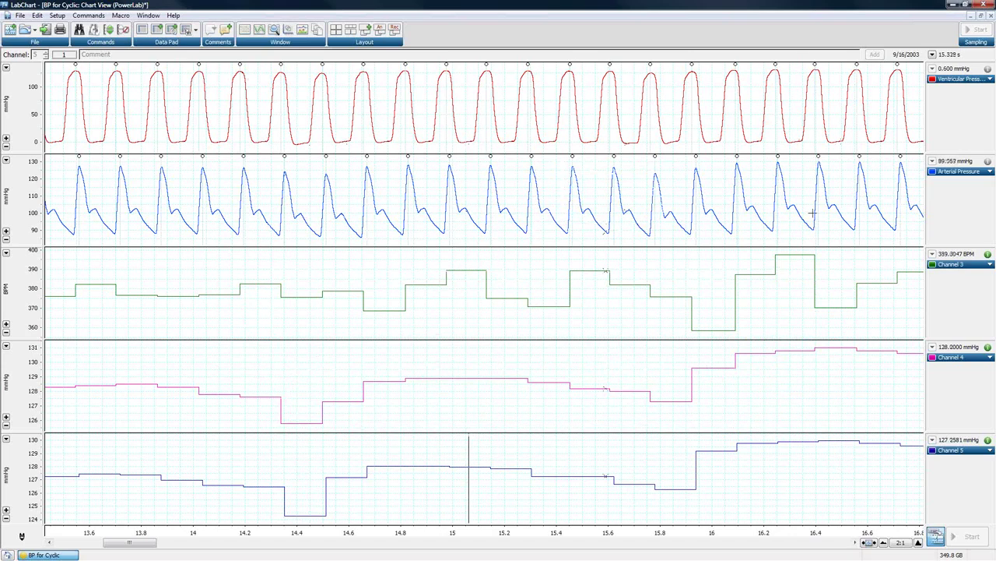
Step: Close BP for Cyclic without saving and start a playback document from it in Recent Files
{"action": "left_click", "coordinate": [990, 15]}
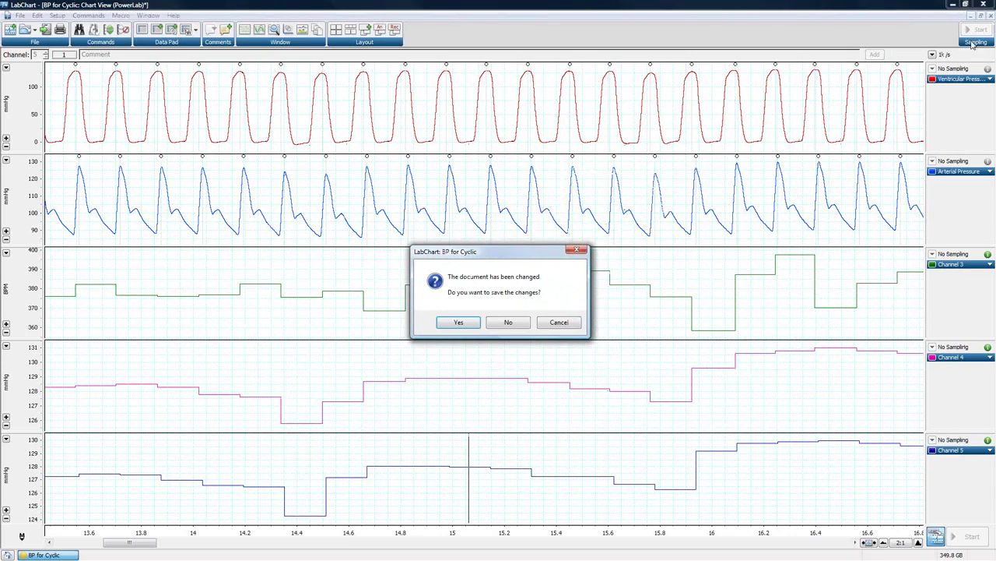
{"action": "left_click", "coordinate": [509, 322]}
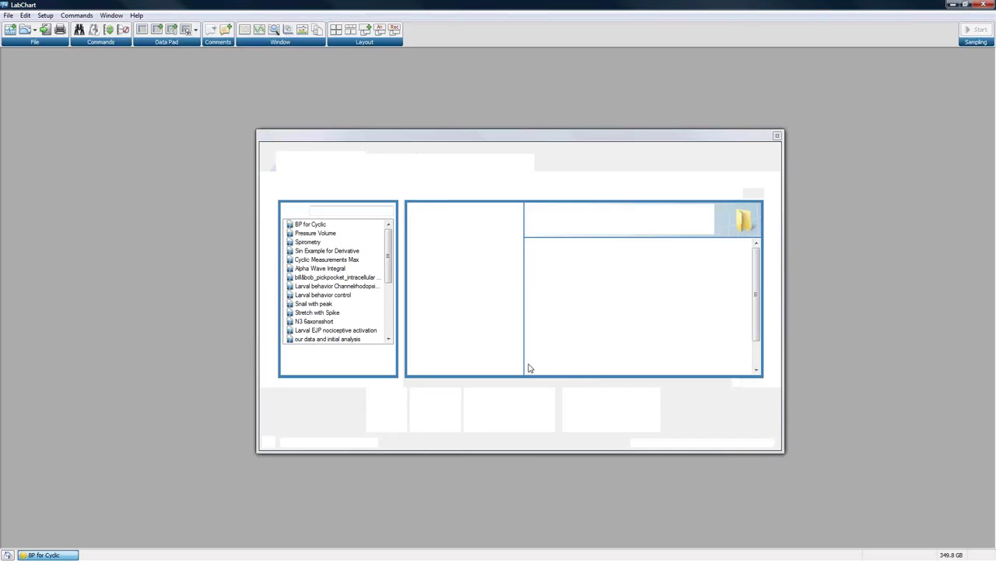
{"action": "right_click", "coordinate": [310, 225]}
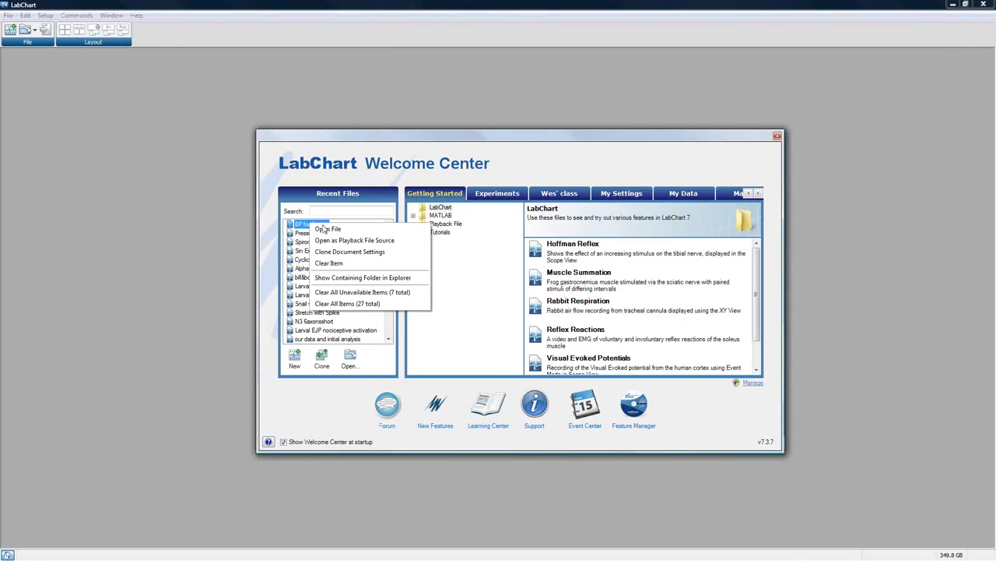
{"action": "left_click", "coordinate": [341, 225]}
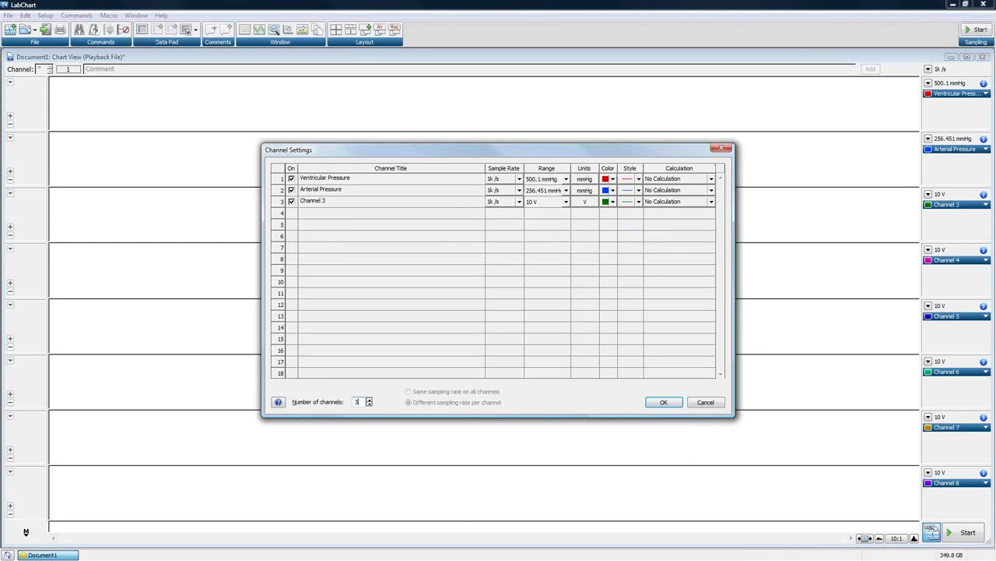
Step: Give Channel 3 cyclic measurements with event markers and the Cardiovascular - Ventricular Pressure preset, then start sampling
{"action": "left_click", "coordinate": [662, 402]}
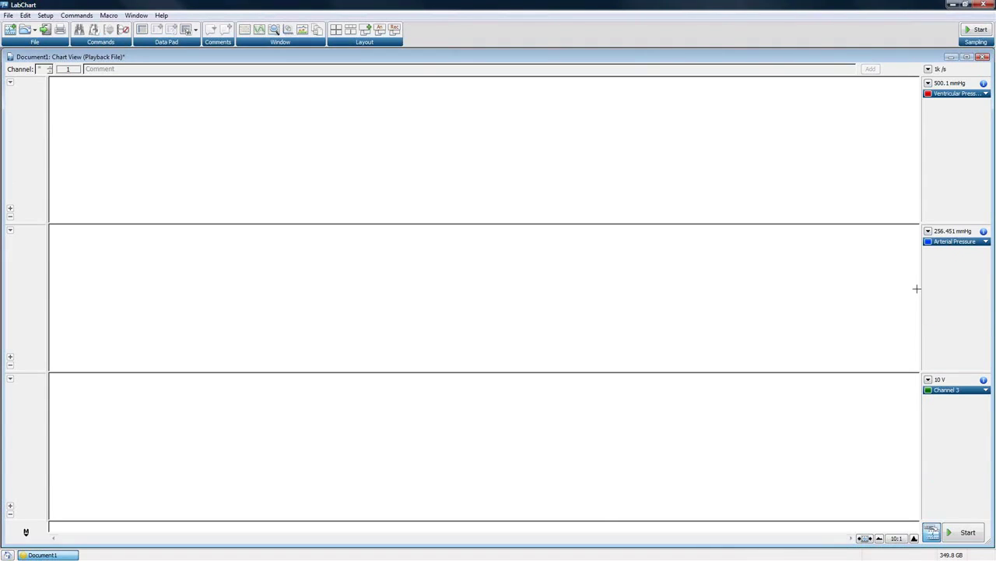
{"action": "left_click", "coordinate": [958, 389]}
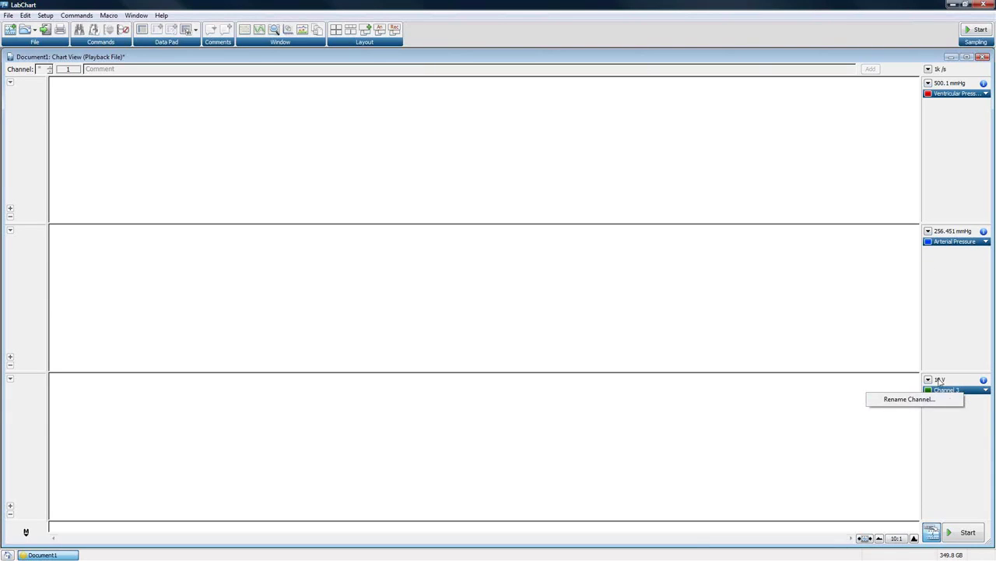
{"action": "left_click", "coordinate": [956, 389]}
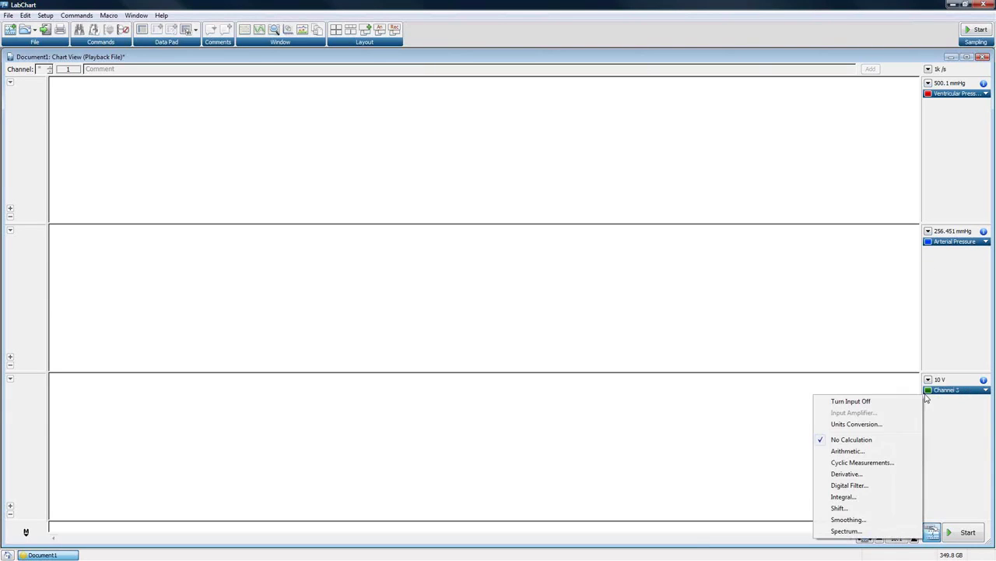
{"action": "left_click", "coordinate": [861, 461]}
{"action": "left_click", "coordinate": [493, 208]}
{"action": "left_click", "coordinate": [408, 355]}
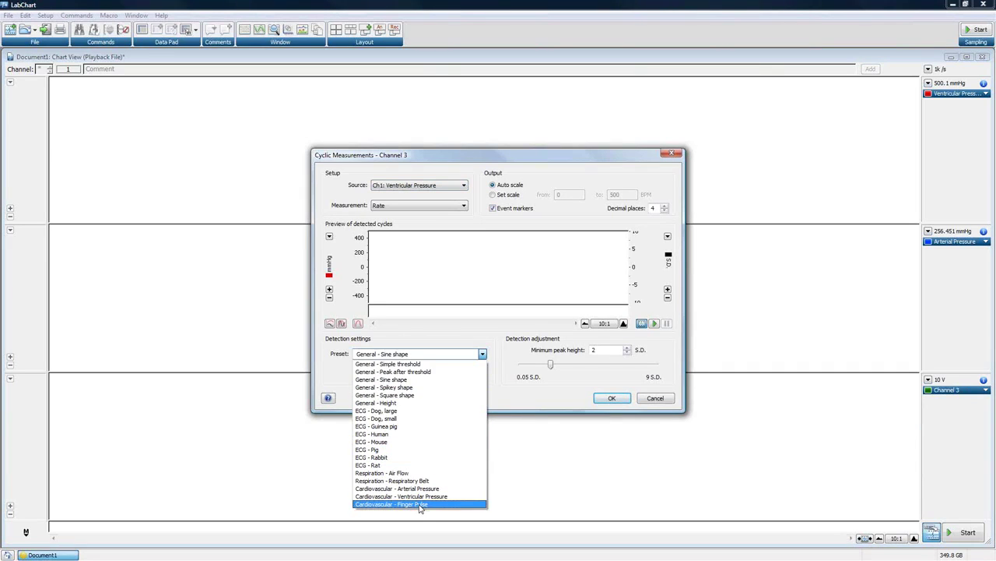
{"action": "left_click", "coordinate": [401, 496]}
{"action": "left_click", "coordinate": [612, 398]}
{"action": "left_click", "coordinate": [968, 533]}
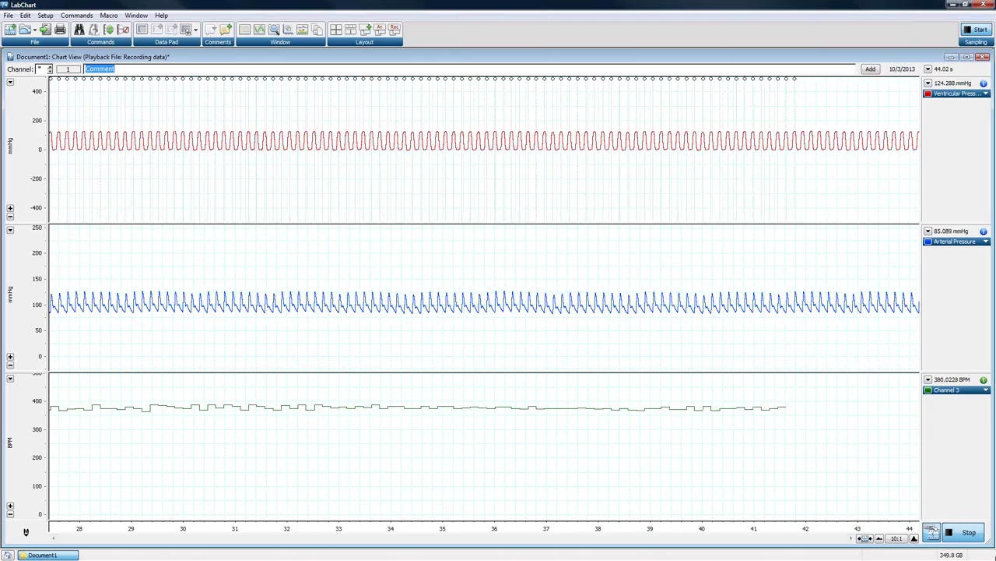
Step: Stop sampling with Ctrl+Space after about 44 s of playback data
{"action": "key", "text": "ctrl+space"}
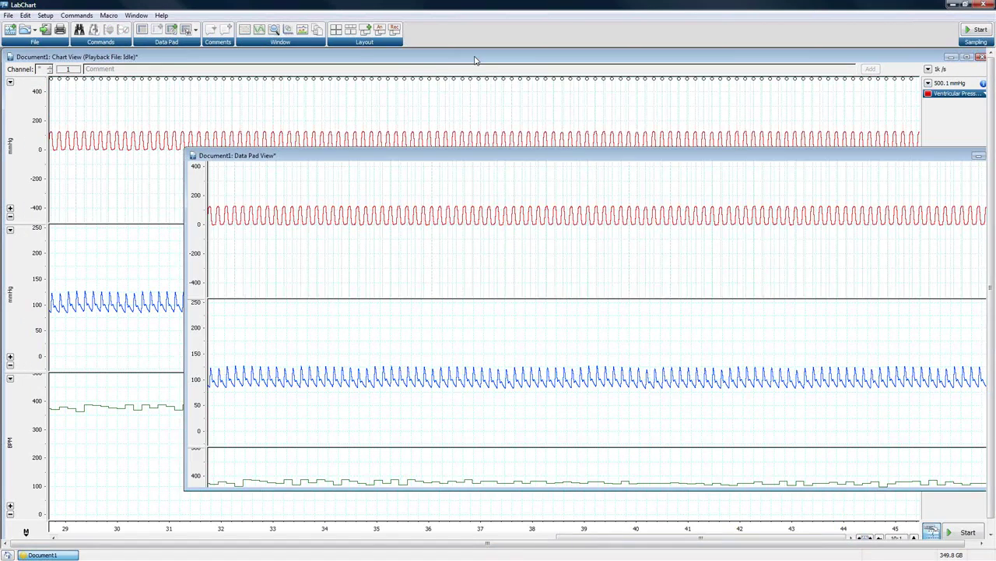
Step: Tile the chart and Data Pad side by side and switch Data Pad columns A and B Off
{"action": "left_click", "coordinate": [336, 28]}
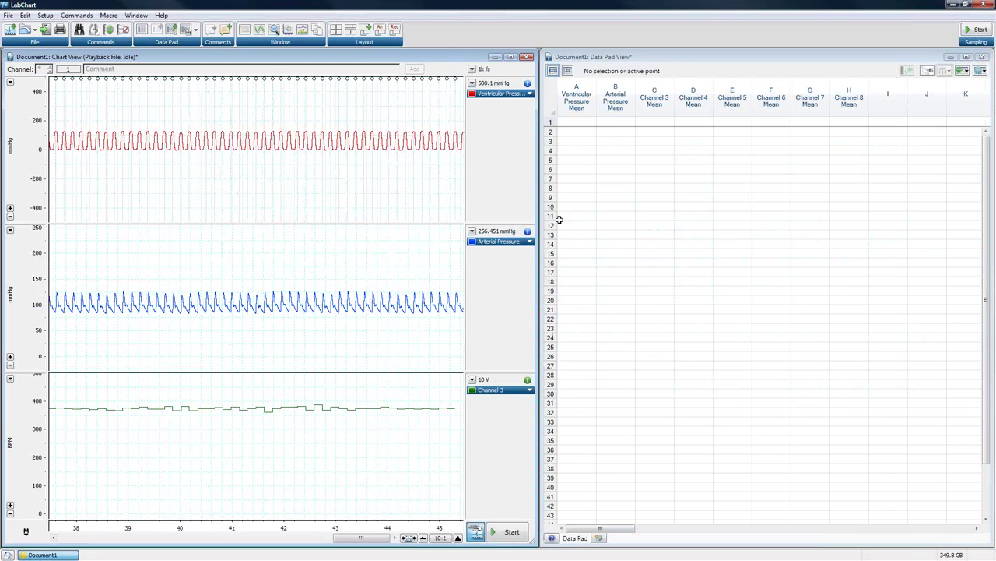
{"action": "left_click", "coordinate": [573, 107]}
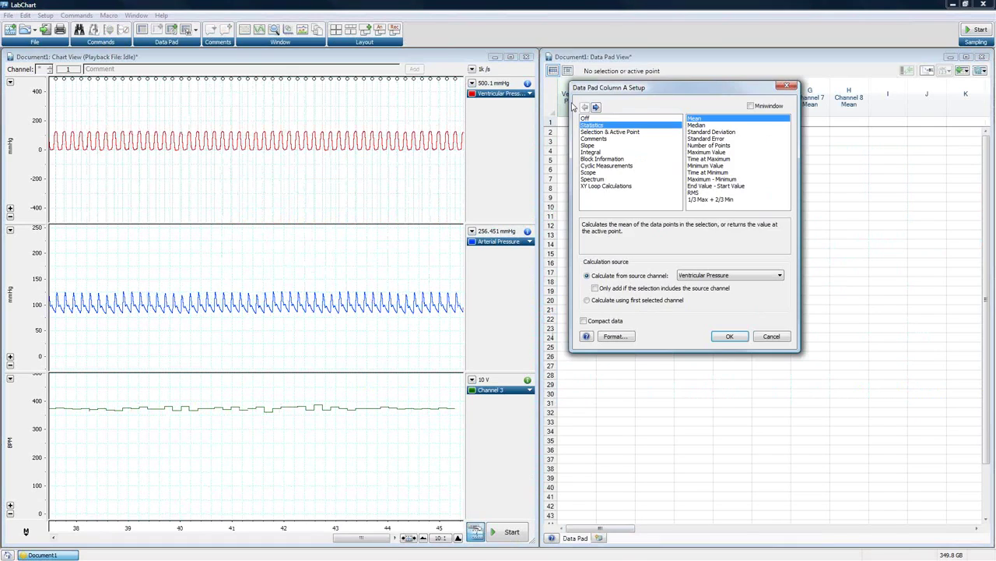
{"action": "left_click", "coordinate": [597, 108]}
{"action": "left_click", "coordinate": [589, 125]}
{"action": "left_click", "coordinate": [590, 118]}
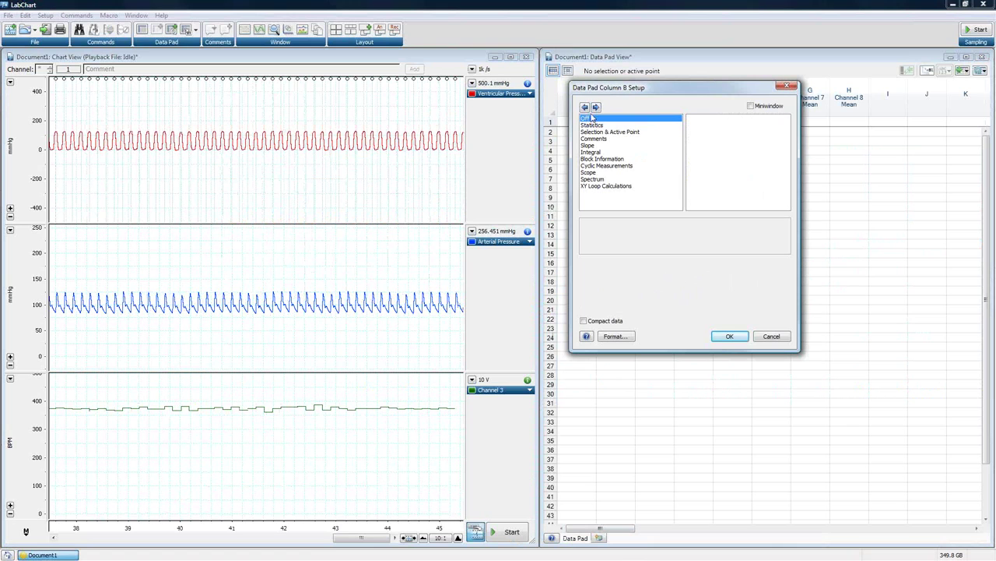
{"action": "left_click", "coordinate": [596, 108]}
{"action": "left_click", "coordinate": [597, 108]}
{"action": "left_click", "coordinate": [596, 107]}
Step: Switch columns E, G and H Off in Column Setup and confirm
{"action": "left_click", "coordinate": [595, 117]}
{"action": "left_click", "coordinate": [592, 125]}
{"action": "left_click", "coordinate": [591, 117]}
{"action": "left_click", "coordinate": [597, 108]}
{"action": "left_click", "coordinate": [596, 107]}
{"action": "left_click", "coordinate": [595, 118]}
{"action": "left_click", "coordinate": [596, 108]}
{"action": "left_click", "coordinate": [595, 118]}
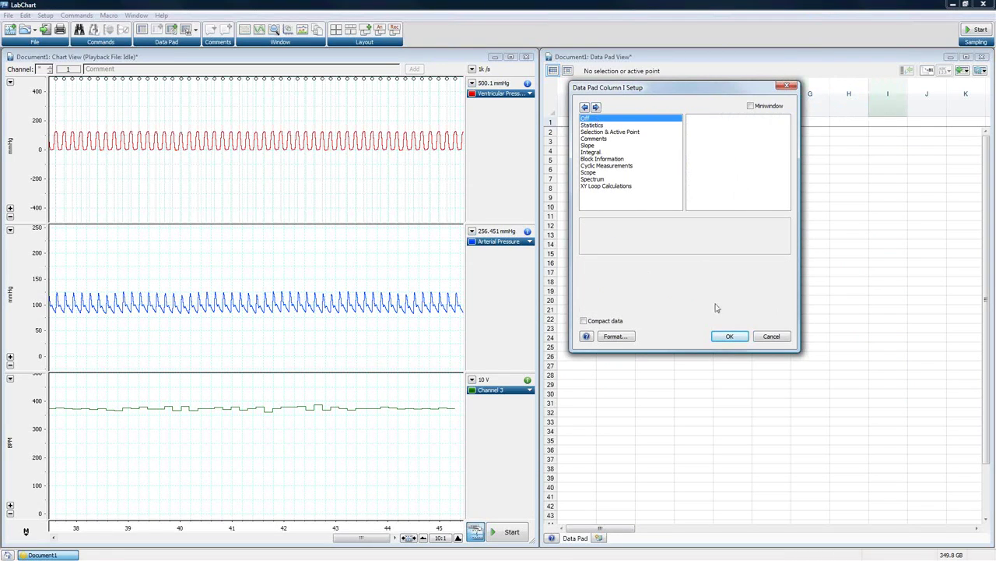
{"action": "left_click", "coordinate": [730, 335]}
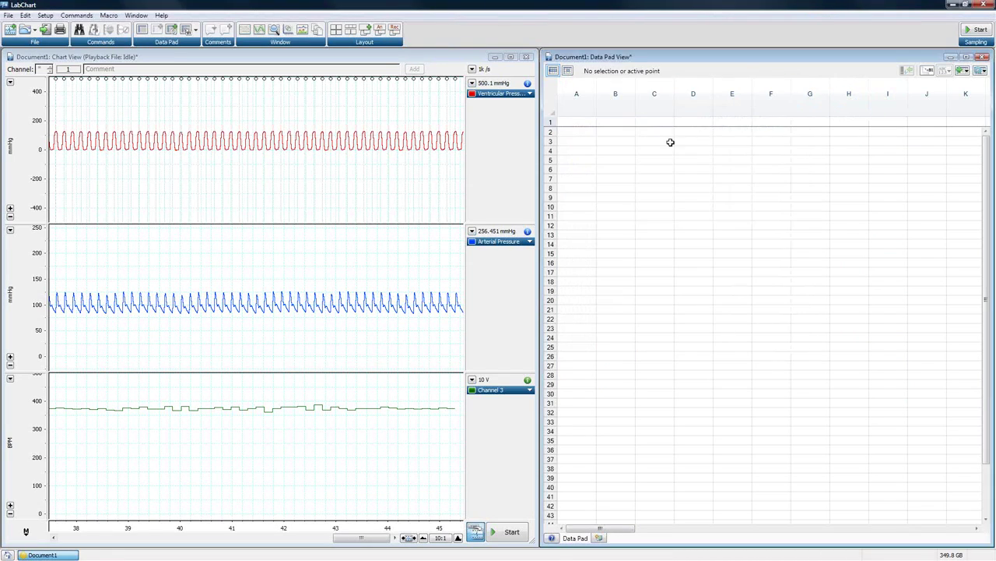
Step: Set Data Pad column A to Ventricular Pressure Average Cyclic Period
{"action": "left_click", "coordinate": [577, 94]}
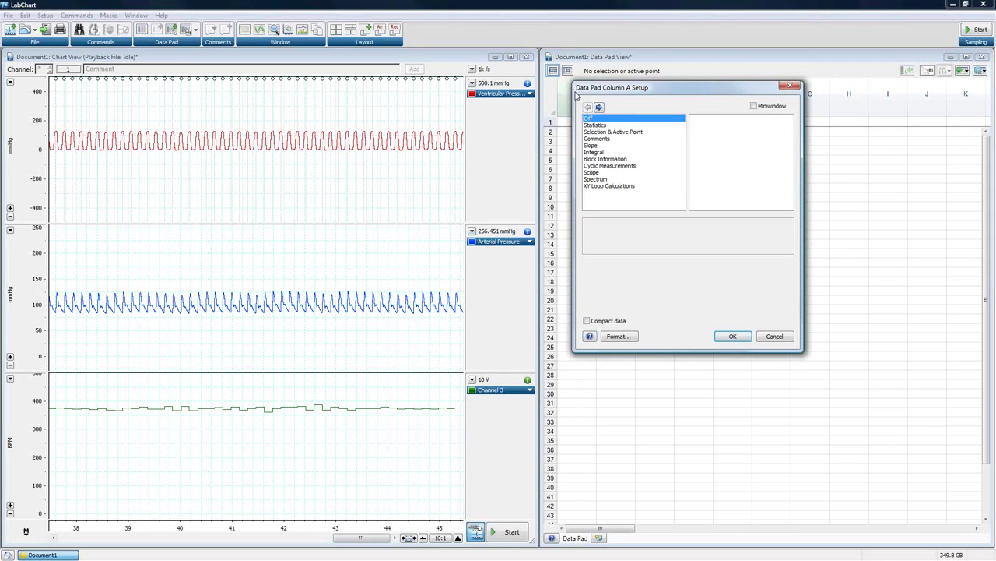
{"action": "left_click", "coordinate": [622, 167]}
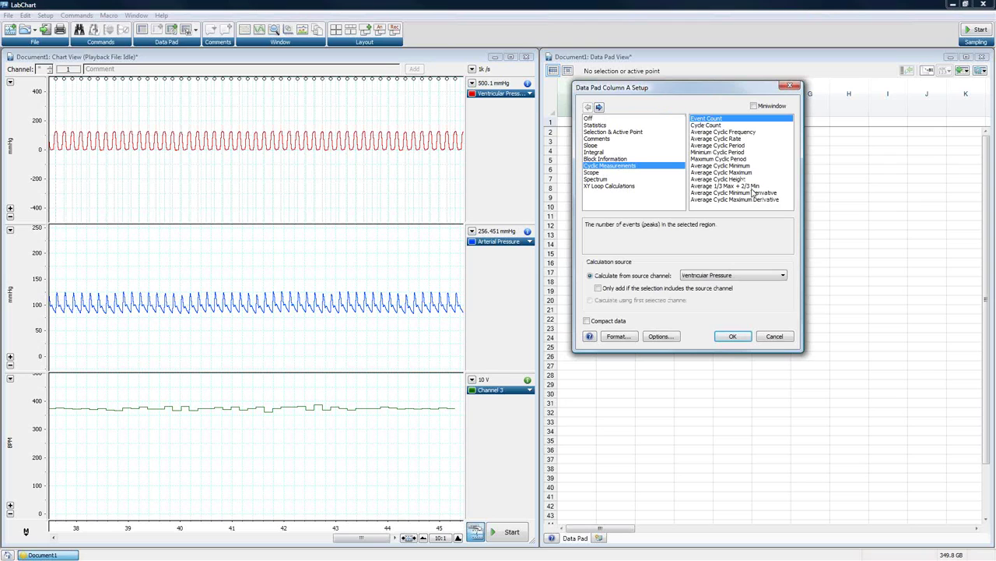
{"action": "left_click", "coordinate": [719, 147]}
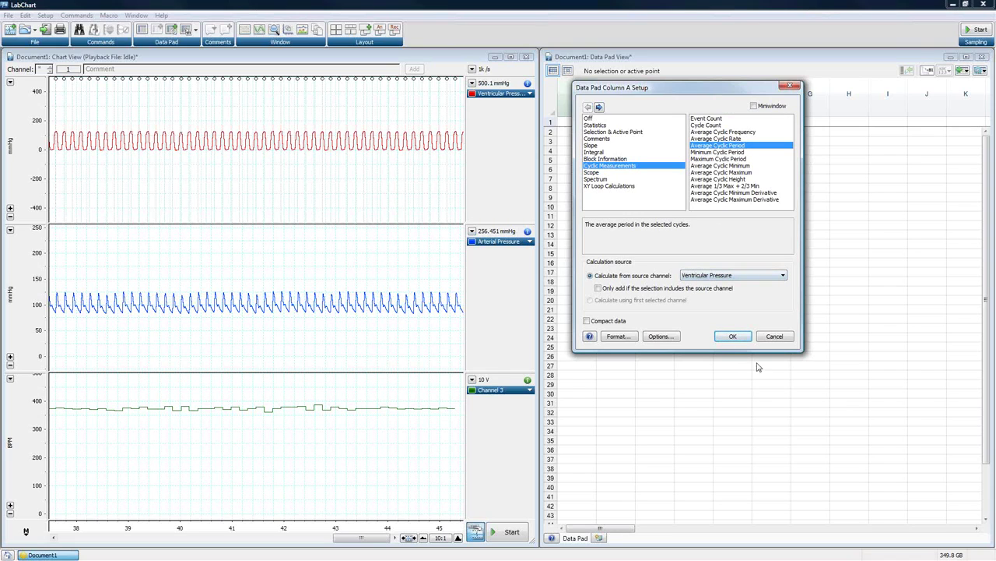
{"action": "left_click", "coordinate": [733, 336]}
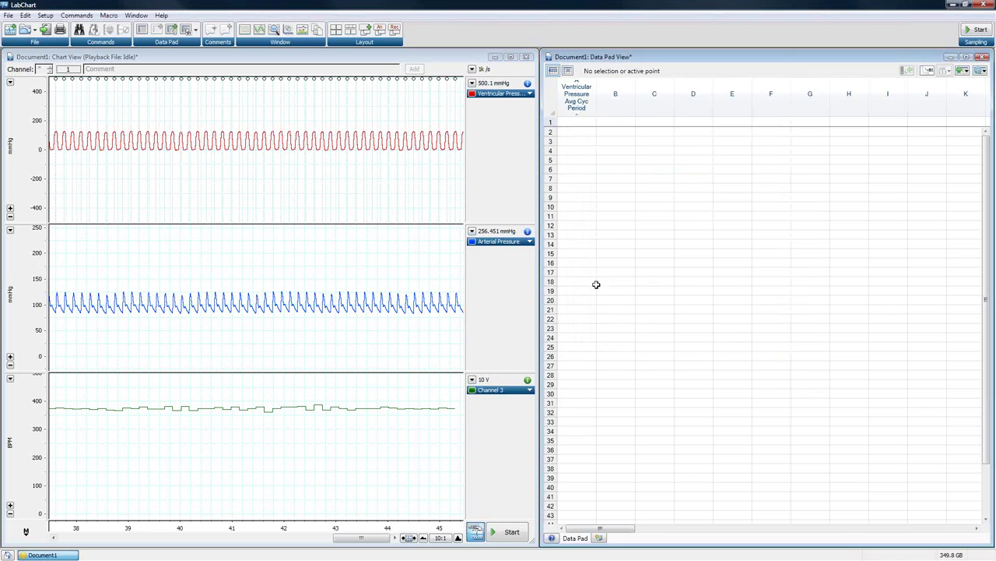
Step: Select about 38.5–43.9 s of Ventricular Pressure and add it to the Data Pad with Ctrl+D
{"action": "left_click_drag", "start_coordinate": [122, 120], "coordinate": [381, 208]}
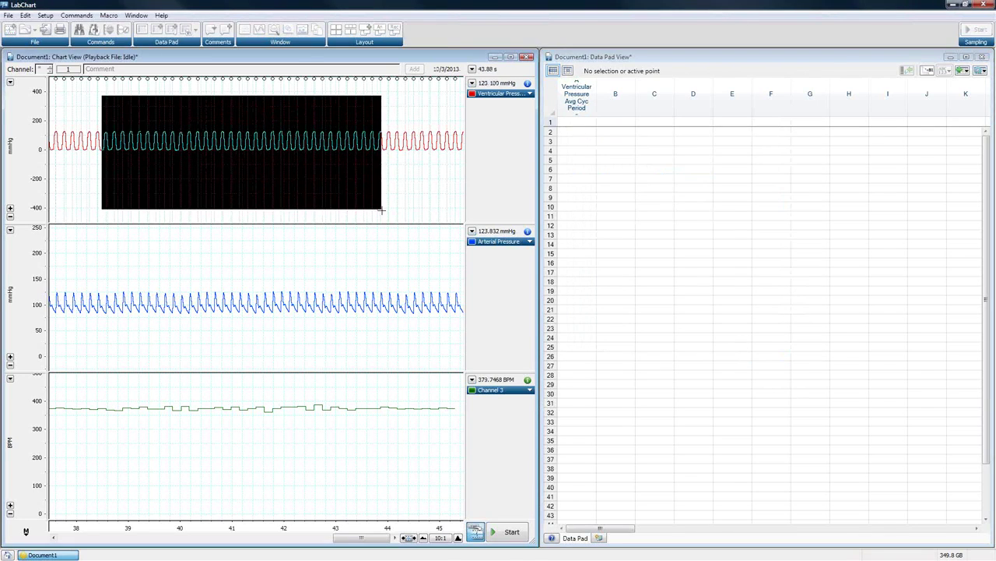
{"action": "key", "text": "ctrl+d"}
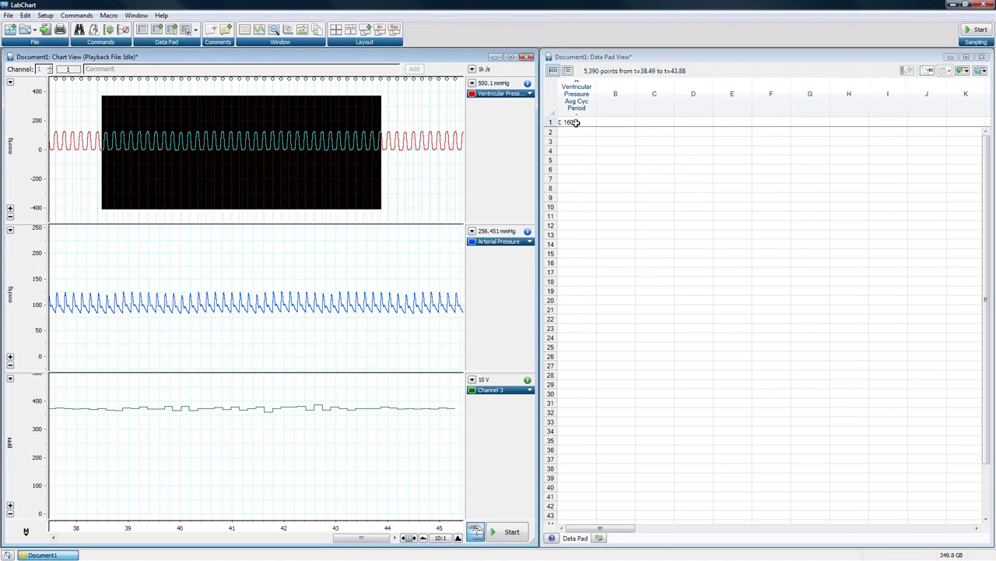
{"action": "left_click", "coordinate": [157, 29]}
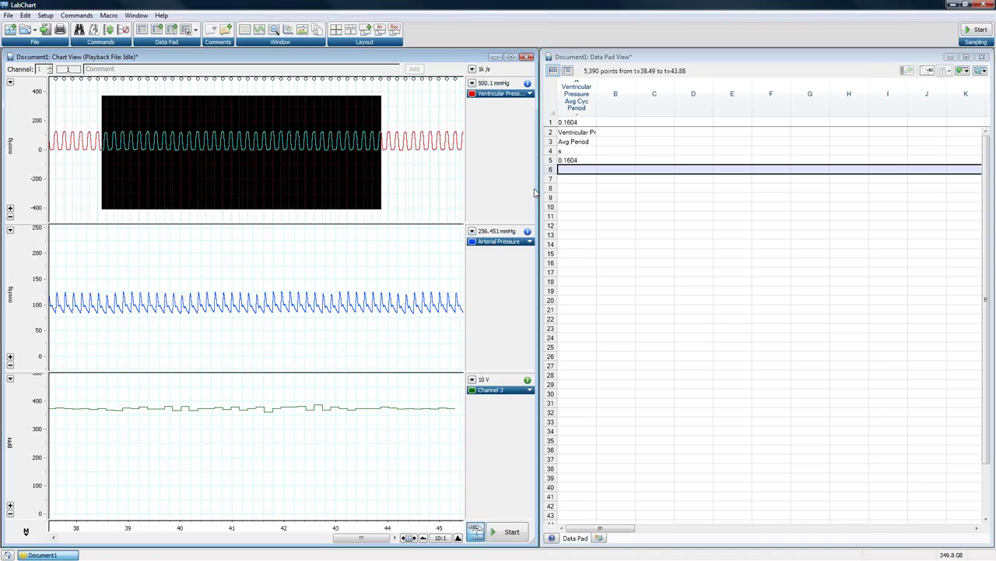
Step: Reselect roughly 38–44.5 s of the Ventricular Pressure trace, then close the Data Pad window
{"action": "left_click_drag", "start_coordinate": [132, 396], "coordinate": [344, 453]}
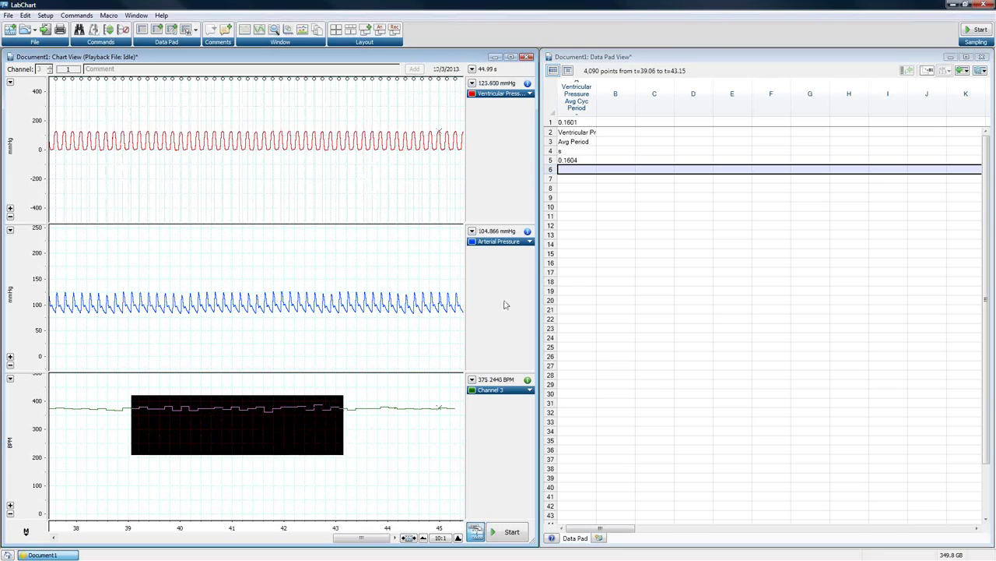
{"action": "left_click_drag", "start_coordinate": [95, 97], "coordinate": [377, 176]}
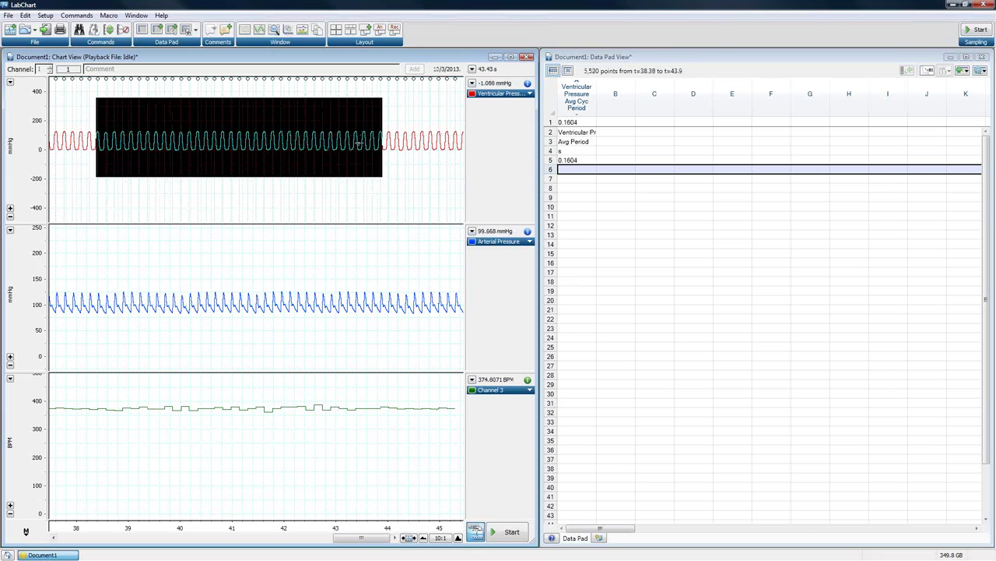
{"action": "left_click", "coordinate": [356, 179]}
{"action": "left_click_drag", "start_coordinate": [79, 103], "coordinate": [186, 142]}
{"action": "left_click_drag", "start_coordinate": [313, 188], "coordinate": [415, 244]}
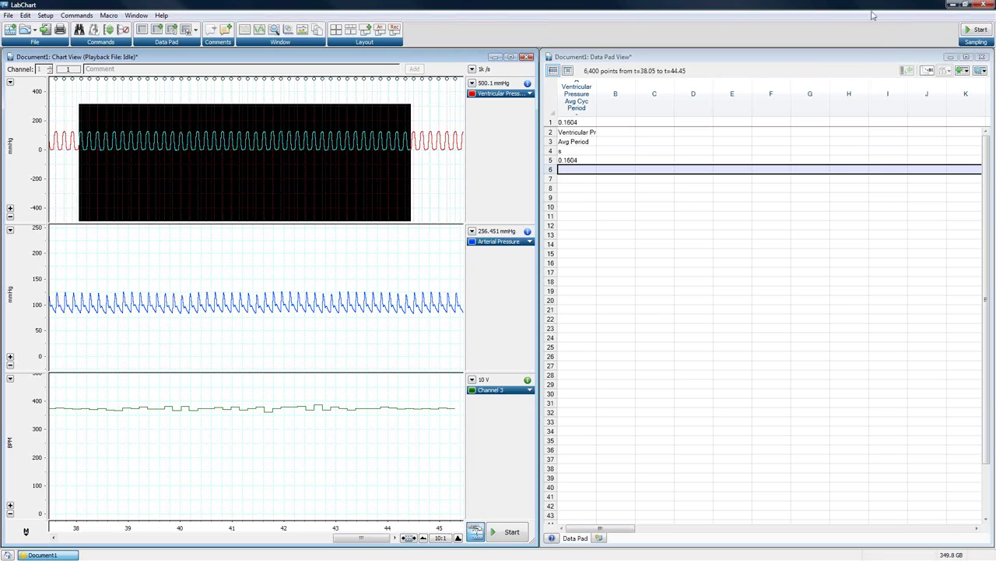
{"action": "left_click", "coordinate": [981, 60]}
Step: Maximize the chart view and drop down Channel 3's calculation list
{"action": "left_click", "coordinate": [511, 58]}
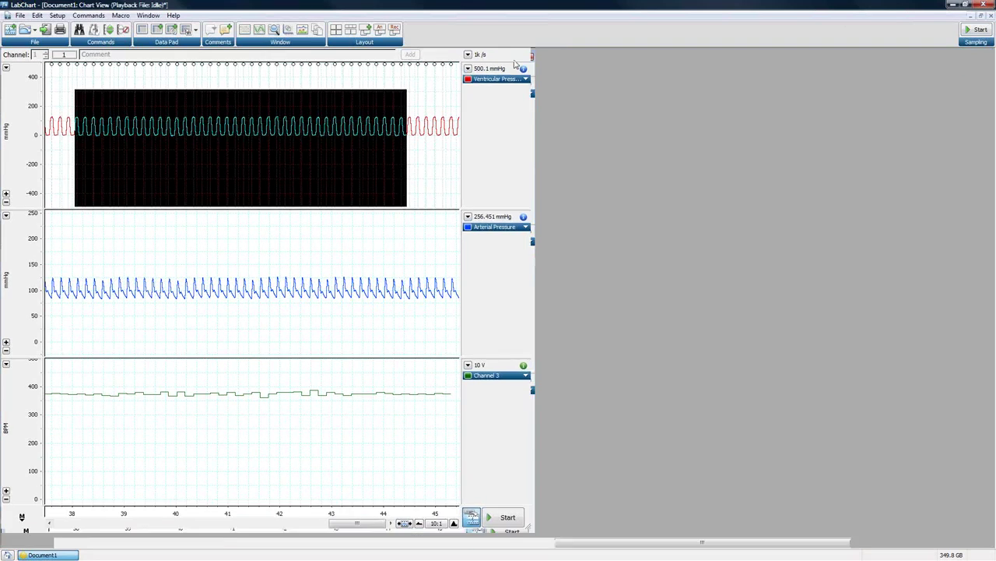
{"action": "left_click", "coordinate": [965, 389]}
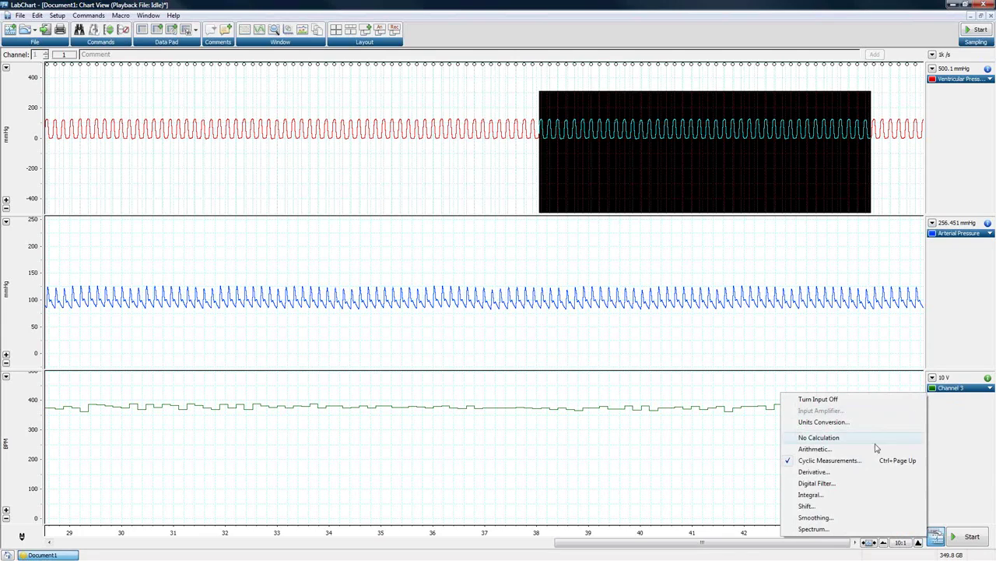
Step: Open Channel 3's Cyclic Measurements dialog, move it aside, and zoom the preview to 5:1
{"action": "left_click", "coordinate": [839, 461]}
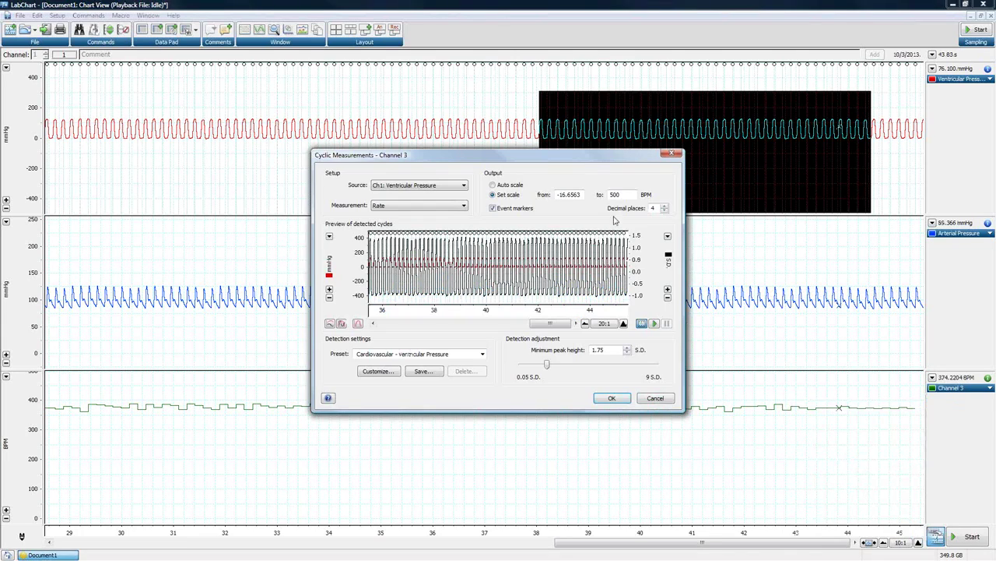
{"action": "left_click_drag", "start_coordinate": [555, 159], "coordinate": [576, 112]}
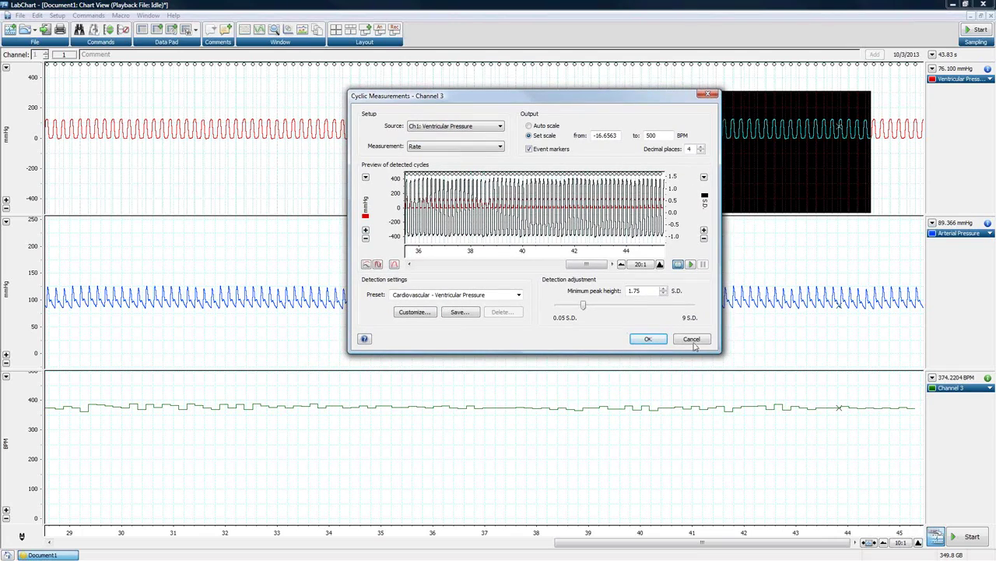
{"action": "left_click_drag", "start_coordinate": [706, 100], "coordinate": [728, 99]}
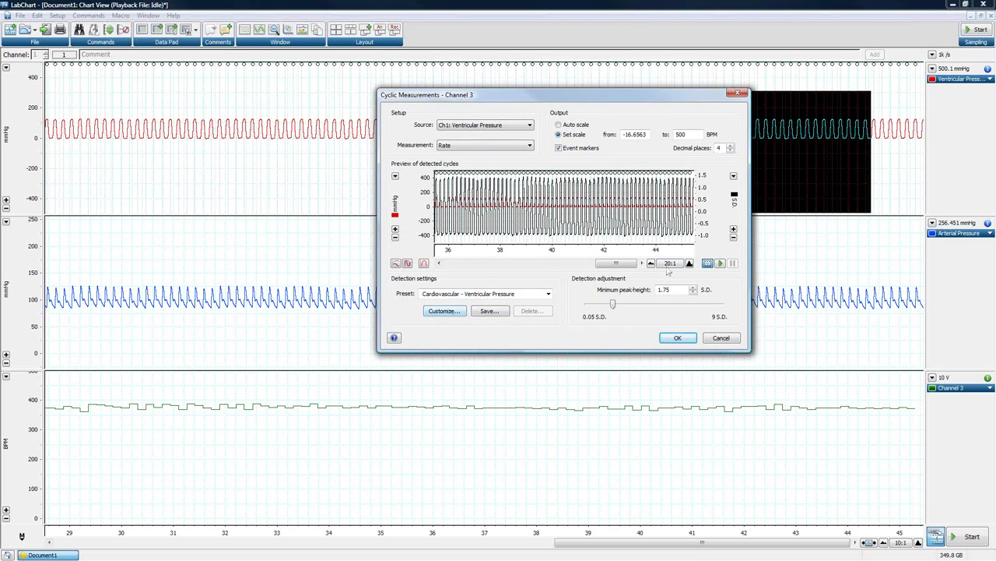
{"action": "left_click", "coordinate": [688, 263]}
{"action": "left_click", "coordinate": [689, 263]}
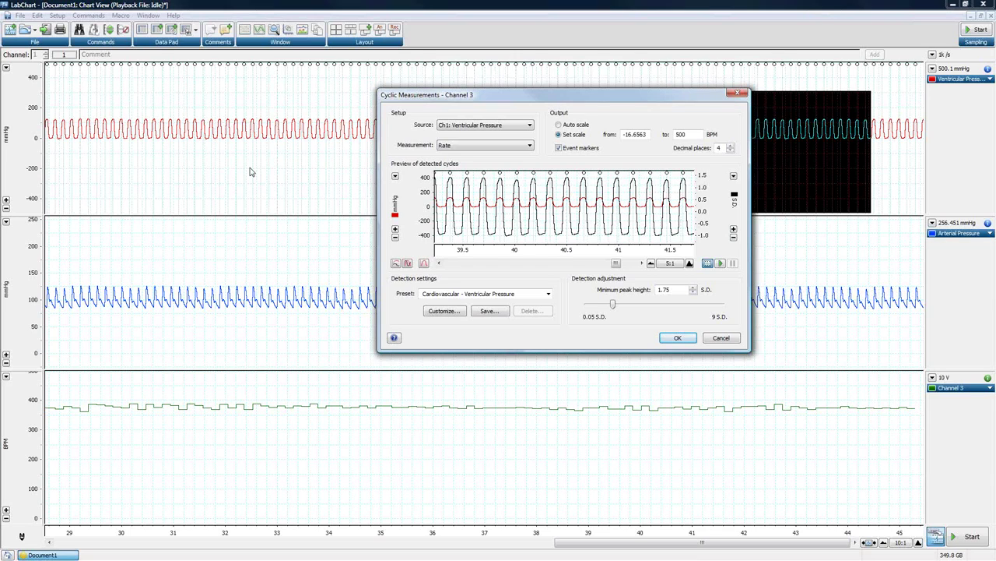
Step: Open Customize detection settings for the Ventricular Pressure preset and stack source and processed preview traces
{"action": "left_click", "coordinate": [449, 314]}
{"action": "left_click_drag", "start_coordinate": [459, 118], "coordinate": [565, 103]}
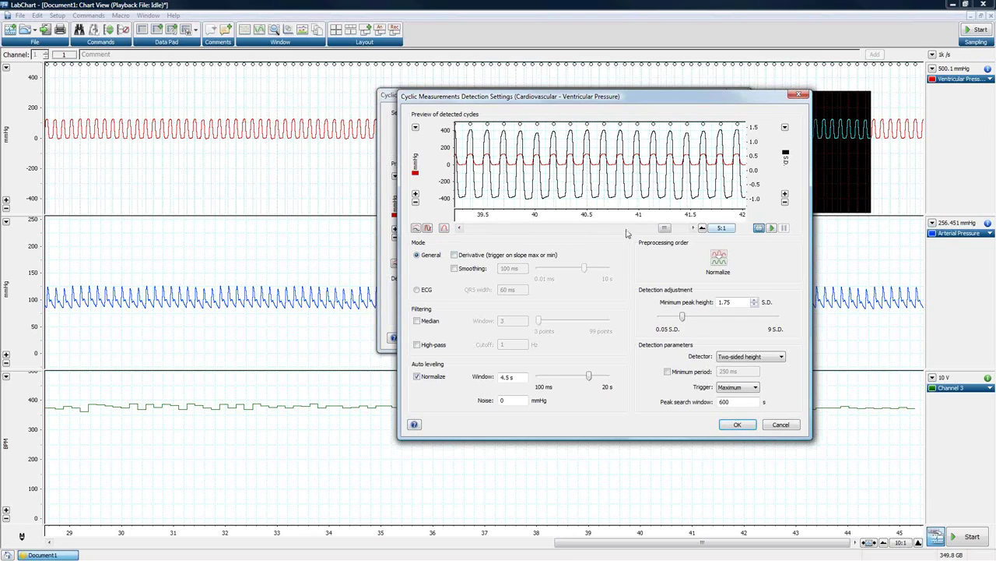
{"action": "left_click", "coordinate": [418, 229]}
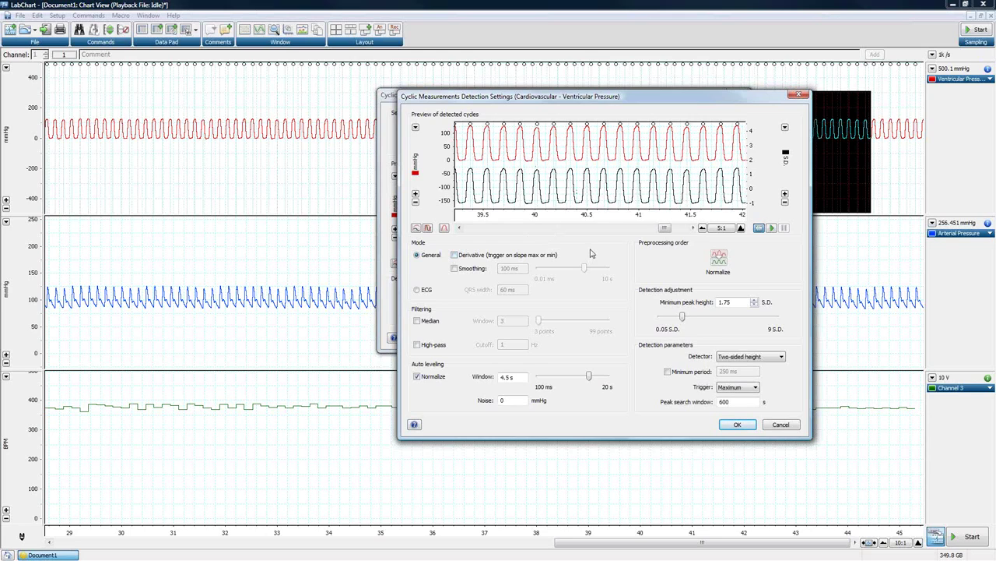
{"action": "left_click", "coordinate": [454, 255]}
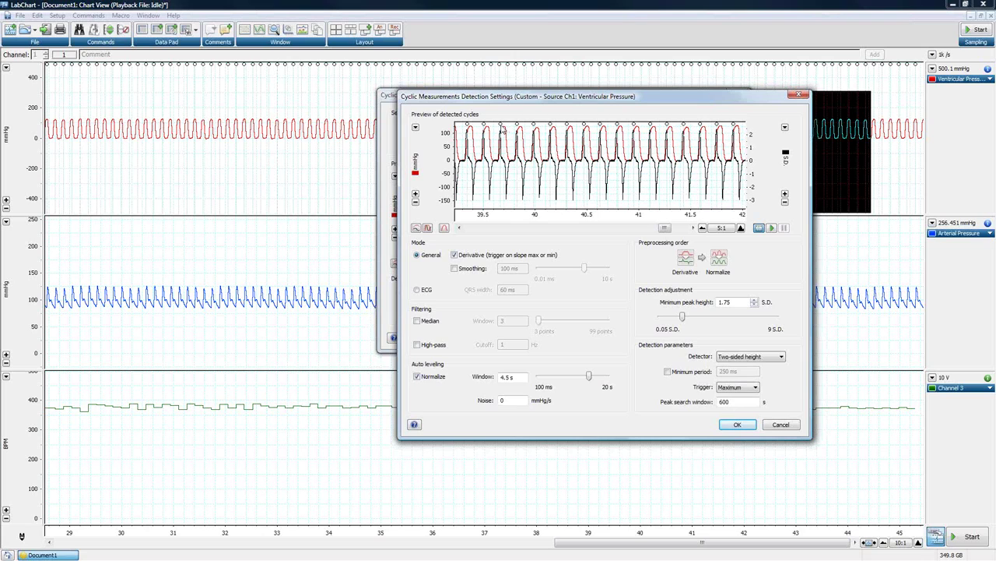
{"action": "left_click", "coordinate": [417, 228]}
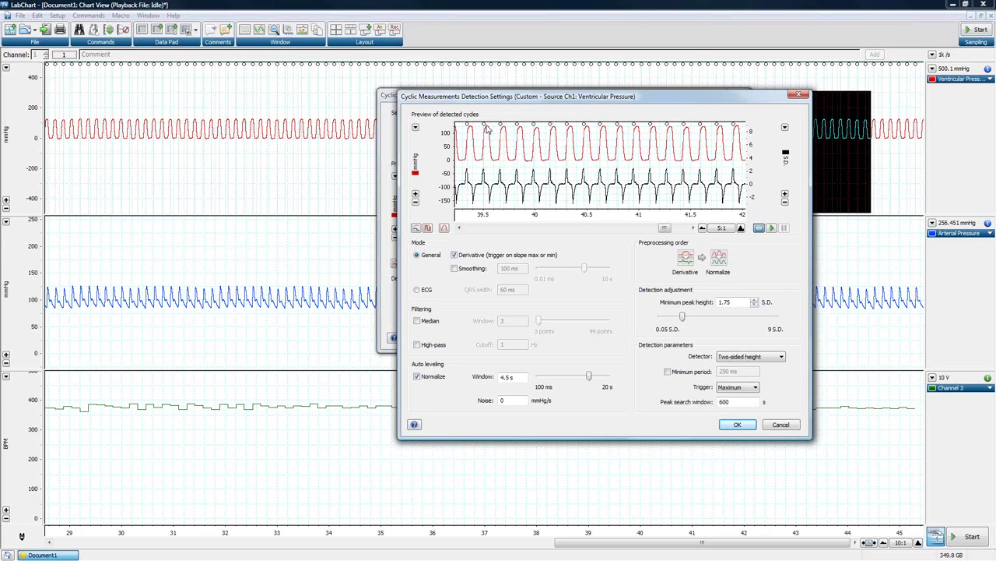
{"action": "left_click", "coordinate": [455, 257]}
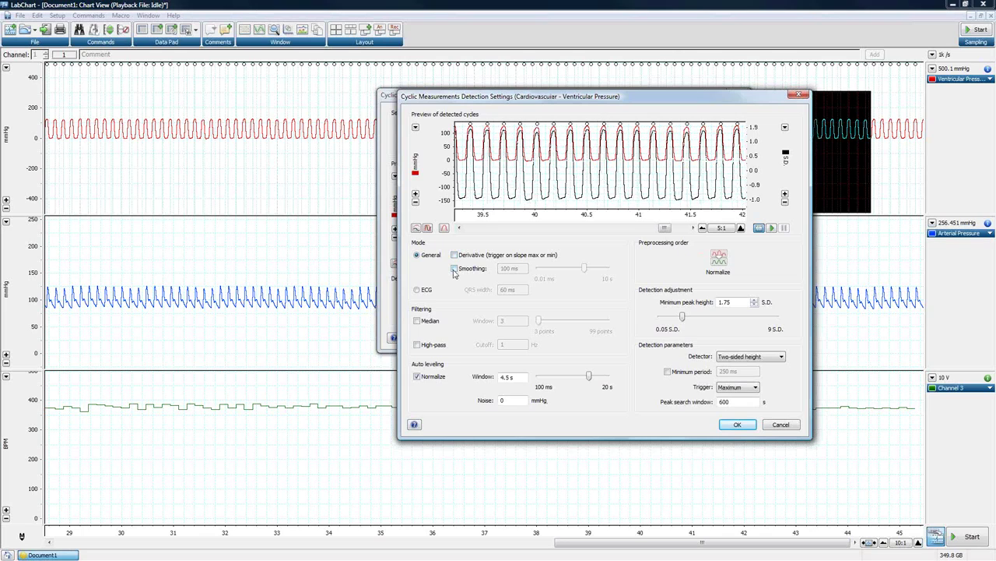
{"action": "left_click", "coordinate": [454, 268]}
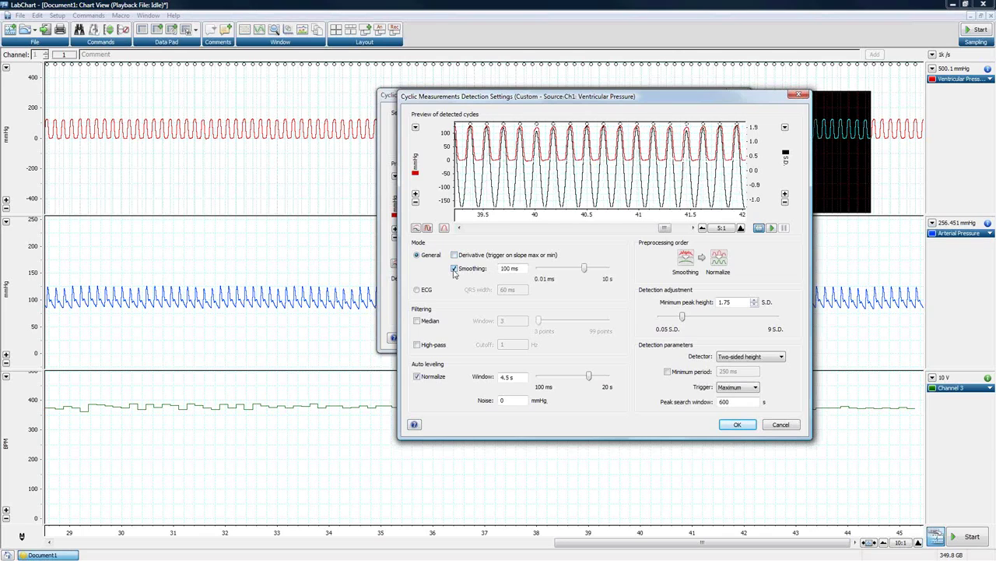
{"action": "left_click", "coordinate": [454, 269]}
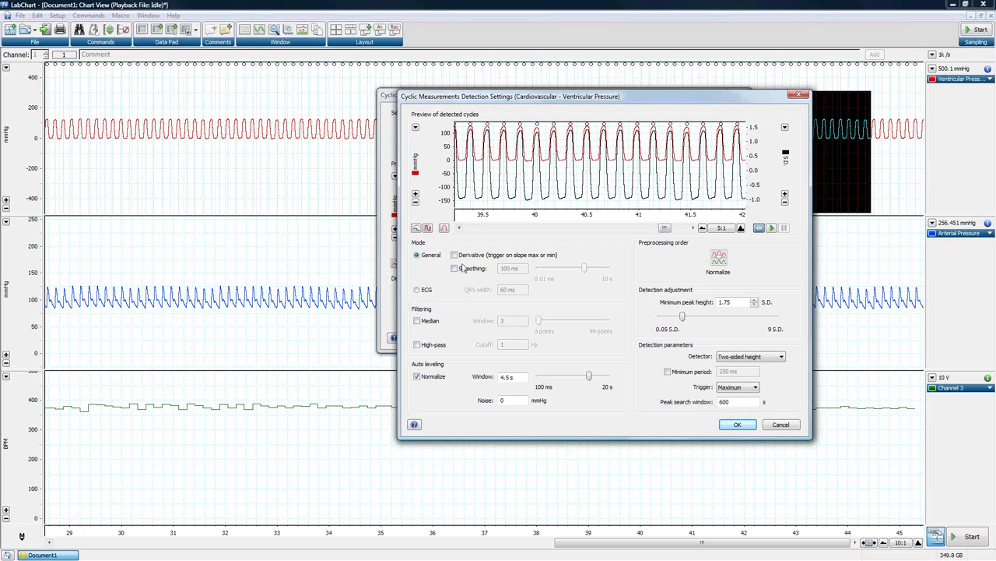
{"action": "left_click", "coordinate": [456, 270]}
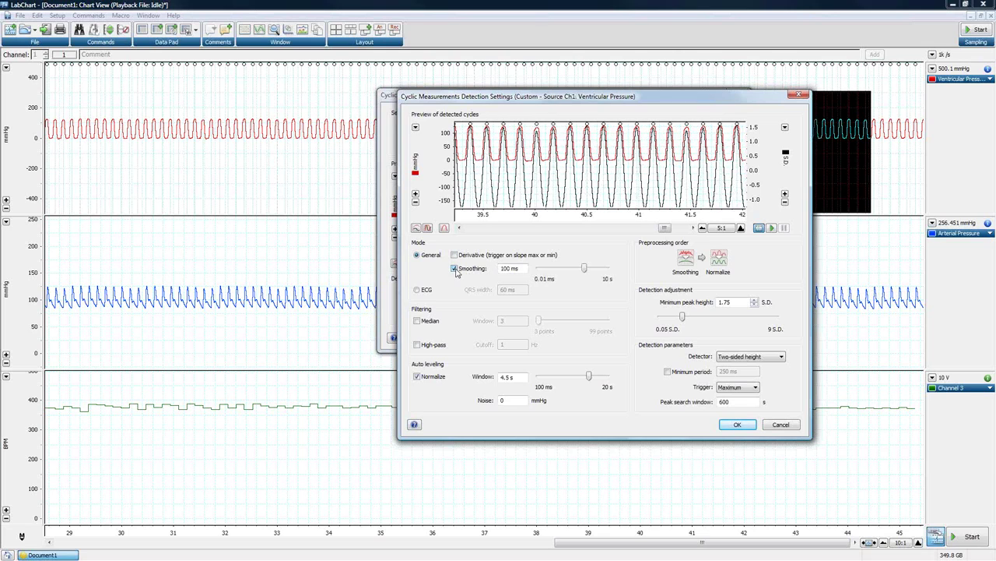
{"action": "left_click", "coordinate": [417, 229]}
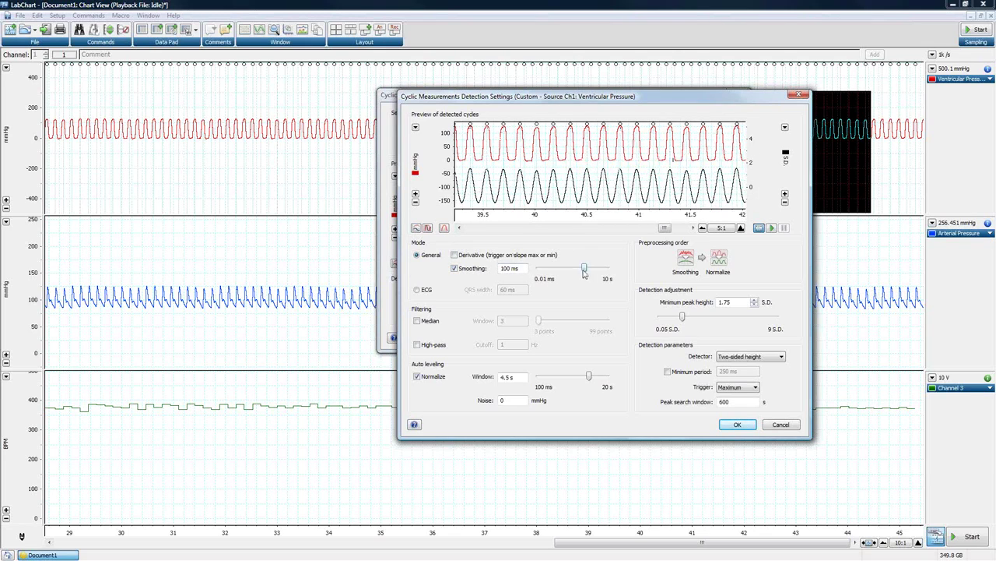
{"action": "mouse_move", "coordinate": [585, 269]}
{"action": "left_mouse_down"}
{"action": "mouse_move", "coordinate": [542, 270]}
{"action": "mouse_move", "coordinate": [611, 274]}
{"action": "mouse_move", "coordinate": [572, 270]}
{"action": "mouse_move", "coordinate": [585, 273]}
{"action": "left_mouse_up"}
{"action": "left_click", "coordinate": [455, 268]}
{"action": "left_click", "coordinate": [455, 268]}
{"action": "left_click", "coordinate": [455, 256]}
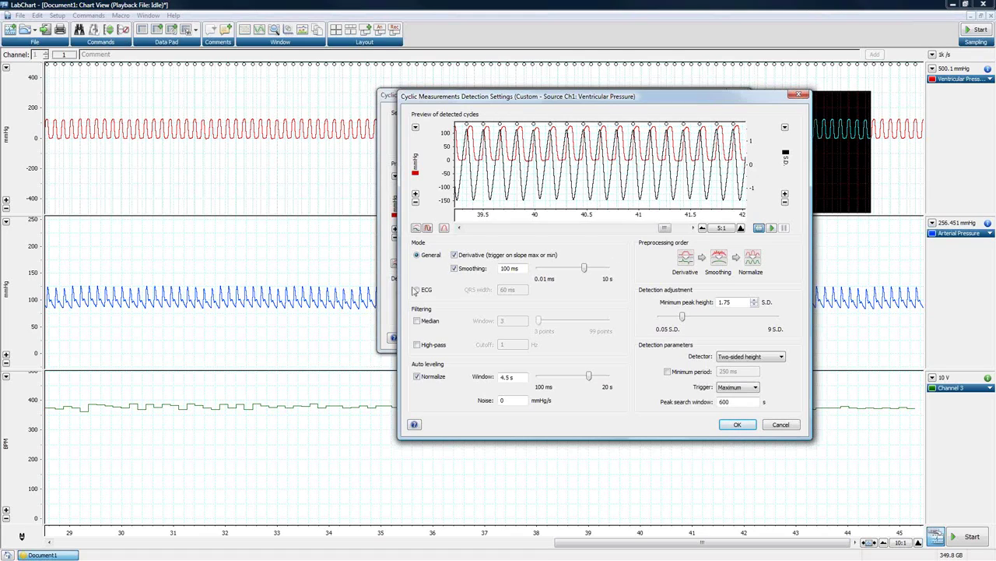
{"action": "left_click", "coordinate": [455, 268]}
{"action": "left_click", "coordinate": [455, 255]}
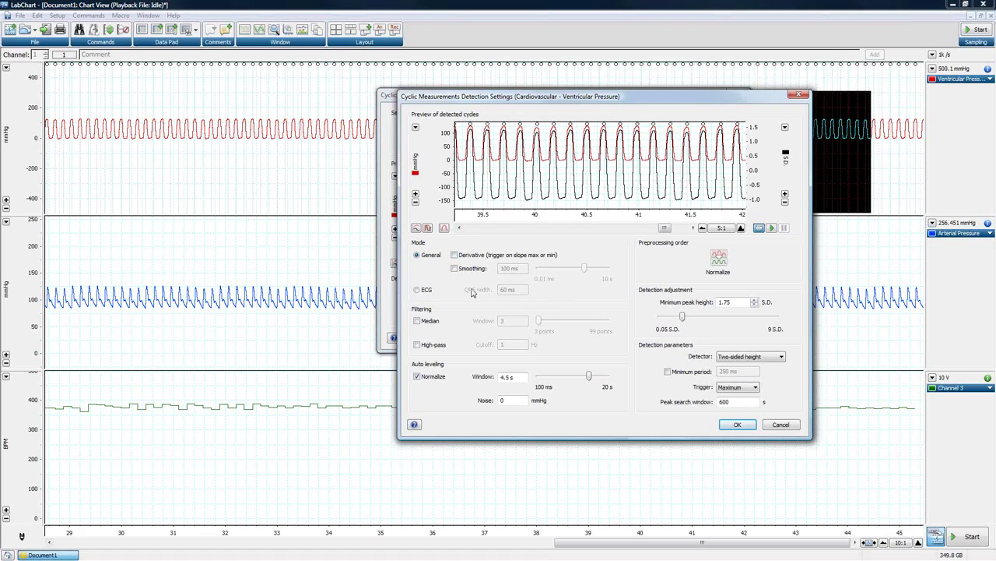
{"action": "left_click", "coordinate": [418, 290]}
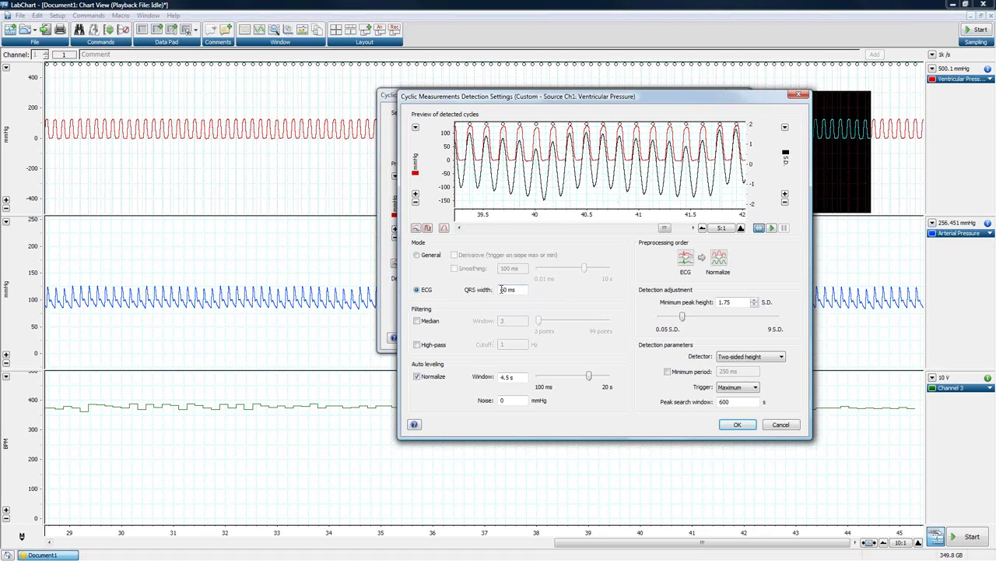
{"action": "left_click", "coordinate": [418, 256]}
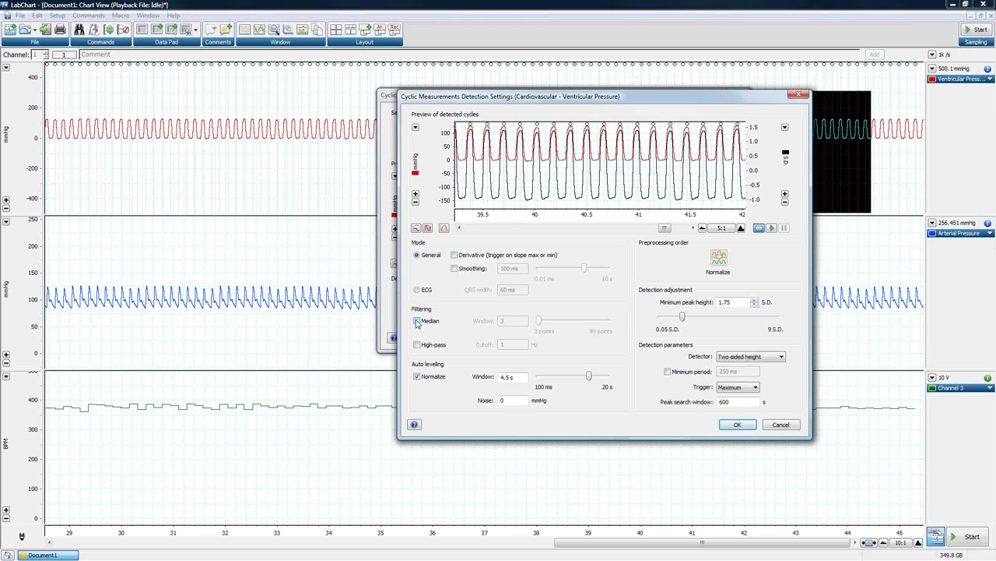
Step: Enable a 3-point Median filter and a High-pass filter with 1 Hz cutoff
{"action": "left_click", "coordinate": [417, 321]}
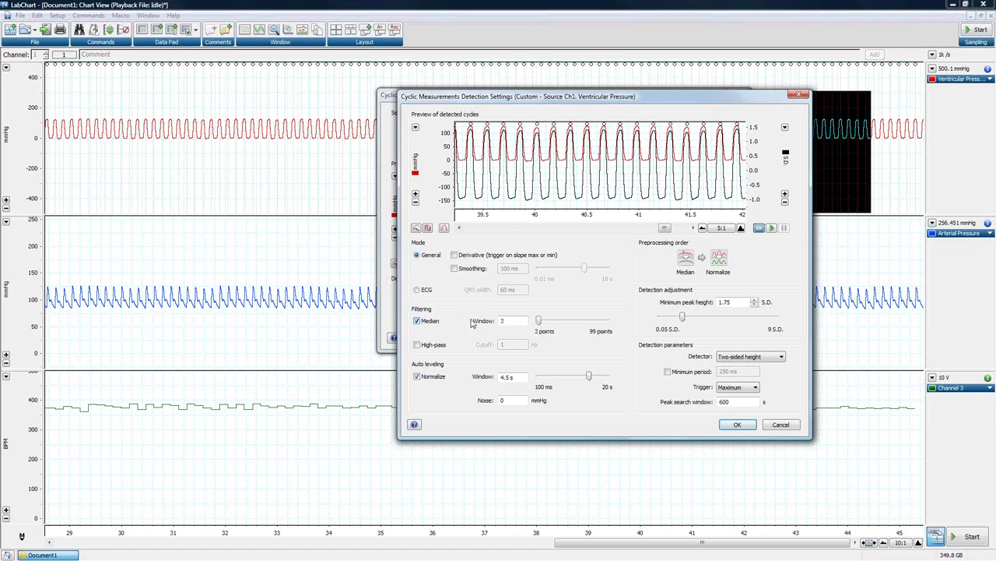
{"action": "mouse_move", "coordinate": [538, 322]}
{"action": "left_mouse_down"}
{"action": "mouse_move", "coordinate": [601, 322]}
{"action": "mouse_move", "coordinate": [525, 321]}
{"action": "left_mouse_up"}
{"action": "left_click", "coordinate": [417, 345]}
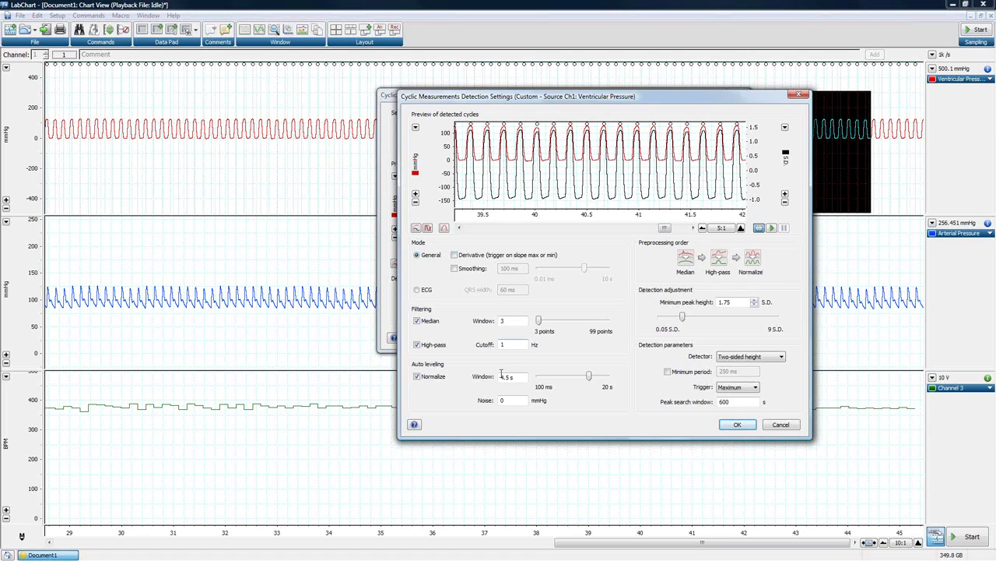
Step: Untick High-pass and Median, leaving only 4.5 s normalization
{"action": "left_click", "coordinate": [417, 344]}
{"action": "left_click", "coordinate": [418, 320]}
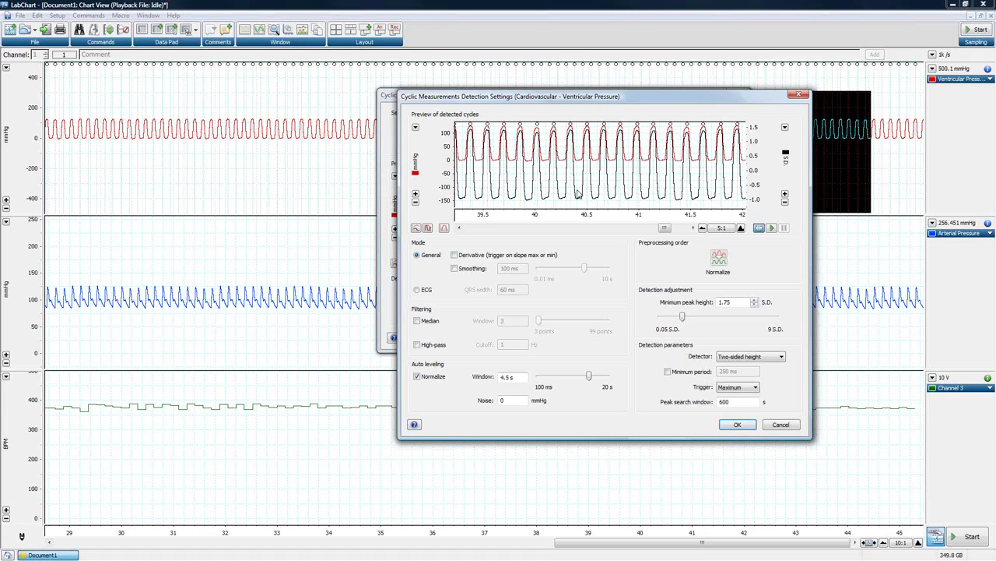
Step: Compress the preview to show more cycles and set the noise value to 2
{"action": "left_click", "coordinate": [702, 228]}
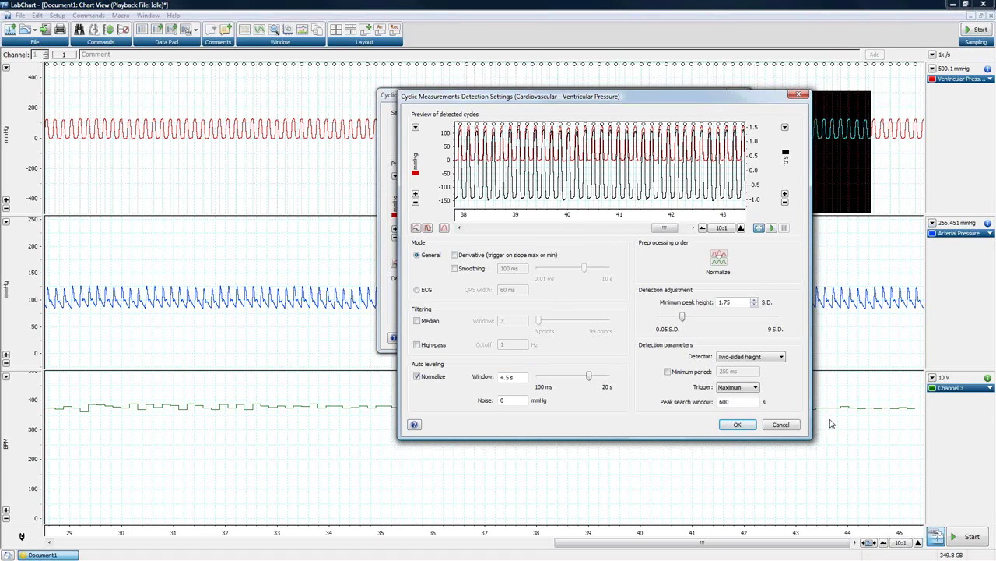
{"action": "double_click", "coordinate": [510, 399]}
{"action": "type", "text": "2"}
Step: Keep Normalize on with a Two-sided height detector and show original and normalized traces separately
{"action": "left_click", "coordinate": [417, 377]}
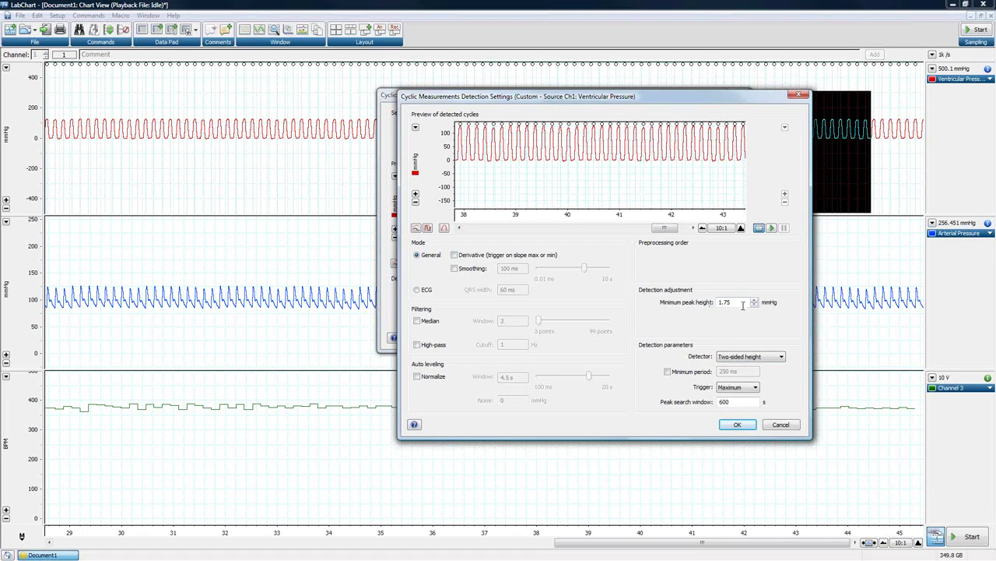
{"action": "left_click", "coordinate": [417, 377]}
{"action": "left_click", "coordinate": [770, 359]}
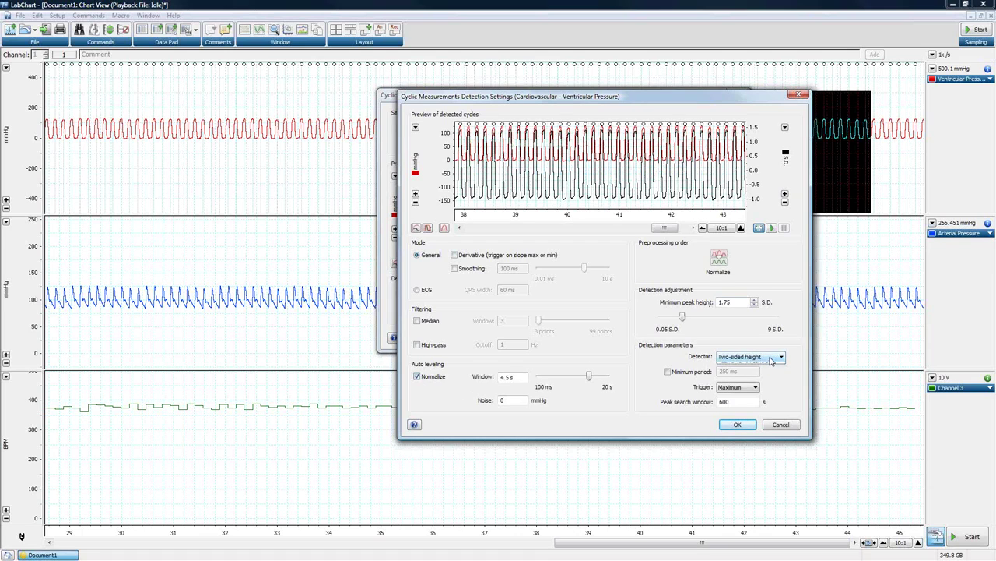
{"action": "left_click", "coordinate": [771, 359]}
{"action": "left_click", "coordinate": [426, 227]}
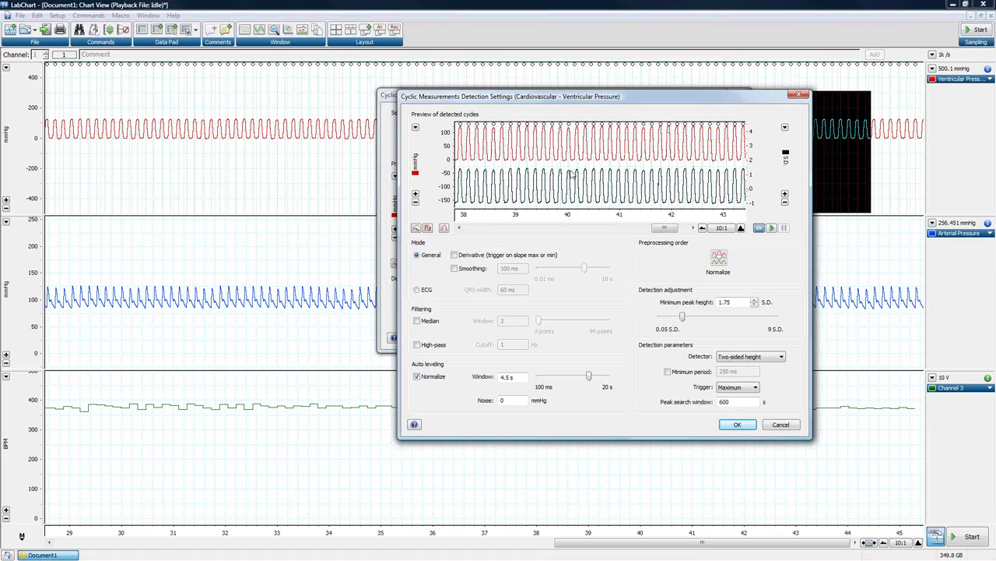
Step: Set Channel 3's source to Ch2: Arterial Pressure with the Cardiovascular - Arterial Pressure preset, then customize it
{"action": "left_click", "coordinate": [799, 95]}
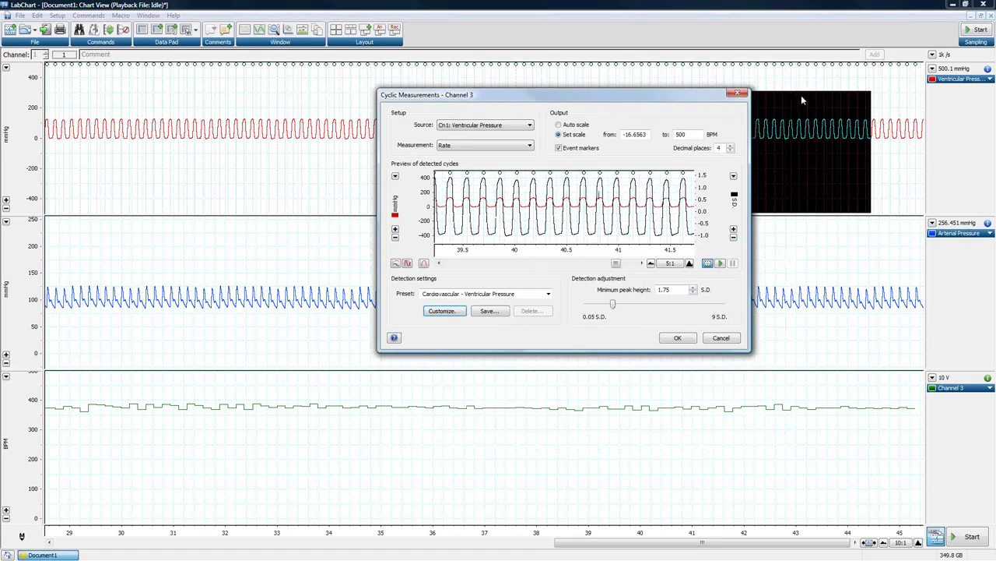
{"action": "left_click", "coordinate": [471, 129]}
{"action": "left_click", "coordinate": [466, 140]}
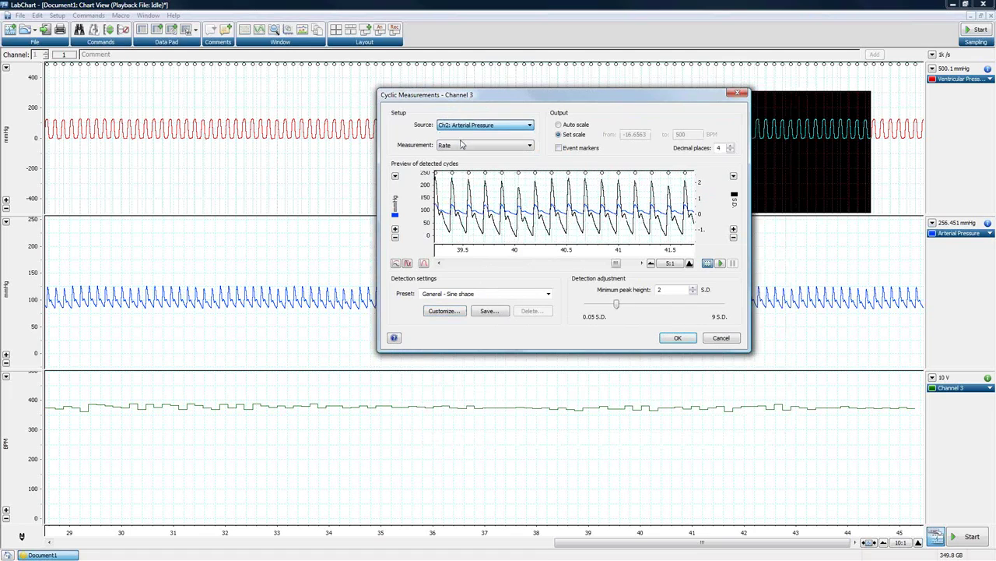
{"action": "left_click", "coordinate": [455, 294]}
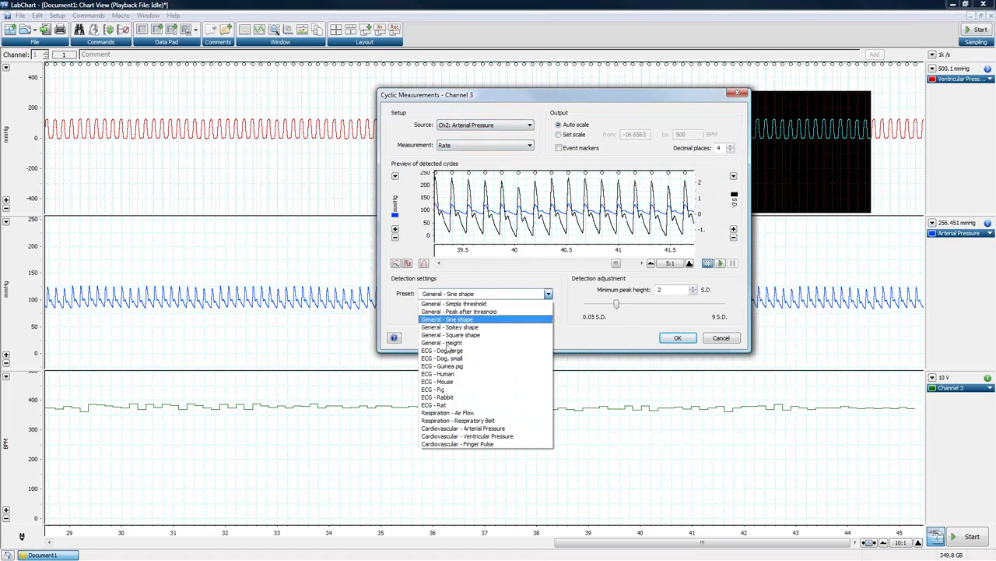
{"action": "left_click", "coordinate": [467, 433]}
{"action": "left_click", "coordinate": [444, 310]}
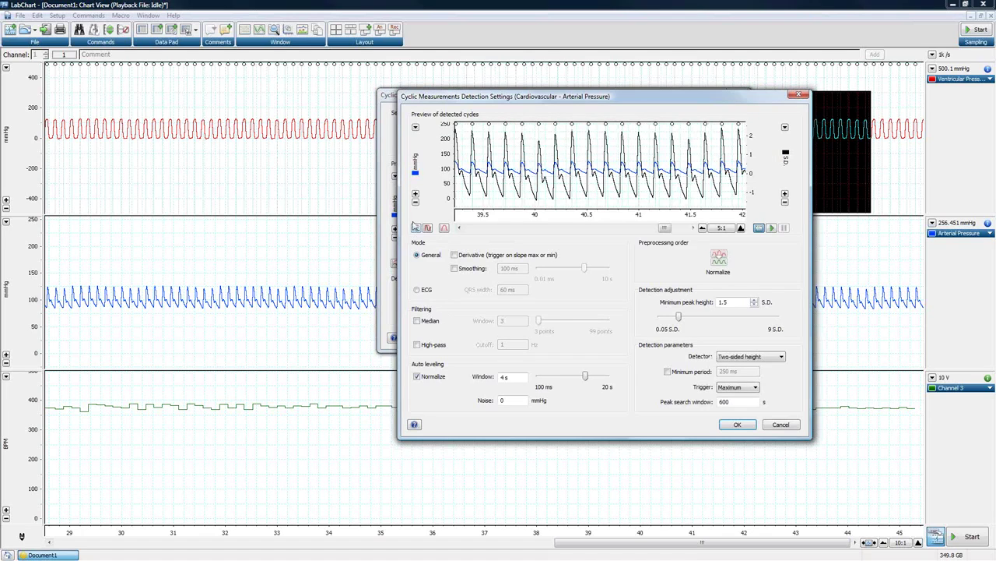
Step: Stack the preview traces and switch the detector to Peak after threshold
{"action": "left_click", "coordinate": [416, 227]}
{"action": "left_click", "coordinate": [743, 357]}
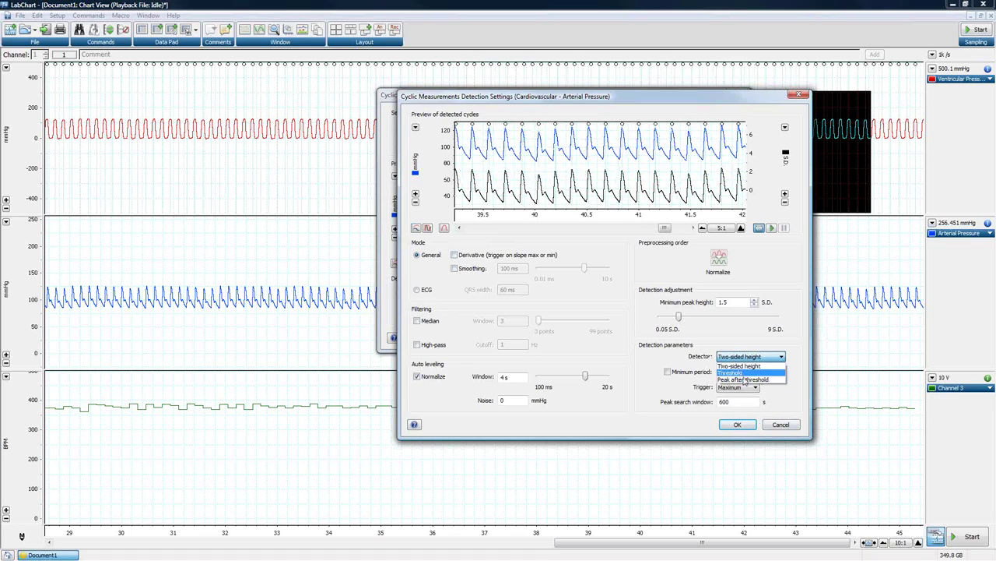
{"action": "left_click", "coordinate": [745, 380]}
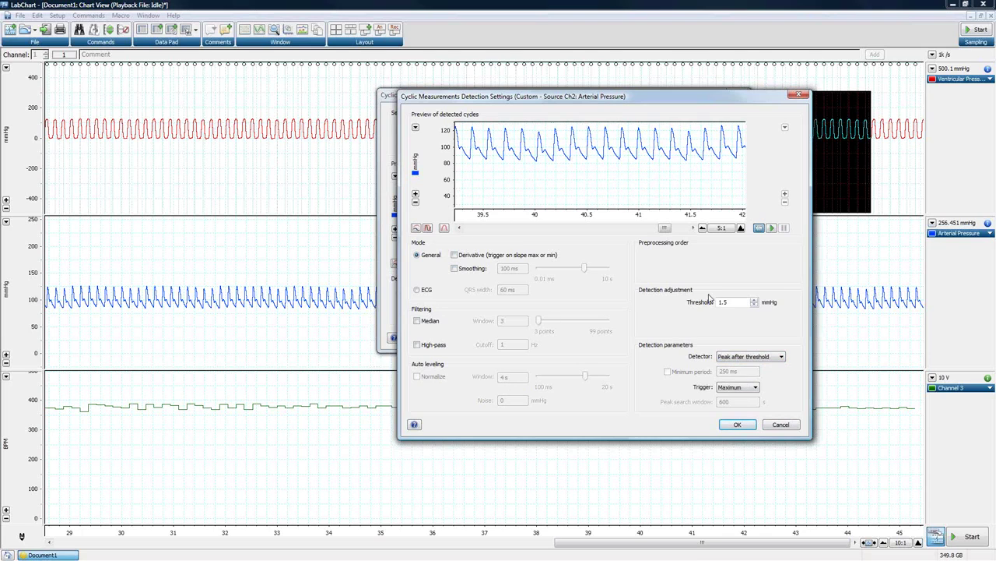
Step: Set the detection threshold to 100 mmHg
{"action": "left_click", "coordinate": [754, 301]}
{"action": "left_click", "coordinate": [754, 301]}
{"action": "left_click", "coordinate": [755, 301]}
{"action": "left_click", "coordinate": [754, 301]}
{"action": "left_click", "coordinate": [754, 300]}
{"action": "left_click", "coordinate": [755, 301]}
{"action": "left_click", "coordinate": [754, 300]}
{"action": "left_click", "coordinate": [755, 304]}
{"action": "left_click", "coordinate": [754, 305]}
{"action": "left_click", "coordinate": [755, 305]}
{"action": "left_click", "coordinate": [755, 304]}
{"action": "left_click", "coordinate": [754, 304]}
{"action": "left_click", "coordinate": [755, 305]}
{"action": "left_click", "coordinate": [754, 304]}
{"action": "left_click", "coordinate": [754, 304]}
{"action": "left_click", "coordinate": [755, 305]}
{"action": "left_click", "coordinate": [754, 304]}
{"action": "left_click", "coordinate": [754, 305]}
{"action": "left_click", "coordinate": [754, 304]}
{"action": "left_click", "coordinate": [754, 304]}
{"action": "left_click", "coordinate": [754, 305]}
{"action": "type", "text": "100"}
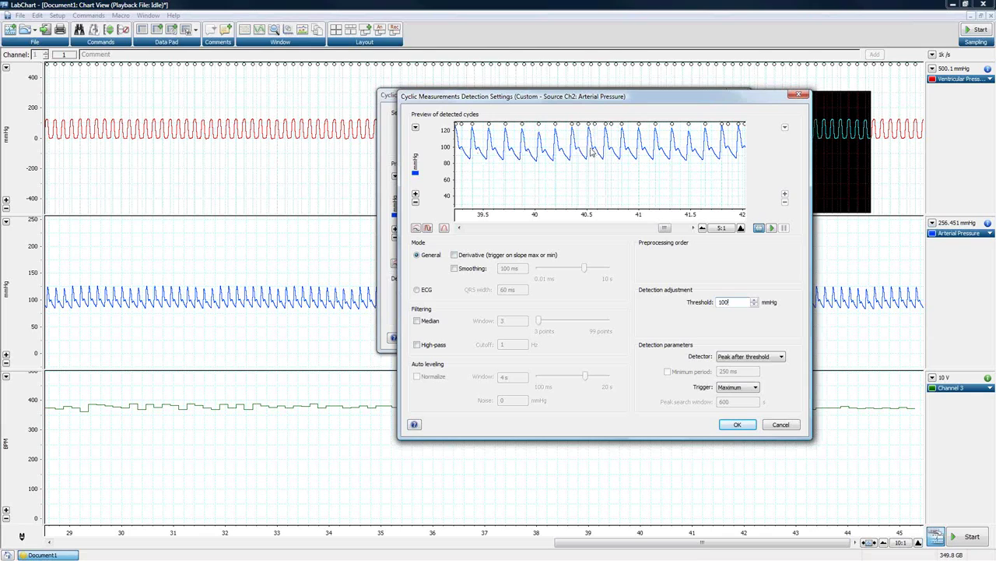
Step: Switch the detector back to Two-sided height and leave Minimum period (250 ms) unticked
{"action": "left_click", "coordinate": [753, 358]}
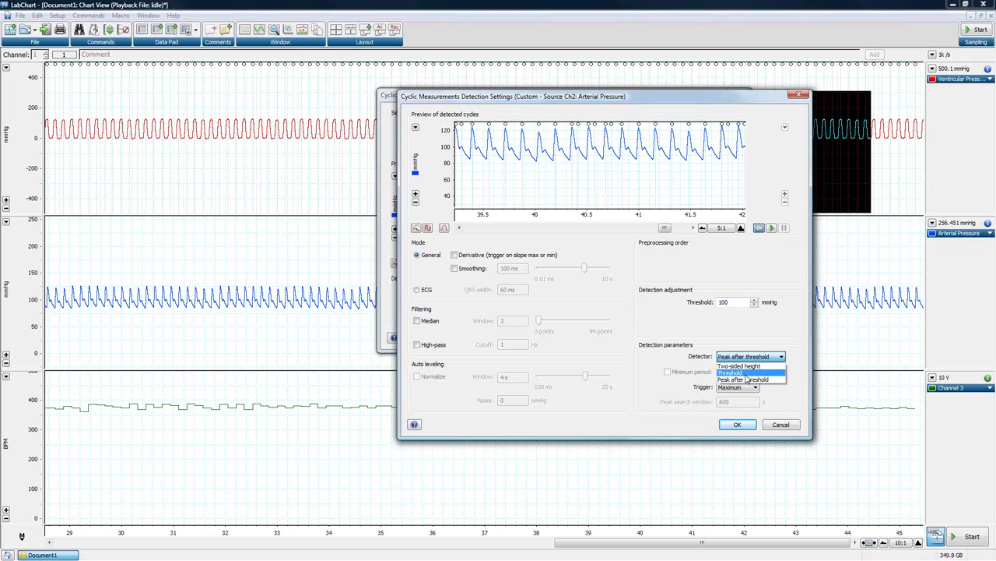
{"action": "left_click", "coordinate": [740, 365]}
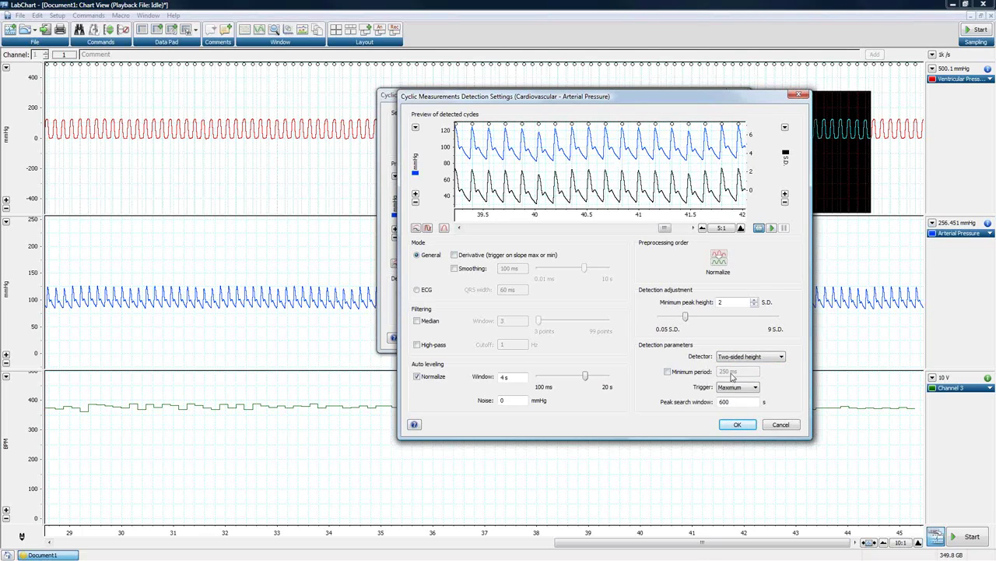
{"action": "left_click", "coordinate": [667, 372]}
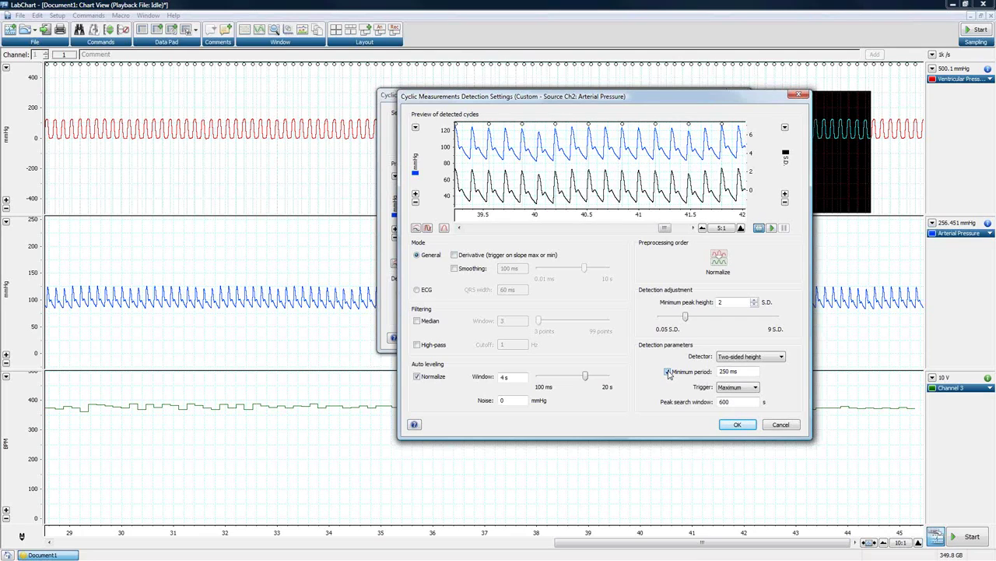
{"action": "left_click", "coordinate": [668, 372]}
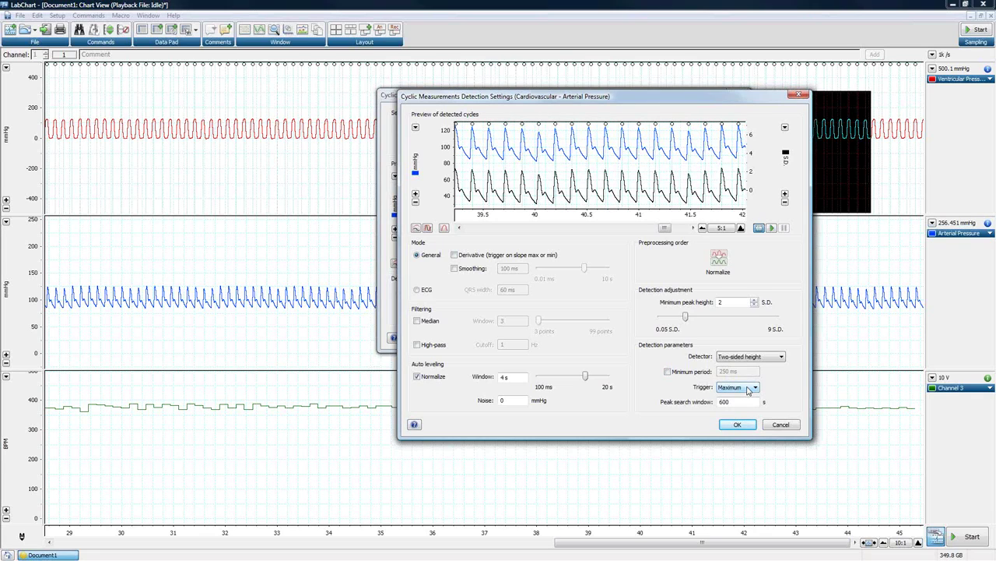
Step: Cancel the Peak search window change to 600 and both dialogs, then reopen Channel 3's Cyclic Measurements
{"action": "double_click", "coordinate": [725, 402]}
{"action": "type", "text": "600"}
{"action": "left_click", "coordinate": [781, 424]}
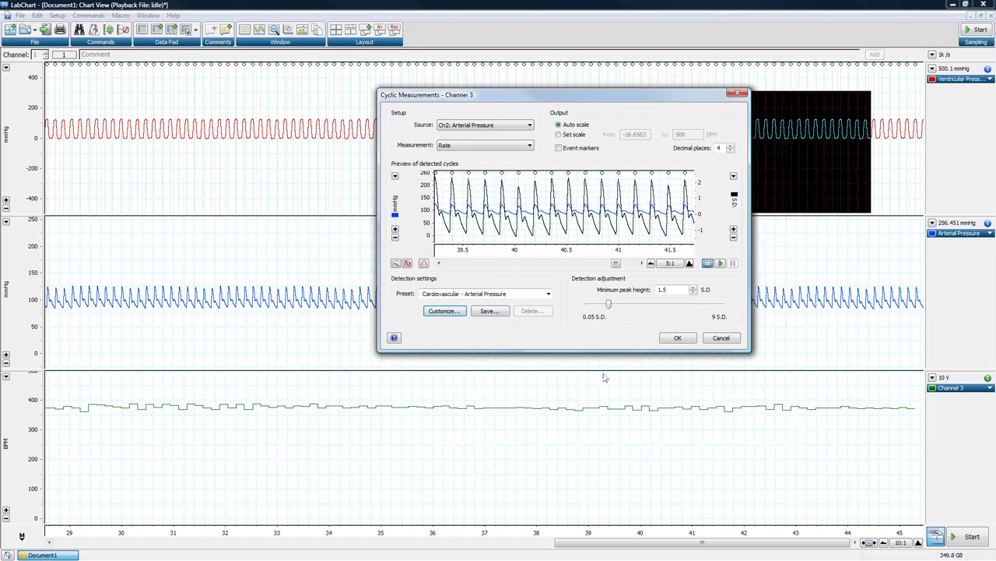
{"action": "left_click", "coordinate": [734, 340]}
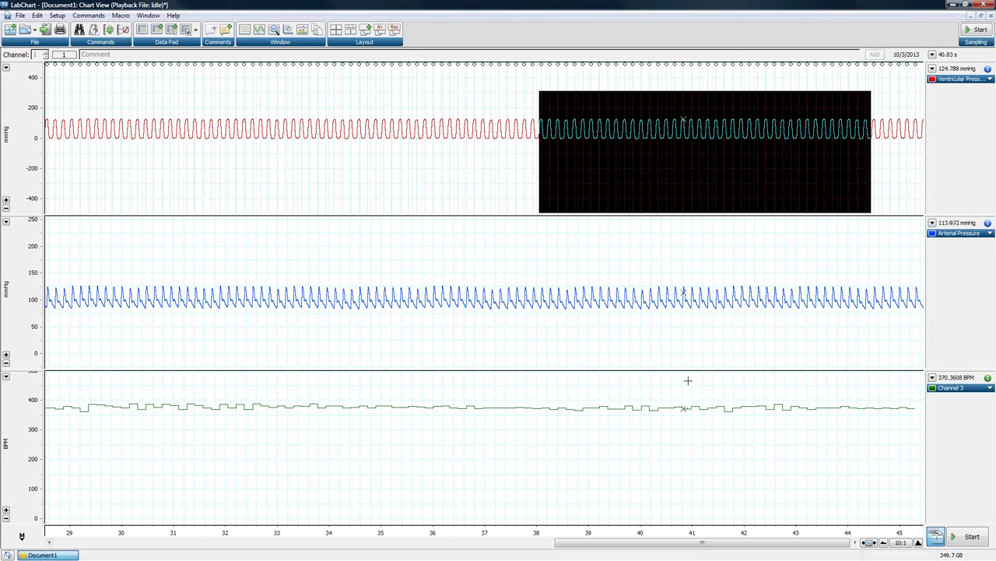
{"action": "left_click", "coordinate": [957, 387]}
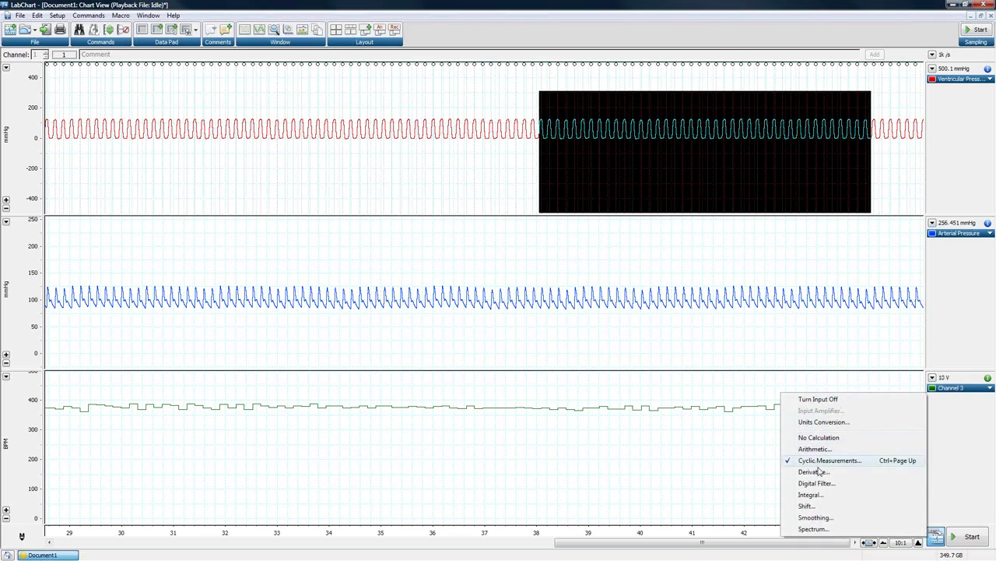
{"action": "left_click", "coordinate": [815, 461]}
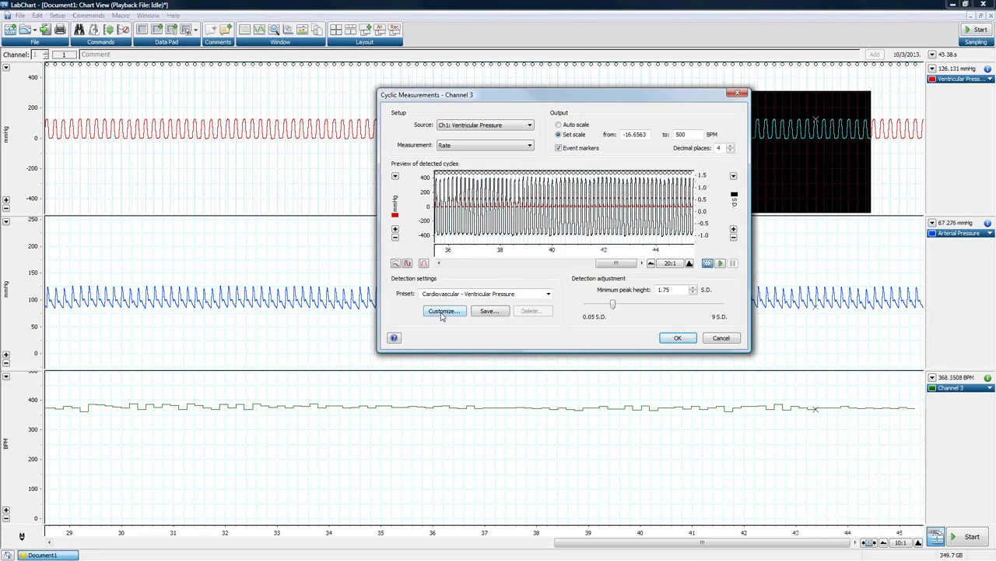
Step: Customize detection to ECG mode with High-pass and Median filtering and confirm with OK
{"action": "left_click", "coordinate": [443, 313]}
{"action": "left_click", "coordinate": [417, 289]}
{"action": "left_click", "coordinate": [418, 344]}
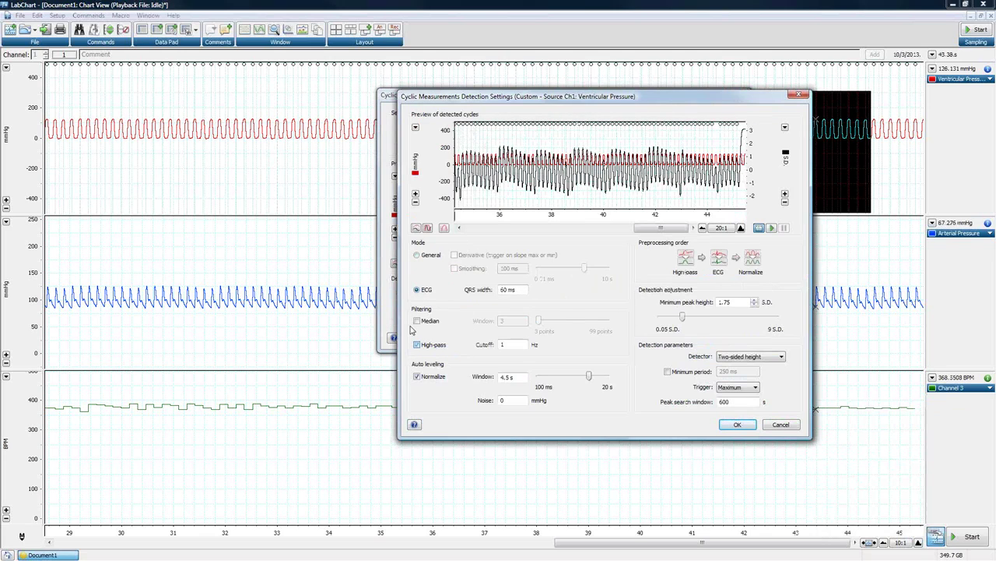
{"action": "left_click", "coordinate": [417, 320]}
{"action": "left_click", "coordinate": [737, 424]}
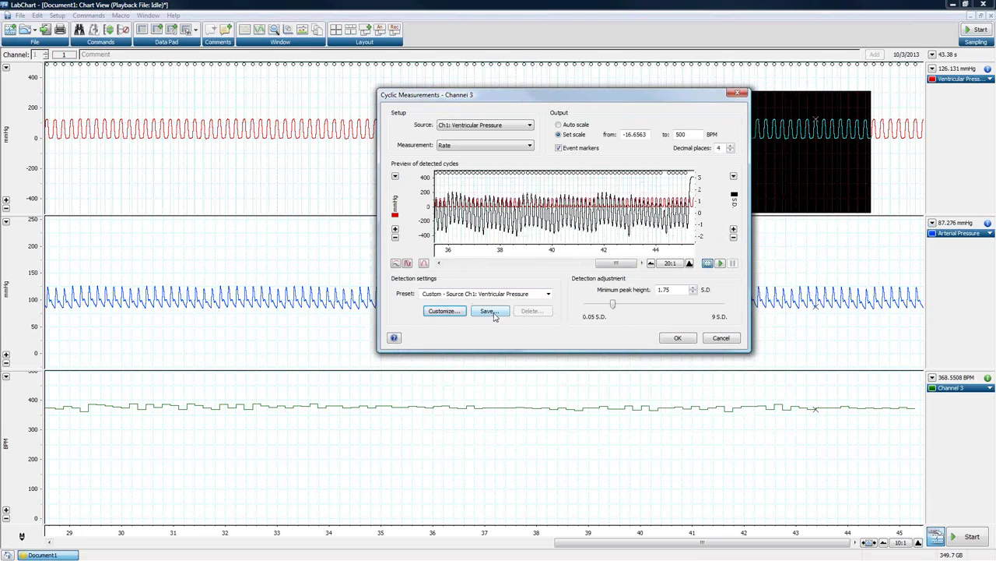
Step: Save the custom detection settings as a user preset named 'BP Custom'
{"action": "left_click", "coordinate": [489, 311]}
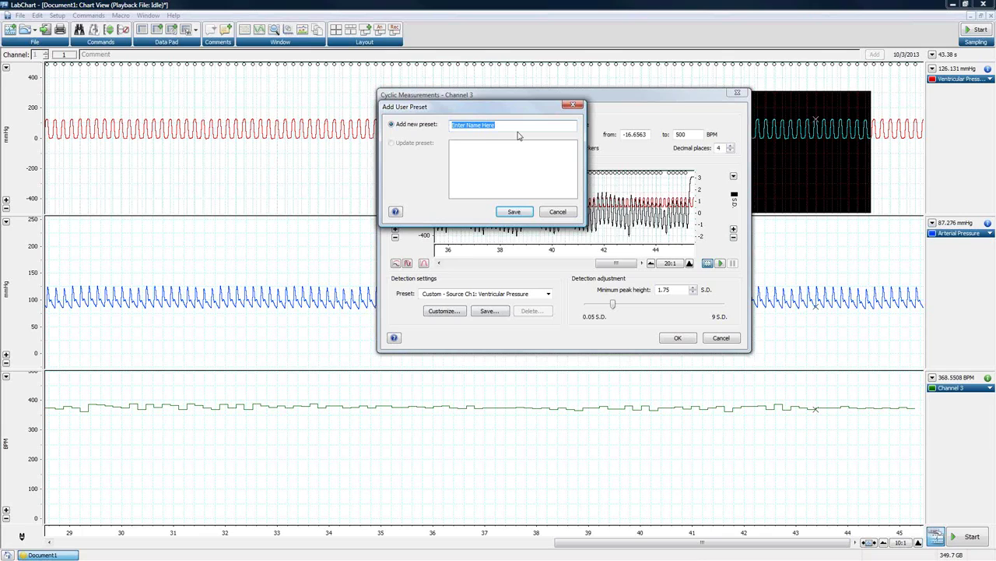
{"action": "type", "text": "BP Custom"}
{"action": "left_click", "coordinate": [518, 213]}
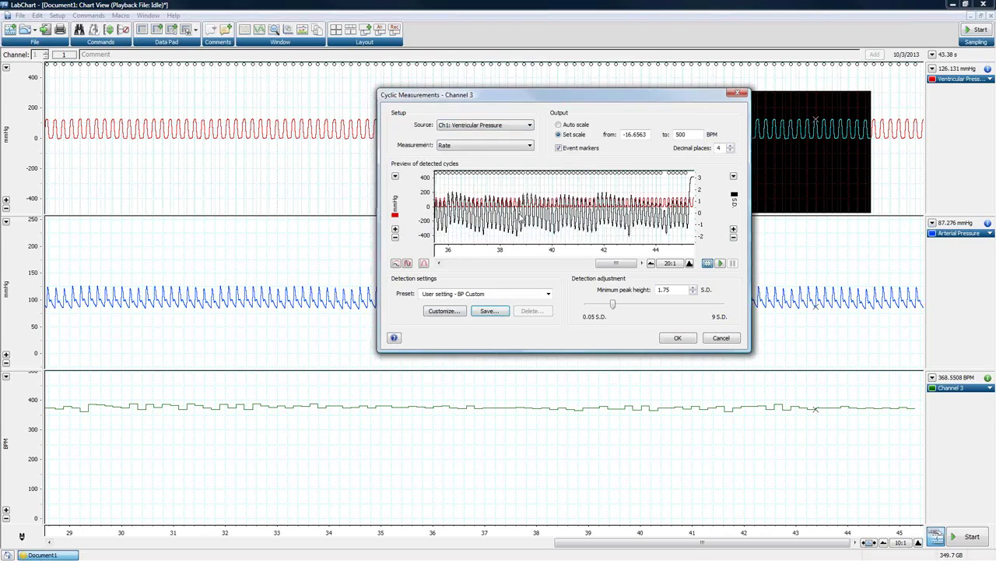
Step: Try General - Sine shape, reselect User setting - BP Custom, and close Cyclic Measurements
{"action": "left_click", "coordinate": [495, 299]}
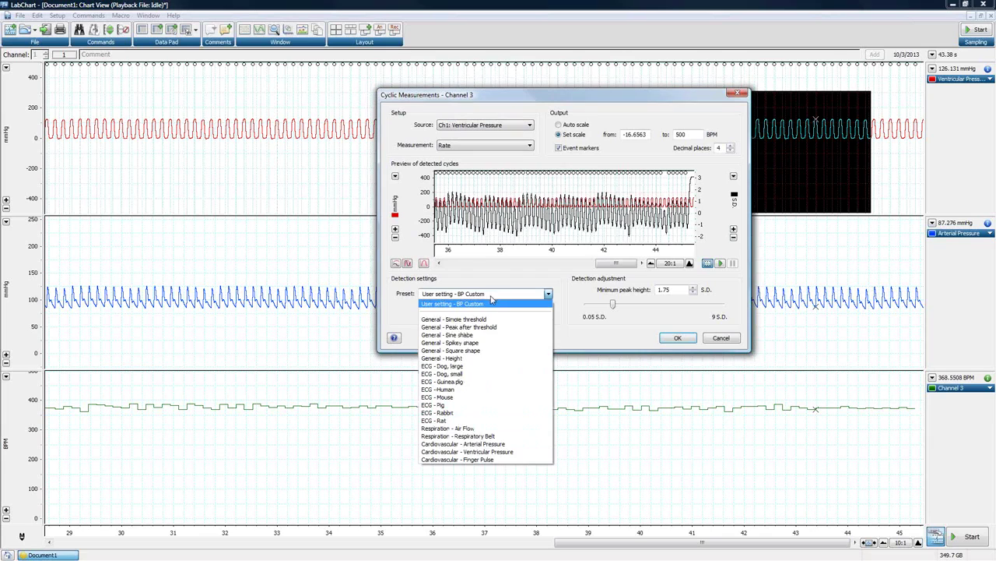
{"action": "left_click", "coordinate": [481, 335]}
{"action": "left_click", "coordinate": [478, 294]}
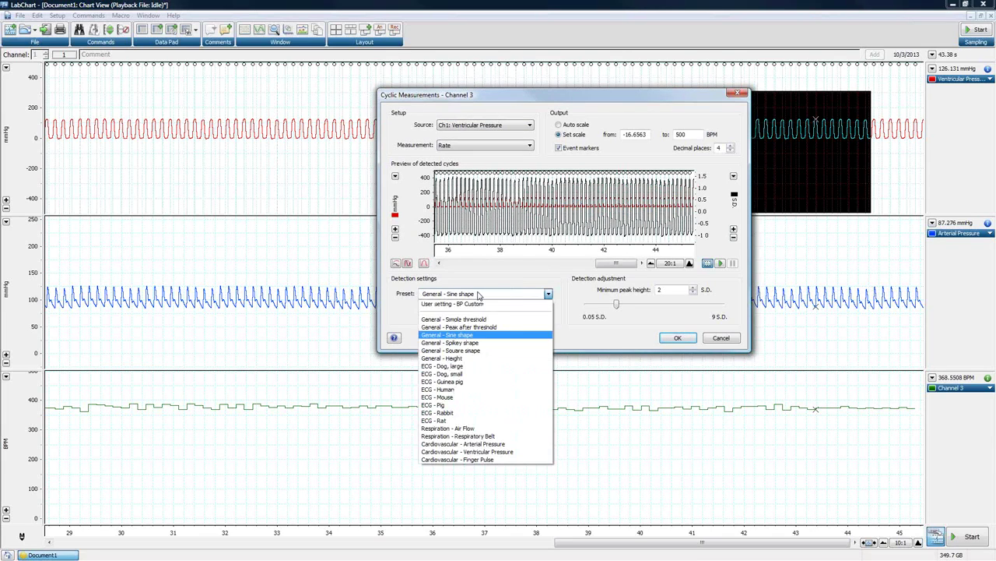
{"action": "left_click", "coordinate": [478, 304]}
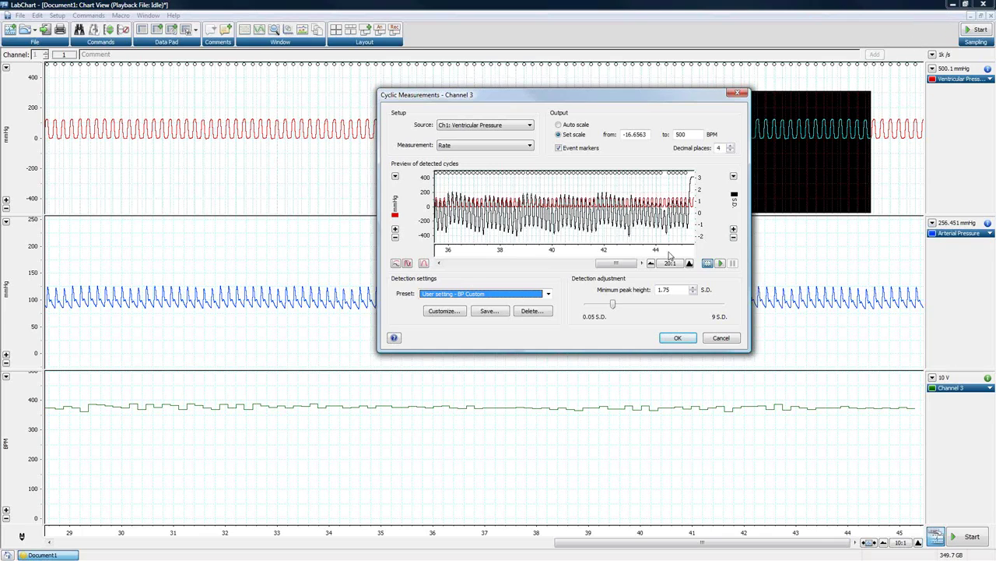
{"action": "left_click", "coordinate": [734, 338]}
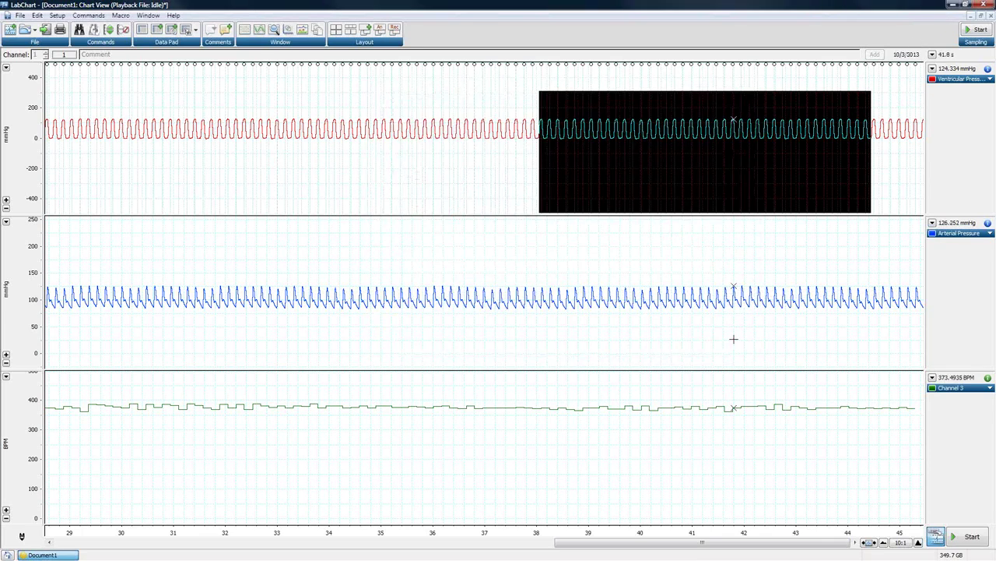
Step: Close the old document without saving, move the Wave readout upper left, and open Max's Cyclic Measurements
{"action": "left_click", "coordinate": [983, 4]}
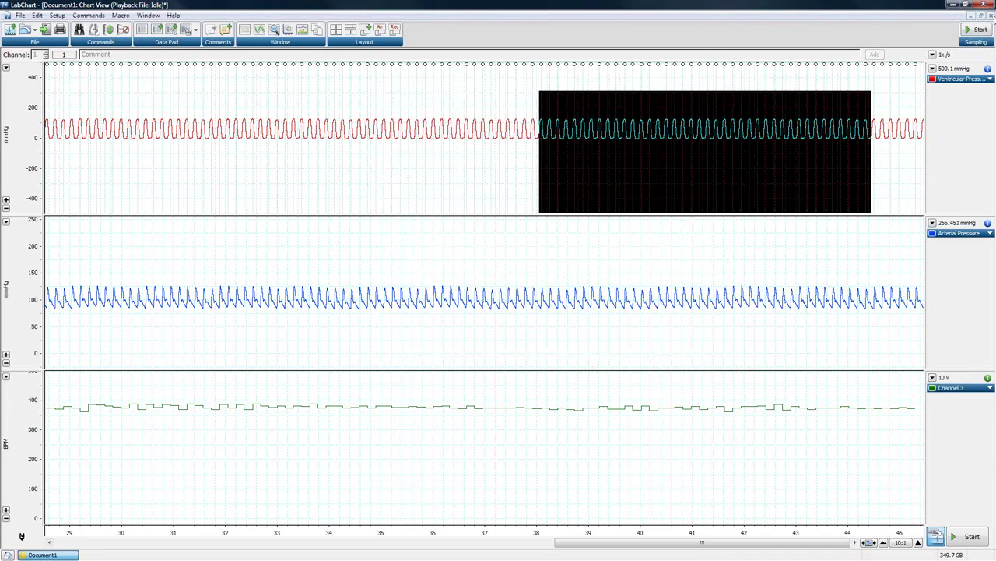
{"action": "left_click", "coordinate": [508, 322]}
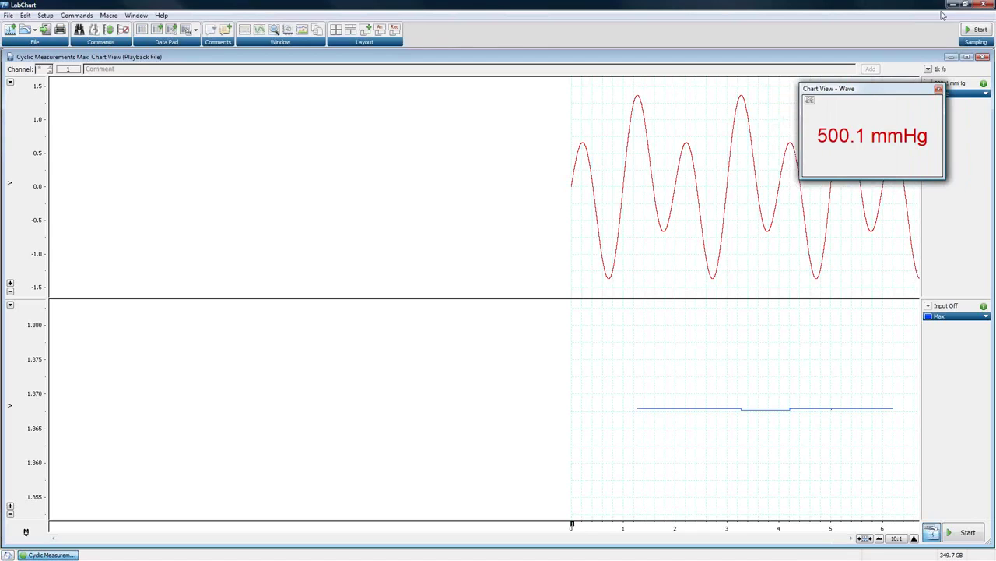
{"action": "left_click_drag", "start_coordinate": [883, 96], "coordinate": [254, 110]}
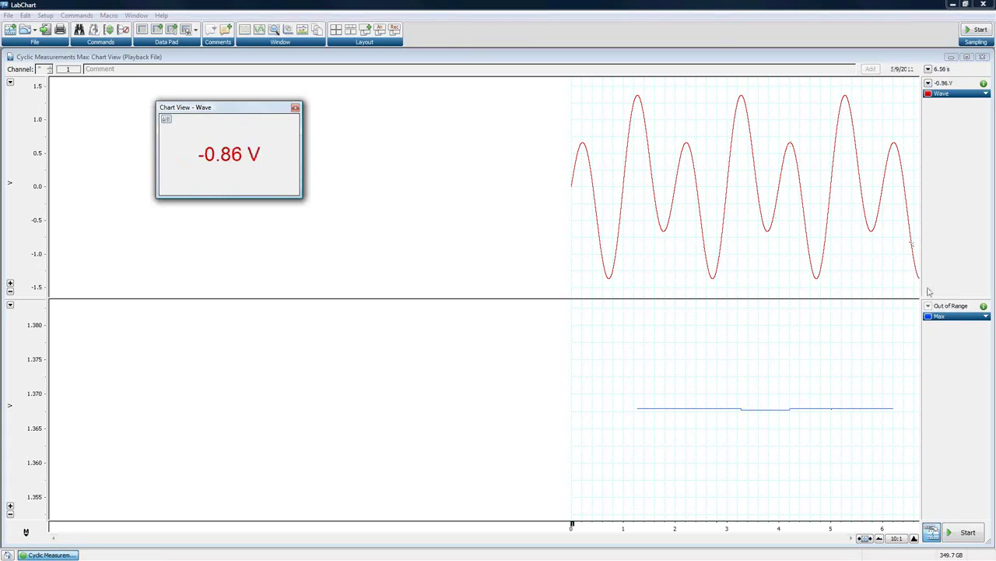
{"action": "left_click", "coordinate": [961, 317]}
{"action": "left_click", "coordinate": [888, 390]}
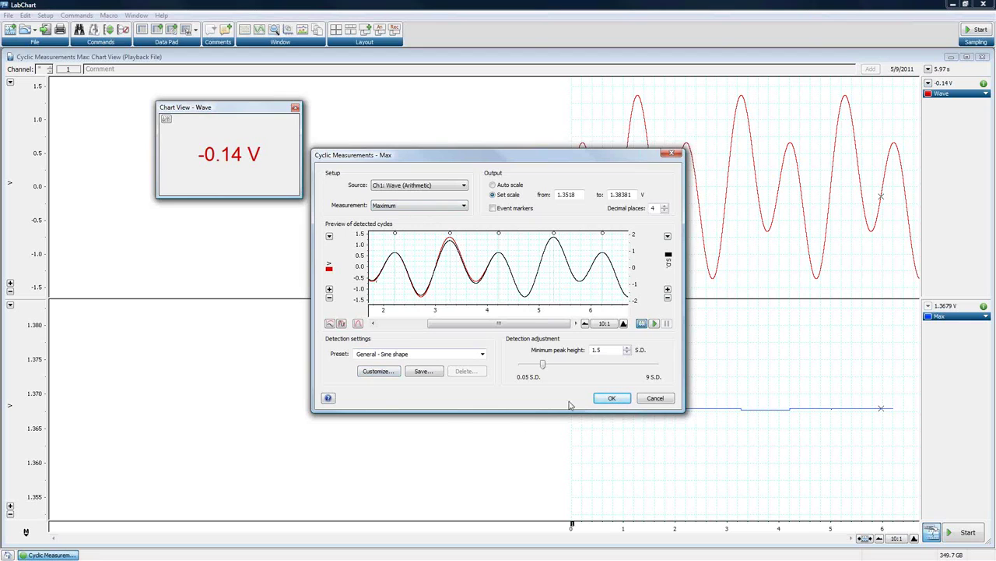
Step: Review the Max channel's cycle detection settings and cancel both dialogs unchanged
{"action": "left_click", "coordinate": [380, 372]}
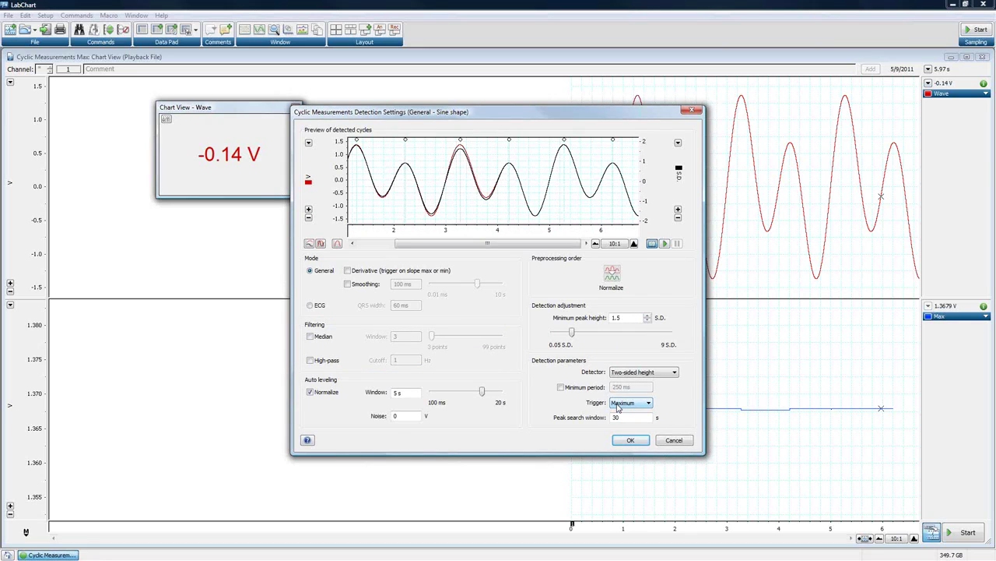
{"action": "left_click", "coordinate": [683, 441]}
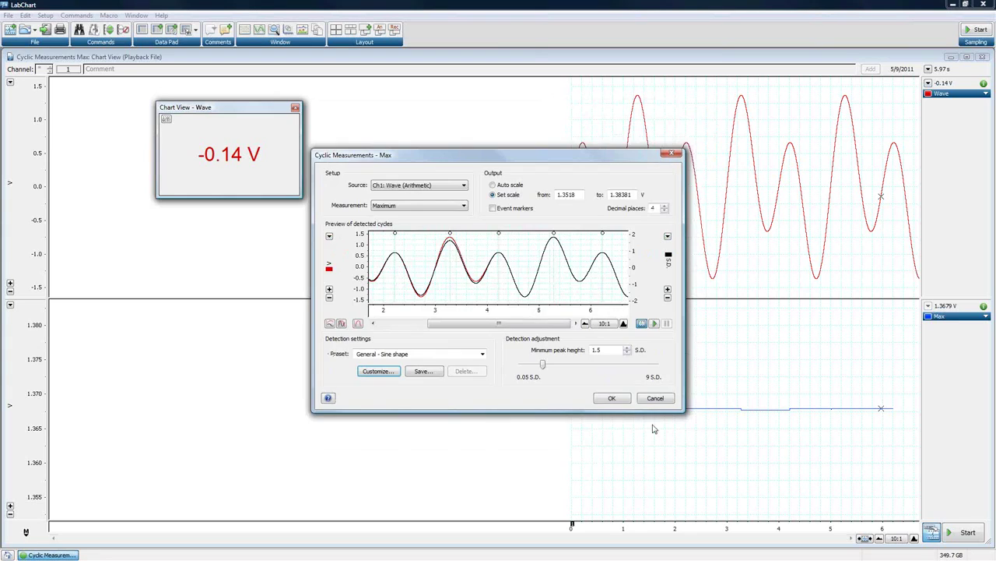
{"action": "left_click", "coordinate": [655, 398]}
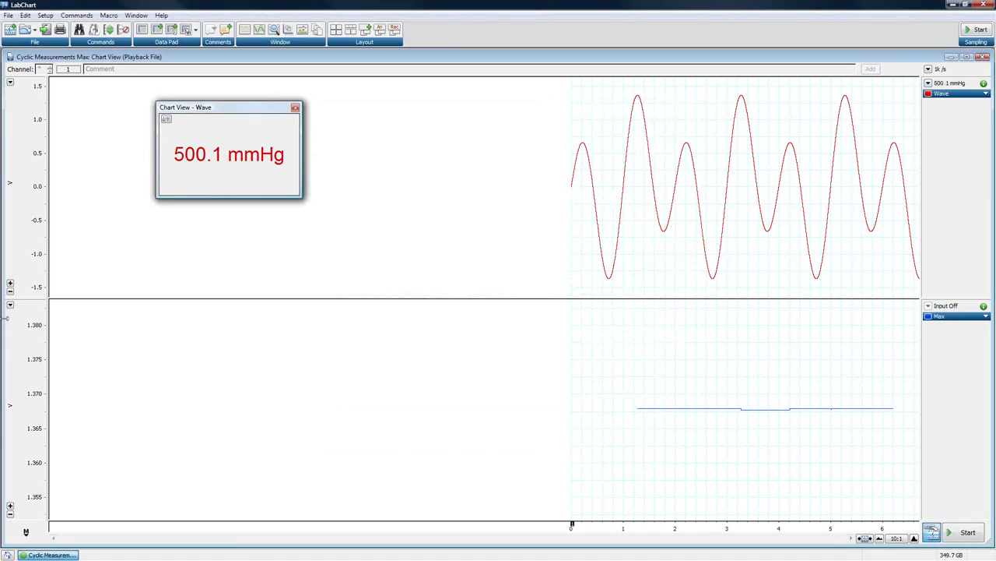
Step: Auto Scale the Max channel so its stepped trace fills the lower panel
{"action": "left_click", "coordinate": [10, 305]}
{"action": "left_click", "coordinate": [31, 317]}
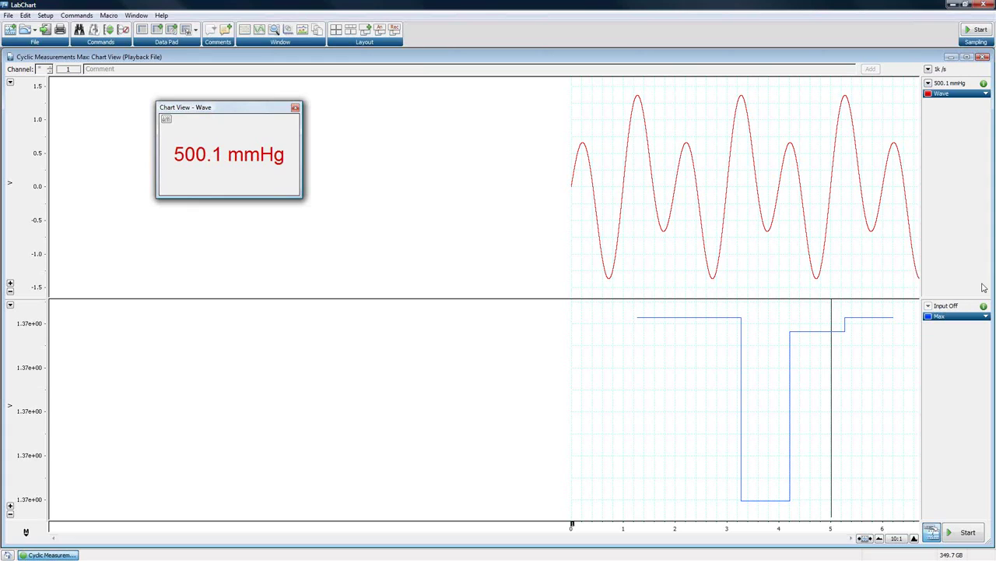
{"action": "left_click", "coordinate": [946, 316]}
Step: Enable Event markers in the Max channel's Cyclic Measurements settings and apply them
{"action": "left_click", "coordinate": [827, 389]}
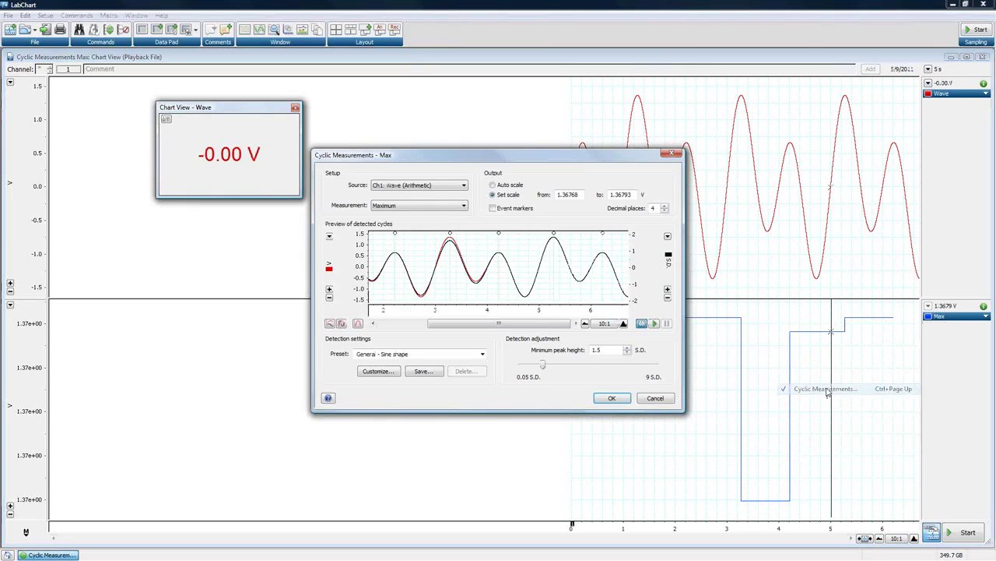
{"action": "left_click", "coordinate": [493, 208]}
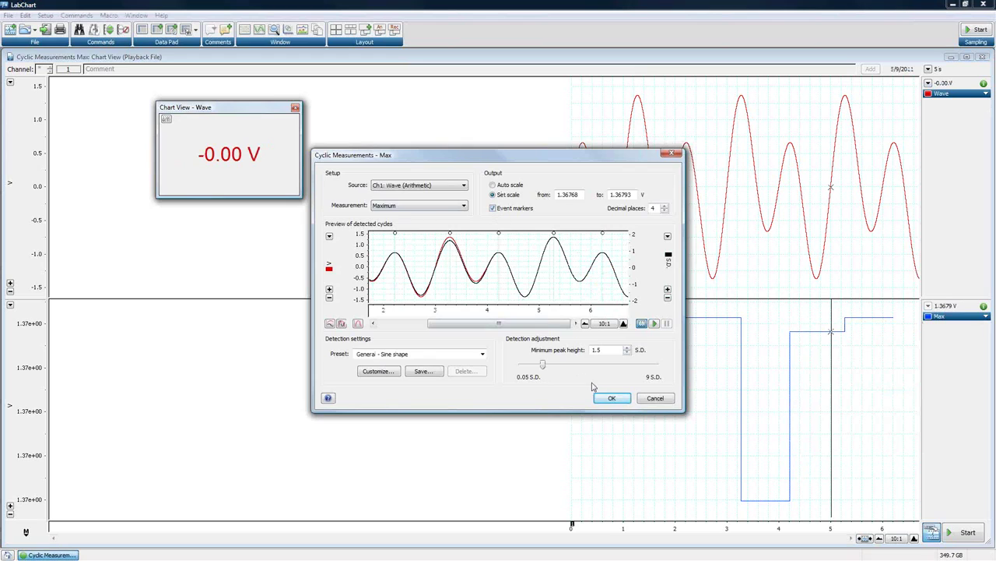
{"action": "left_click", "coordinate": [612, 398]}
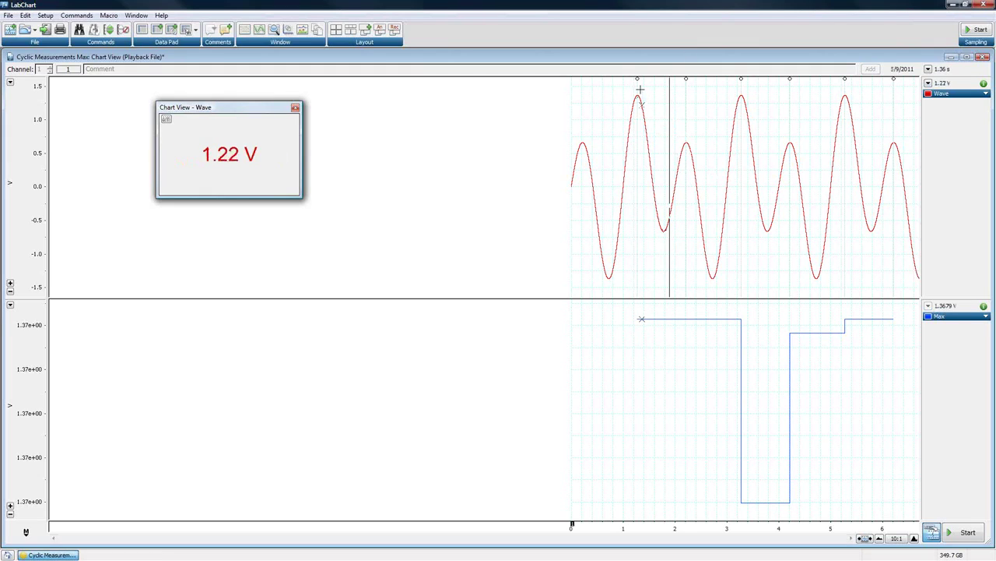
{"action": "left_click_drag", "start_coordinate": [638, 88], "coordinate": [687, 204]}
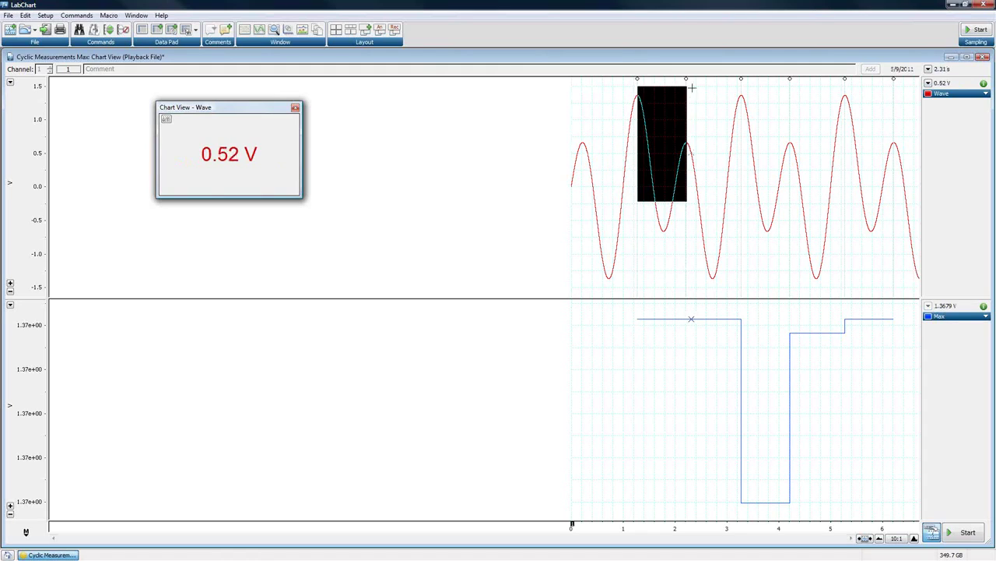
{"action": "left_click", "coordinate": [687, 116]}
{"action": "left_click_drag", "start_coordinate": [687, 116], "coordinate": [744, 280]}
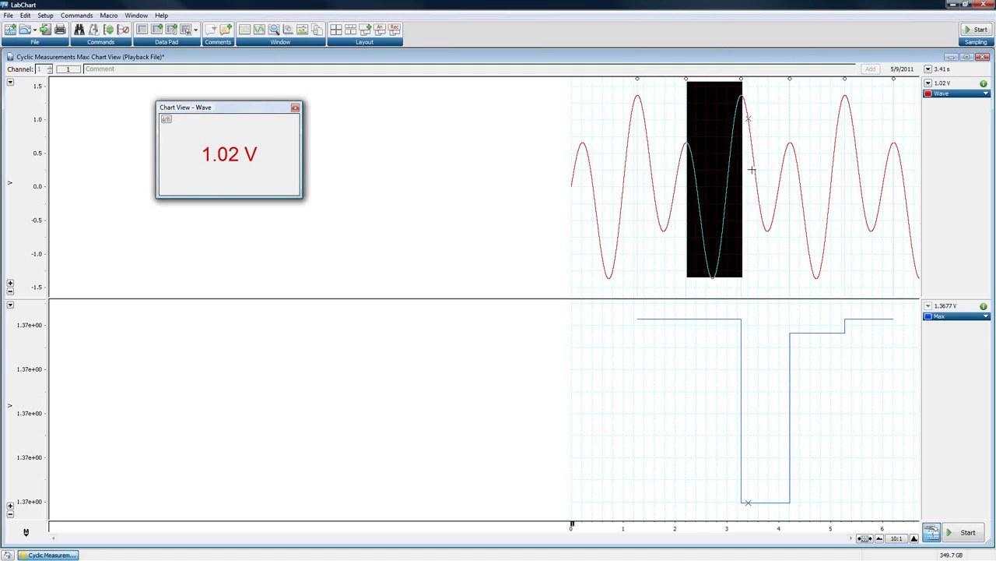
{"action": "left_click", "coordinate": [763, 96]}
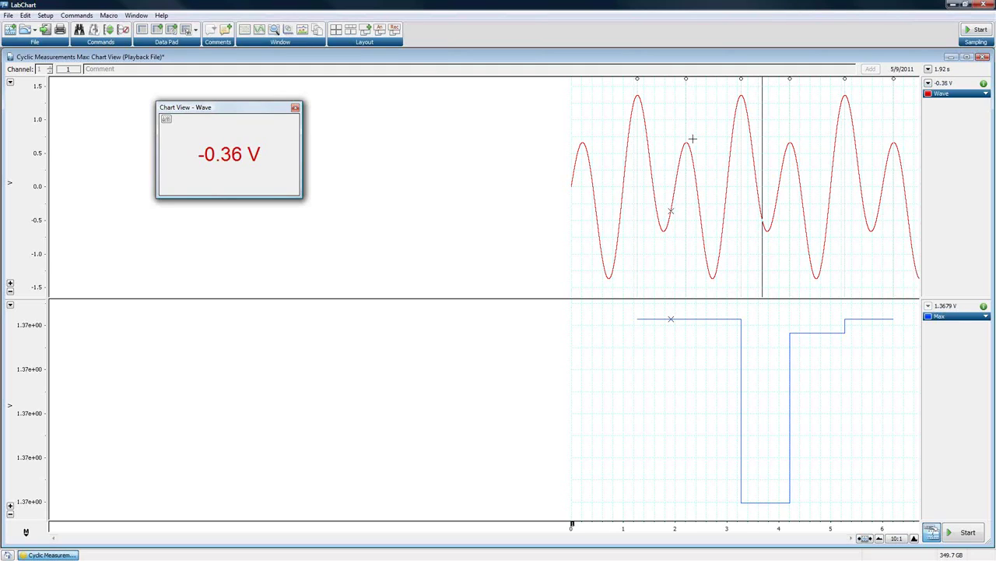
{"action": "mouse_move", "coordinate": [679, 141]}
{"action": "left_mouse_down"}
{"action": "mouse_move", "coordinate": [700, 178]}
{"action": "mouse_move", "coordinate": [688, 146]}
{"action": "left_mouse_up"}
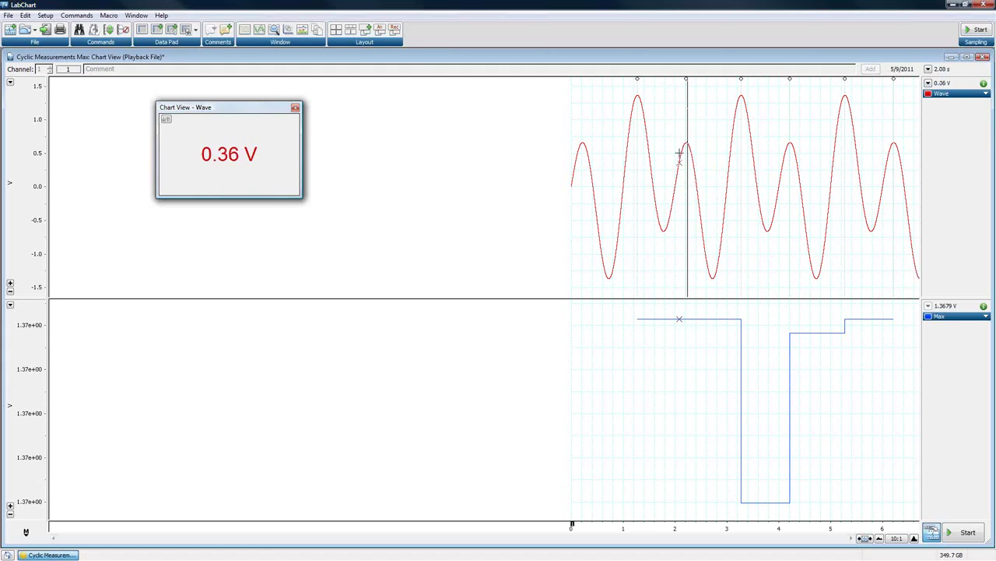
Step: Change the Max channel's cycle detection trigger from Maximum to Minimum and confirm both dialogs
{"action": "left_click", "coordinate": [955, 319]}
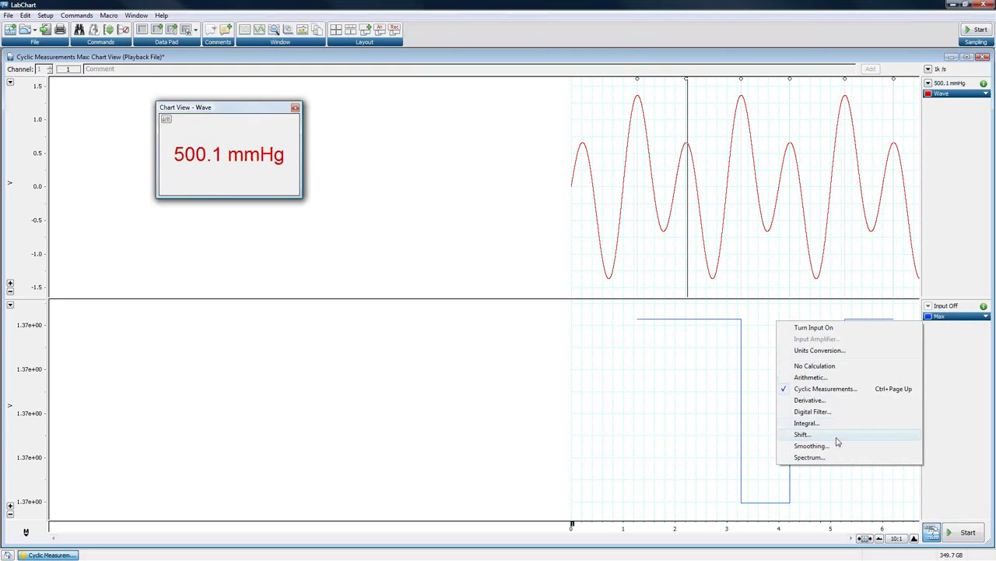
{"action": "left_click", "coordinate": [825, 389]}
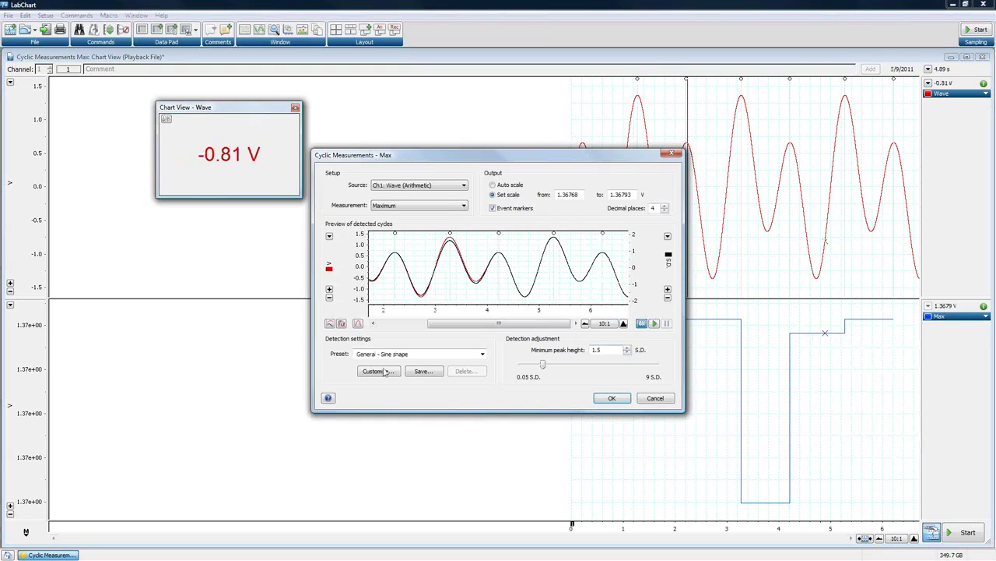
{"action": "left_click", "coordinate": [378, 371]}
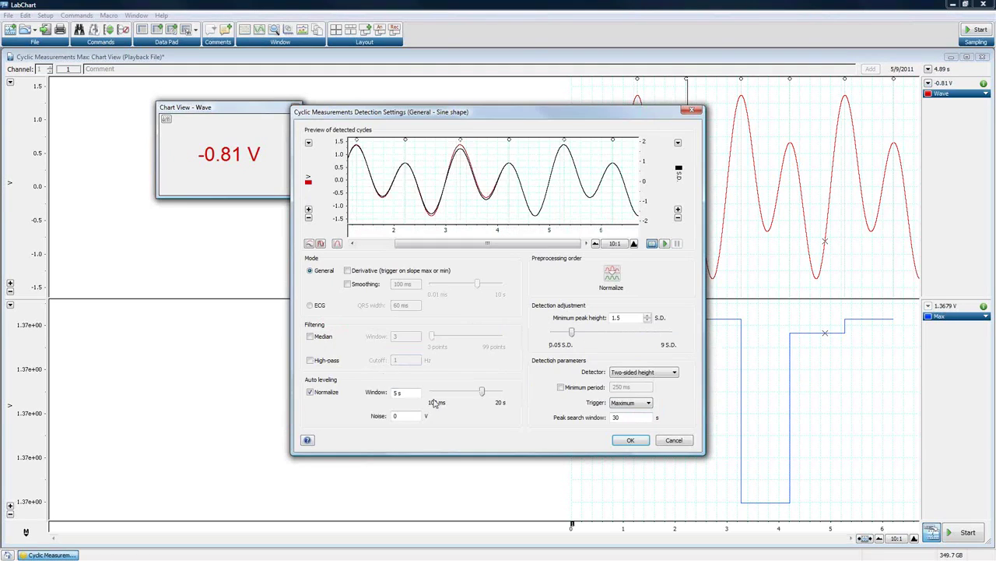
{"action": "left_click", "coordinate": [641, 402]}
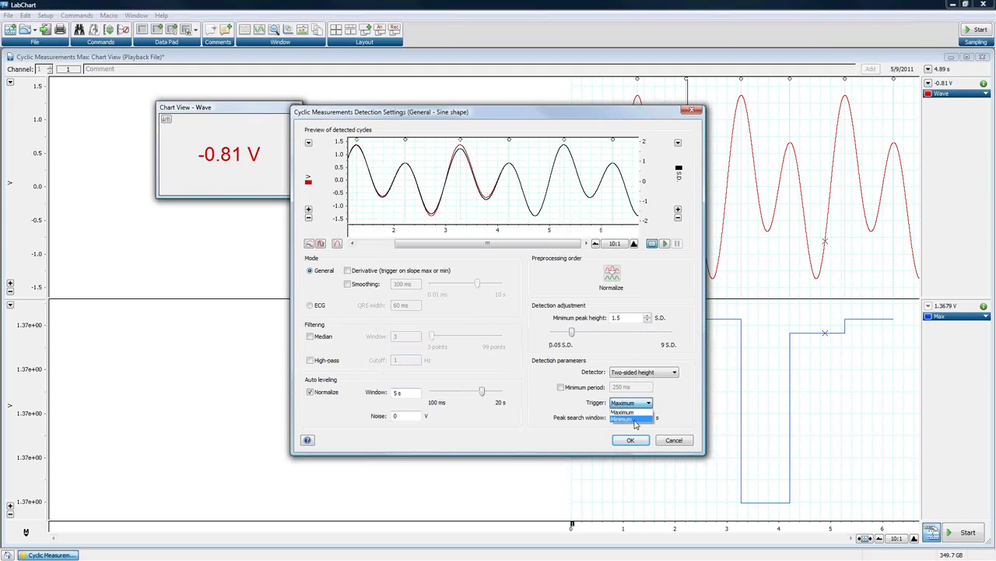
{"action": "left_click", "coordinate": [635, 420]}
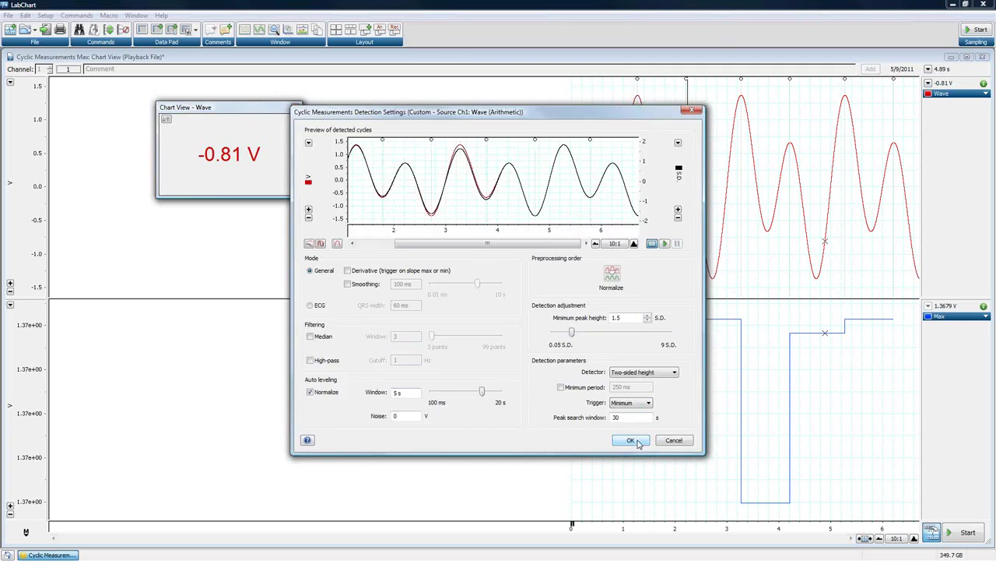
{"action": "left_click", "coordinate": [636, 440]}
{"action": "left_click", "coordinate": [614, 398]}
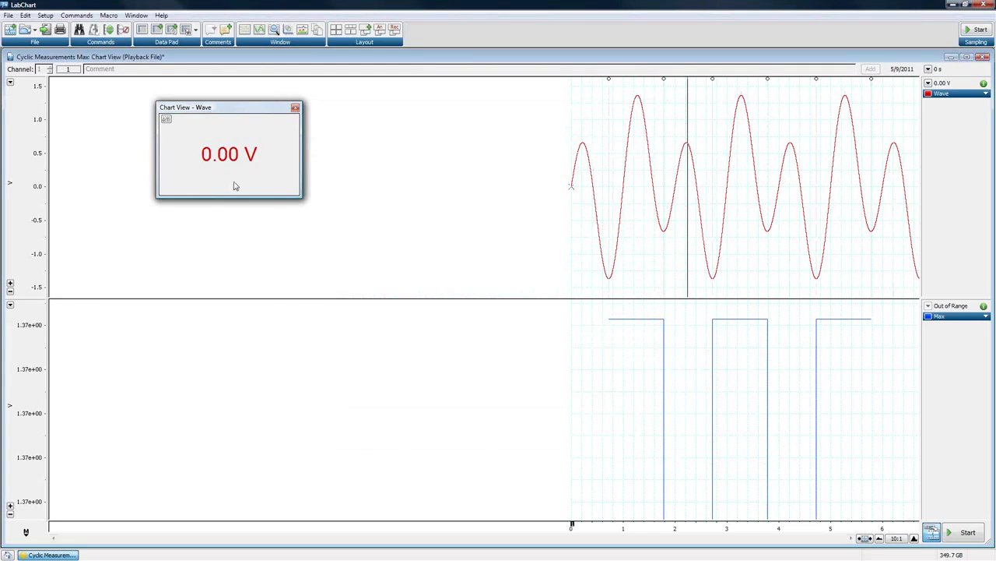
Step: Auto Scale the Max channel, then select three successive wave cycles to compare with the Max trace
{"action": "left_click", "coordinate": [10, 305]}
{"action": "left_click", "coordinate": [39, 316]}
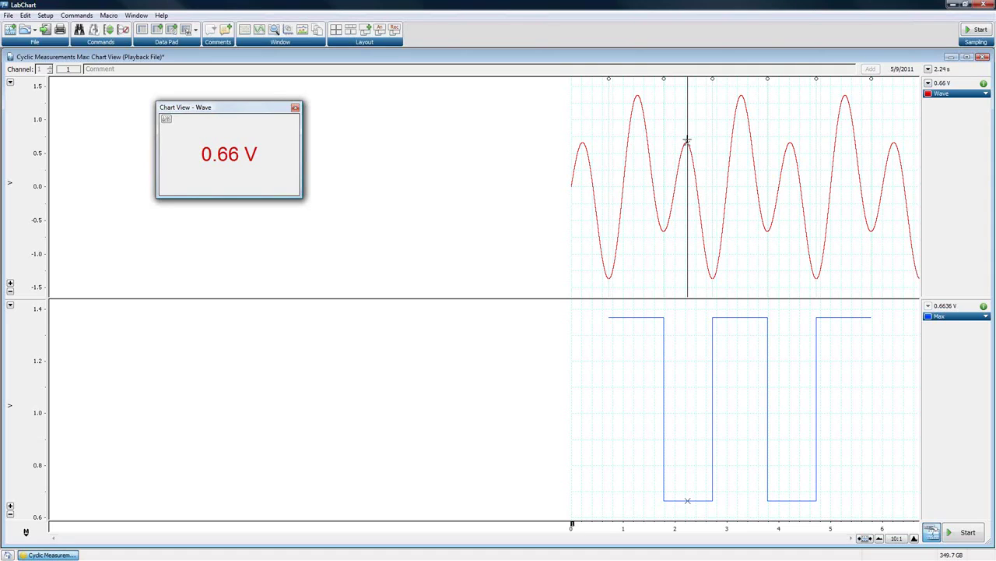
{"action": "left_click_drag", "start_coordinate": [615, 131], "coordinate": [662, 297]}
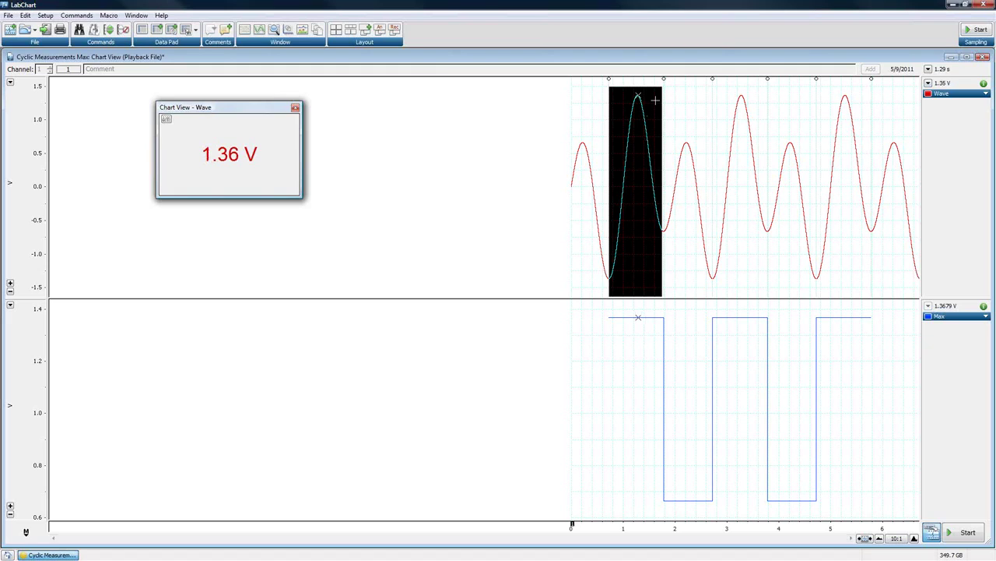
{"action": "left_click_drag", "start_coordinate": [665, 88], "coordinate": [723, 272]}
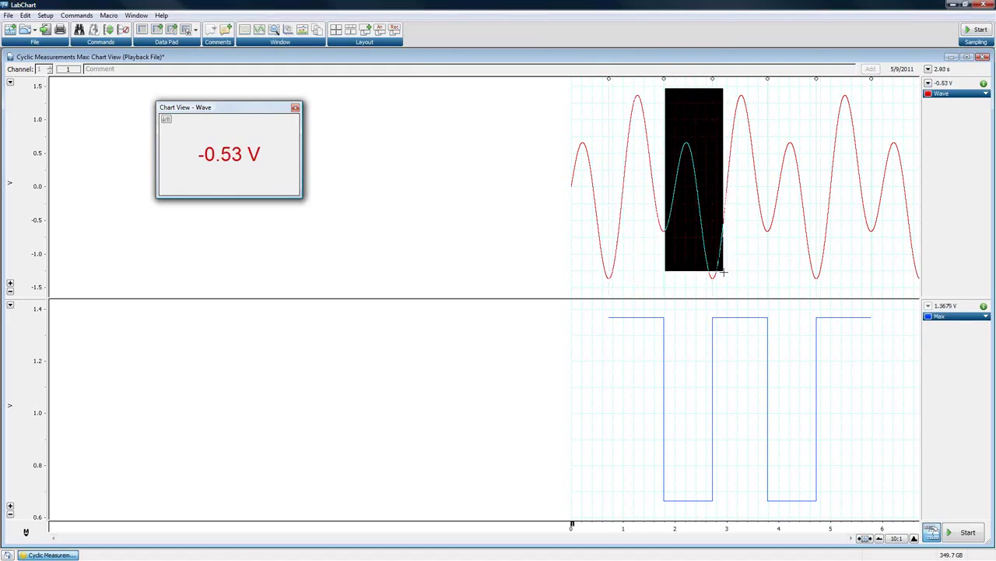
{"action": "left_click", "coordinate": [718, 86]}
{"action": "mouse_move", "coordinate": [718, 173]}
{"action": "left_mouse_down"}
{"action": "mouse_move", "coordinate": [745, 285]}
{"action": "mouse_move", "coordinate": [766, 288]}
{"action": "left_mouse_up"}
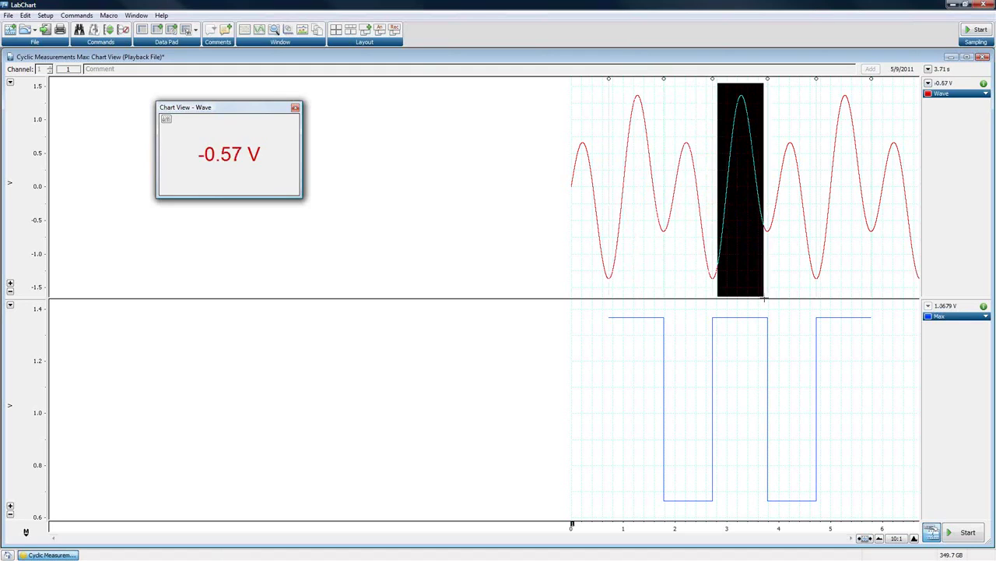
{"action": "left_click", "coordinate": [717, 266]}
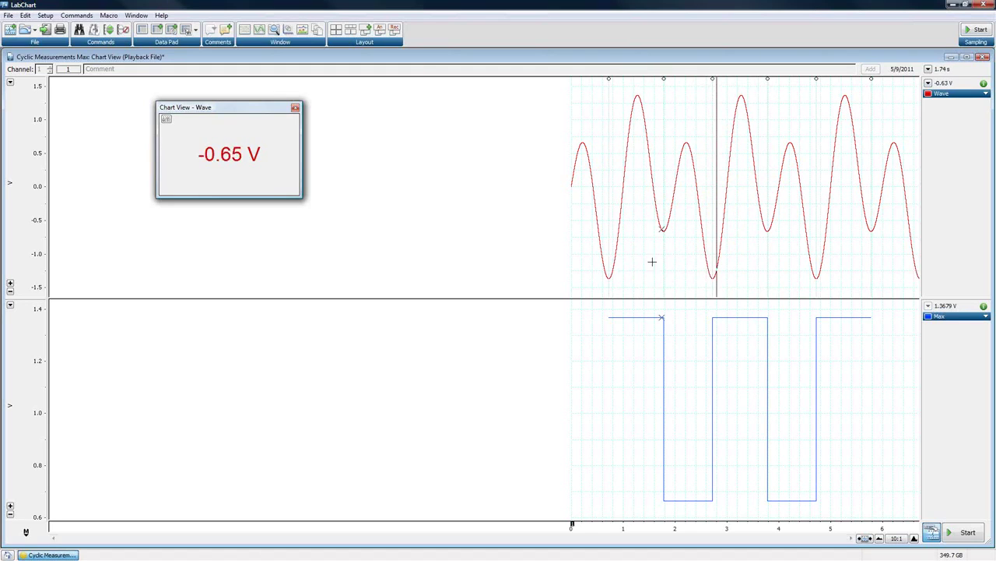
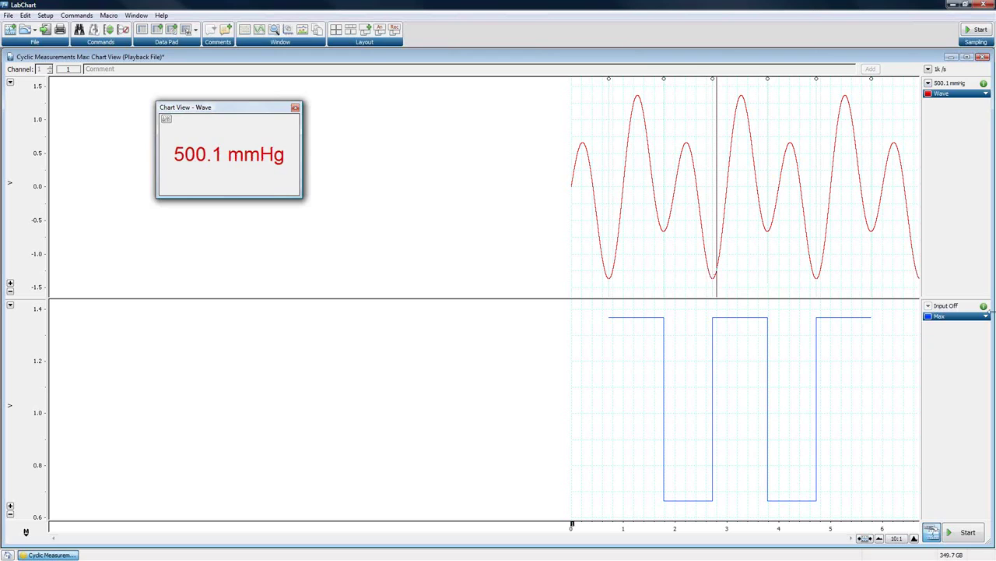
Step: Open Cyclic Measurements settings for the Max channel and bring up its help
{"action": "left_click", "coordinate": [954, 320]}
{"action": "left_click", "coordinate": [954, 320]}
{"action": "left_click", "coordinate": [953, 321]}
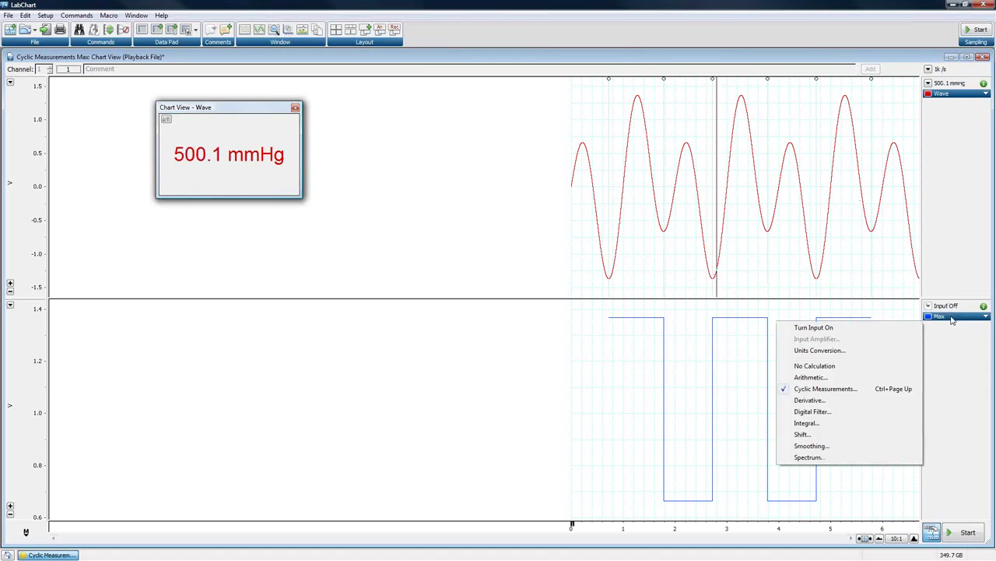
{"action": "left_click", "coordinate": [824, 388]}
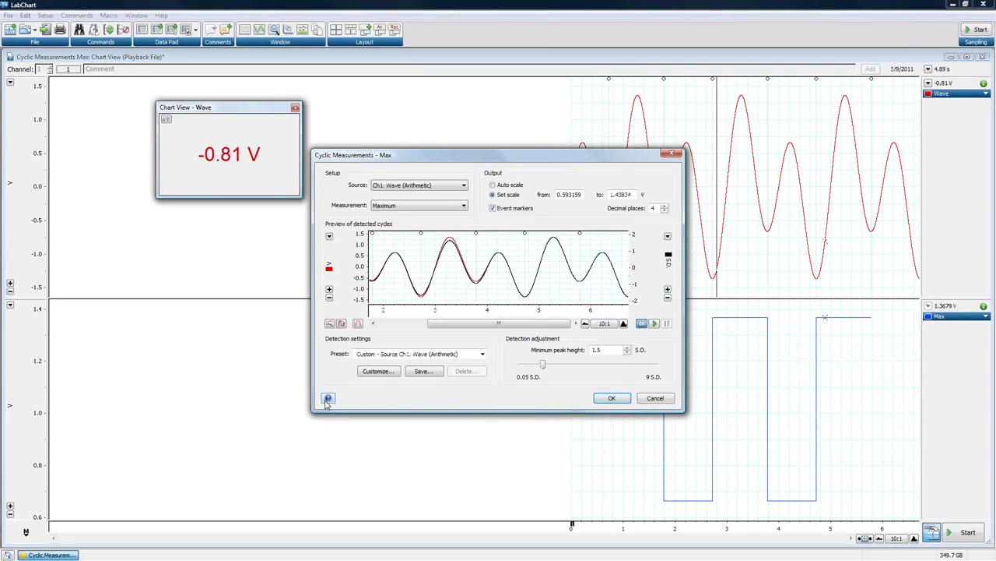
{"action": "left_click", "coordinate": [327, 399]}
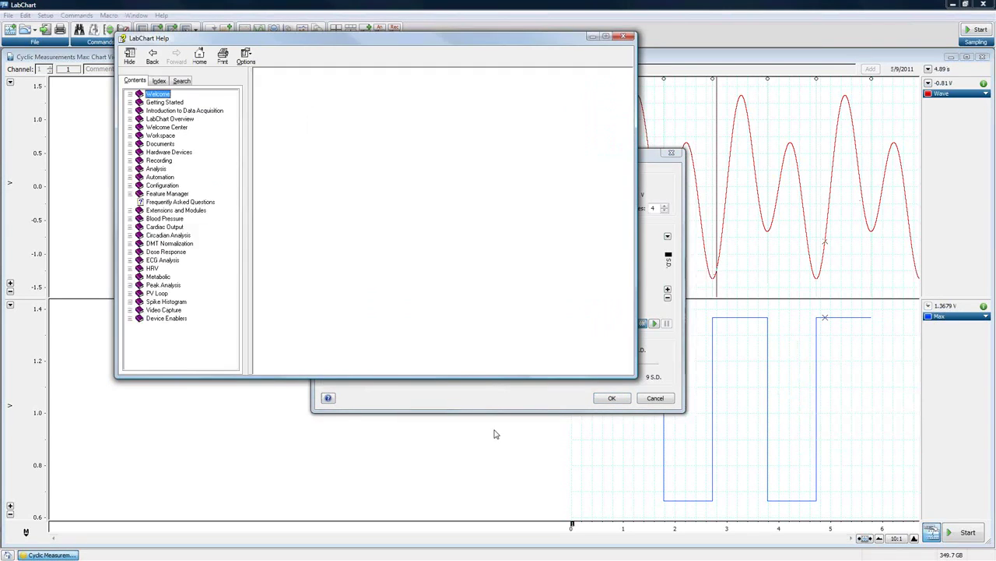
Step: Page through the cyclic measurement help topics to the Derivative Dialog page, then close Help
{"action": "scroll", "coordinate": [558, 150], "scroll_direction": "down", "scroll_amount": 3}
{"action": "left_click_drag", "start_coordinate": [628, 154], "coordinate": [632, 291]}
{"action": "left_click", "coordinate": [620, 85]}
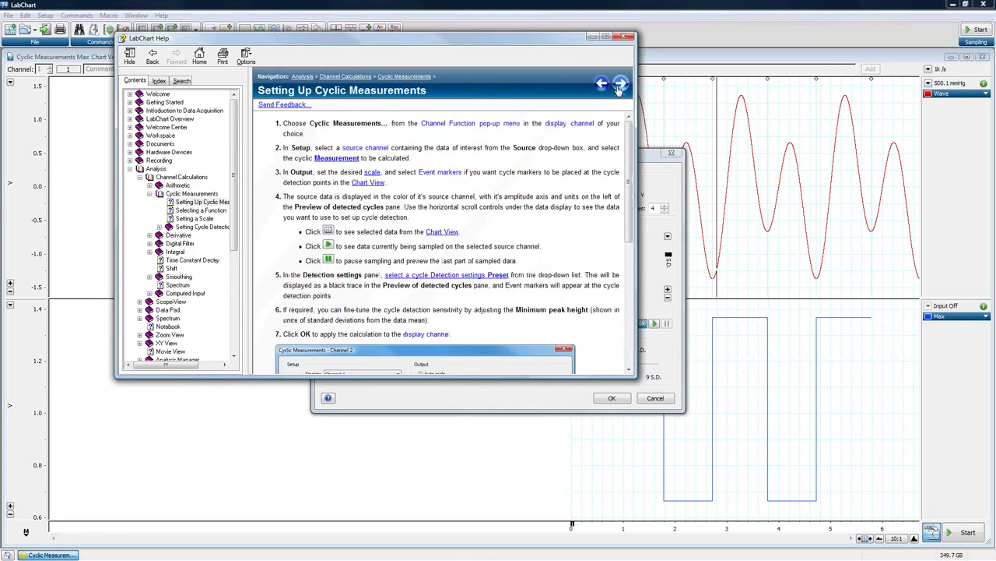
{"action": "left_click", "coordinate": [620, 85]}
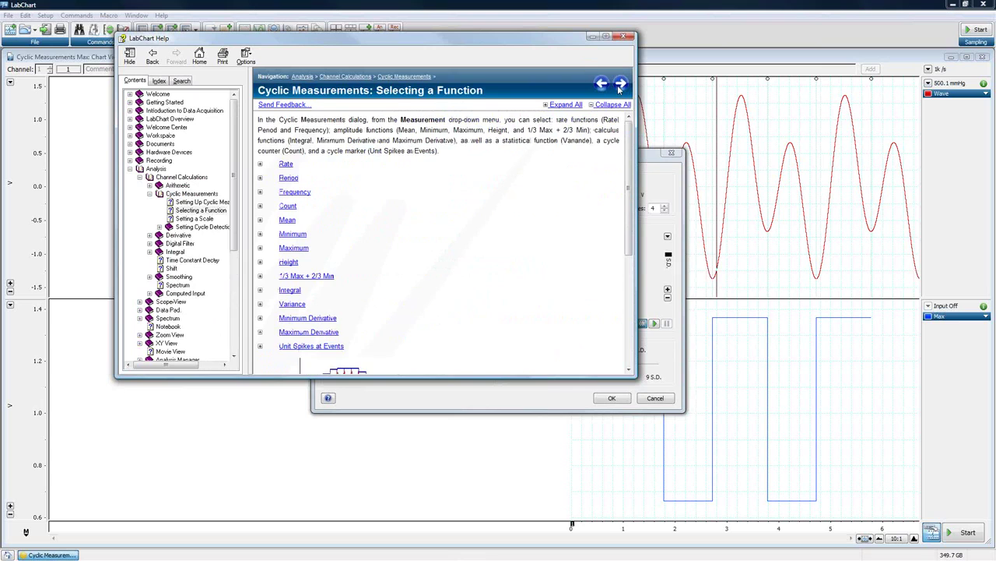
{"action": "left_click", "coordinate": [619, 85]}
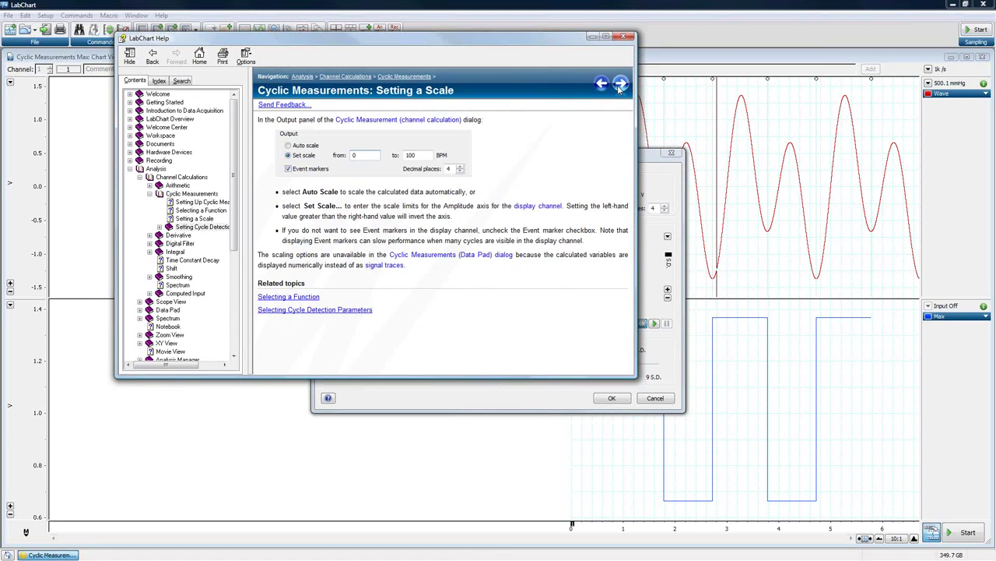
{"action": "left_click", "coordinate": [620, 85]}
{"action": "left_click", "coordinate": [620, 86]}
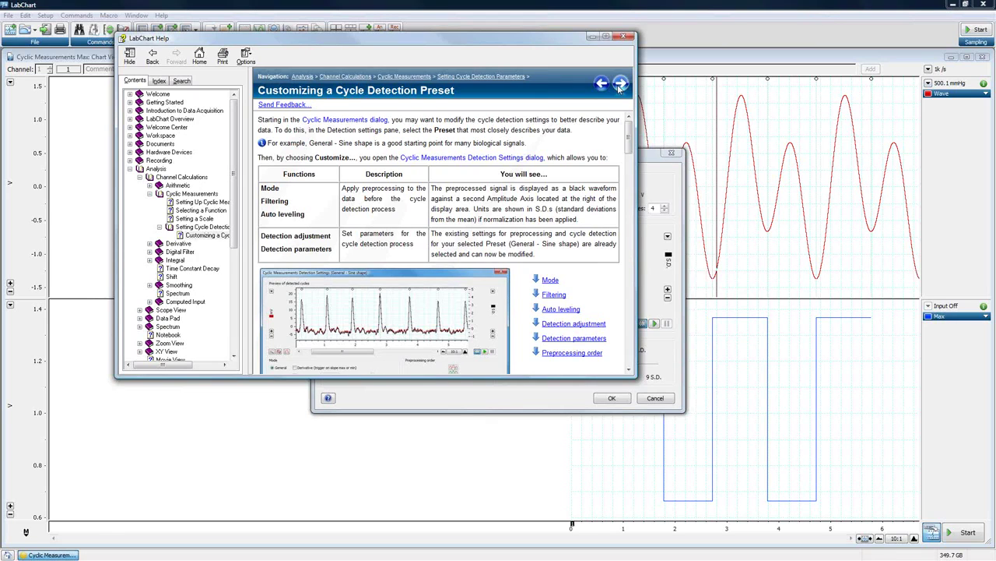
{"action": "left_click", "coordinate": [621, 84]}
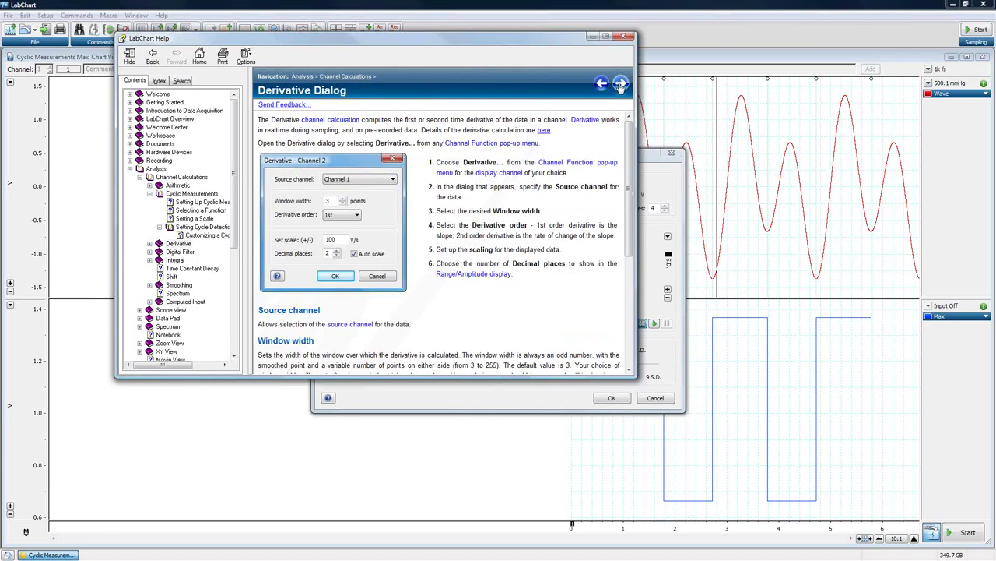
{"action": "left_click", "coordinate": [624, 35]}
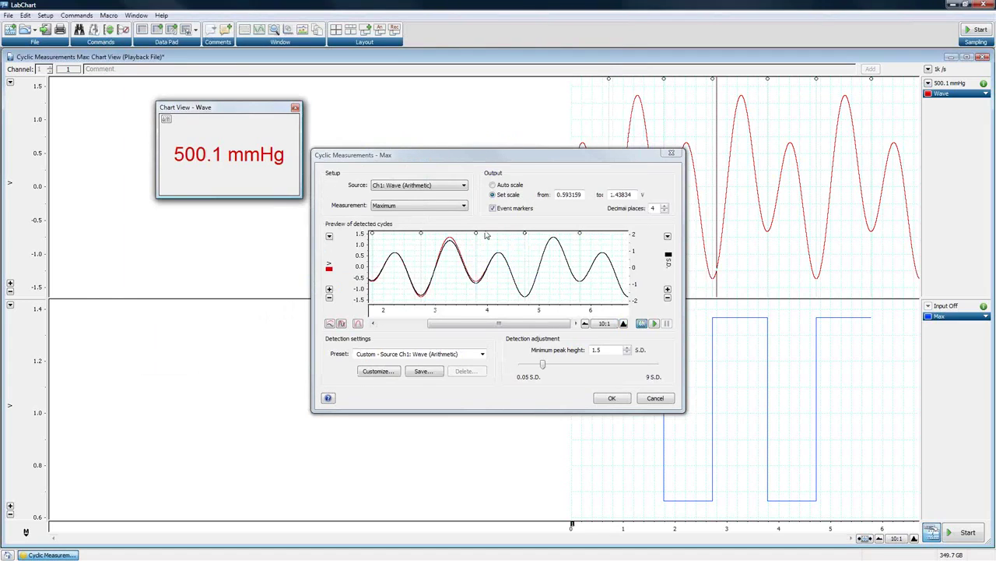
Step: Cancel the cyclic settings and close the Cyclic Measurements Max file without saving
{"action": "left_click", "coordinate": [663, 399]}
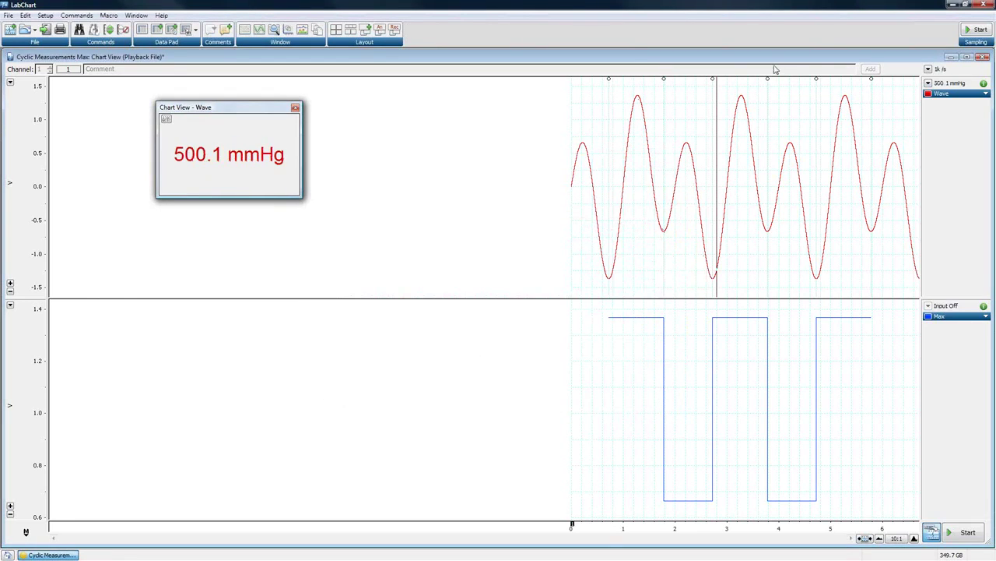
{"action": "left_click_drag", "start_coordinate": [264, 118], "coordinate": [475, 155]}
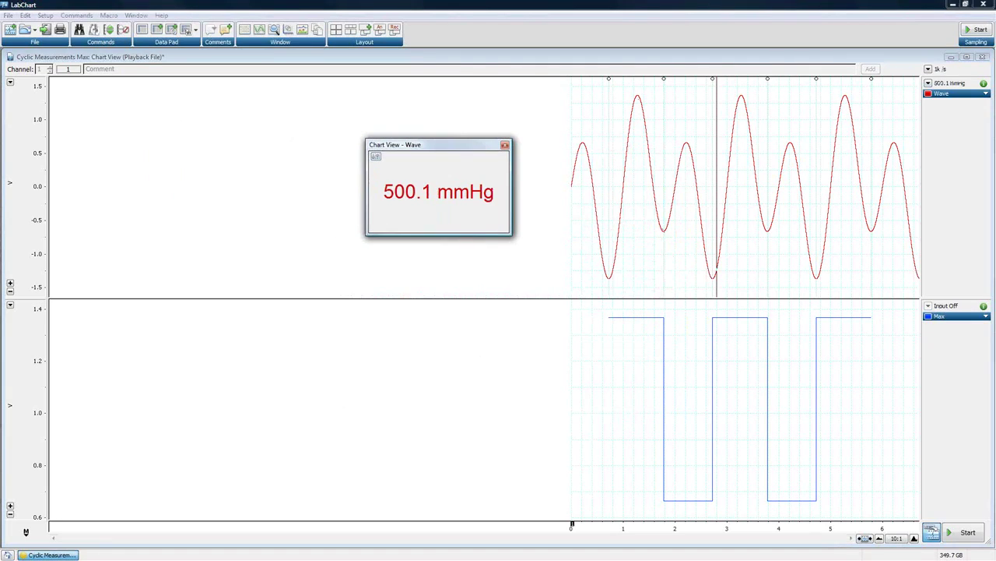
{"action": "left_click", "coordinate": [984, 7]}
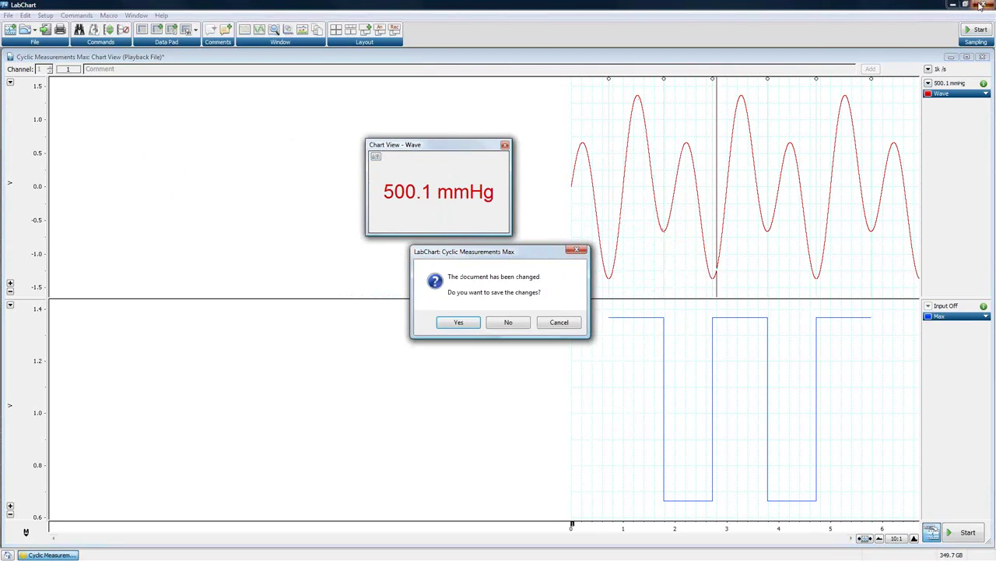
{"action": "left_click", "coordinate": [508, 322]}
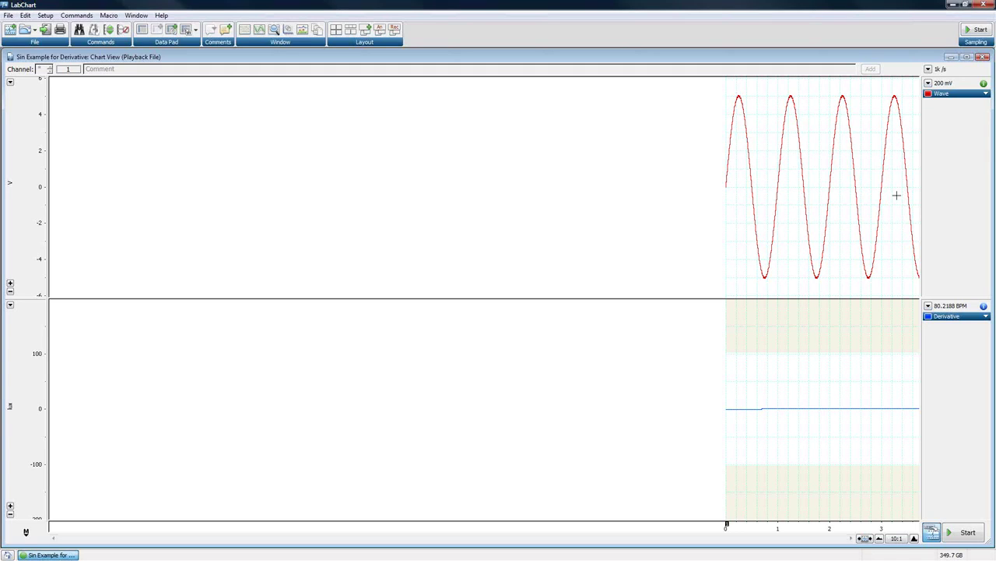
Step: Set horizontal compression to 5:1 and select parts of the sine's rising slope
{"action": "left_click", "coordinate": [914, 538]}
{"action": "left_click_drag", "start_coordinate": [625, 118], "coordinate": [647, 269]}
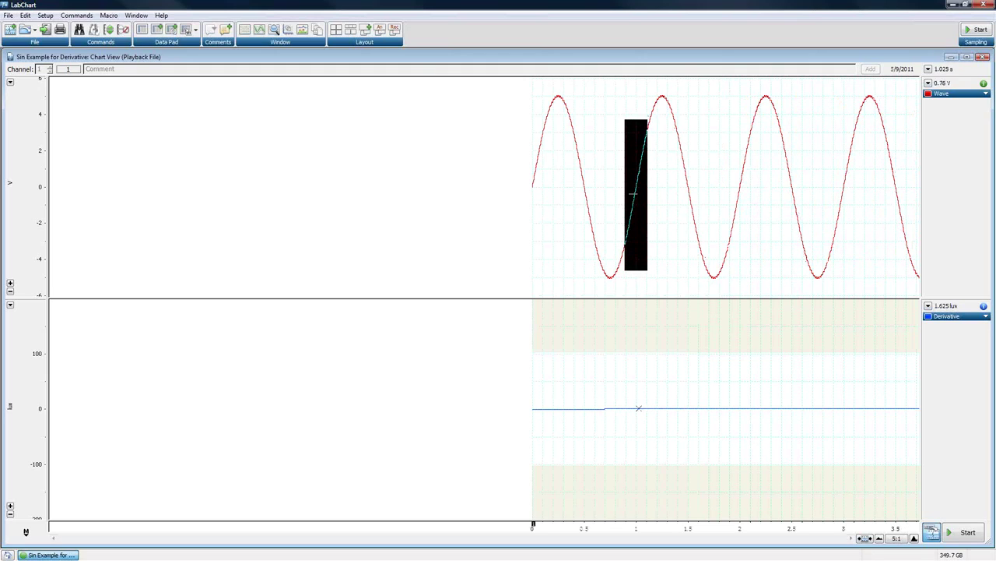
{"action": "left_click_drag", "start_coordinate": [632, 123], "coordinate": [645, 278]}
{"action": "left_click", "coordinate": [643, 120]}
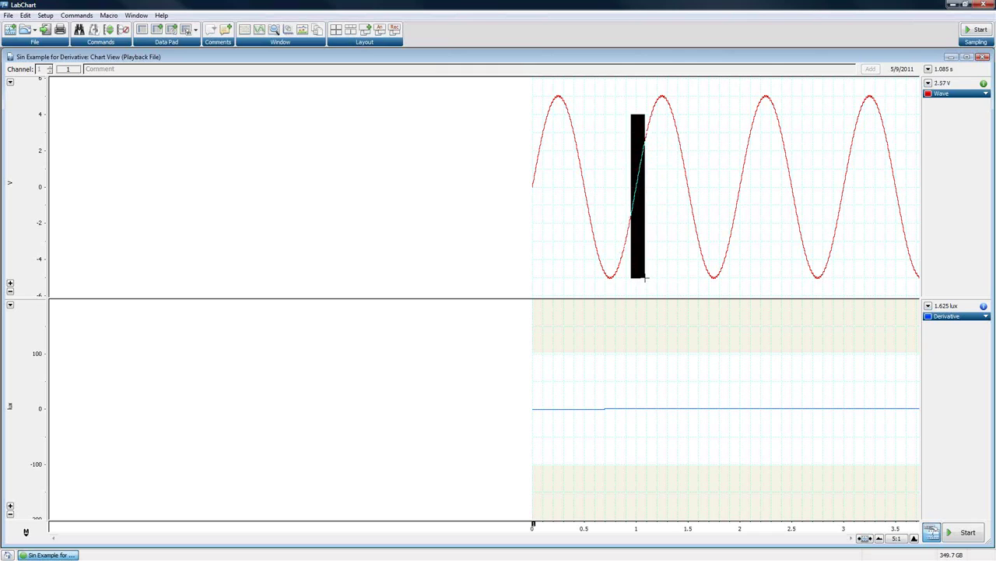
Step: Select stretches of the falling slope and last cycle, and place a marker at 2.94 s
{"action": "left_click_drag", "start_coordinate": [675, 117], "coordinate": [697, 267]}
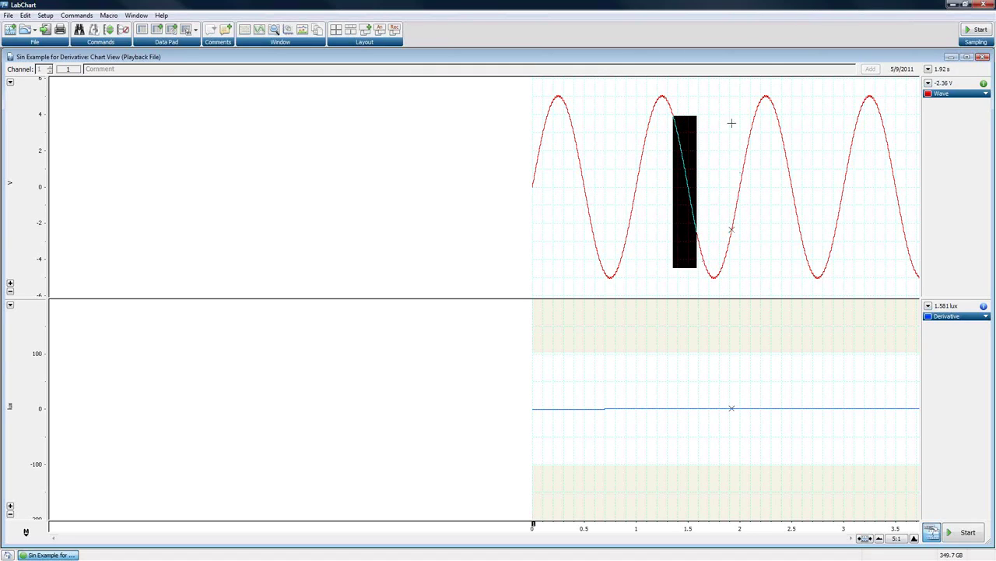
{"action": "left_click_drag", "start_coordinate": [732, 119], "coordinate": [756, 259]}
{"action": "left_click", "coordinate": [783, 138]}
{"action": "left_click_drag", "start_coordinate": [783, 138], "coordinate": [802, 284]}
{"action": "left_click", "coordinate": [838, 197]}
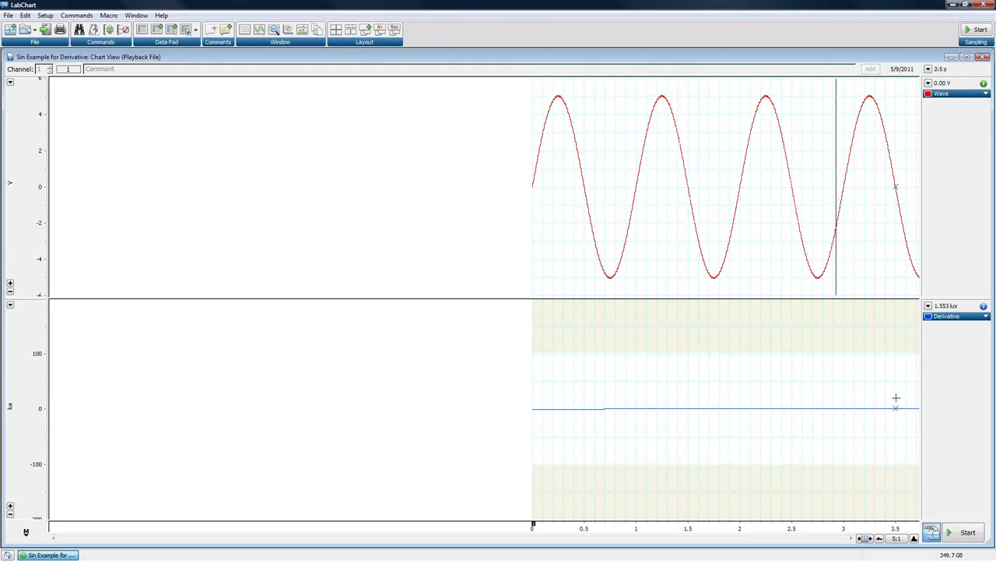
{"action": "left_click", "coordinate": [957, 317]}
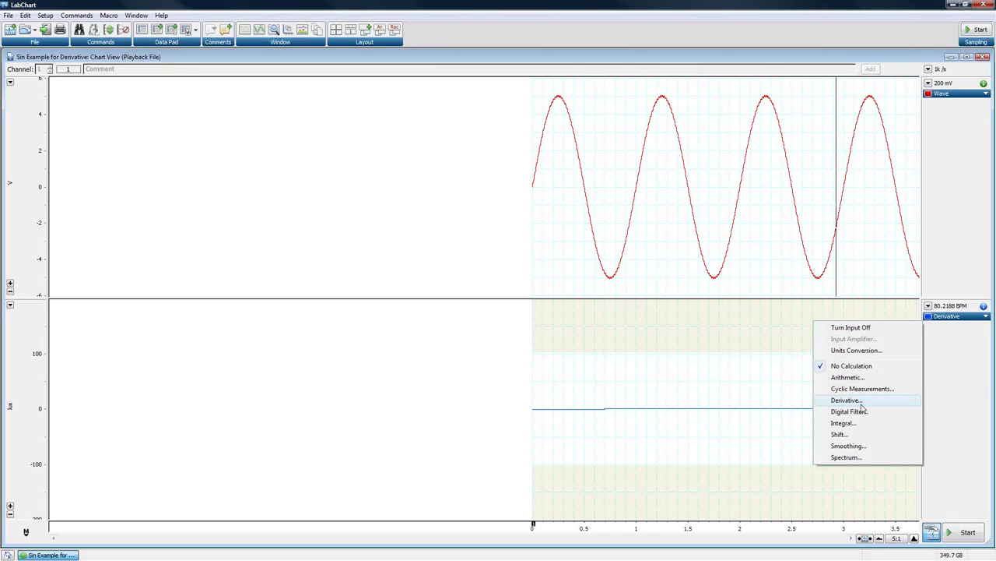
{"action": "left_click", "coordinate": [862, 407]}
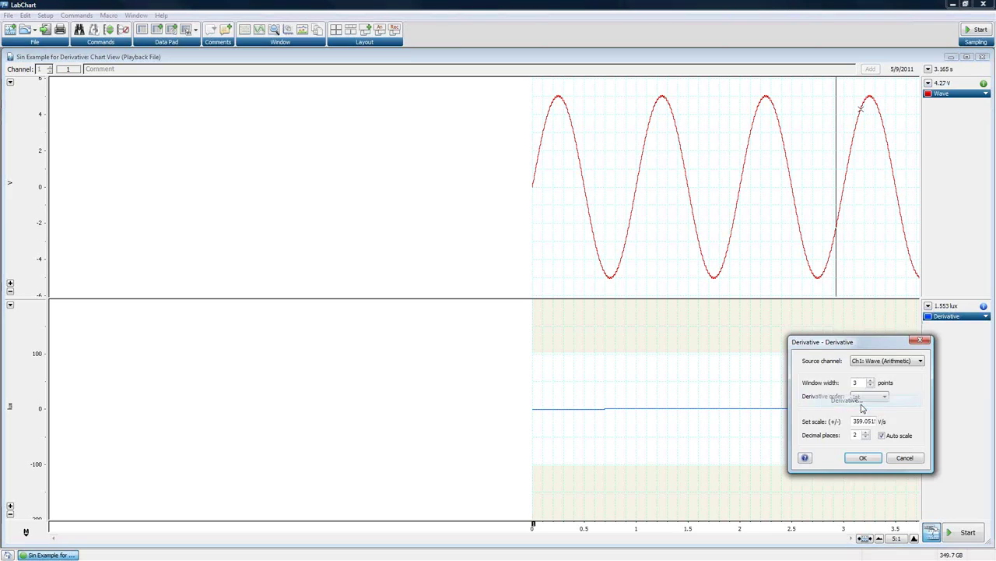
{"action": "left_click_drag", "start_coordinate": [889, 348], "coordinate": [523, 277]}
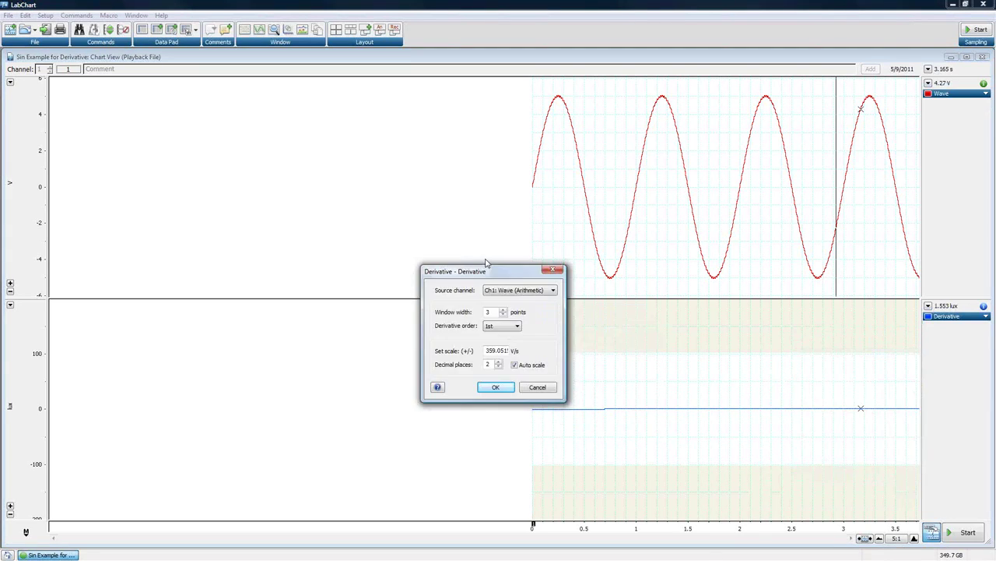
{"action": "left_click", "coordinate": [547, 271]}
{"action": "left_click", "coordinate": [960, 318]}
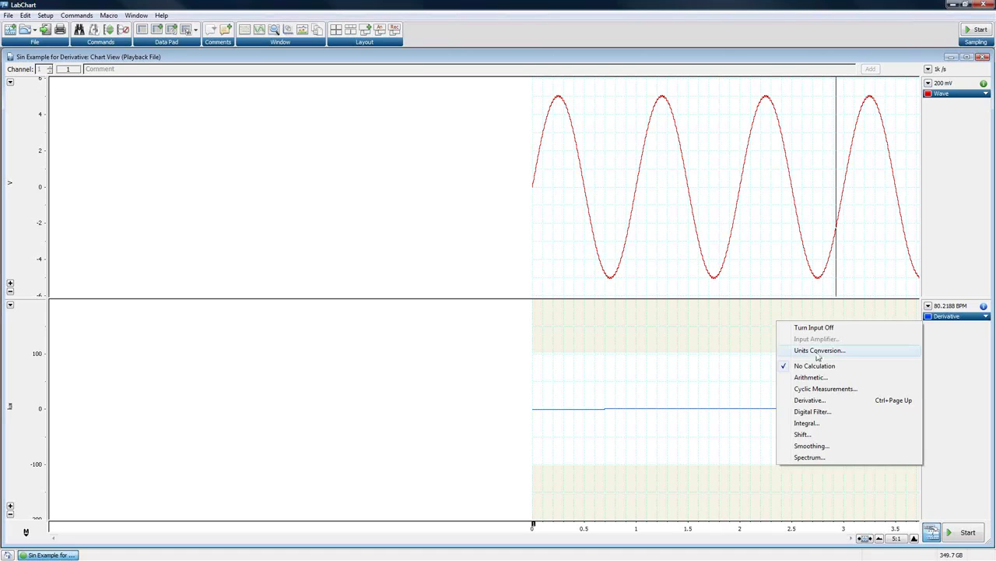
Step: Configure a 1st-order derivative of Ch1: Wave and toggle Auto scale
{"action": "left_click", "coordinate": [810, 400]}
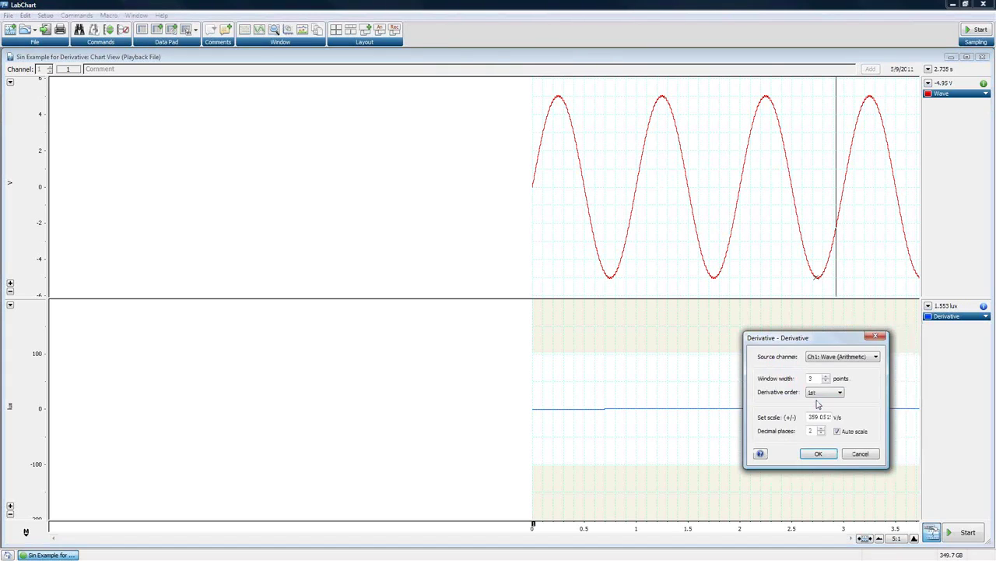
{"action": "left_click_drag", "start_coordinate": [793, 344], "coordinate": [337, 128]}
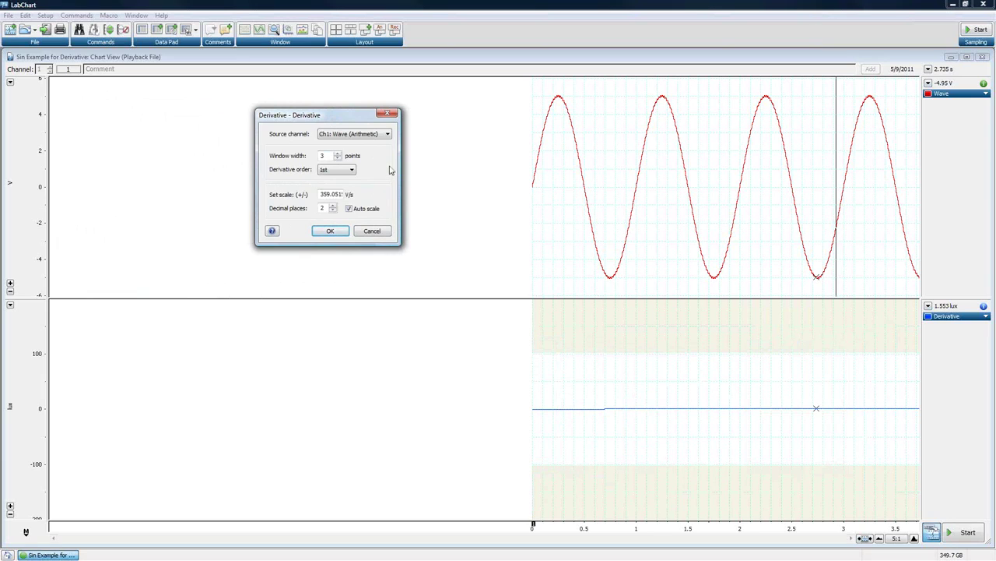
{"action": "left_click", "coordinate": [373, 135]}
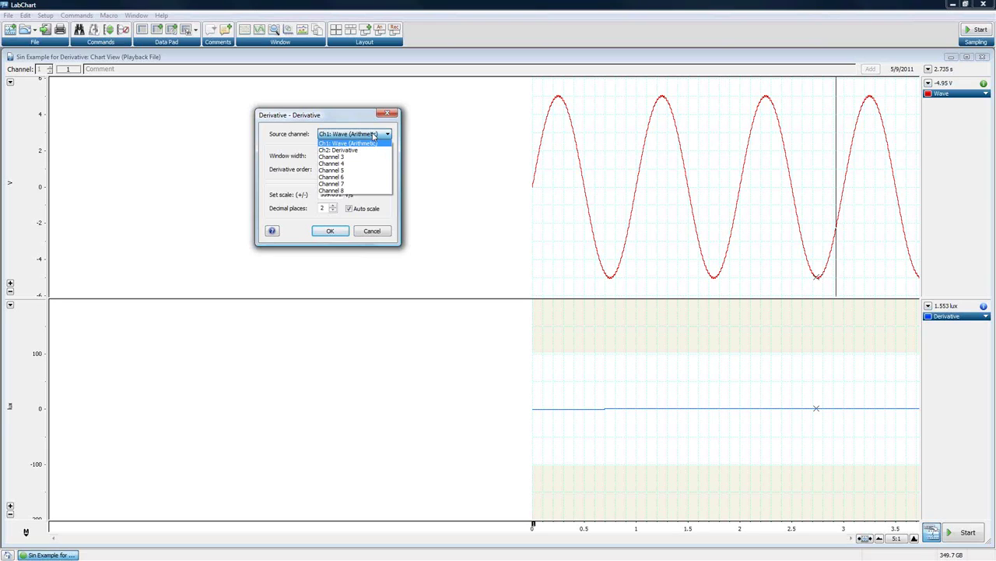
{"action": "left_click", "coordinate": [374, 134]}
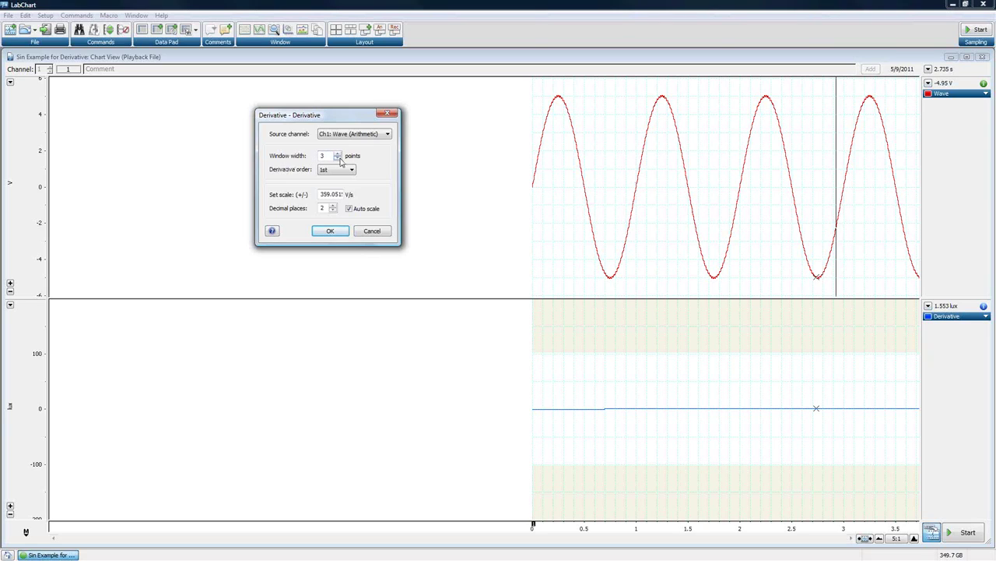
{"action": "left_click", "coordinate": [353, 173]}
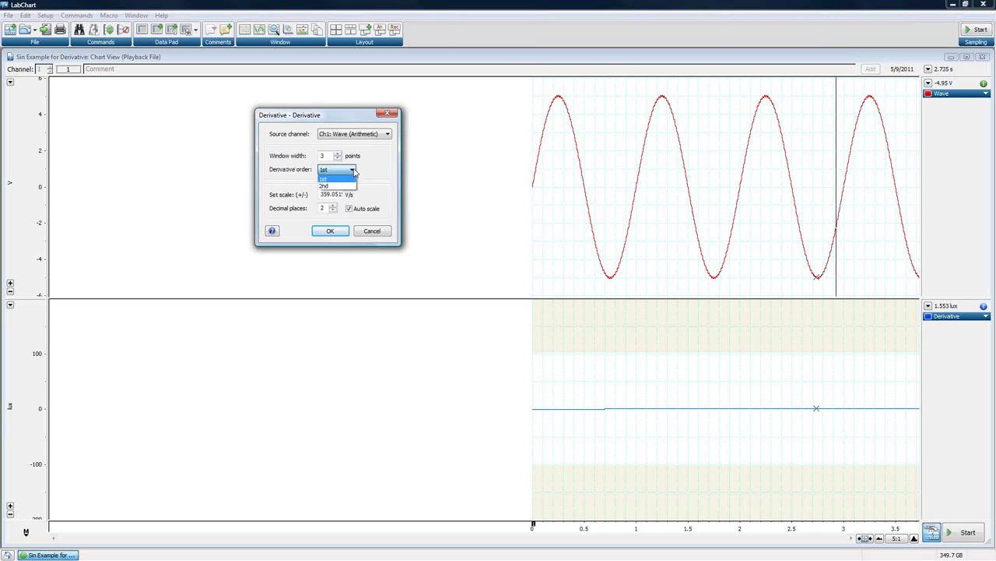
{"action": "left_click", "coordinate": [355, 173]}
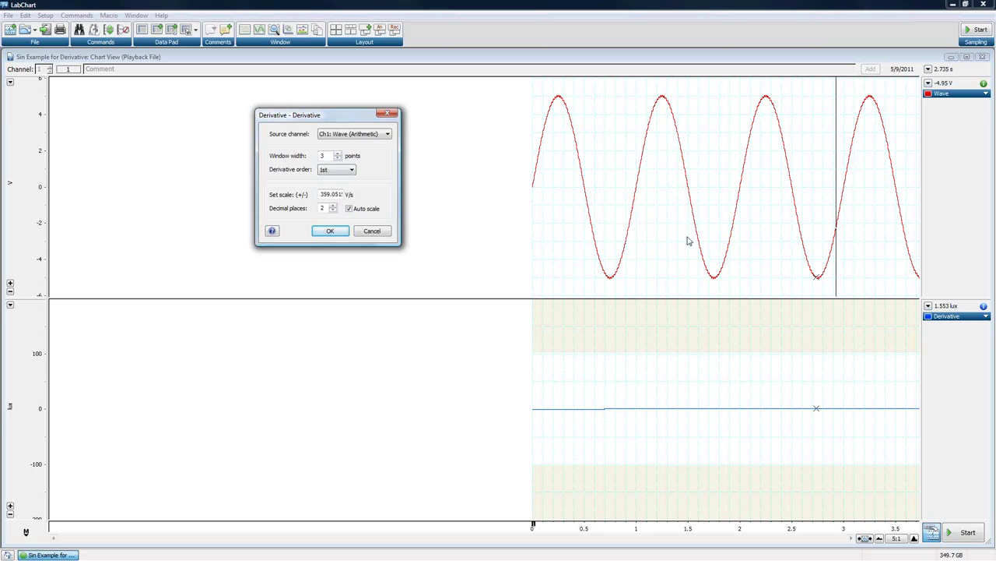
{"action": "left_click", "coordinate": [350, 171]}
{"action": "left_click", "coordinate": [338, 187]}
{"action": "left_click", "coordinate": [351, 170]}
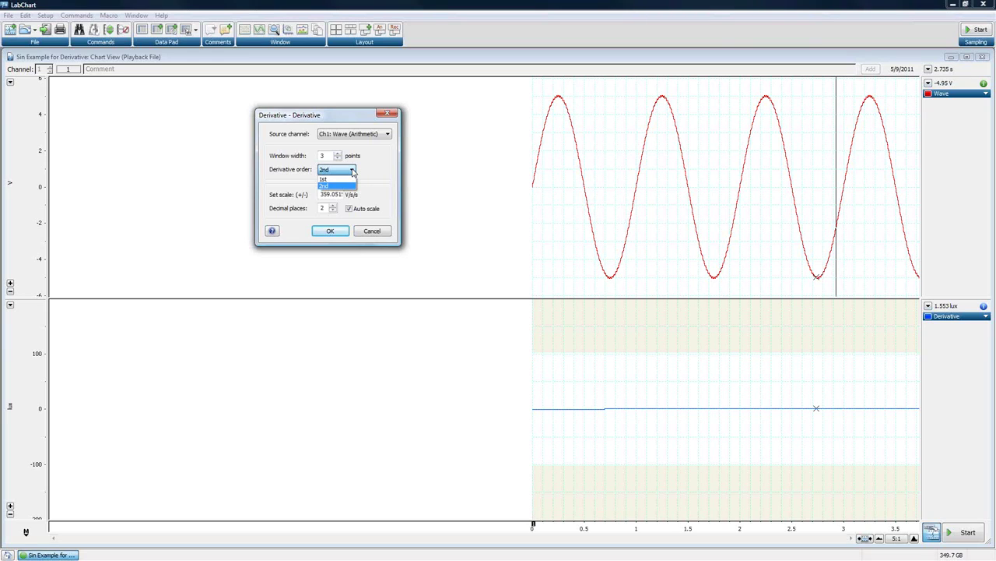
{"action": "left_click", "coordinate": [345, 180]}
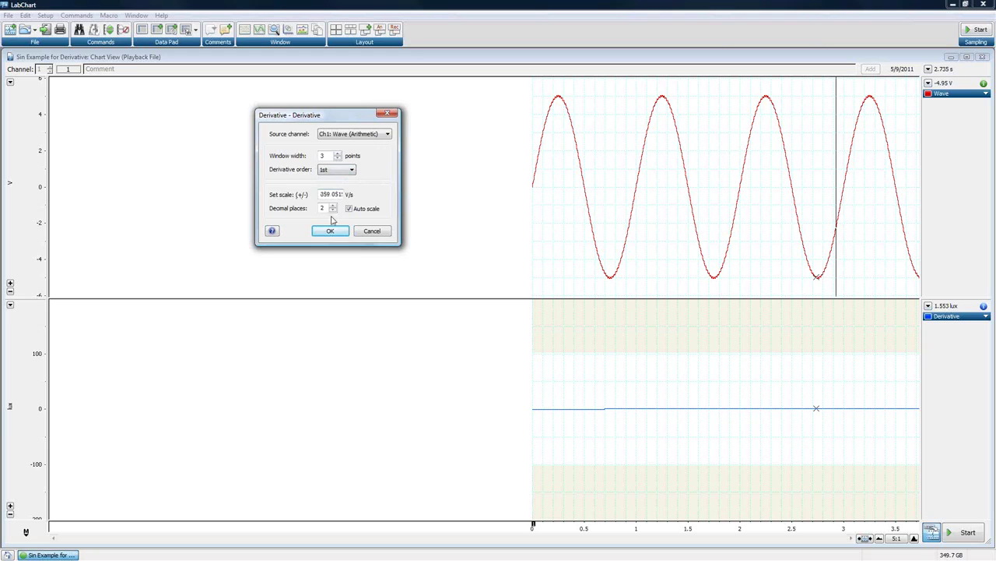
{"action": "left_click", "coordinate": [350, 209]}
Step: Apply the derivative and select short stretches near 1 s and 1.5 s to inspect it
{"action": "left_click", "coordinate": [330, 231]}
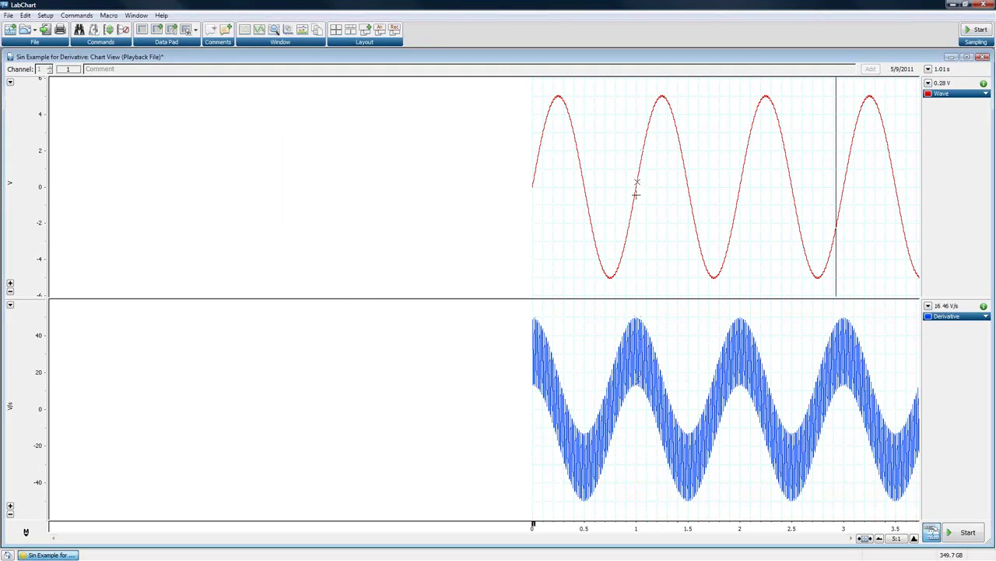
{"action": "left_click_drag", "start_coordinate": [636, 188], "coordinate": [639, 529]}
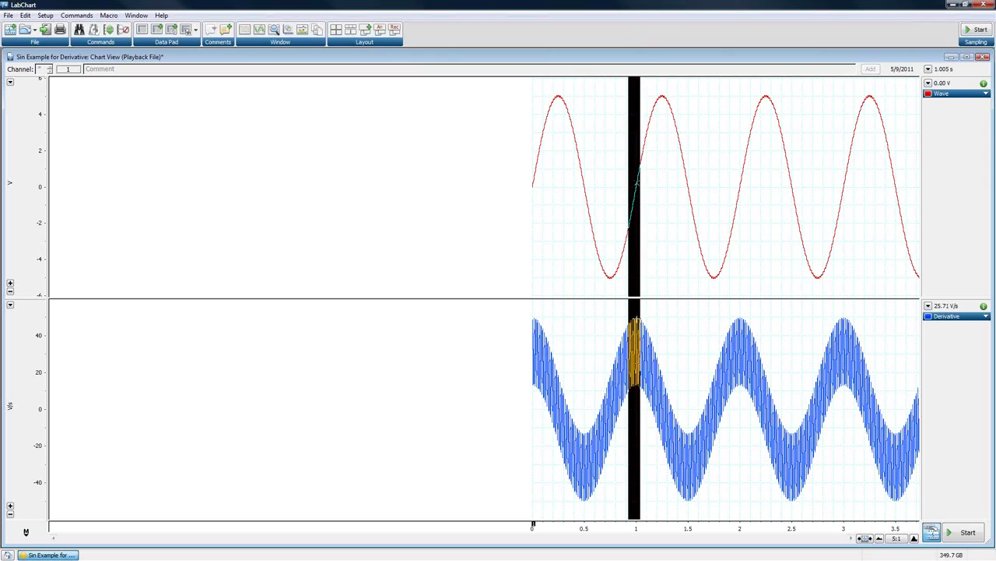
{"action": "left_click_drag", "start_coordinate": [683, 529], "coordinate": [691, 527]}
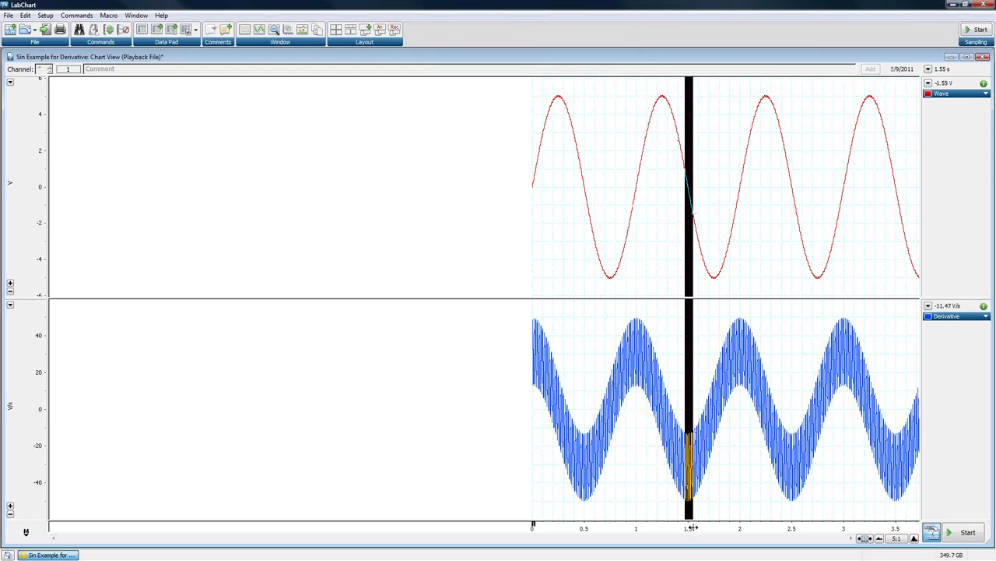
{"action": "left_click", "coordinate": [670, 407]}
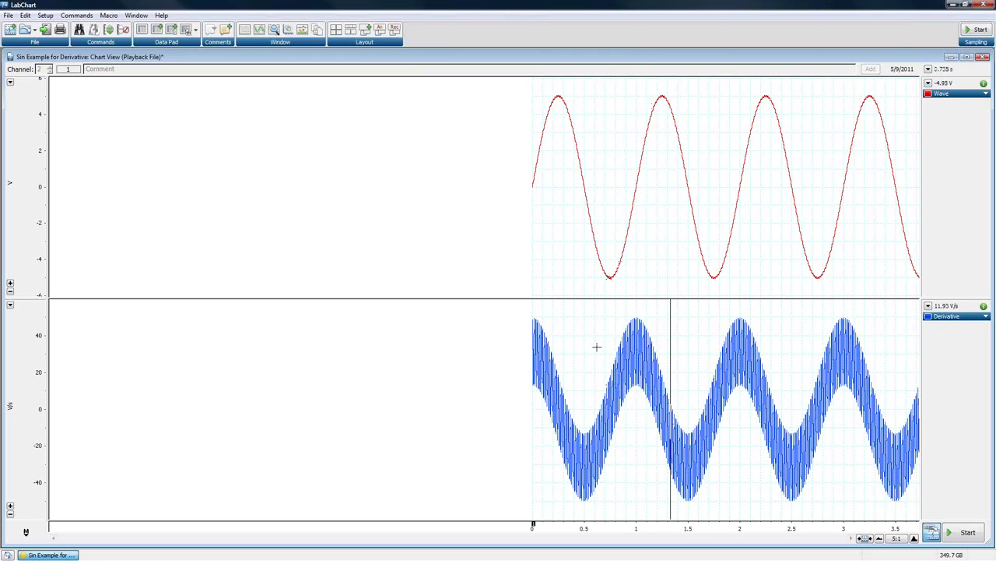
{"action": "mouse_move", "coordinate": [607, 320]}
{"action": "left_mouse_down"}
{"action": "mouse_move", "coordinate": [664, 410]}
{"action": "mouse_move", "coordinate": [607, 320]}
{"action": "mouse_move", "coordinate": [643, 348]}
{"action": "mouse_move", "coordinate": [664, 404]}
{"action": "left_mouse_up"}
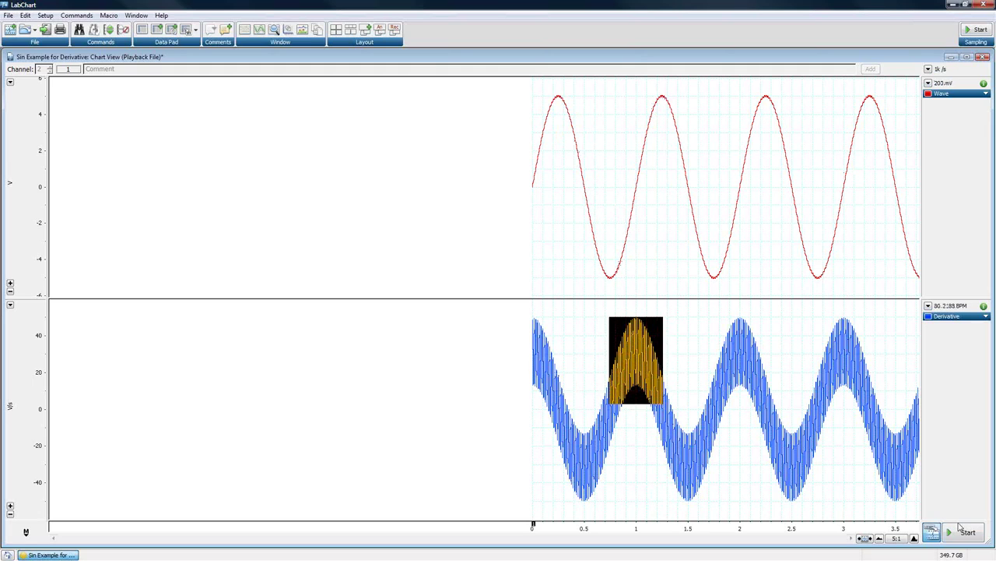
Step: Zoom the time axis to 1:1 to see the ripple, then back to 5:1
{"action": "left_click", "coordinate": [916, 542]}
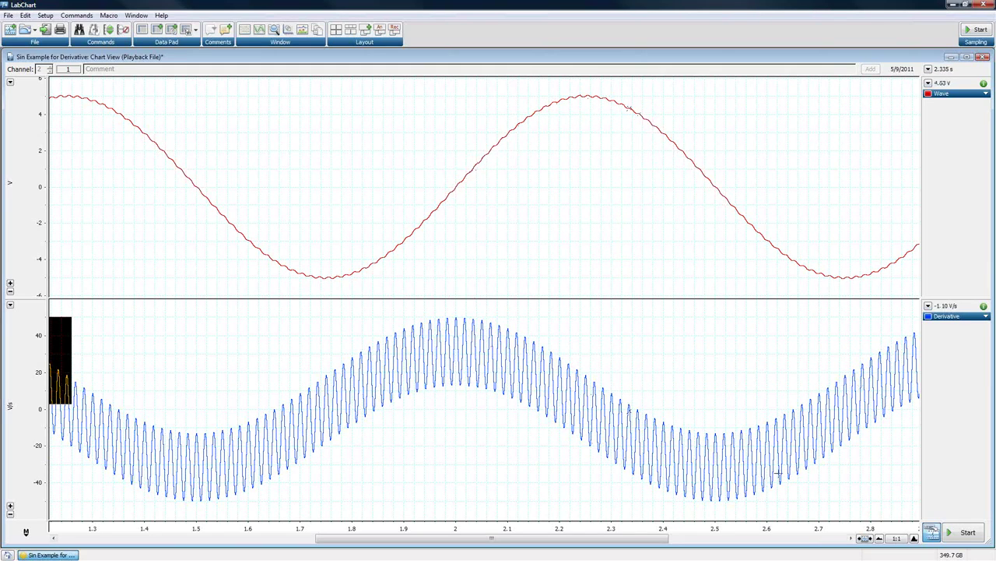
{"action": "left_click", "coordinate": [879, 539]}
{"action": "left_click", "coordinate": [878, 539]}
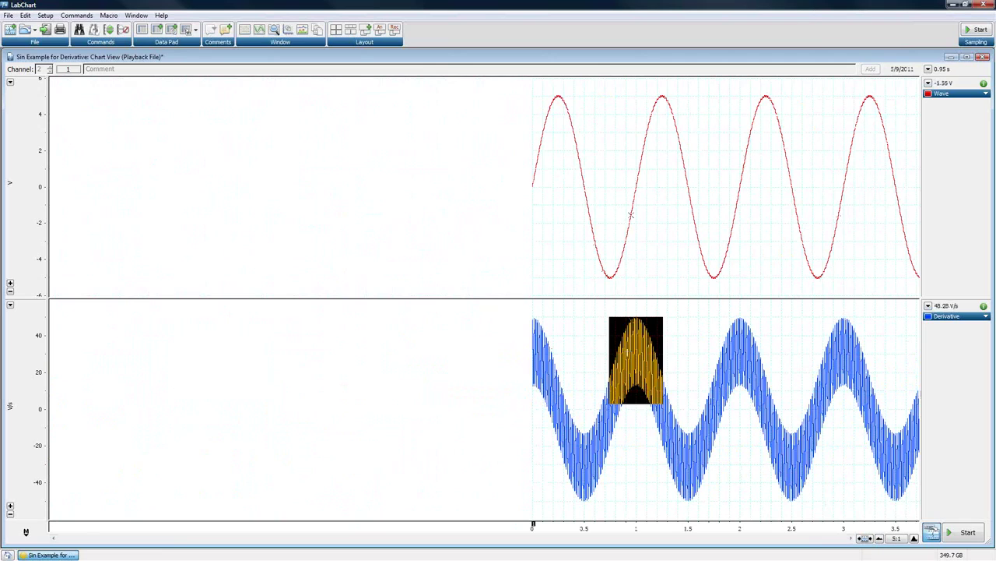
{"action": "left_click", "coordinate": [957, 318]}
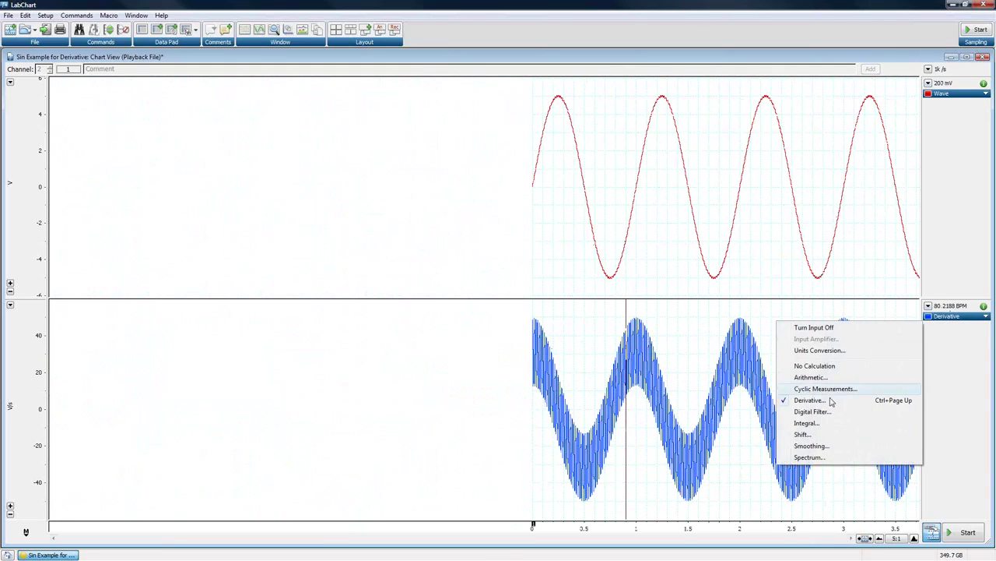
Step: Widen the derivative window, then set it to 51 points
{"action": "left_click", "coordinate": [830, 391]}
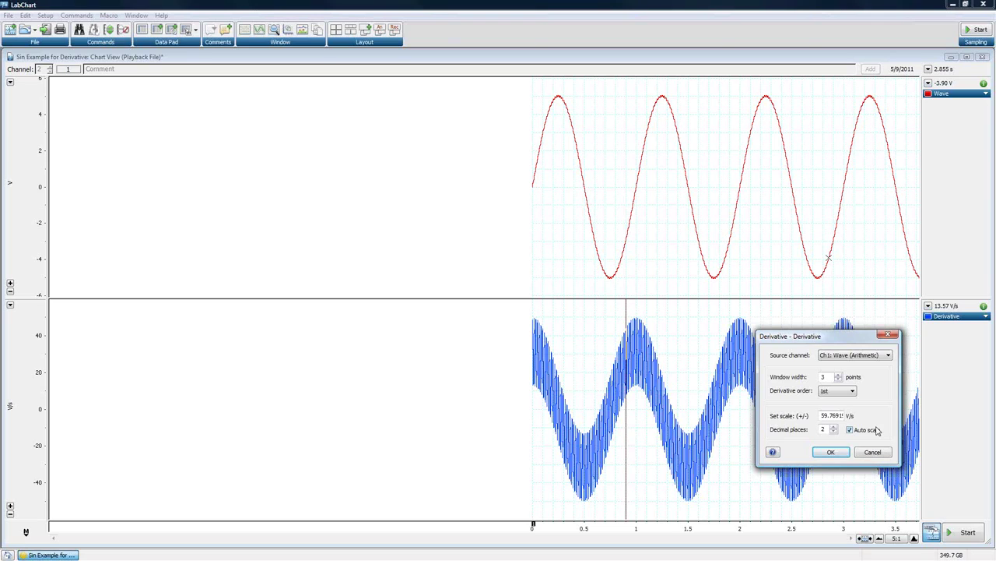
{"action": "left_click", "coordinate": [840, 376]}
{"action": "left_click", "coordinate": [831, 452]}
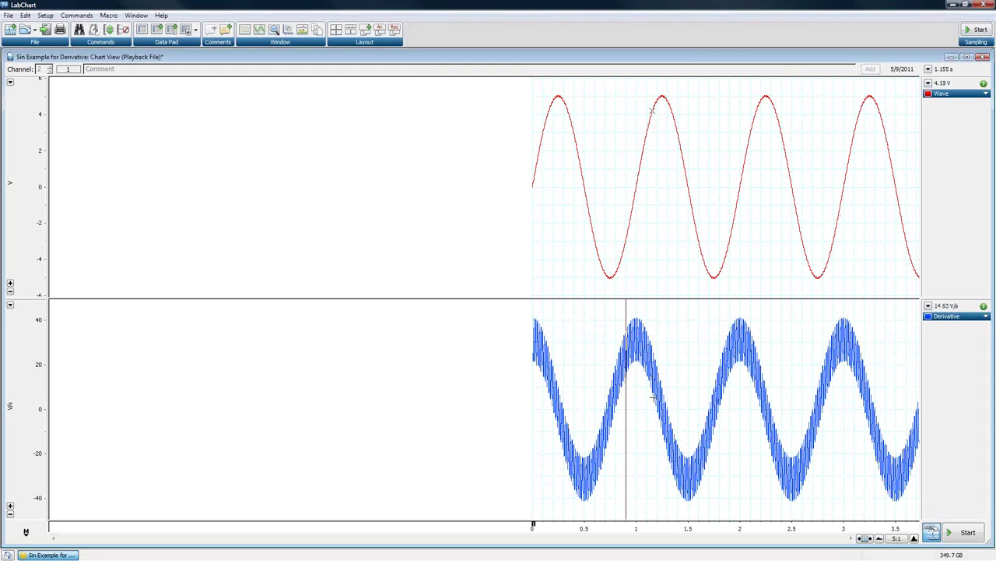
{"action": "left_click", "coordinate": [970, 321]}
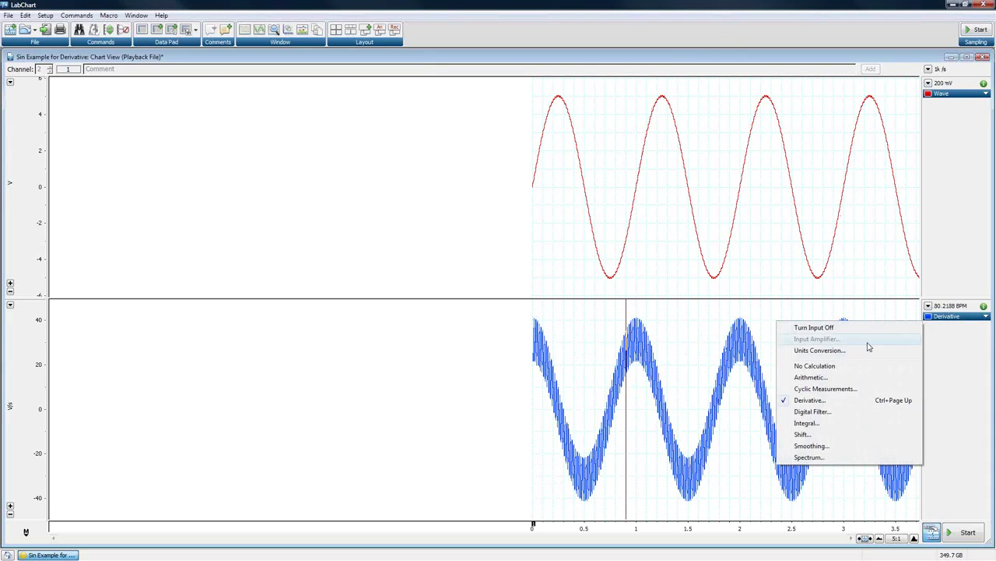
{"action": "left_click", "coordinate": [825, 402]}
{"action": "double_click", "coordinate": [821, 380]}
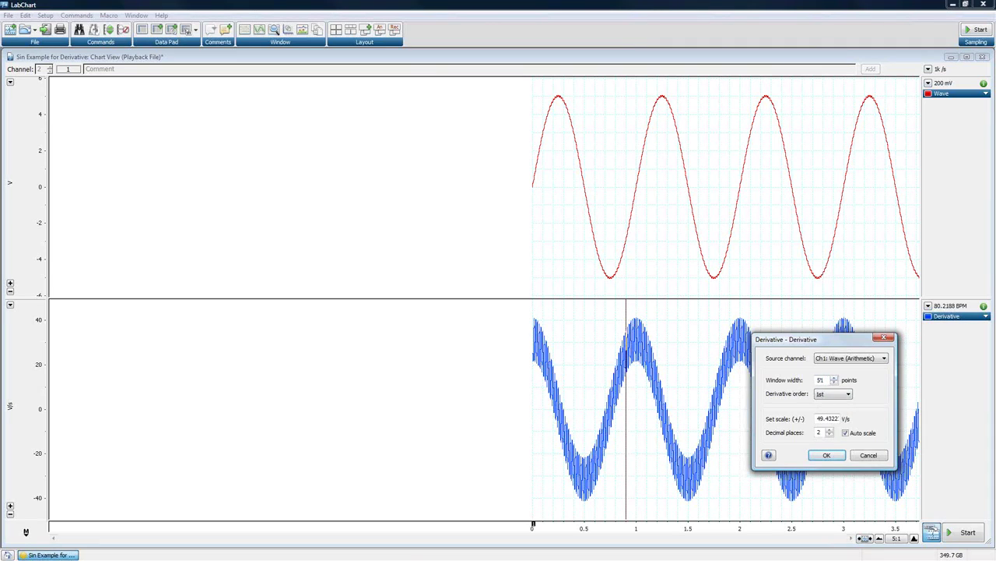
{"action": "type", "text": "51"}
{"action": "left_click", "coordinate": [827, 455]}
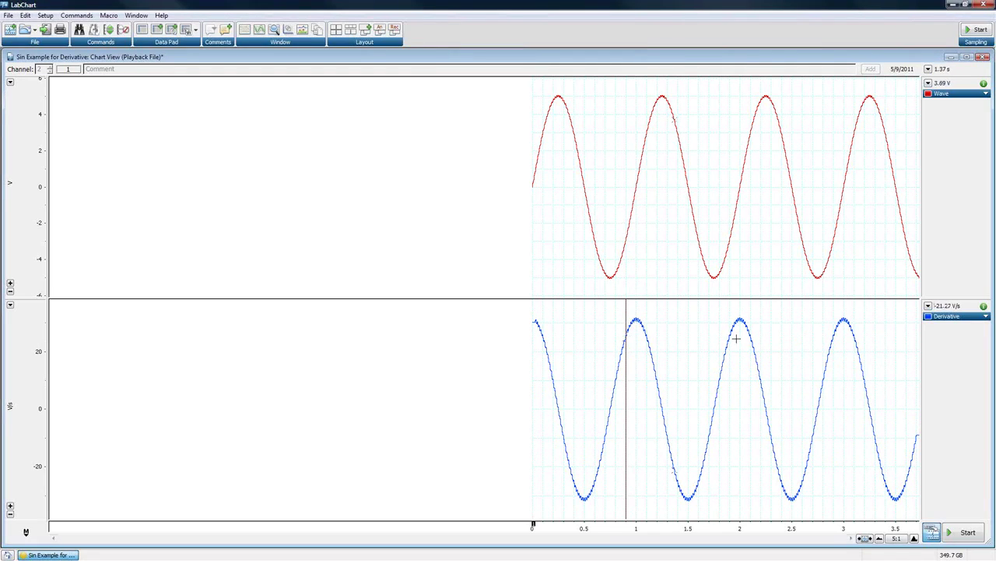
Step: Raise the derivative window width to 121 points
{"action": "left_click", "coordinate": [956, 318]}
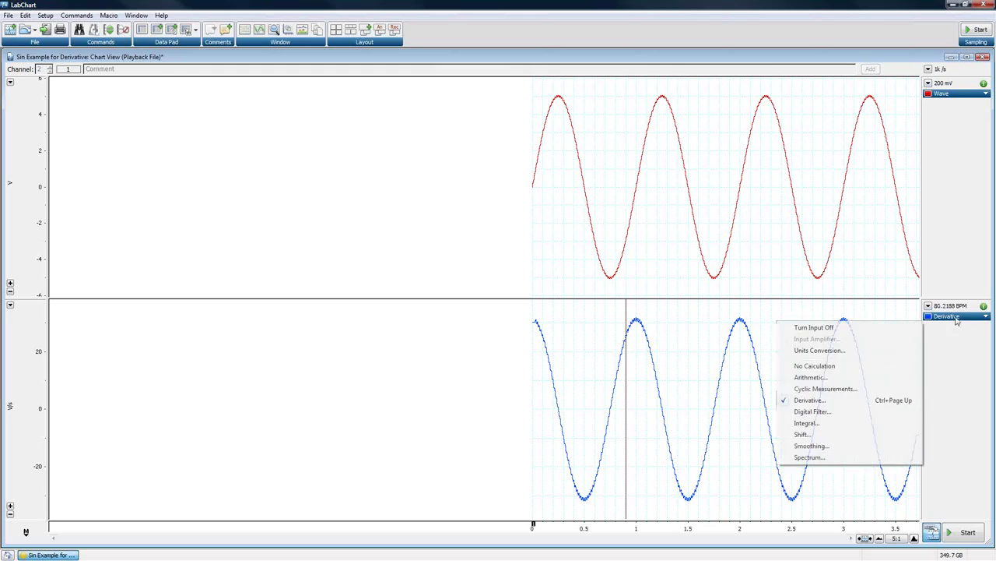
{"action": "left_click", "coordinate": [825, 398]}
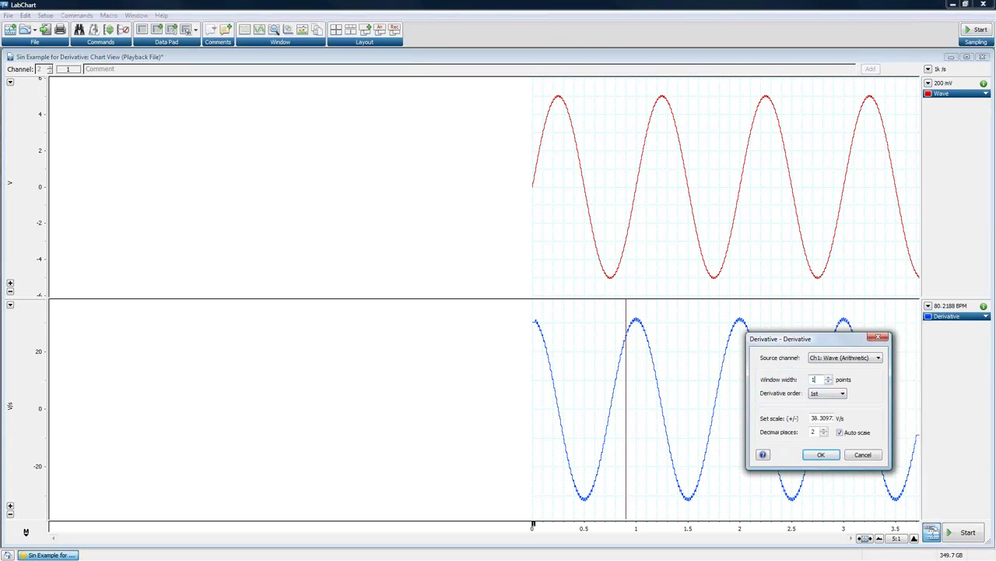
{"action": "left_click", "coordinate": [819, 455]}
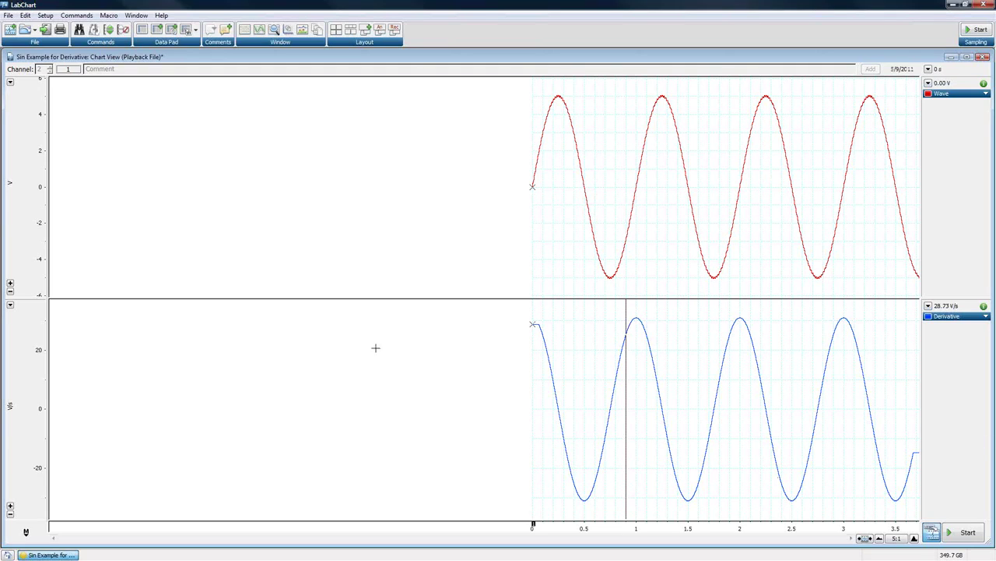
Step: Add Channel 3 as a 2nd-order derivative of Ch1: Wave
{"action": "right_click", "coordinate": [432, 337]}
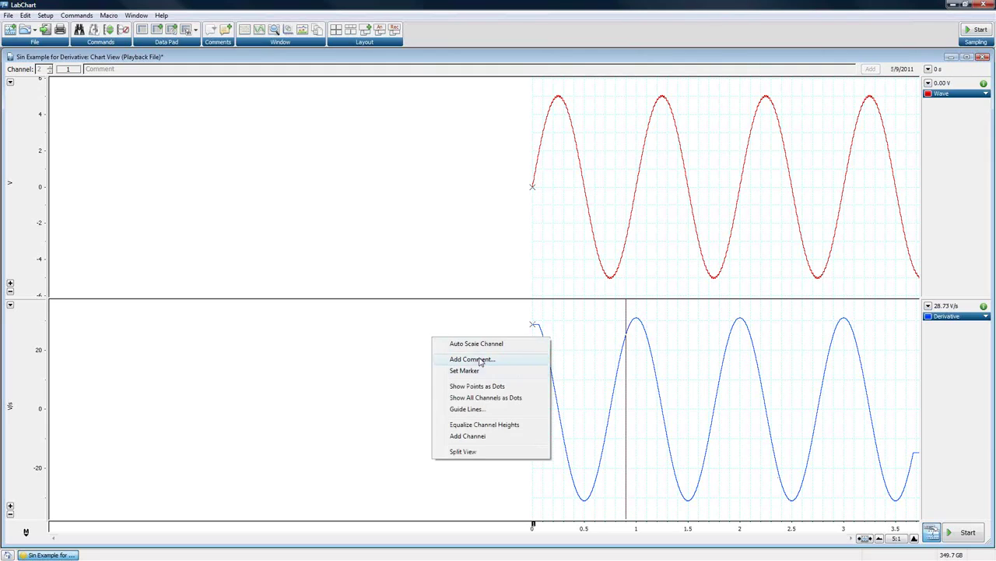
{"action": "left_click", "coordinate": [471, 436]}
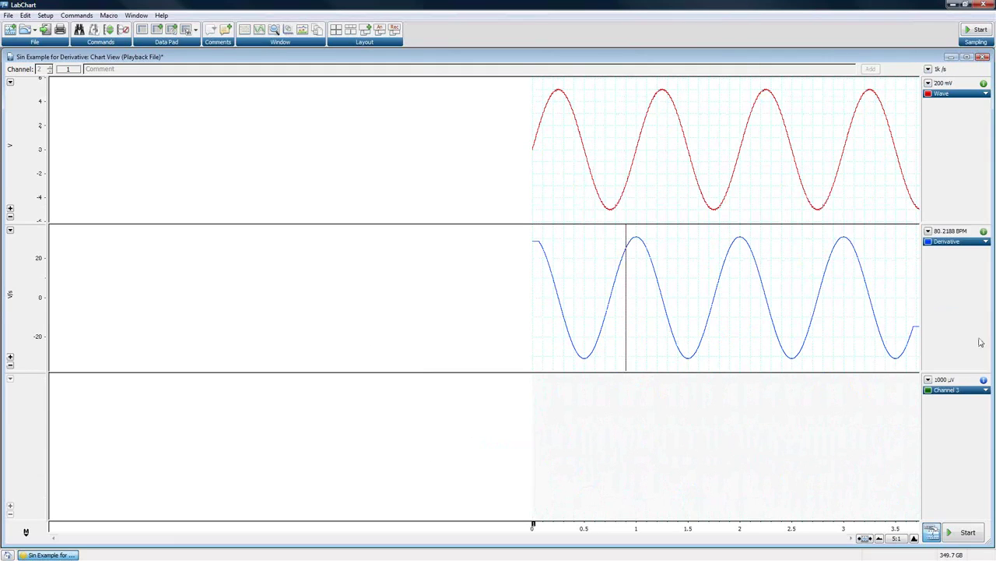
{"action": "left_click", "coordinate": [956, 389]}
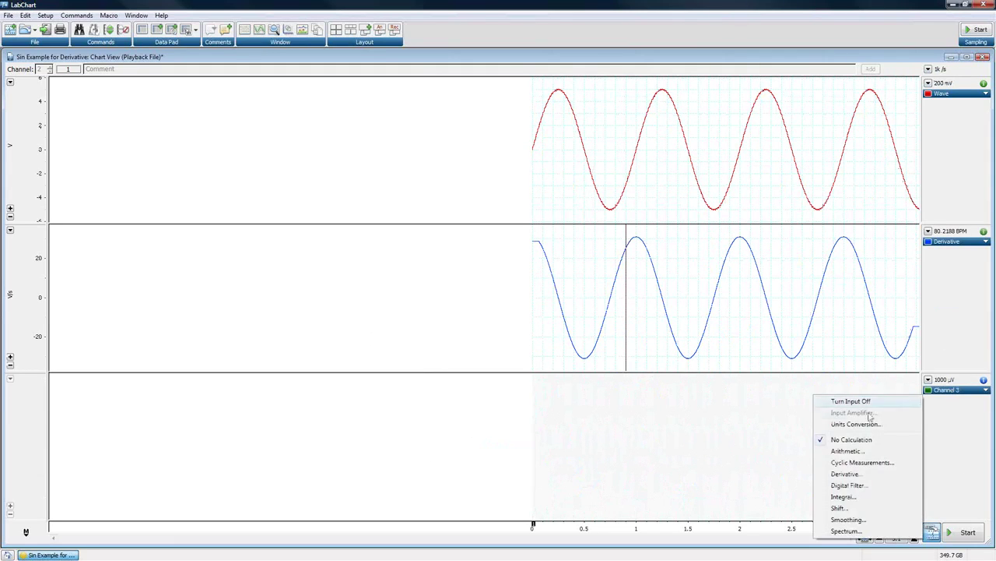
{"action": "left_click", "coordinate": [856, 473]}
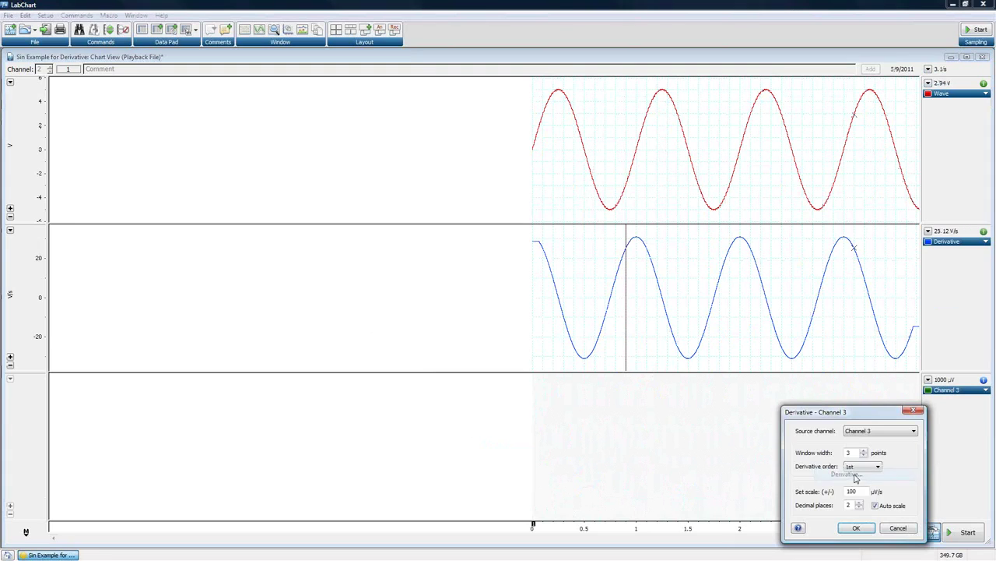
{"action": "left_click", "coordinate": [876, 431]}
{"action": "left_click", "coordinate": [860, 450]}
{"action": "left_click", "coordinate": [859, 465]}
{"action": "left_click", "coordinate": [861, 483]}
{"action": "left_click_drag", "start_coordinate": [851, 452], "coordinate": [823, 455]}
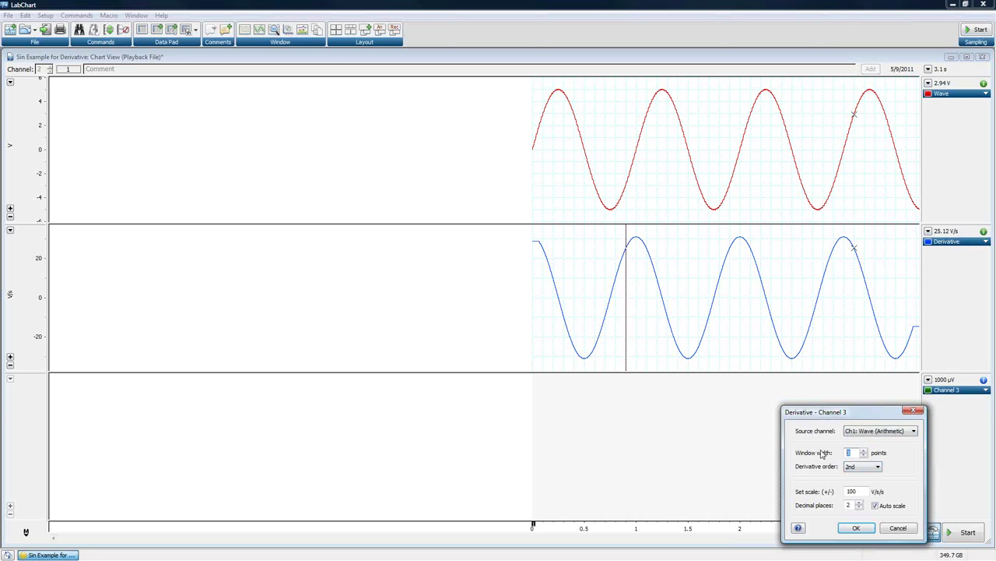
{"action": "left_click", "coordinate": [856, 528]}
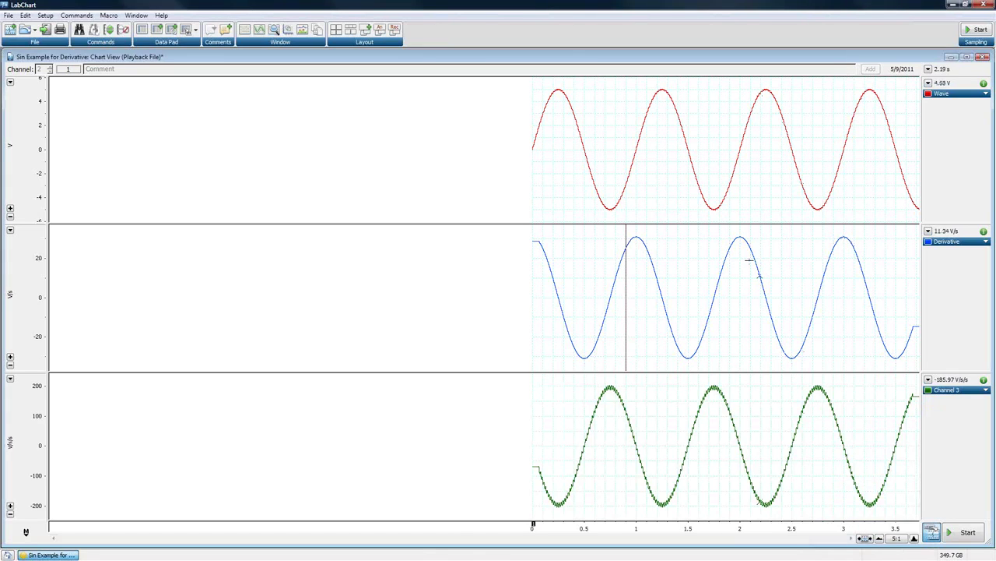
Step: Change Channel 3's derivative window width from 121 to 15 points
{"action": "left_click", "coordinate": [952, 390]}
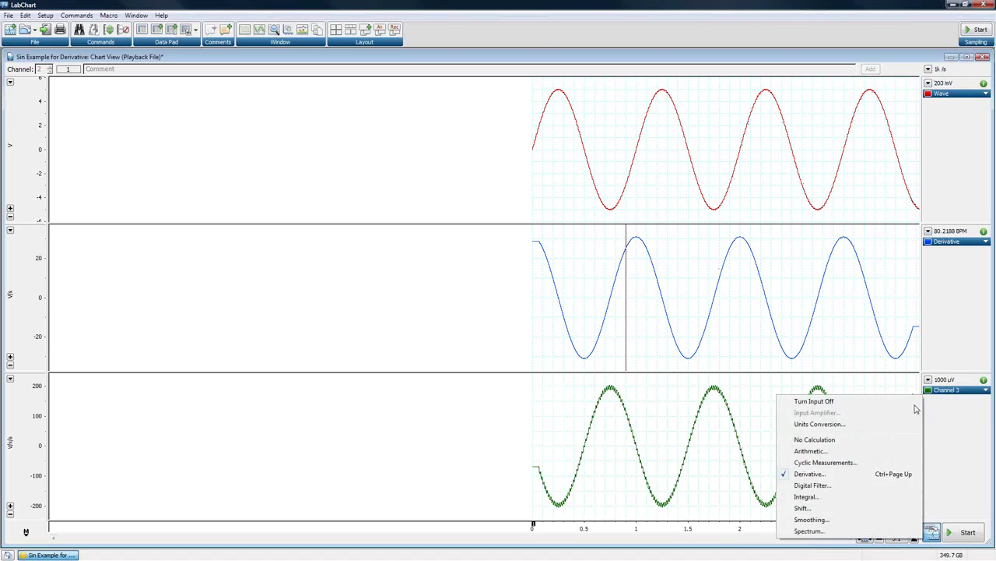
{"action": "left_click", "coordinate": [831, 474]}
{"action": "double_click", "coordinate": [831, 452]}
{"action": "type", "text": "15"}
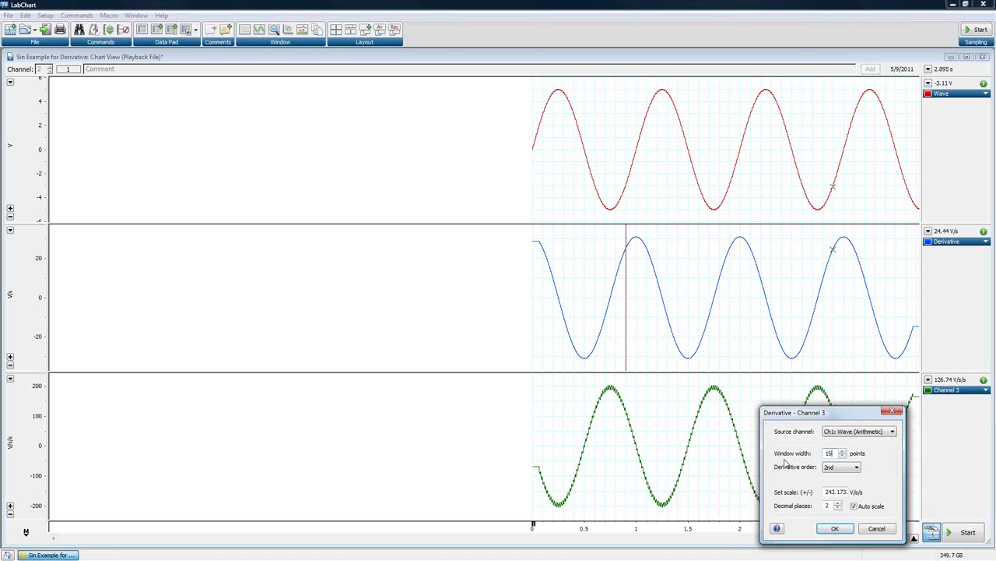
{"action": "left_click", "coordinate": [835, 528]}
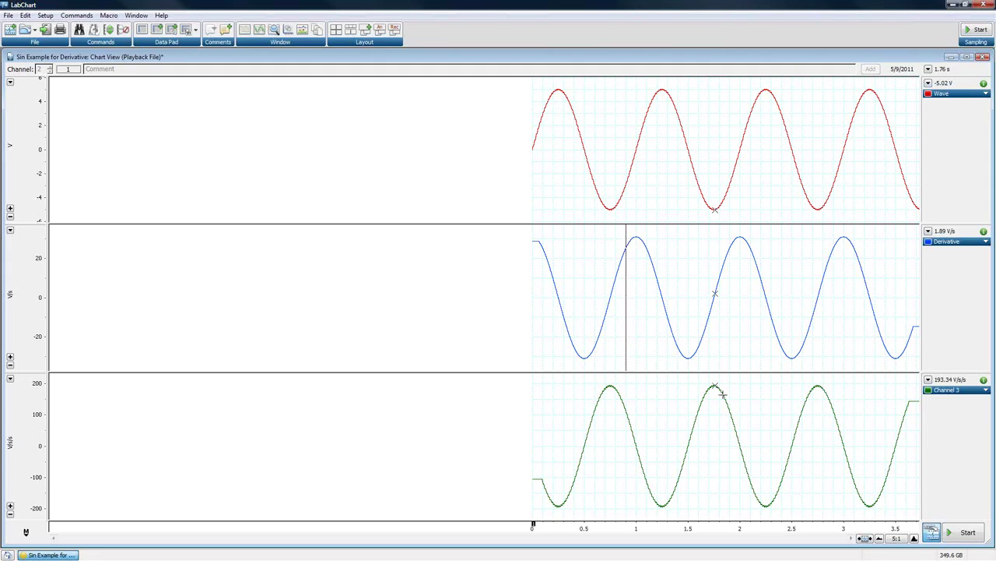
Step: Close the derivative example without saving, then close Pressure Volume's XY View and Chart View
{"action": "left_click", "coordinate": [983, 57]}
{"action": "left_click", "coordinate": [507, 322]}
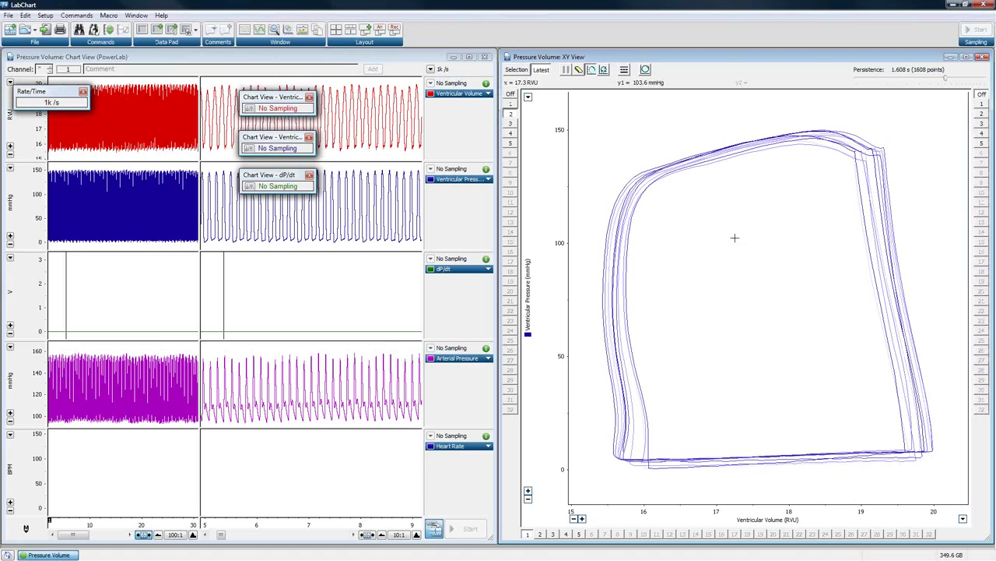
{"action": "left_click", "coordinate": [417, 534]}
{"action": "left_click", "coordinate": [416, 534]}
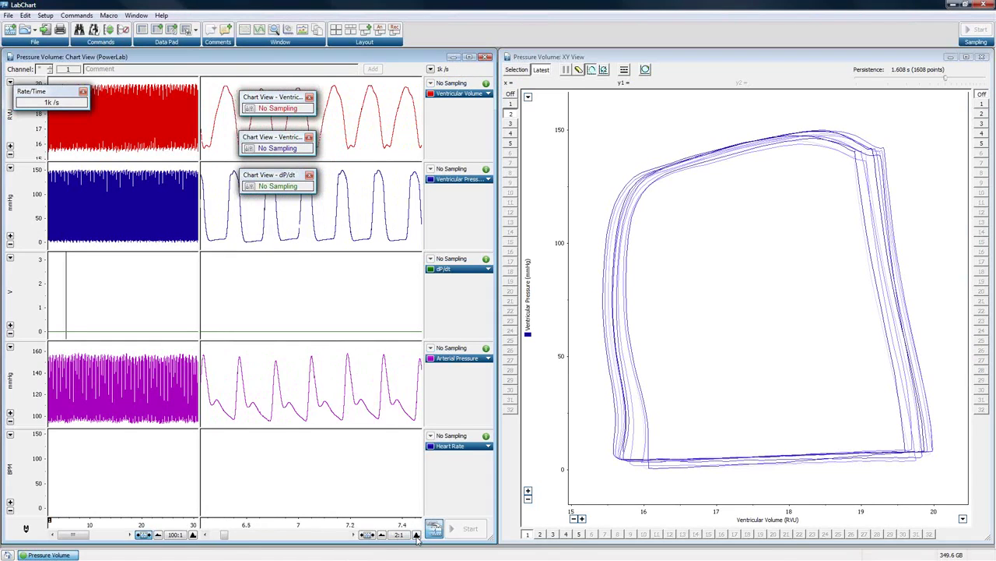
{"action": "left_click", "coordinate": [981, 57]}
{"action": "left_click", "coordinate": [485, 58]}
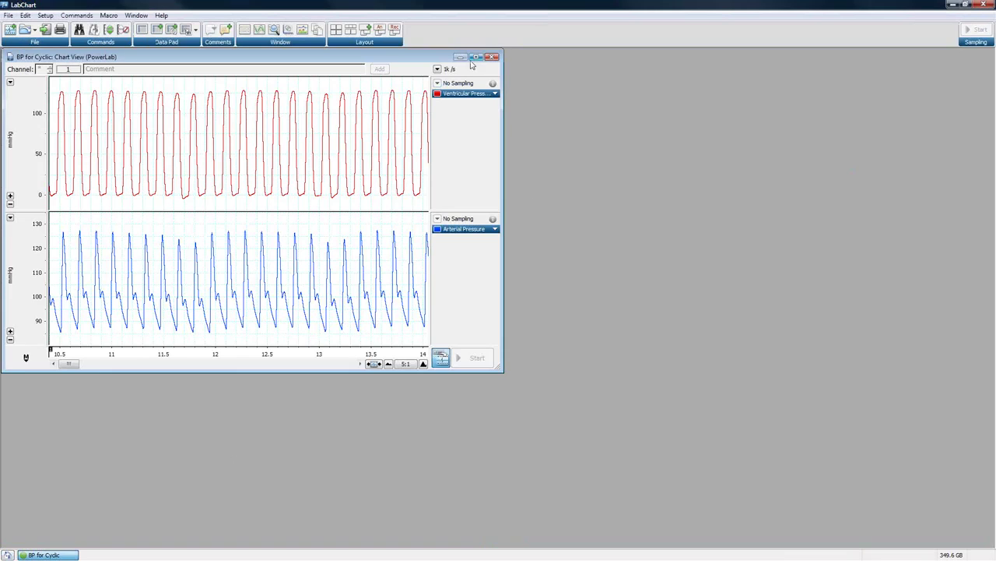
Step: Enlarge the chart and set the number of channels to 3
{"action": "left_click", "coordinate": [475, 56]}
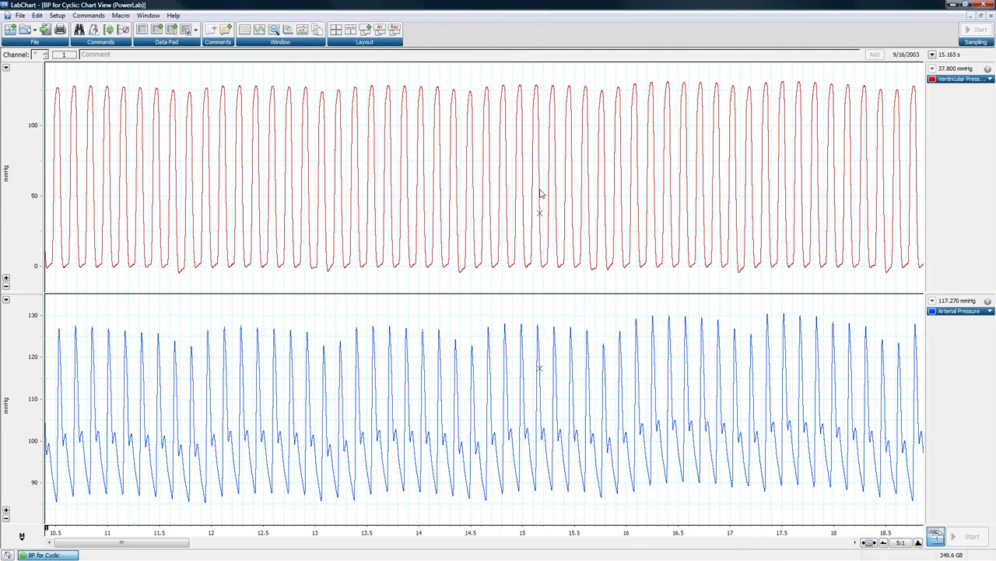
{"action": "key", "text": "ctrl+shift+y"}
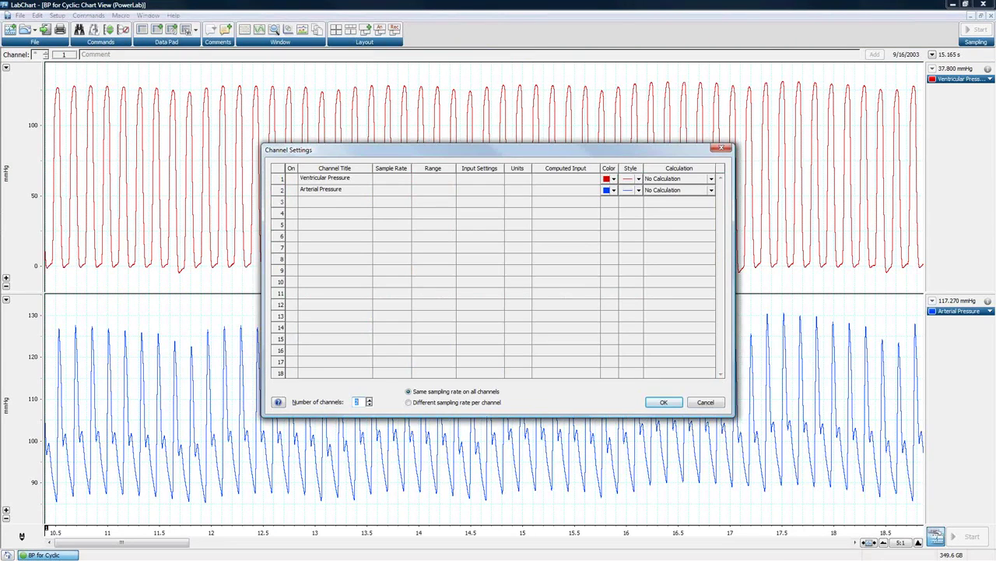
{"action": "type", "text": "3"}
{"action": "left_click", "coordinate": [664, 401]}
Step: Make Channel 3 a 2nd-order derivative of Ventricular Pressure
{"action": "left_click", "coordinate": [950, 387]}
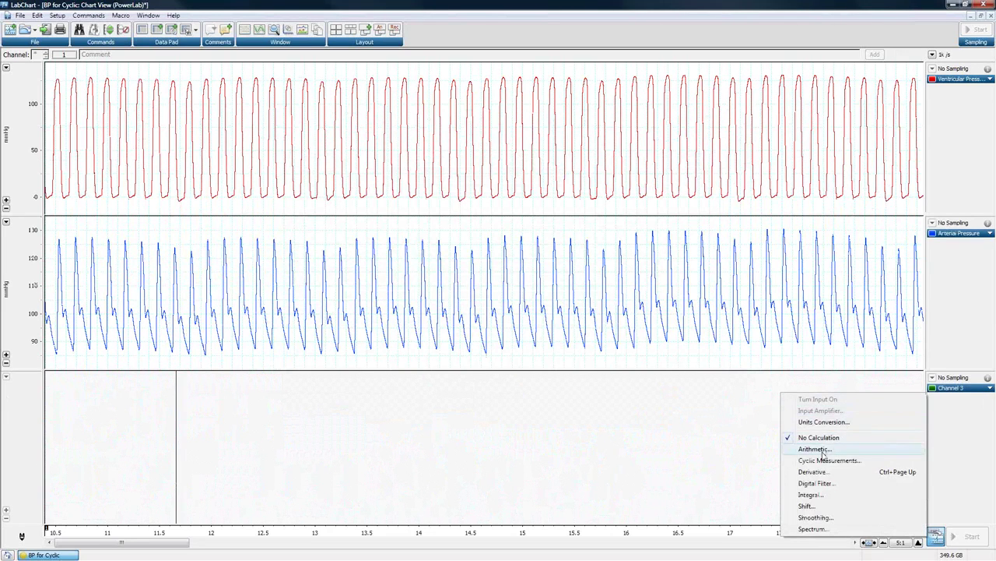
{"action": "left_click", "coordinate": [822, 472]}
{"action": "left_click", "coordinate": [825, 467]}
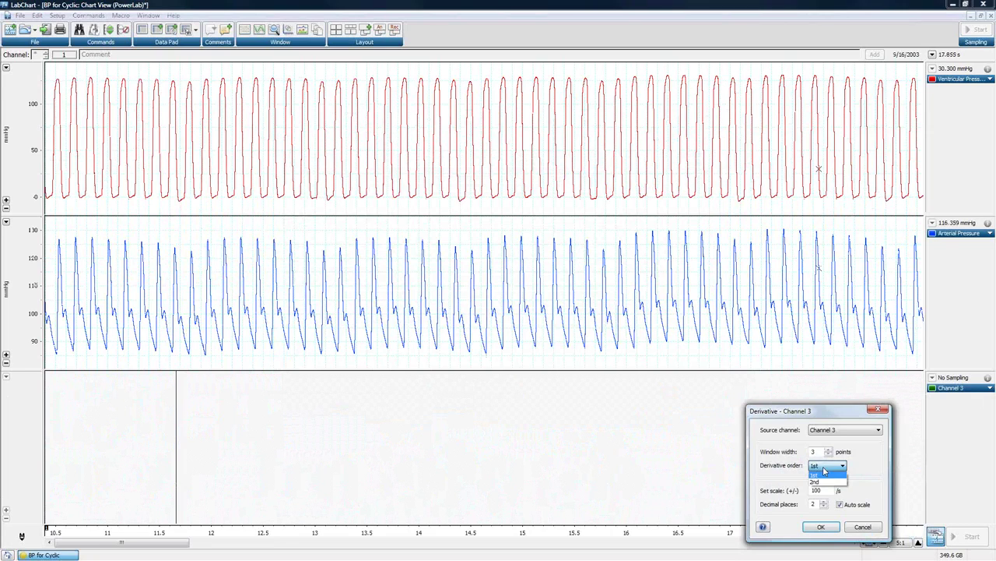
{"action": "left_click", "coordinate": [824, 482]}
{"action": "left_click", "coordinate": [832, 433]}
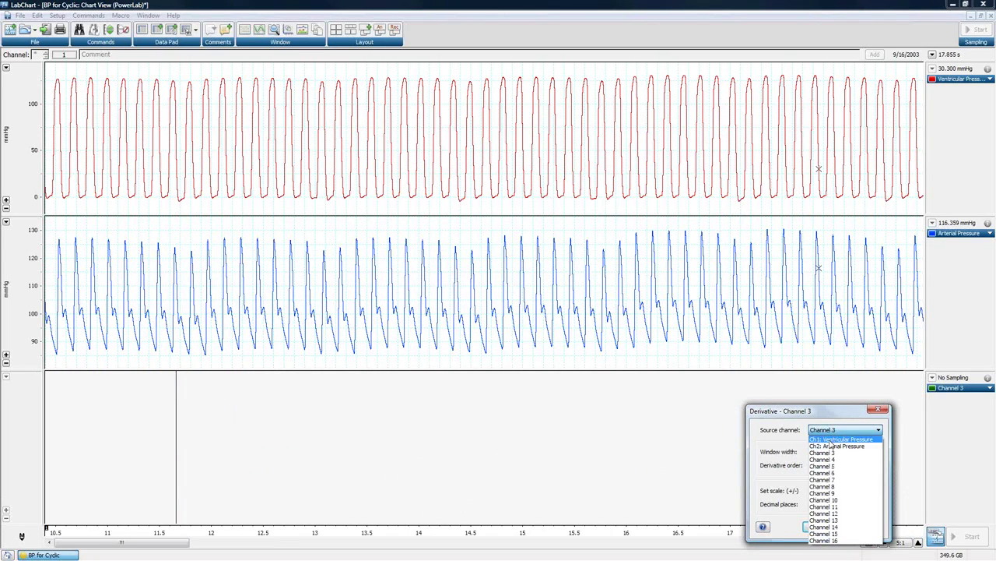
{"action": "left_click", "coordinate": [830, 441]}
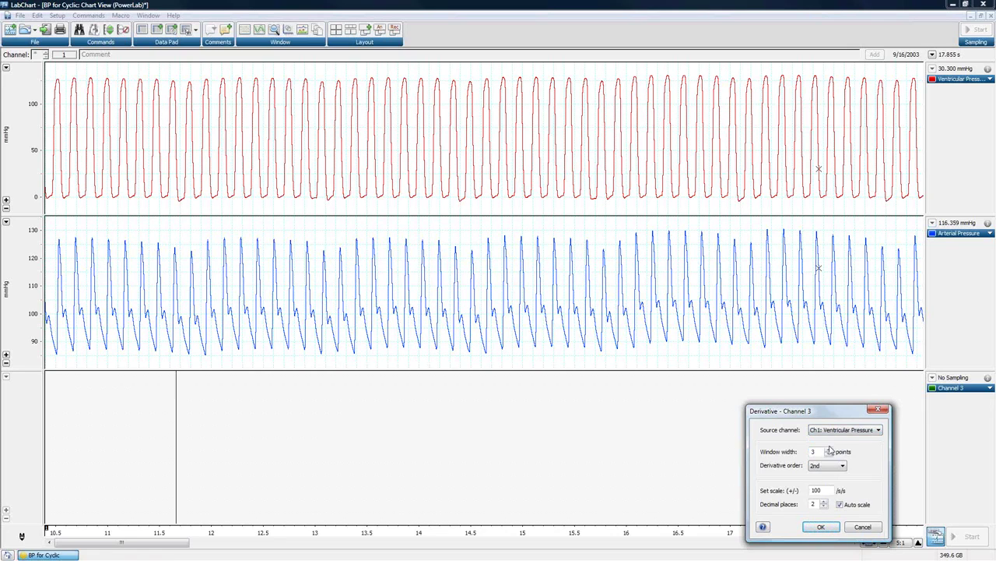
{"action": "left_click", "coordinate": [825, 527]}
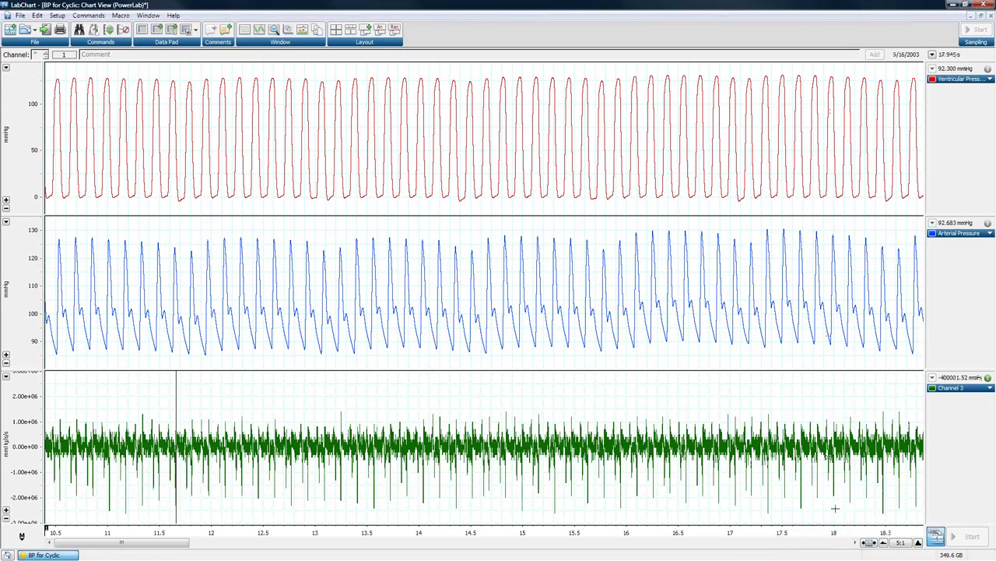
Step: Widen Channel 3's derivative window to 41 points
{"action": "left_click", "coordinate": [955, 389]}
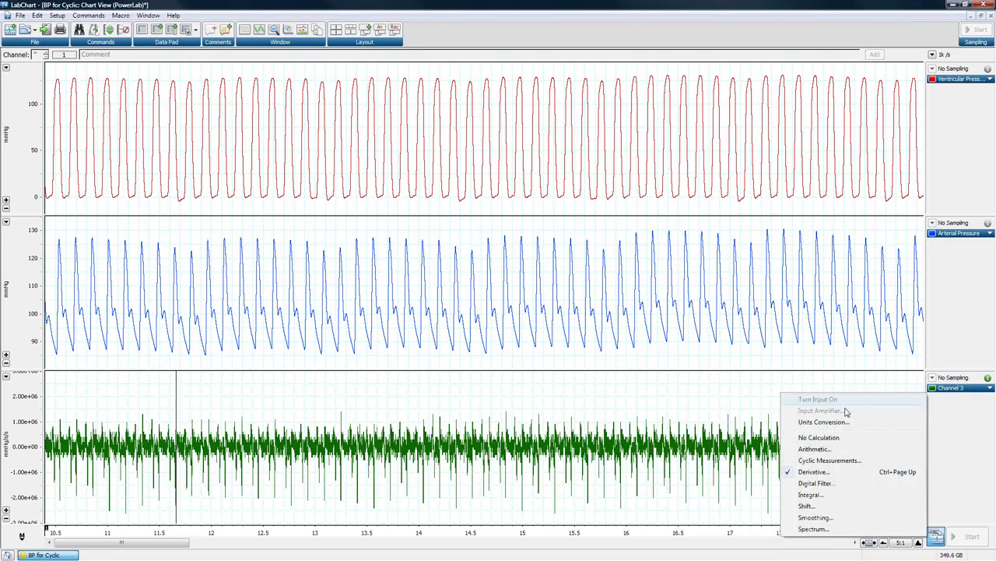
{"action": "left_click", "coordinate": [813, 472]}
{"action": "double_click", "coordinate": [809, 449]}
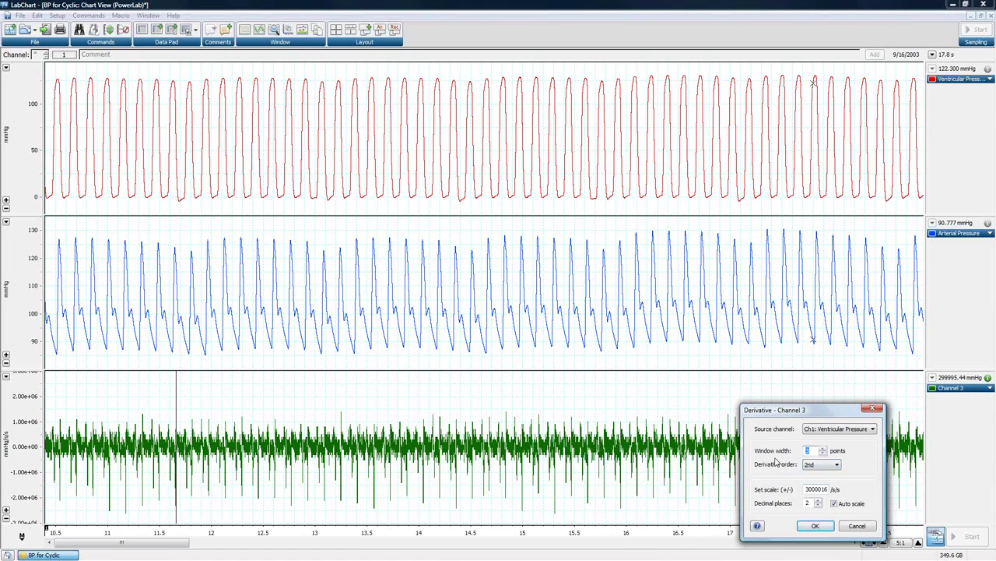
{"action": "left_click", "coordinate": [815, 526]}
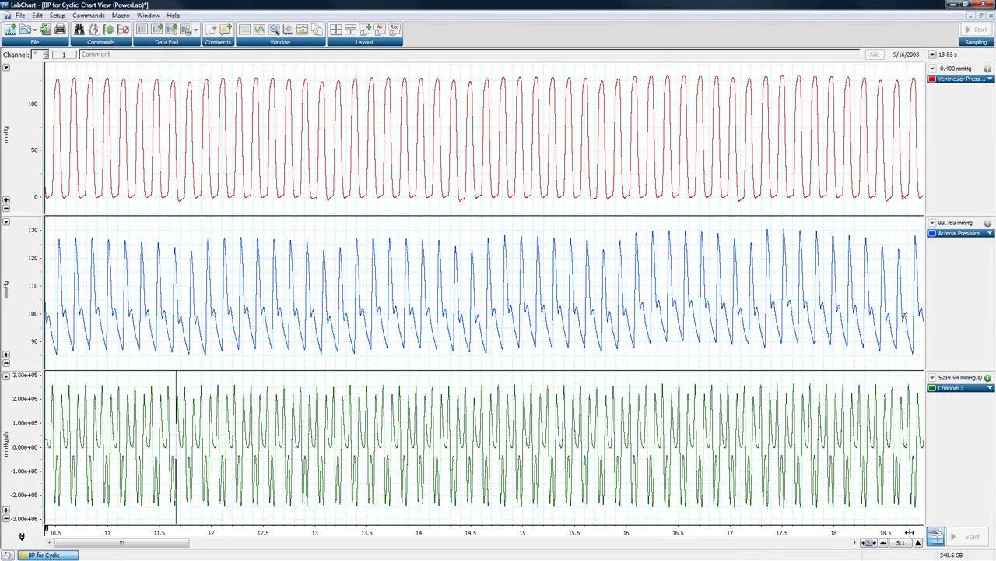
Step: Zoom the time axis to 1:1, mark a derivative peak, then close the blood-pressure file unsaved
{"action": "left_click", "coordinate": [919, 542]}
{"action": "left_click", "coordinate": [919, 542]}
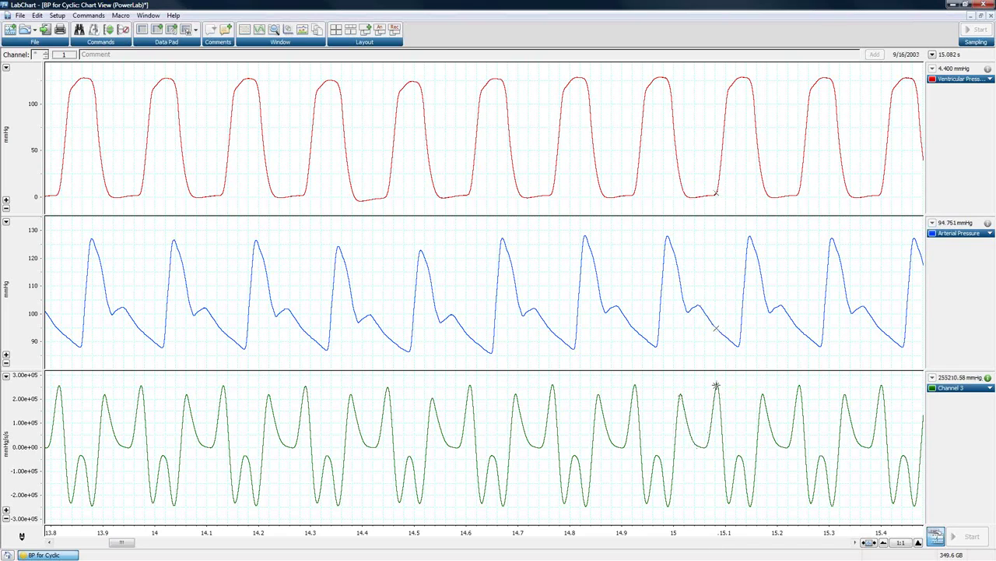
{"action": "left_click", "coordinate": [716, 385]}
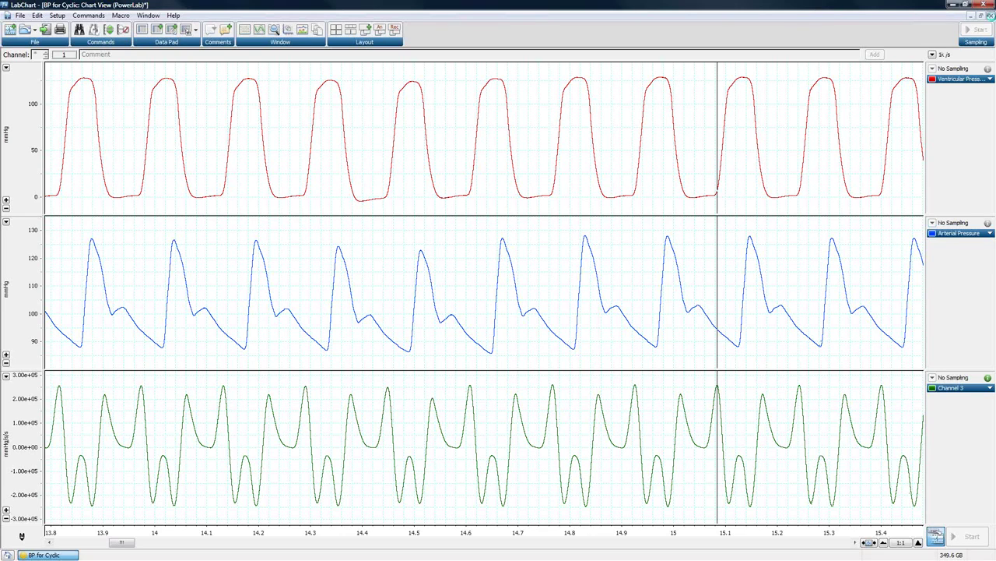
{"action": "left_click", "coordinate": [991, 16]}
{"action": "left_click", "coordinate": [513, 327]}
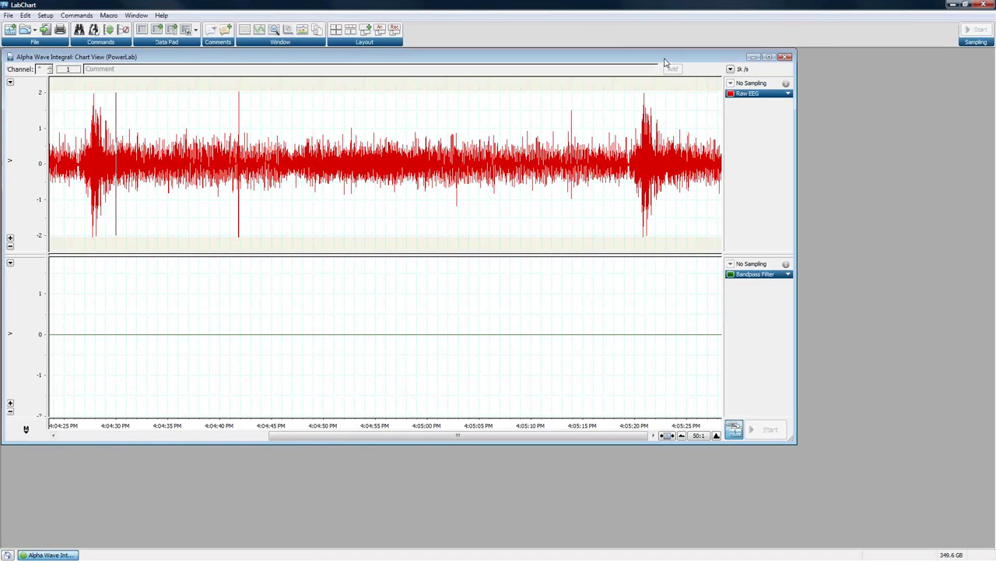
{"action": "left_click", "coordinate": [786, 58]}
{"action": "left_click", "coordinate": [347, 58]}
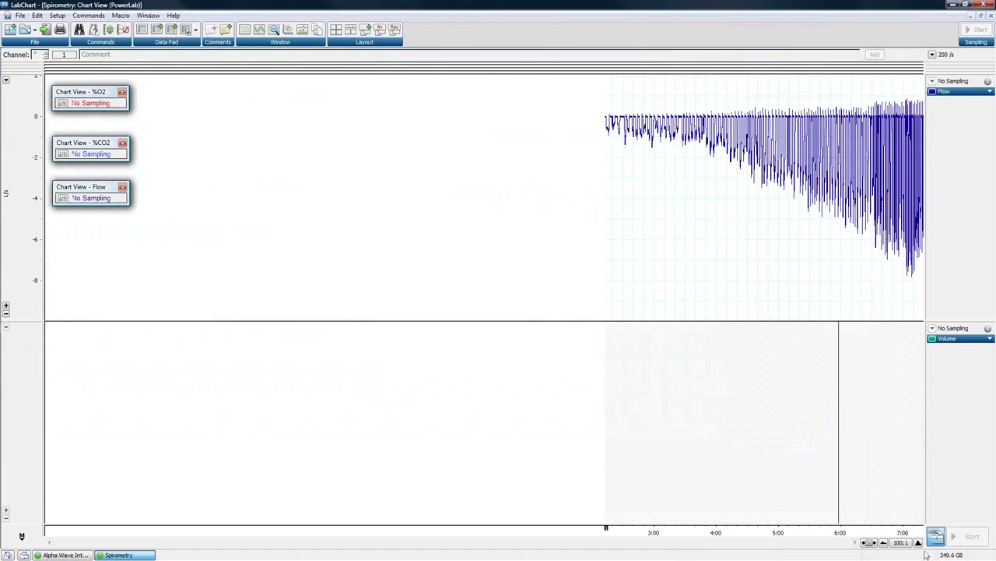
{"action": "left_click", "coordinate": [919, 542]}
{"action": "left_click", "coordinate": [918, 543]}
{"action": "left_click", "coordinate": [918, 543]}
{"action": "left_click", "coordinate": [919, 542]}
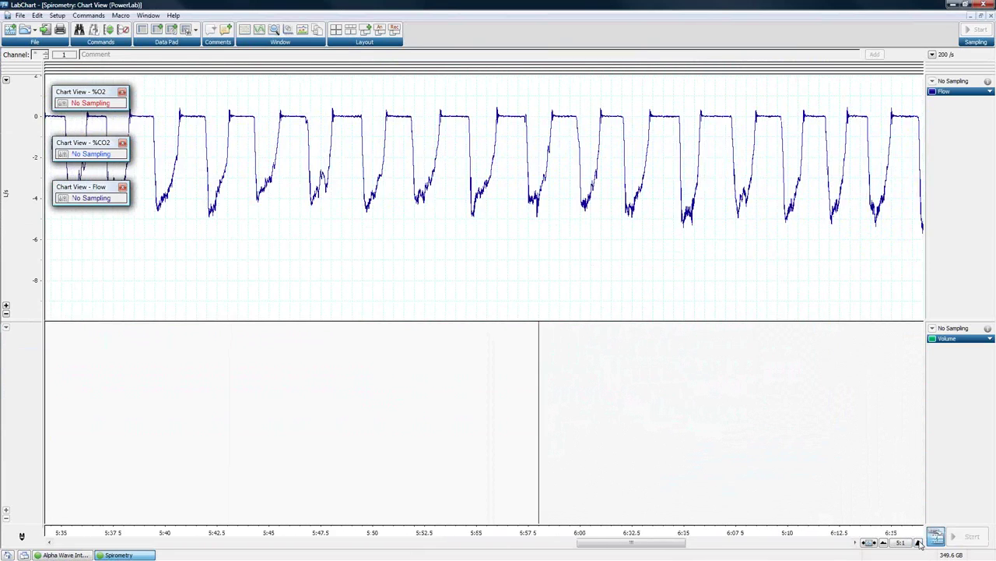
{"action": "left_click", "coordinate": [918, 543]}
{"action": "mouse_move", "coordinate": [410, 99]}
{"action": "left_mouse_down"}
{"action": "mouse_move", "coordinate": [455, 127]}
{"action": "mouse_move", "coordinate": [509, 214]}
{"action": "mouse_move", "coordinate": [551, 243]}
{"action": "left_mouse_up"}
{"action": "left_click", "coordinate": [522, 175]}
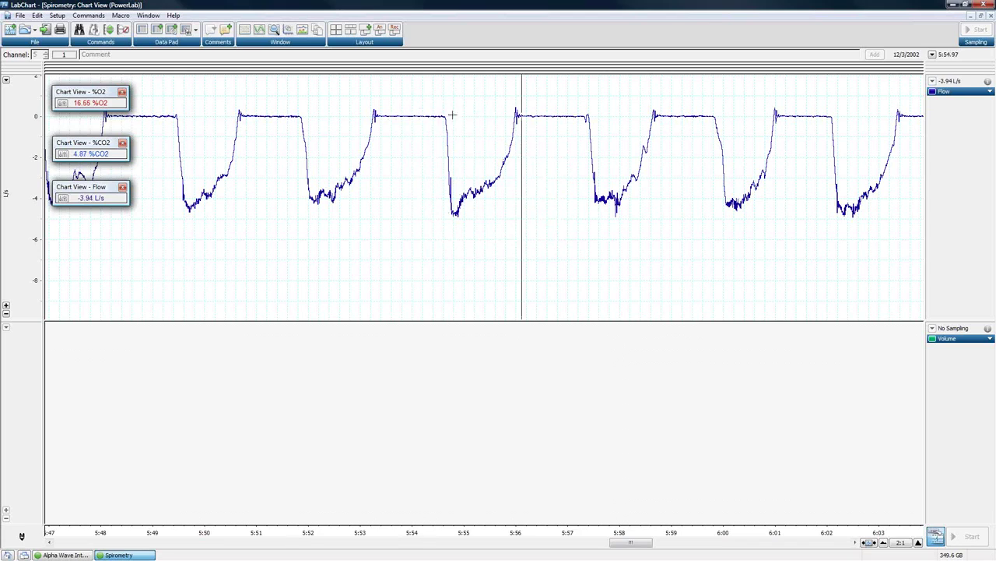
{"action": "left_click_drag", "start_coordinate": [437, 101], "coordinate": [537, 232]}
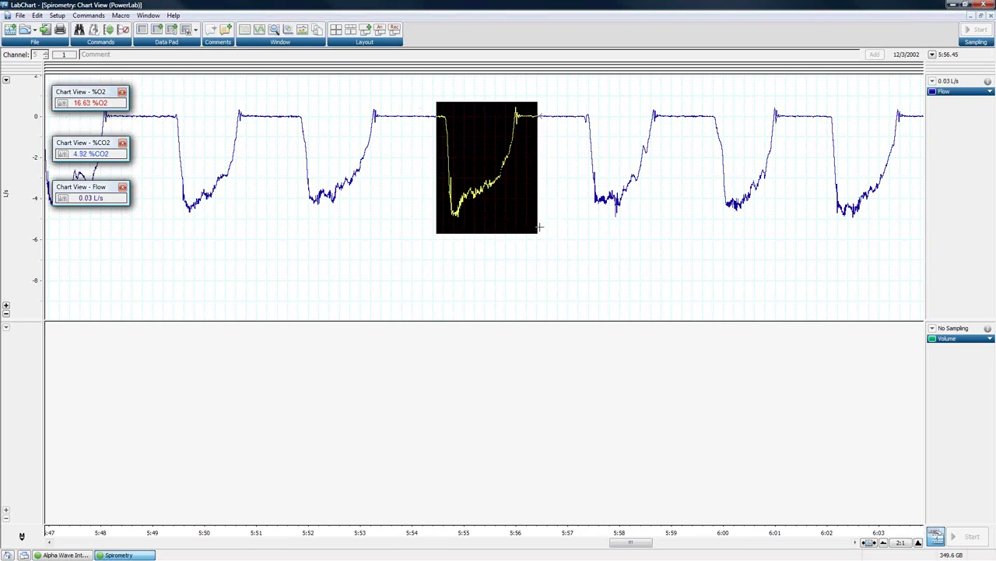
{"action": "mouse_move", "coordinate": [438, 105]}
{"action": "left_mouse_down"}
{"action": "mouse_move", "coordinate": [463, 133]}
{"action": "mouse_move", "coordinate": [491, 218]}
{"action": "mouse_move", "coordinate": [530, 225]}
{"action": "mouse_move", "coordinate": [518, 225]}
{"action": "left_mouse_up"}
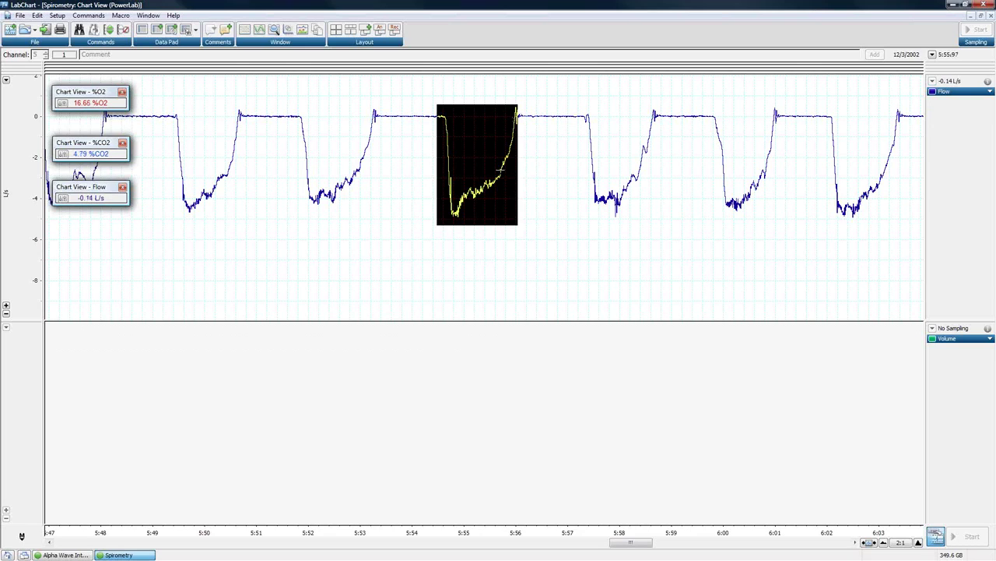
{"action": "left_click", "coordinate": [470, 137]}
{"action": "mouse_move", "coordinate": [445, 107]}
{"action": "left_mouse_down"}
{"action": "mouse_move", "coordinate": [500, 229]}
{"action": "mouse_move", "coordinate": [518, 237]}
{"action": "left_mouse_up"}
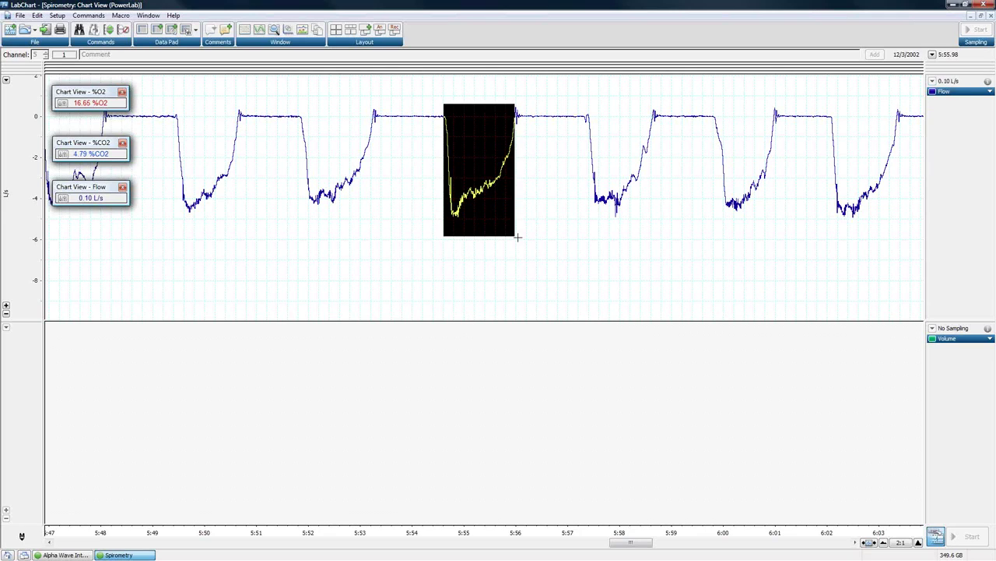
{"action": "left_click", "coordinate": [508, 167]}
{"action": "mouse_move", "coordinate": [445, 102]}
{"action": "left_mouse_down"}
{"action": "mouse_move", "coordinate": [478, 228]}
{"action": "mouse_move", "coordinate": [516, 257]}
{"action": "left_mouse_up"}
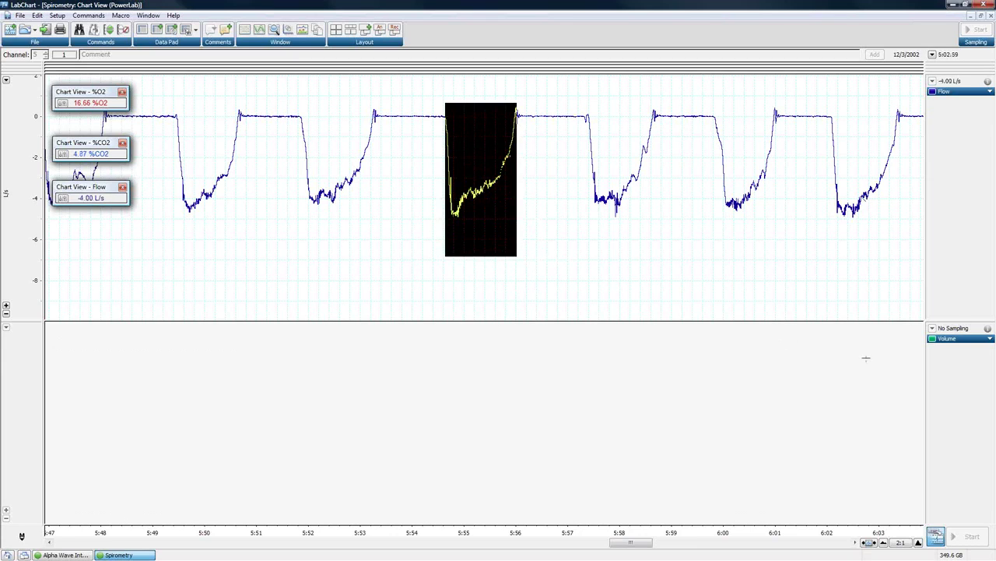
{"action": "left_click", "coordinate": [964, 340]}
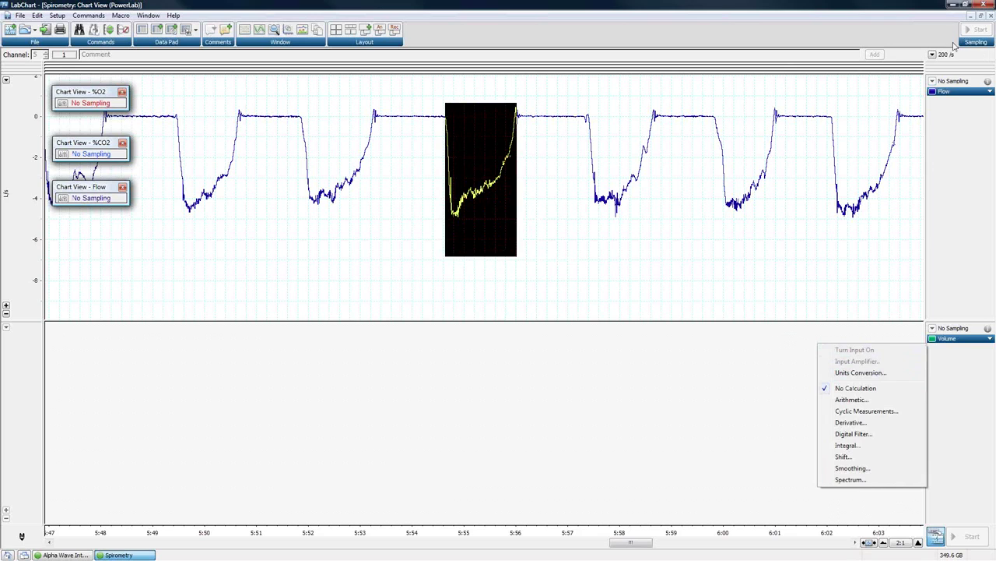
{"action": "left_click", "coordinate": [991, 16]}
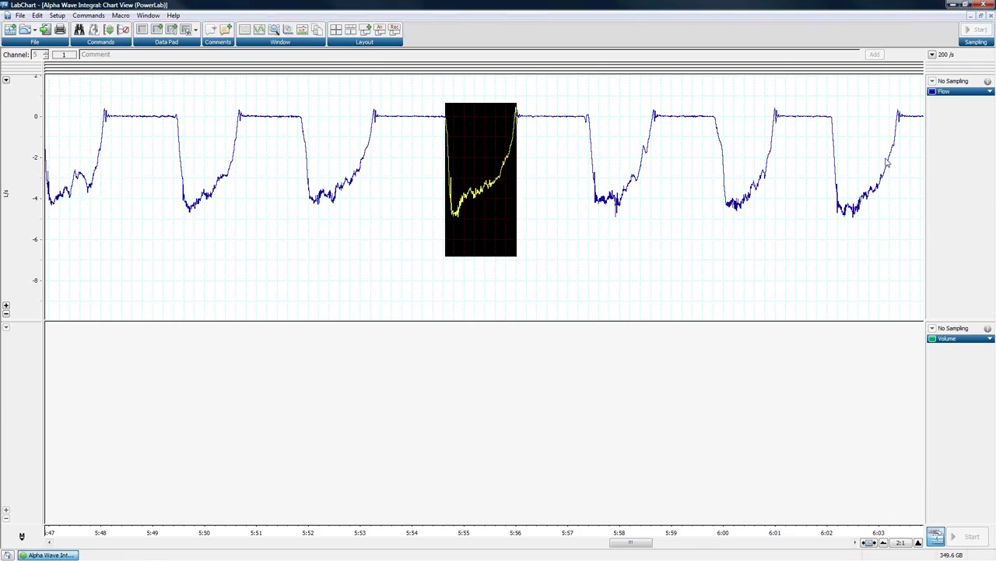
Step: Open Sin Example for Derivative and make its Derivative channel a standard, no-reset integral of Wave
{"action": "left_click", "coordinate": [991, 16]}
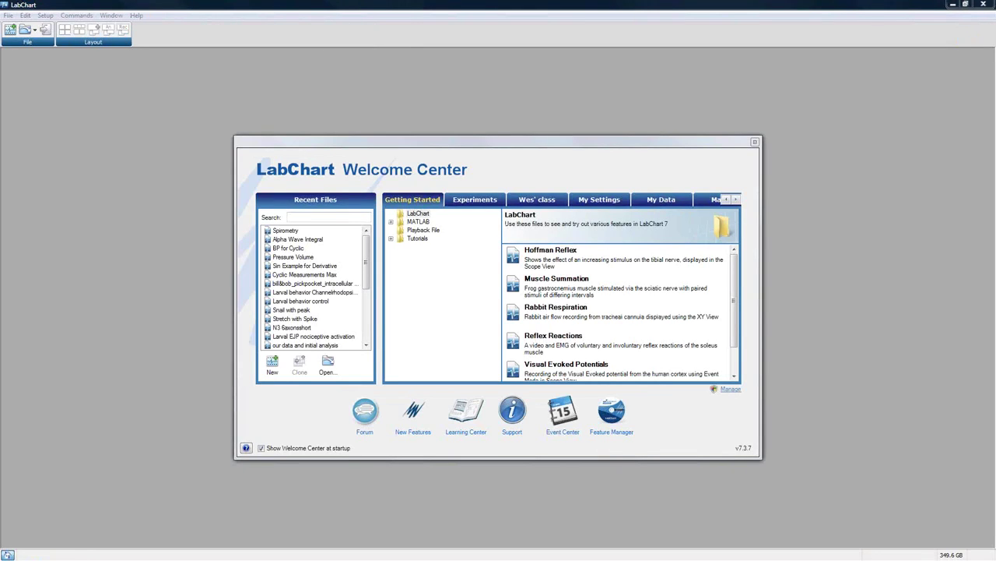
{"action": "double_click", "coordinate": [304, 265]}
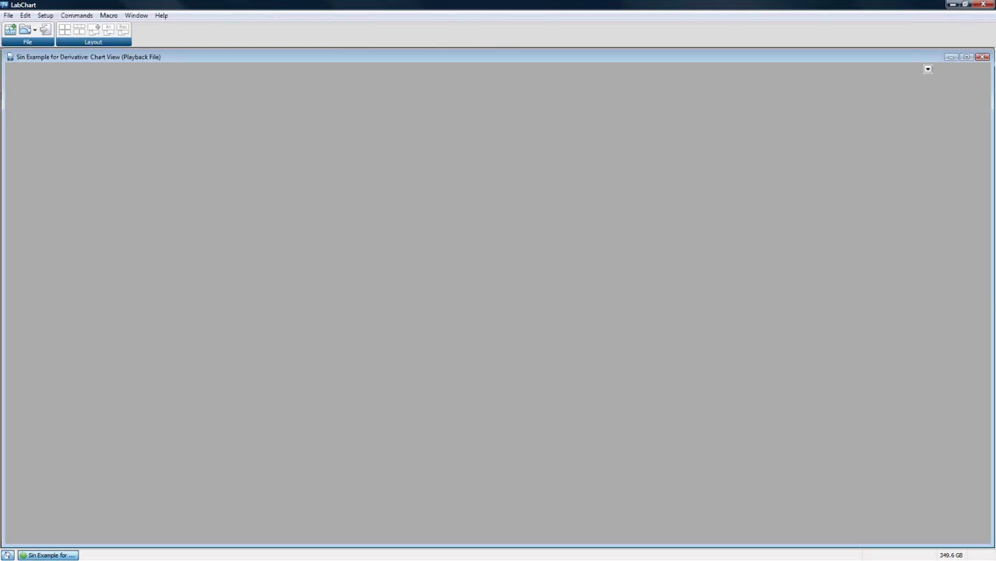
{"action": "left_click", "coordinate": [956, 316]}
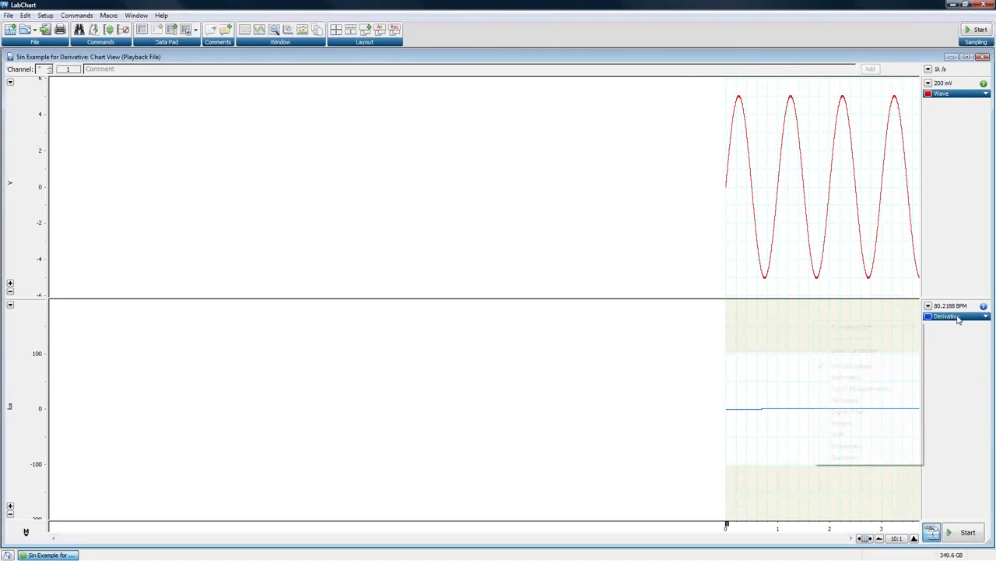
{"action": "left_click", "coordinate": [854, 423]}
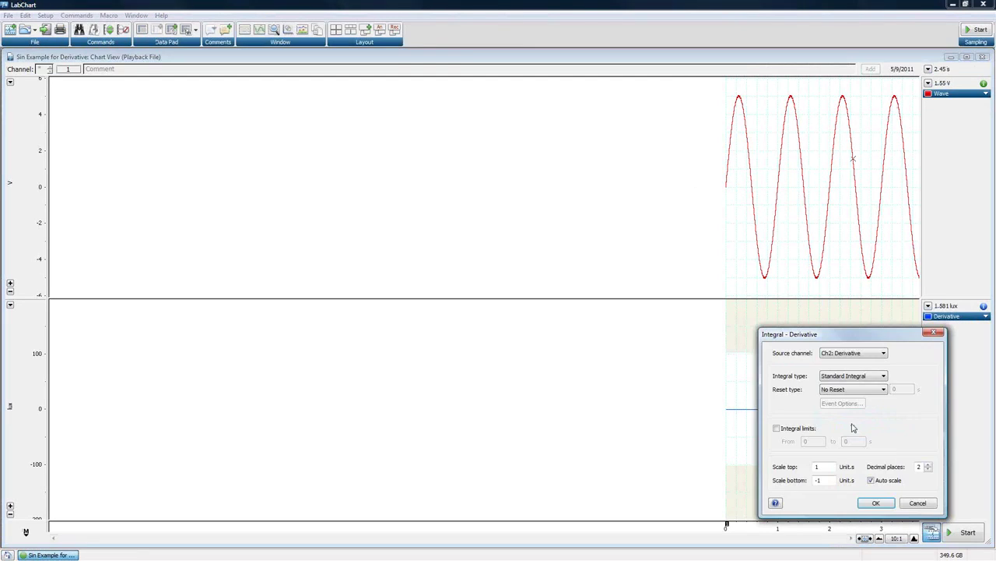
{"action": "left_click", "coordinate": [862, 355]}
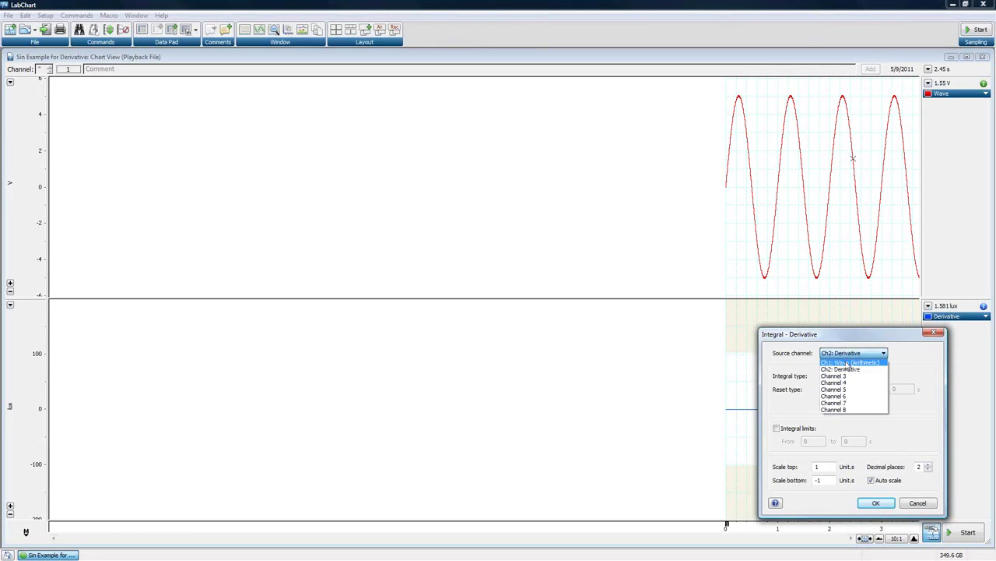
{"action": "left_click", "coordinate": [849, 363]}
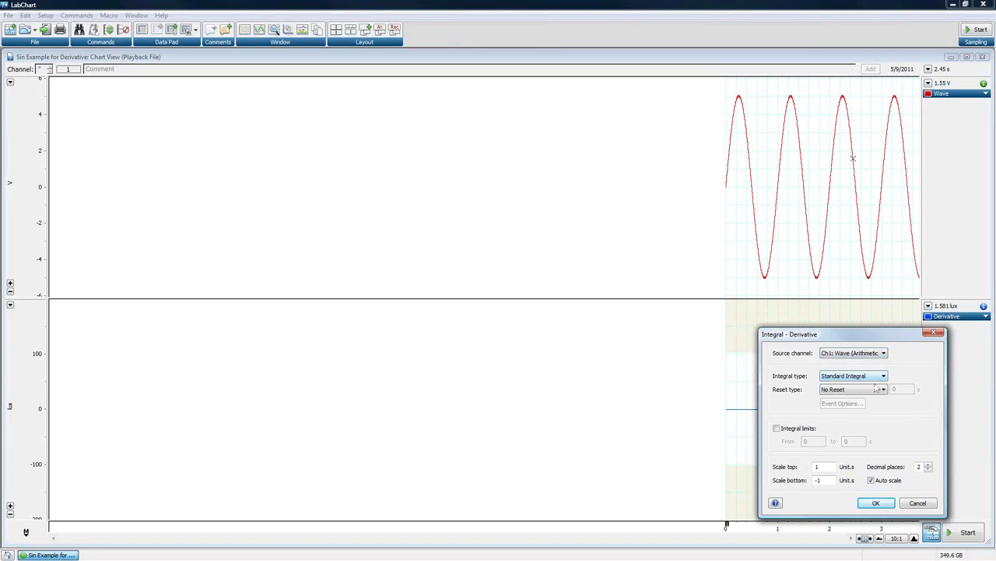
{"action": "left_click", "coordinate": [876, 504]}
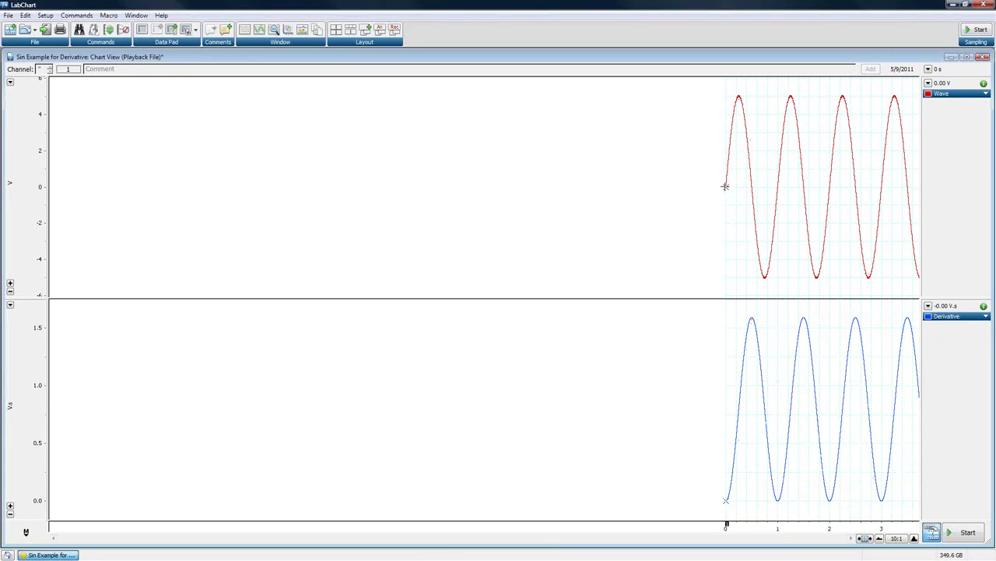
{"action": "left_click_drag", "start_coordinate": [728, 187], "coordinate": [752, 190]}
{"action": "left_click_drag", "start_coordinate": [727, 527], "coordinate": [753, 530]}
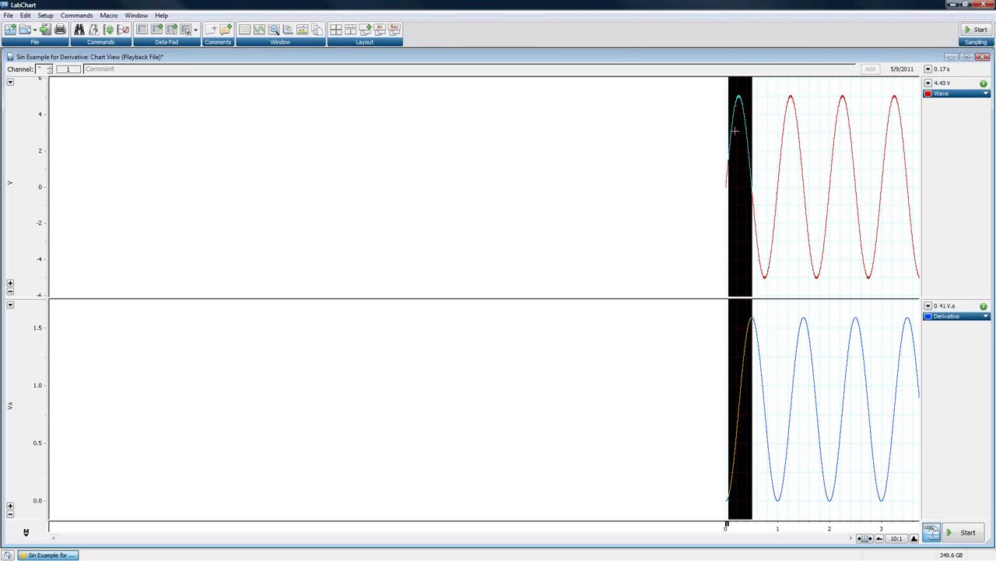
{"action": "left_click", "coordinate": [735, 94]}
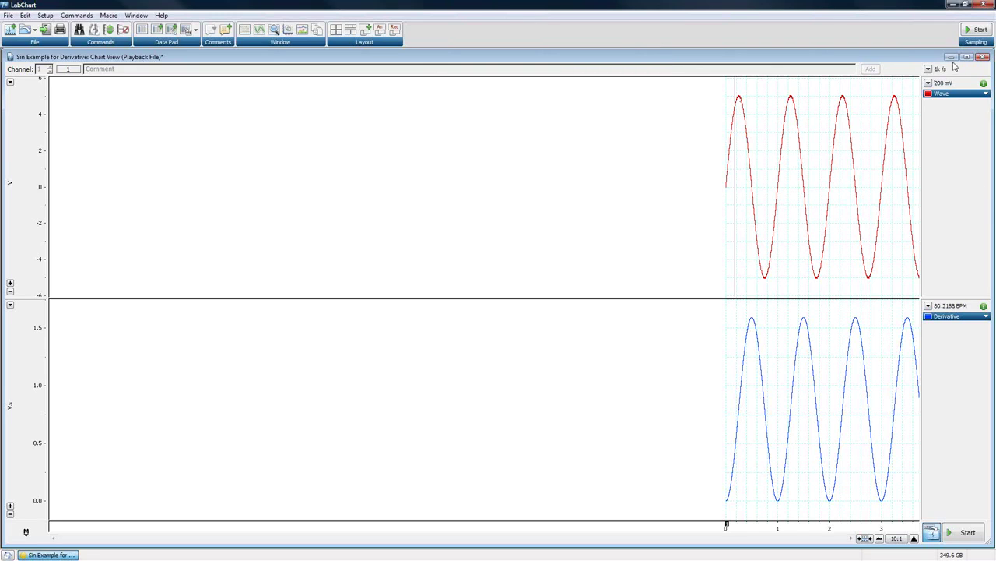
Step: Close the sine example without saving and maximize the Alpha Wave Integral window
{"action": "left_click", "coordinate": [983, 57]}
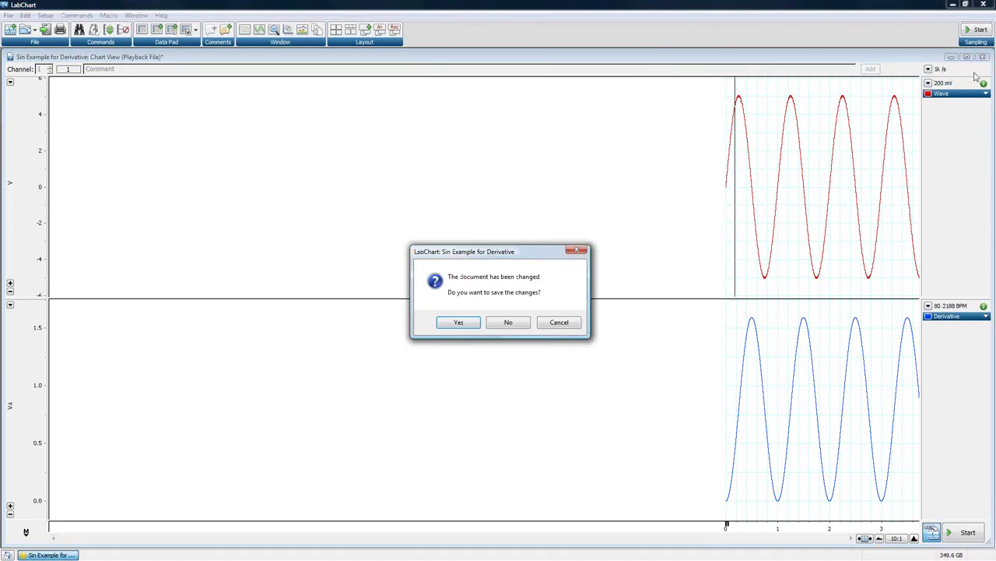
{"action": "left_click", "coordinate": [520, 324]}
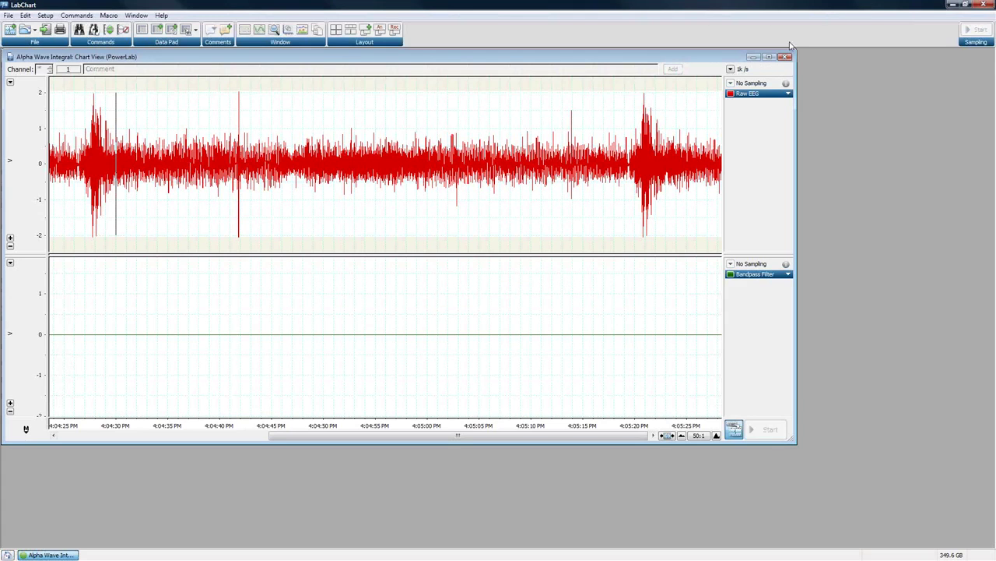
{"action": "left_click", "coordinate": [769, 56]}
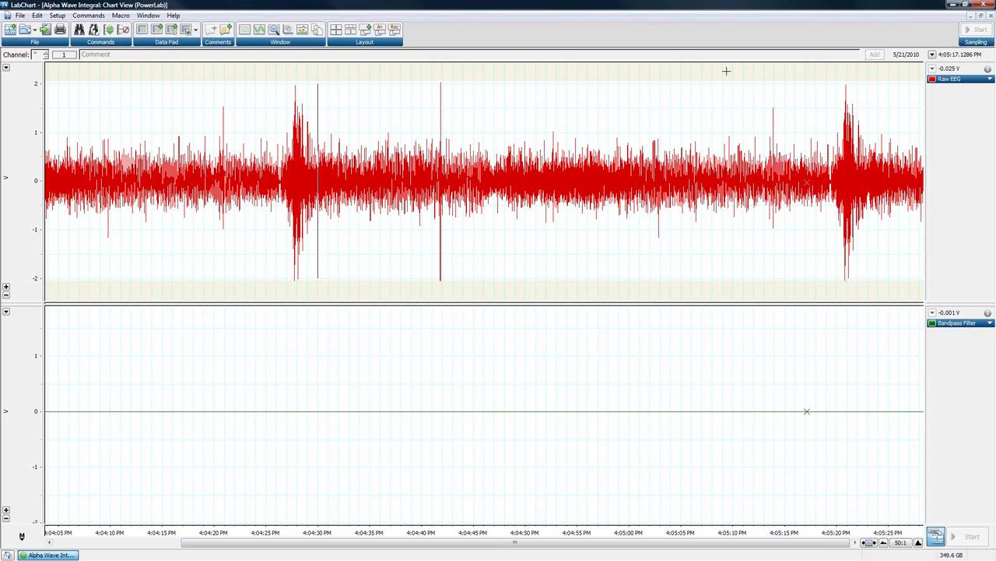
Step: Select the EEG bursts near 4:04:28 and 4:05:21 on the Raw EEG trace
{"action": "mouse_move", "coordinate": [283, 130]}
{"action": "left_mouse_down"}
{"action": "mouse_move", "coordinate": [333, 234]}
{"action": "mouse_move", "coordinate": [320, 300]}
{"action": "left_mouse_up"}
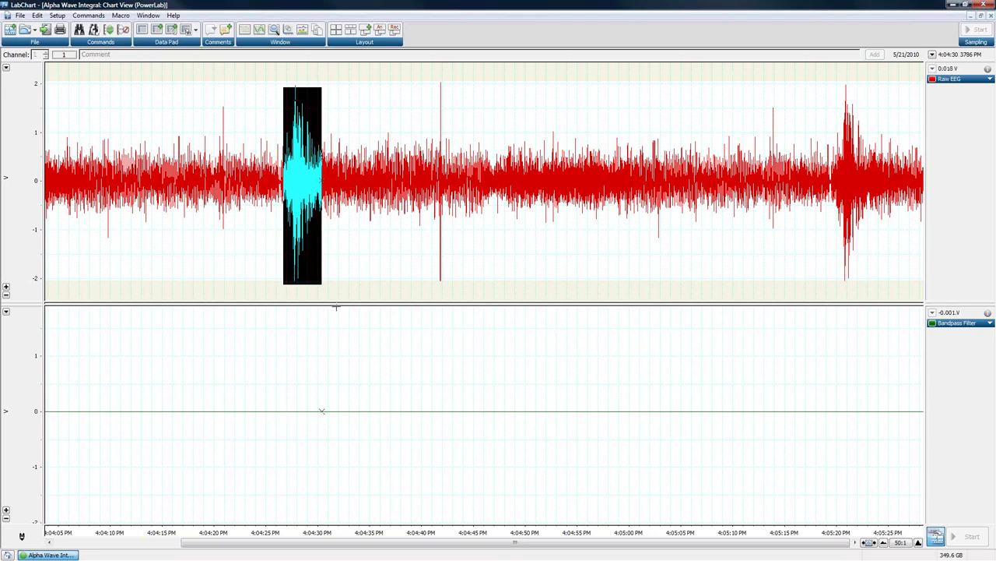
{"action": "left_click", "coordinate": [377, 301]}
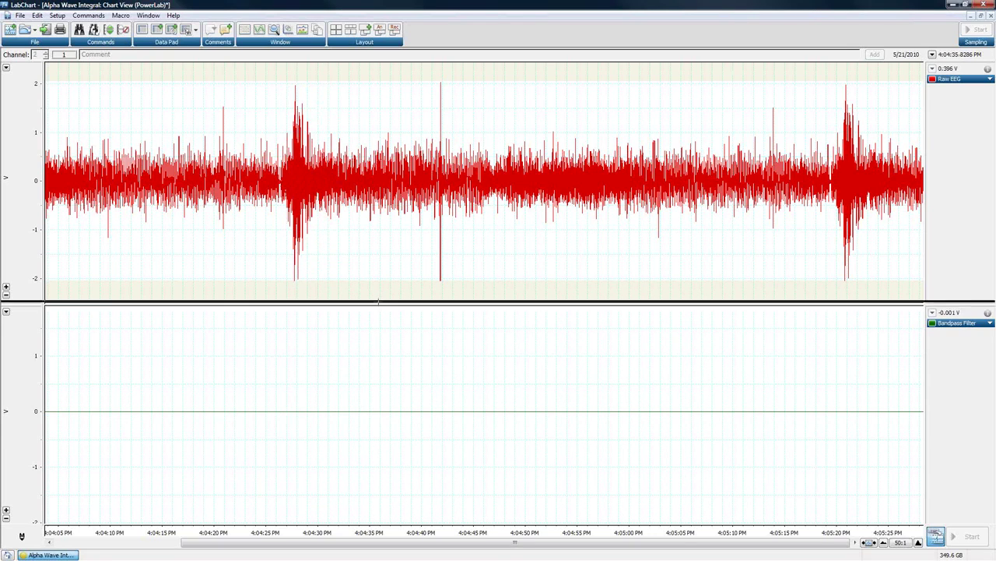
{"action": "left_click_drag", "start_coordinate": [380, 302], "coordinate": [380, 300]}
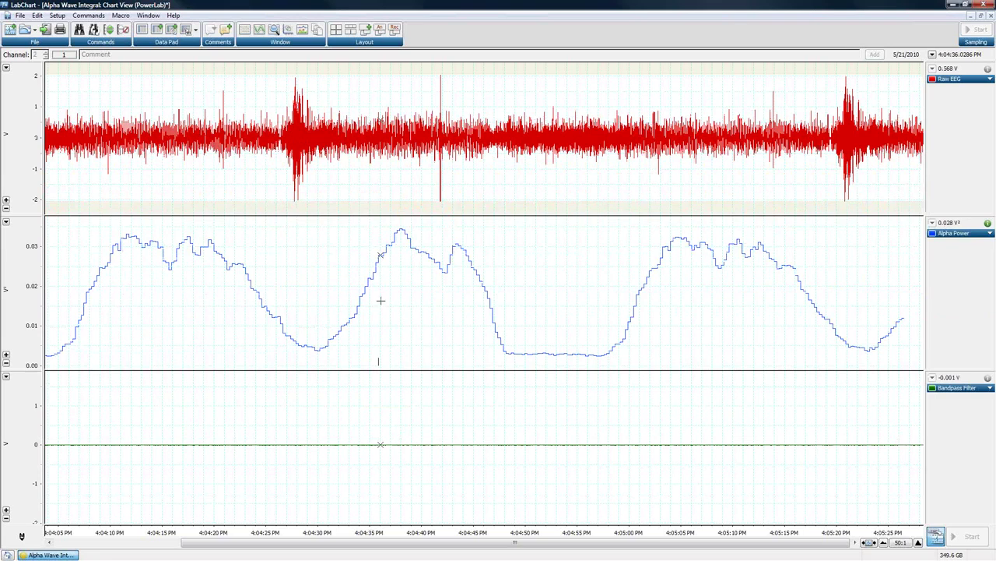
{"action": "left_click_drag", "start_coordinate": [679, 218], "coordinate": [679, 363]}
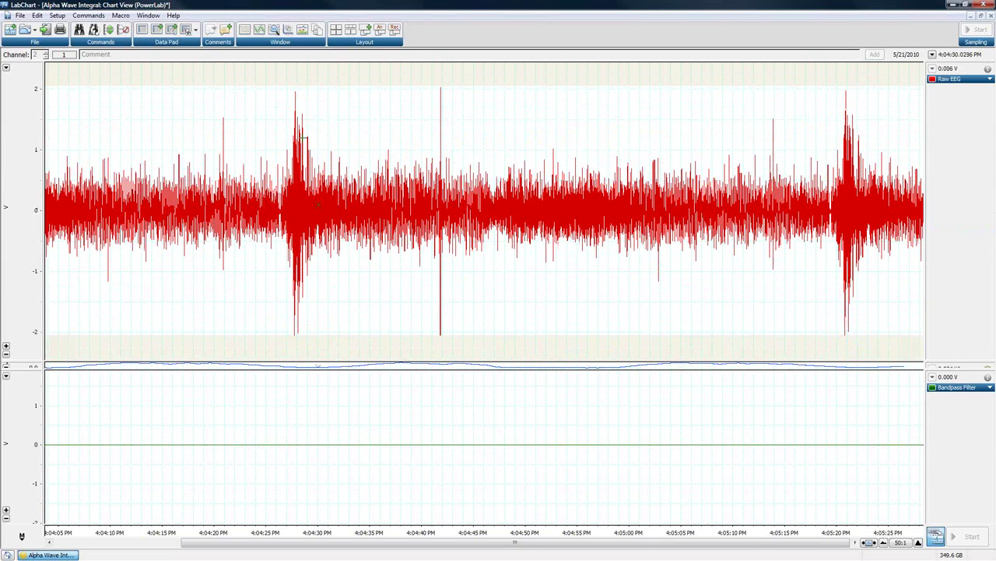
{"action": "mouse_move", "coordinate": [286, 95]}
{"action": "left_mouse_down"}
{"action": "mouse_move", "coordinate": [307, 333]}
{"action": "mouse_move", "coordinate": [317, 336]}
{"action": "left_mouse_up"}
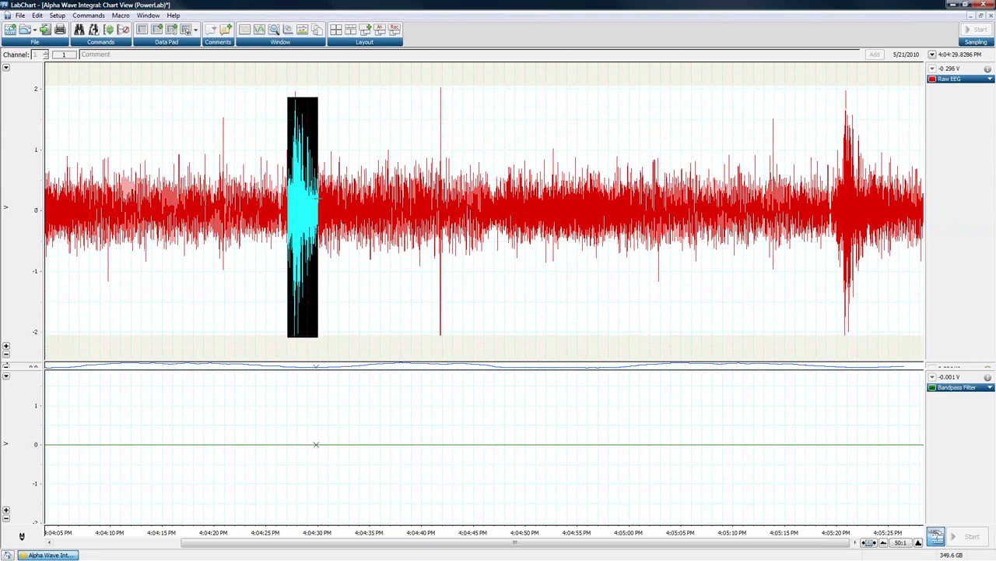
{"action": "mouse_move", "coordinate": [839, 97]}
{"action": "left_mouse_down"}
{"action": "mouse_move", "coordinate": [866, 336]}
{"action": "mouse_move", "coordinate": [846, 360]}
{"action": "left_mouse_up"}
Step: Set Bandpass Filter to a Standard Integral of Raw EEG with No Reset, then autoscale it
{"action": "left_click", "coordinate": [961, 381]}
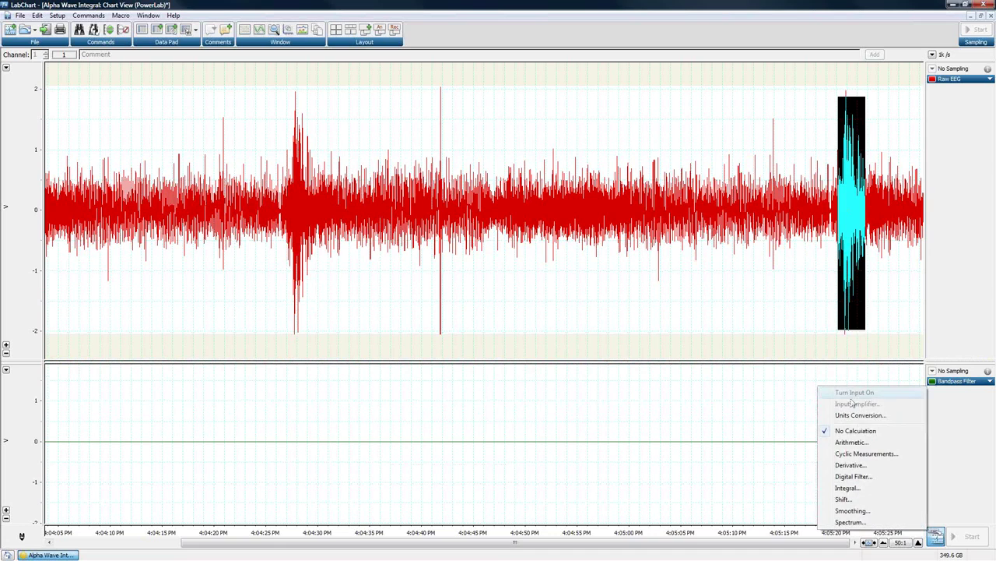
{"action": "left_click", "coordinate": [847, 488]}
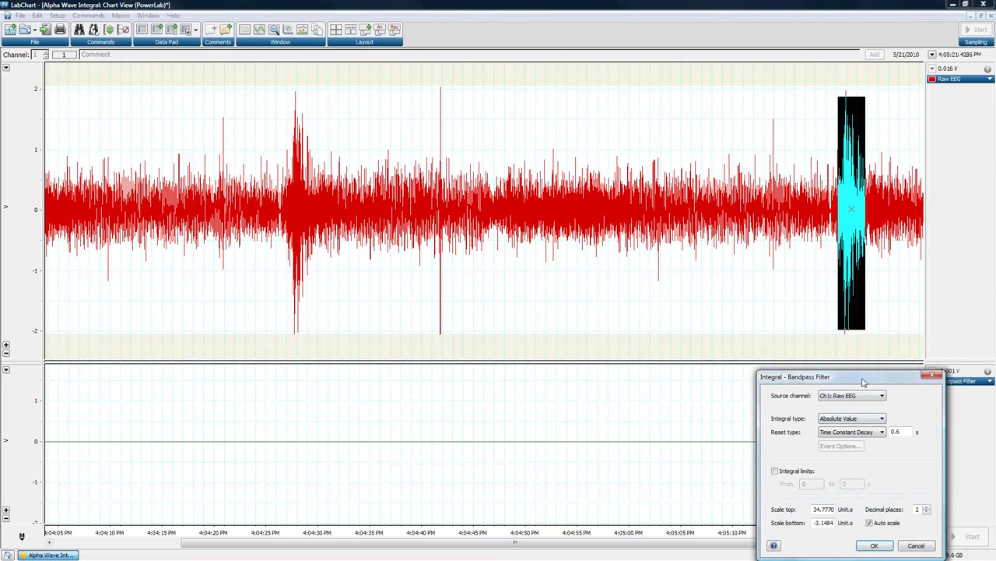
{"action": "left_click_drag", "start_coordinate": [864, 379], "coordinate": [711, 101]}
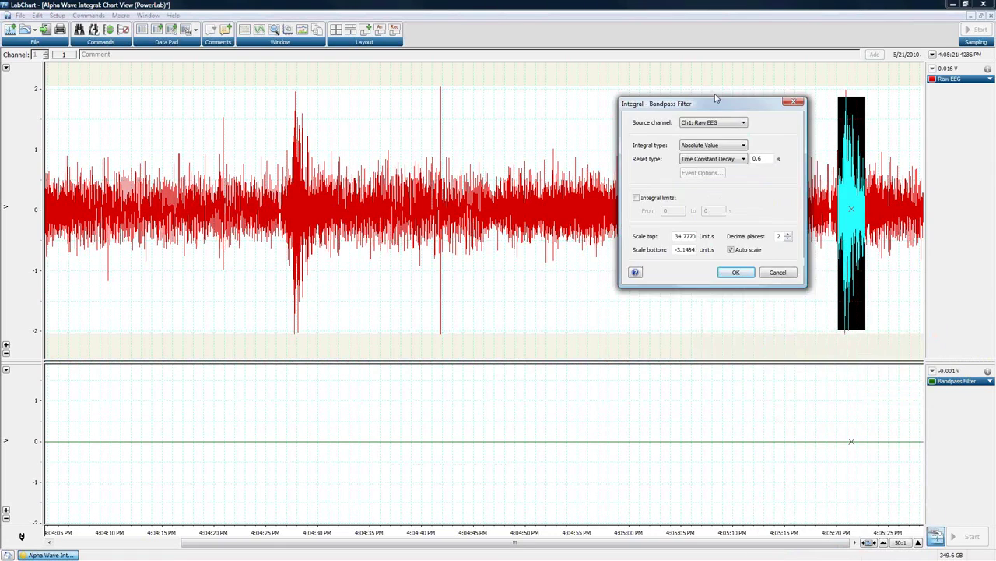
{"action": "left_click", "coordinate": [714, 138]}
{"action": "left_click", "coordinate": [705, 148]}
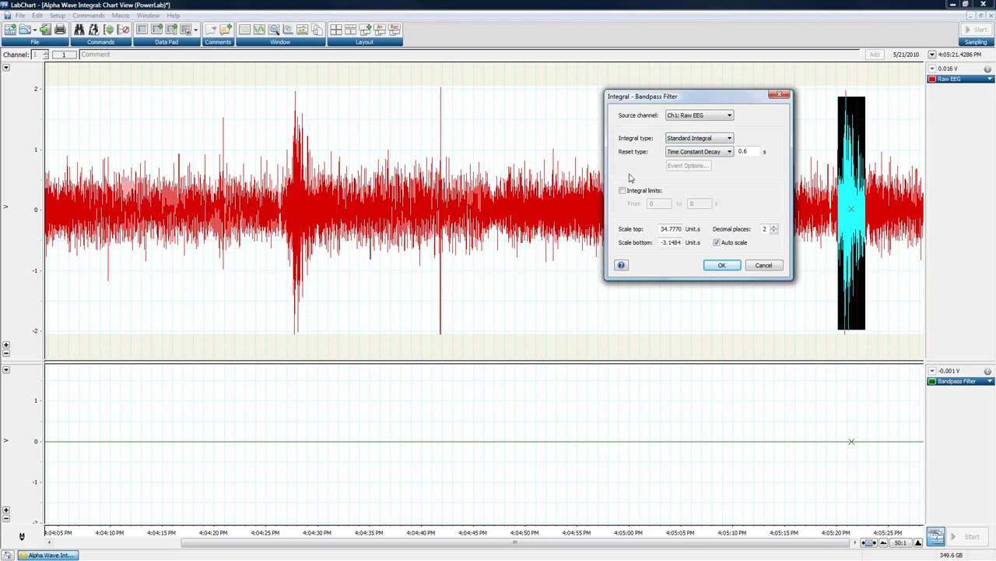
{"action": "left_click", "coordinate": [689, 153]}
{"action": "left_click", "coordinate": [685, 161]}
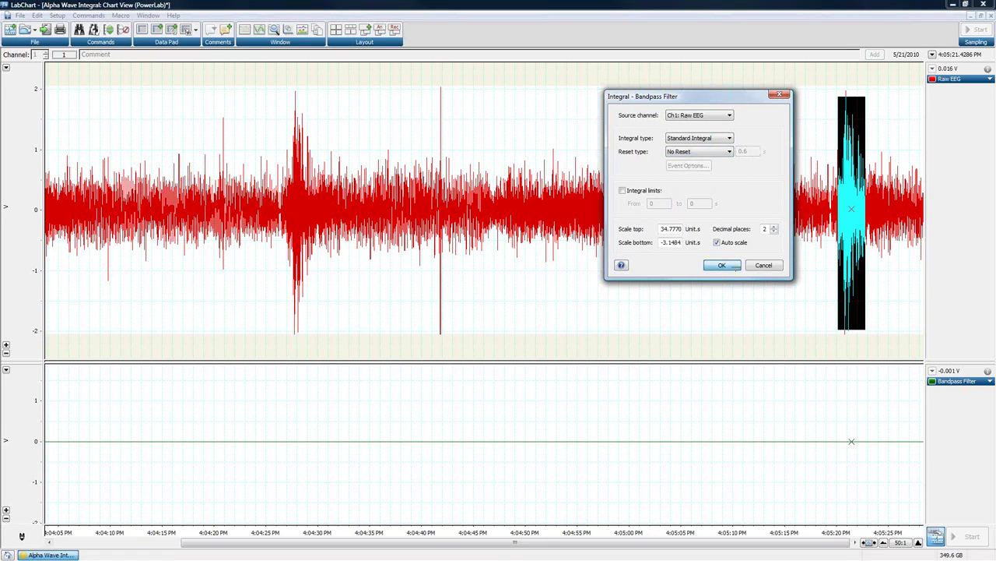
{"action": "left_click", "coordinate": [720, 264]}
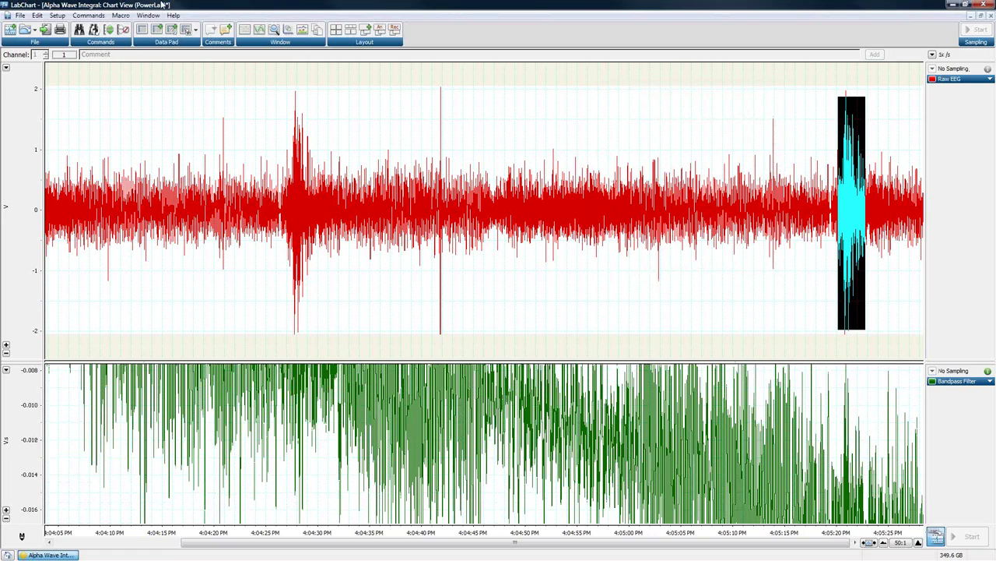
{"action": "left_click", "coordinate": [117, 29]}
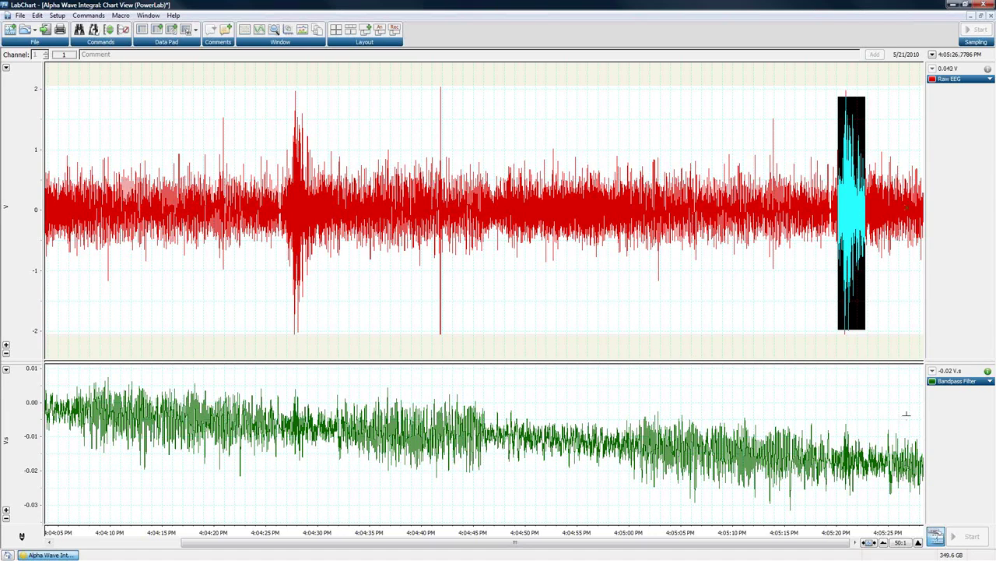
{"action": "left_click", "coordinate": [962, 381]}
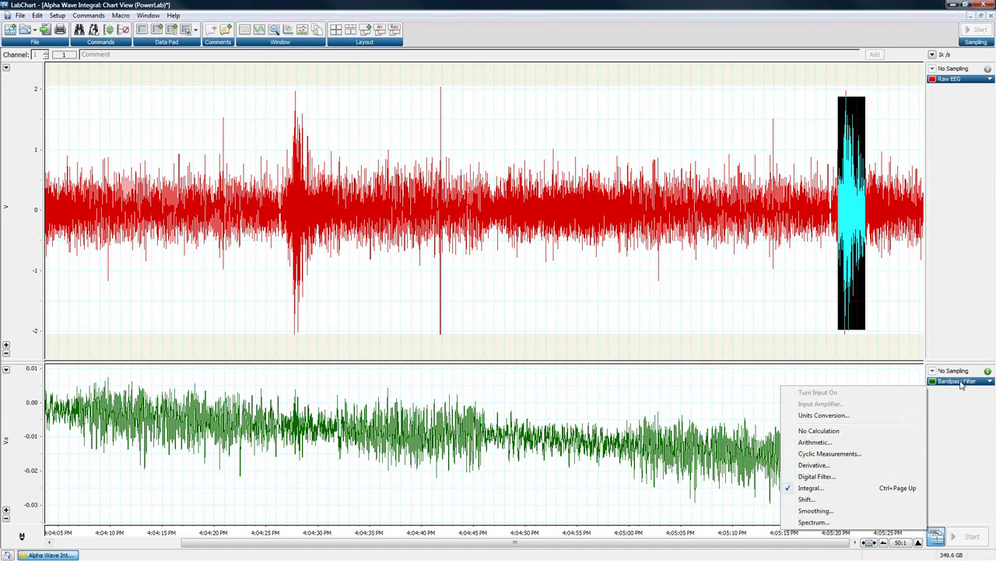
Step: Switch the Bandpass Filter integral type to Positive Only
{"action": "left_click", "coordinate": [809, 488]}
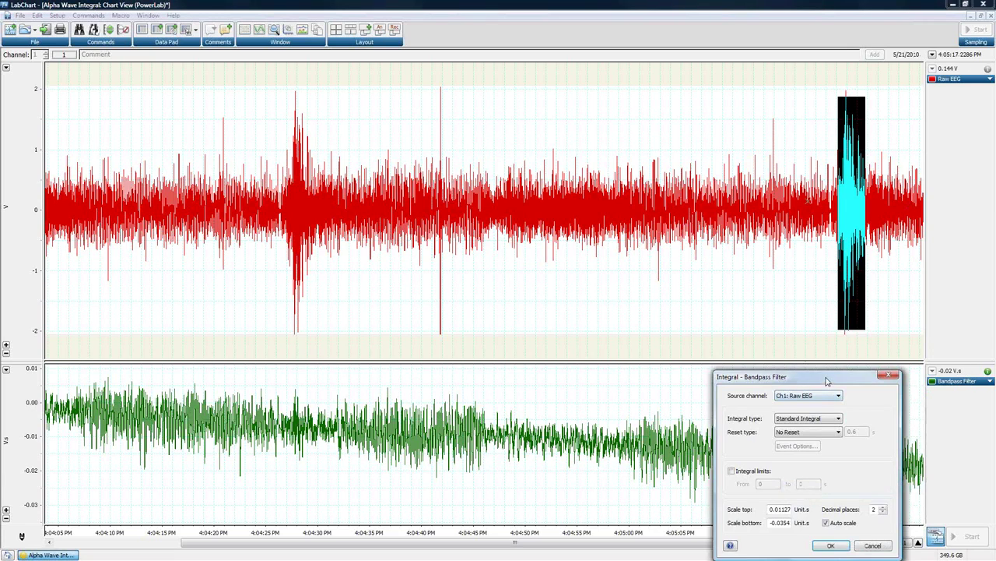
{"action": "left_click_drag", "start_coordinate": [827, 380], "coordinate": [723, 199]}
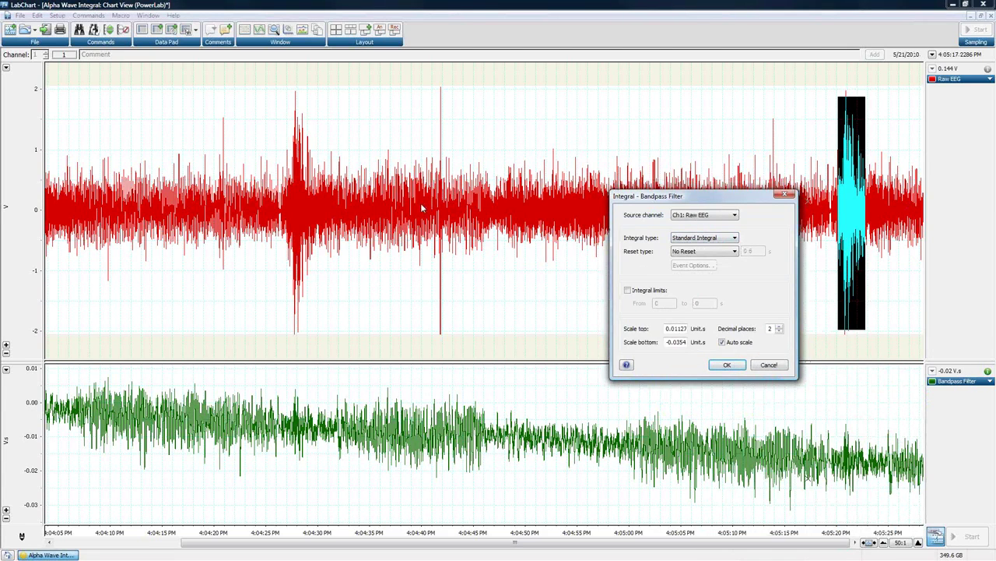
{"action": "left_click", "coordinate": [711, 239]}
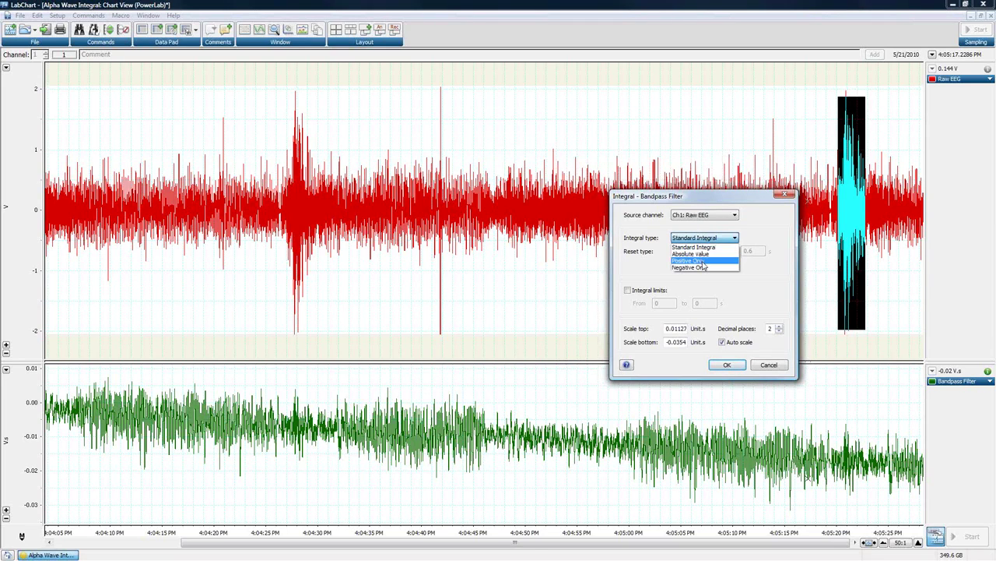
{"action": "left_click", "coordinate": [703, 262]}
{"action": "left_click", "coordinate": [726, 364]}
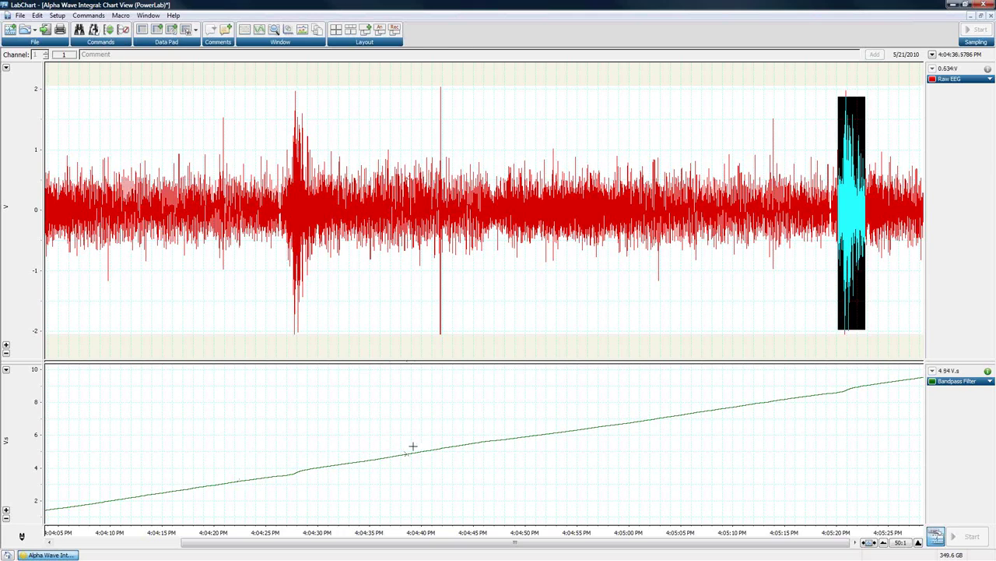
Step: Try the Negative Only integral type on the Bandpass Filter channel
{"action": "left_click", "coordinate": [962, 381]}
{"action": "left_click", "coordinate": [827, 488]}
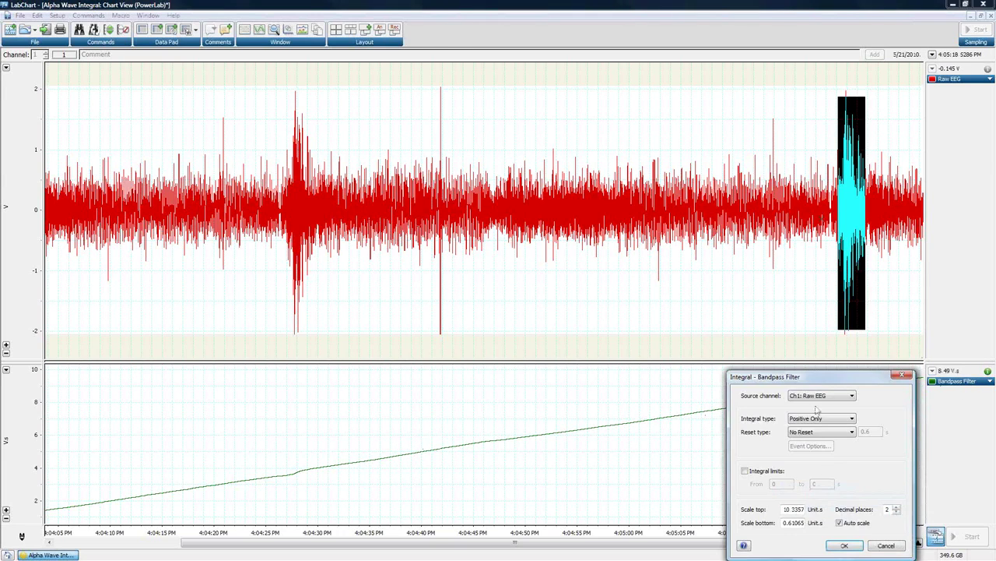
{"action": "left_click", "coordinate": [818, 419]}
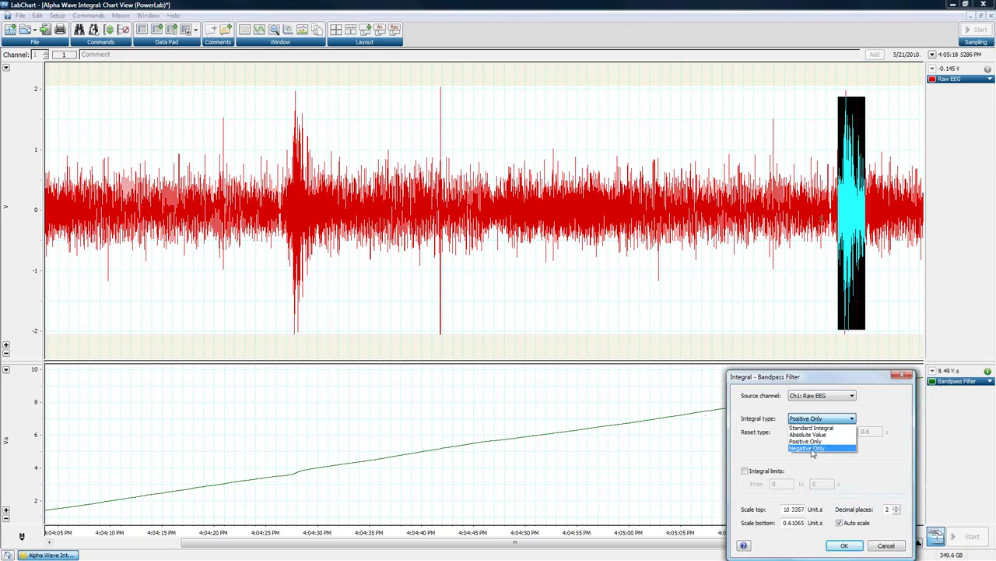
{"action": "left_click", "coordinate": [845, 548]}
{"action": "left_click", "coordinate": [845, 548]}
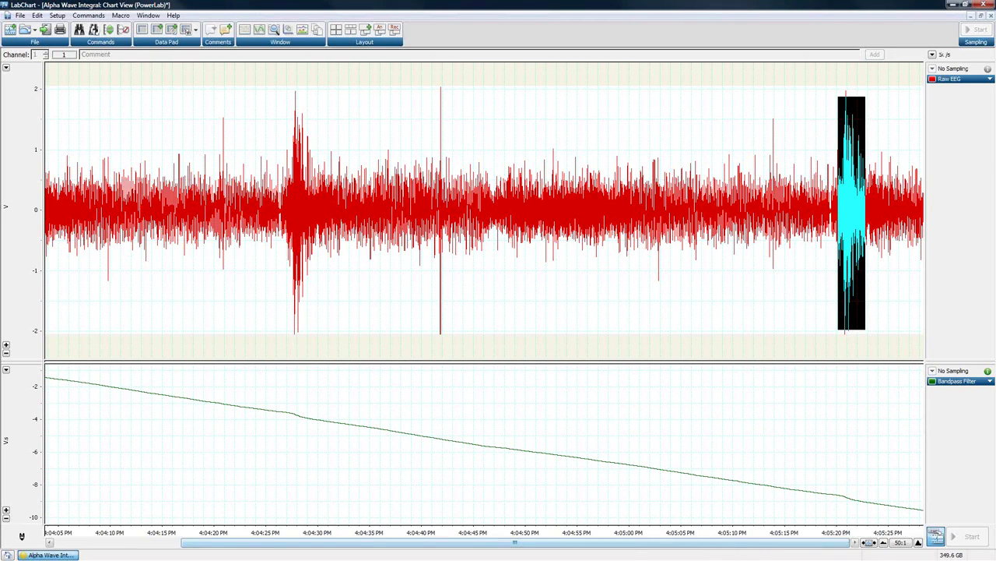
Step: Set the Bandpass Filter integral type to Absolute Value
{"action": "left_click", "coordinate": [966, 382]}
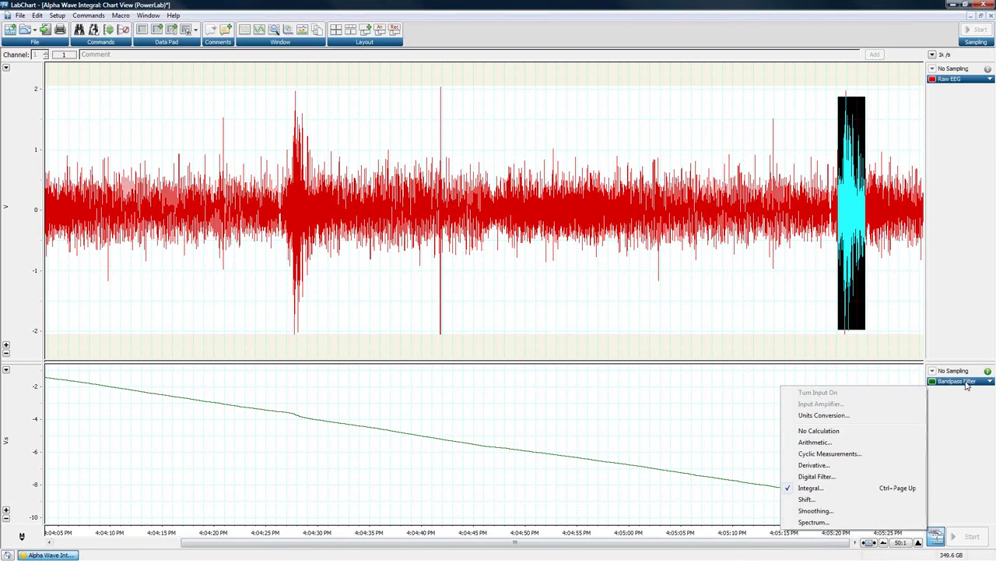
{"action": "left_click", "coordinate": [814, 487]}
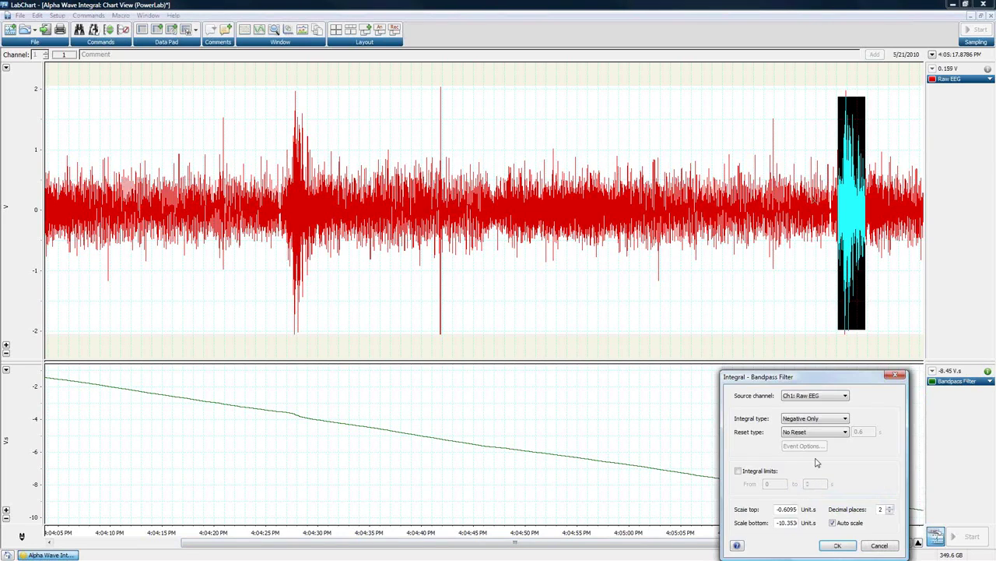
{"action": "left_click_drag", "start_coordinate": [828, 378], "coordinate": [784, 185]}
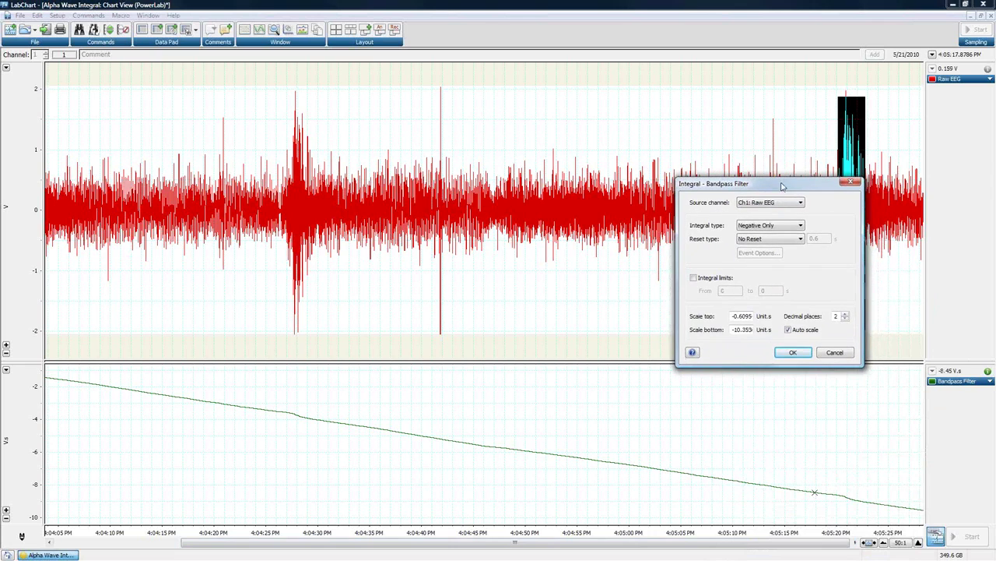
{"action": "left_click", "coordinate": [777, 225]}
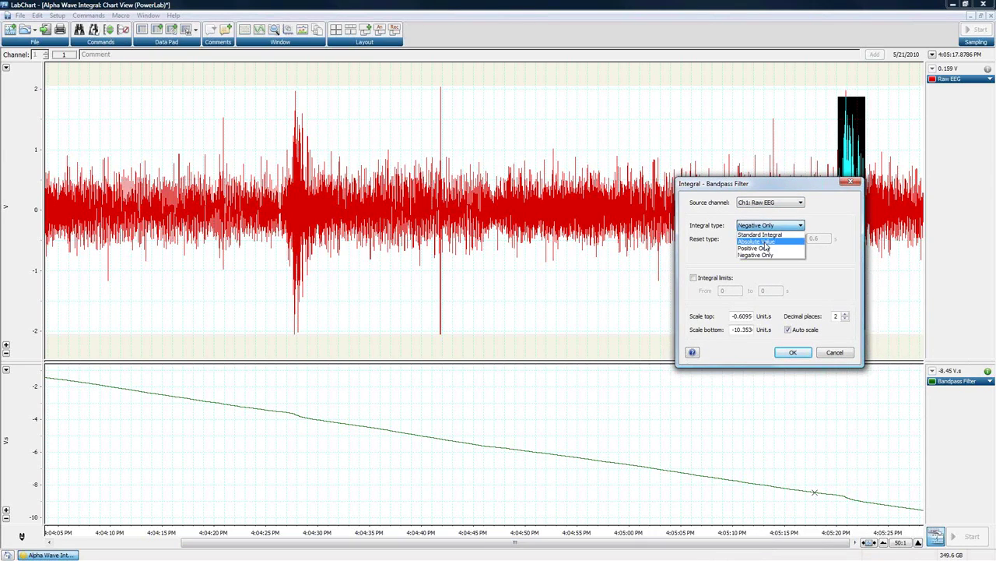
{"action": "left_click", "coordinate": [766, 243]}
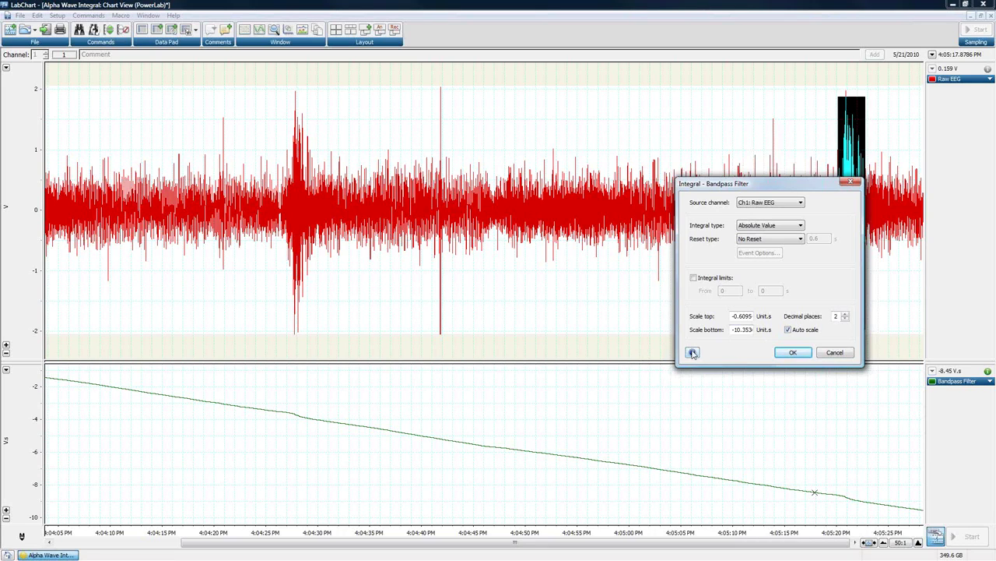
{"action": "left_click", "coordinate": [792, 354]}
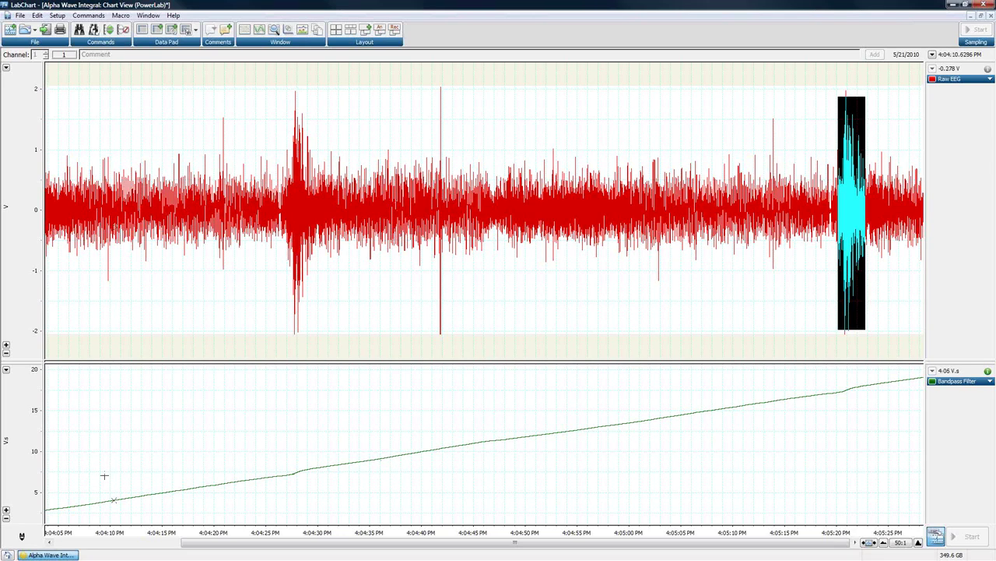
Step: Give the Bandpass Filter integral a Timed Reset of 0.6 s
{"action": "left_click", "coordinate": [959, 383]}
{"action": "left_click", "coordinate": [809, 488]}
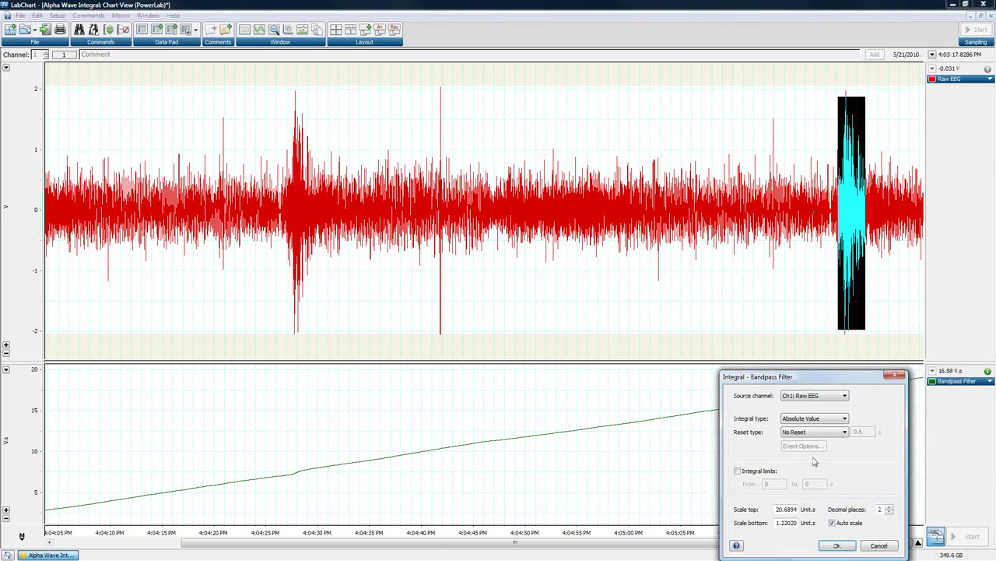
{"action": "left_click_drag", "start_coordinate": [836, 379], "coordinate": [706, 172]}
{"action": "left_click", "coordinate": [695, 230]}
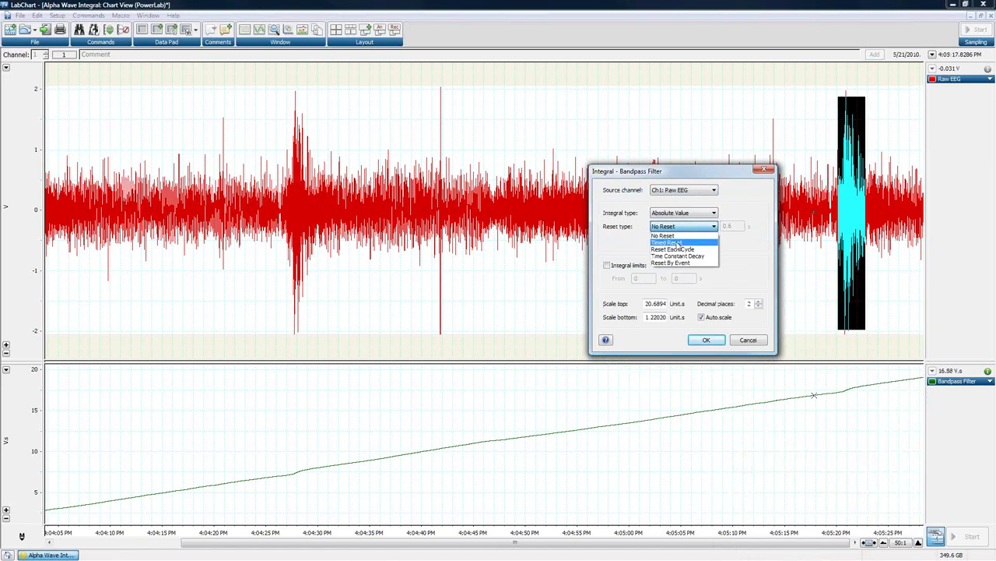
{"action": "left_click", "coordinate": [677, 242]}
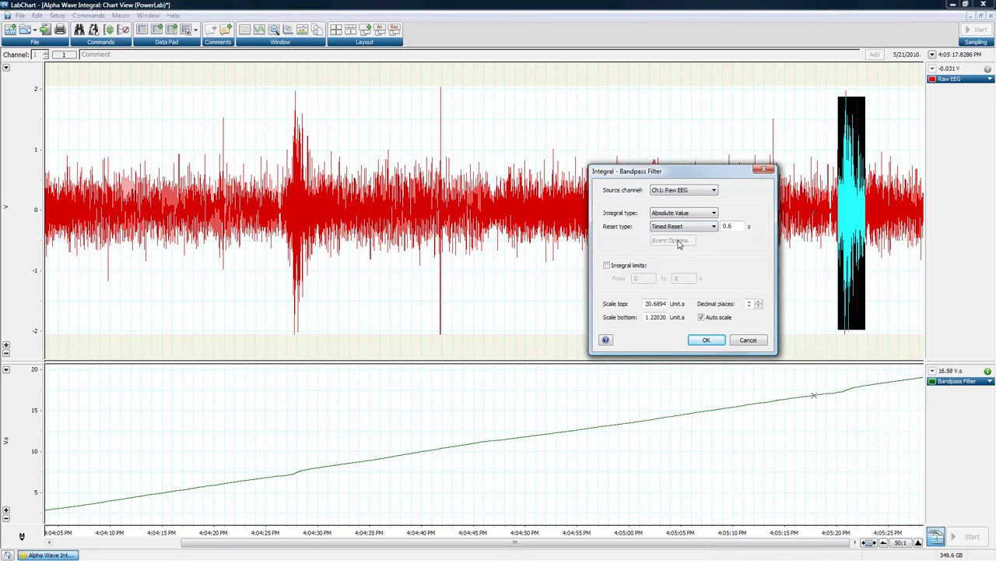
{"action": "left_click", "coordinate": [705, 341]}
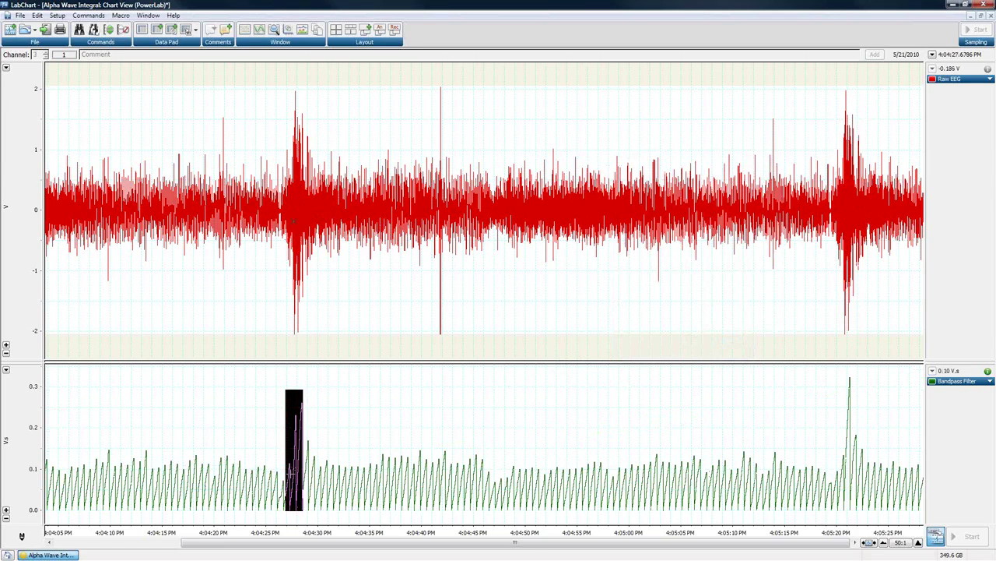
Step: Inspect the sawtooth peaks near 4:04:28 and 4:05:20, marking the first peak's top
{"action": "left_click", "coordinate": [290, 405]}
{"action": "left_click_drag", "start_coordinate": [288, 405], "coordinate": [306, 406]}
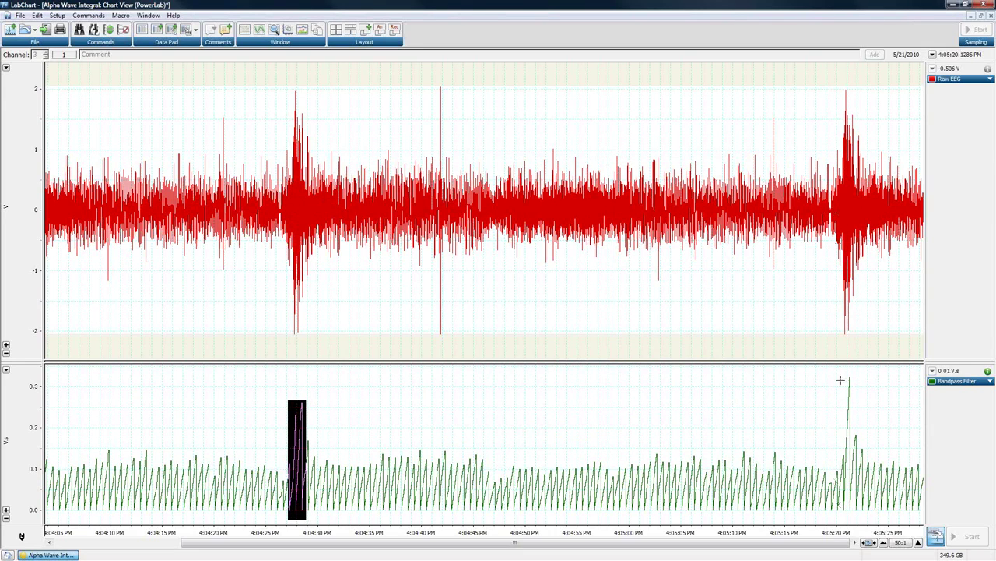
{"action": "left_click_drag", "start_coordinate": [840, 381], "coordinate": [852, 385]}
{"action": "left_click", "coordinate": [849, 421]}
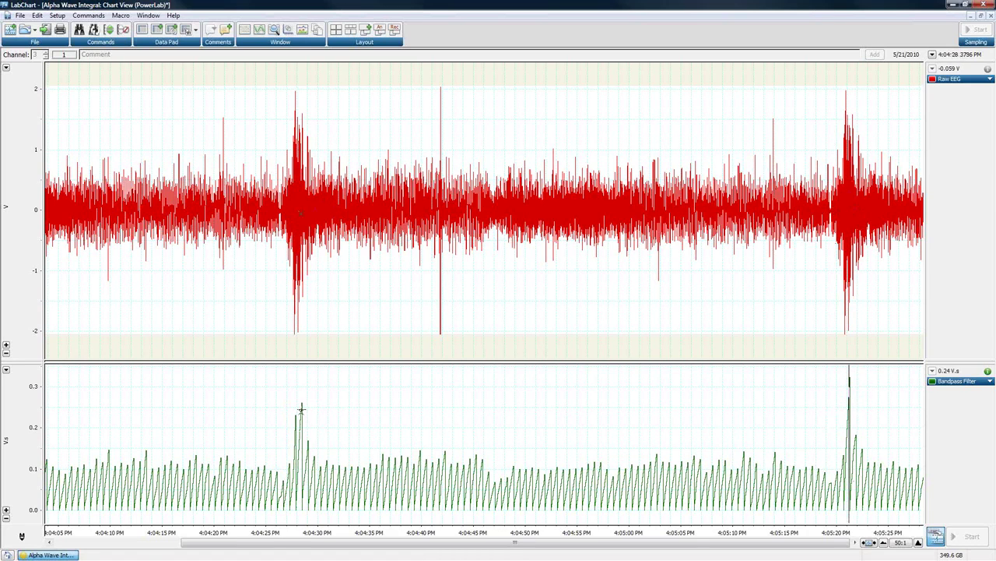
{"action": "left_click", "coordinate": [300, 389]}
{"action": "left_click", "coordinate": [301, 406]}
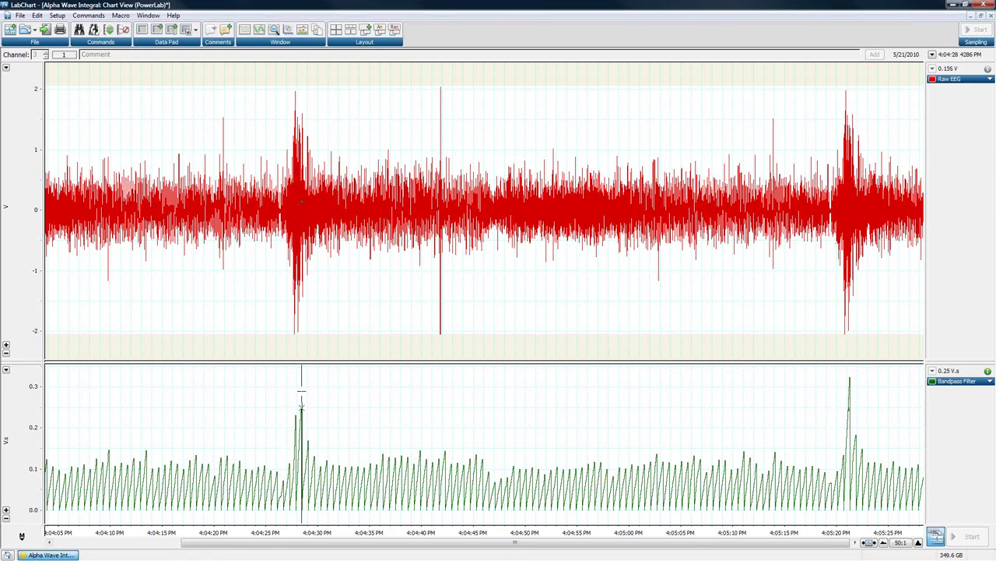
{"action": "left_click", "coordinate": [300, 394]}
{"action": "left_click", "coordinate": [961, 383]}
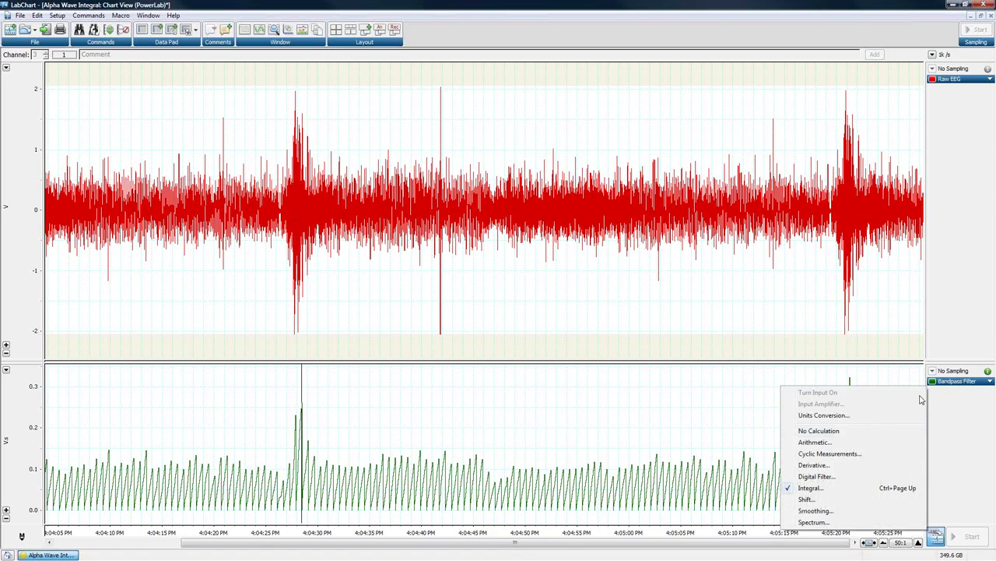
Step: Reset the integral By Event on Raw EEG rising through 0.2 V, then select the 4:04:28 burst
{"action": "left_click", "coordinate": [808, 432]}
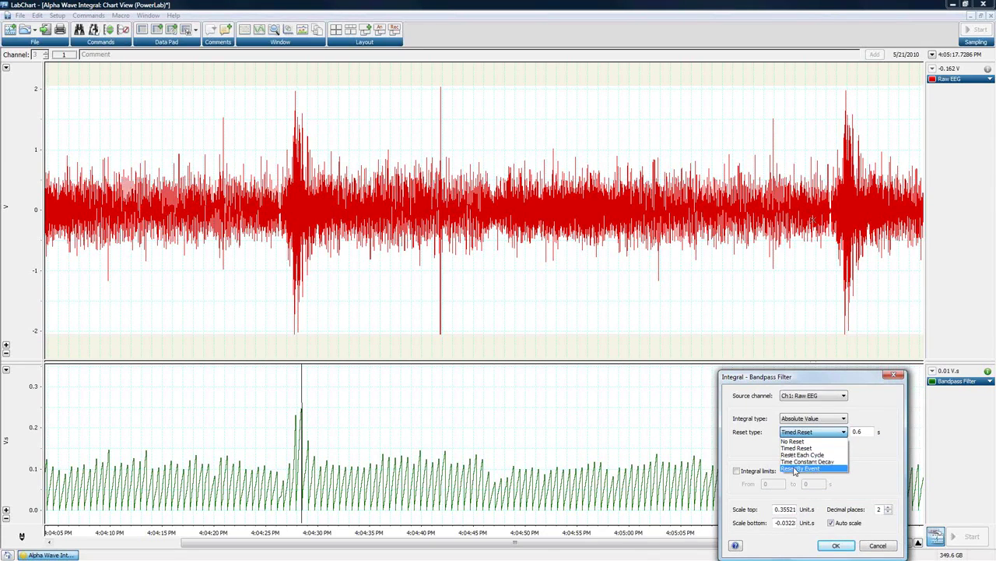
{"action": "left_click", "coordinate": [797, 468]}
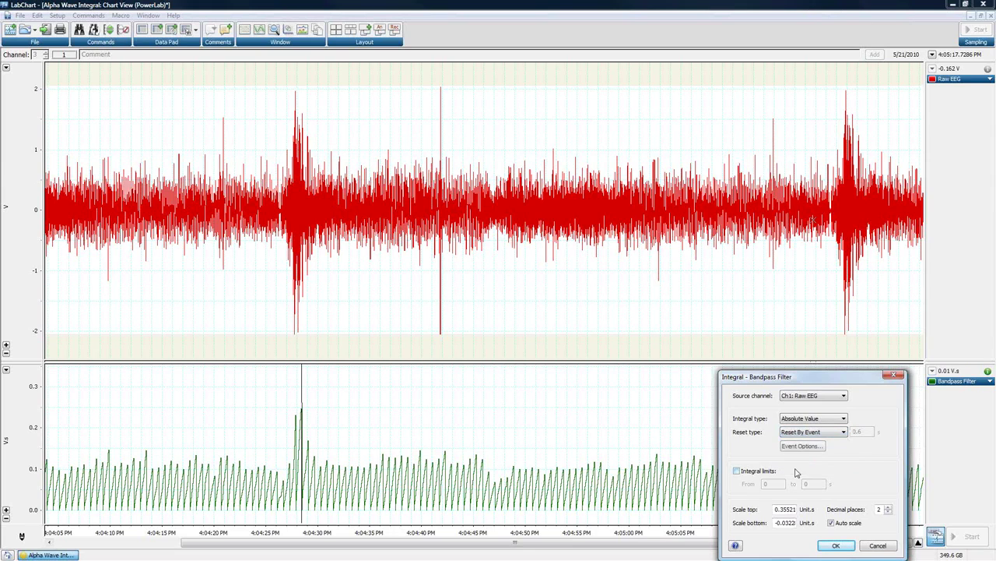
{"action": "left_click", "coordinate": [801, 446]}
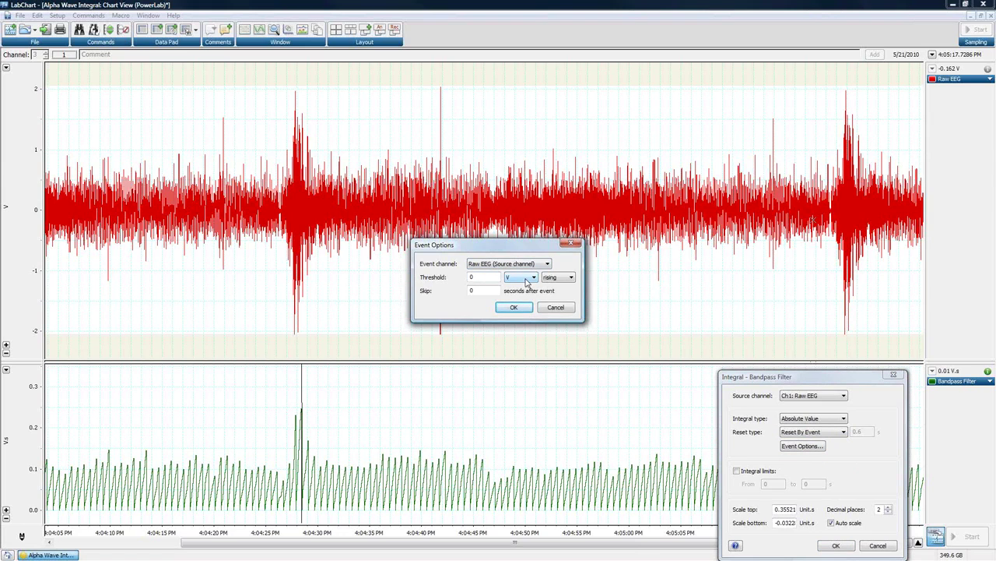
{"action": "left_click", "coordinate": [564, 279]}
{"action": "left_click", "coordinate": [563, 286]}
{"action": "double_click", "coordinate": [486, 277]}
{"action": "type", "text": ".2"}
{"action": "left_click", "coordinate": [515, 308]}
{"action": "left_click", "coordinate": [836, 545]}
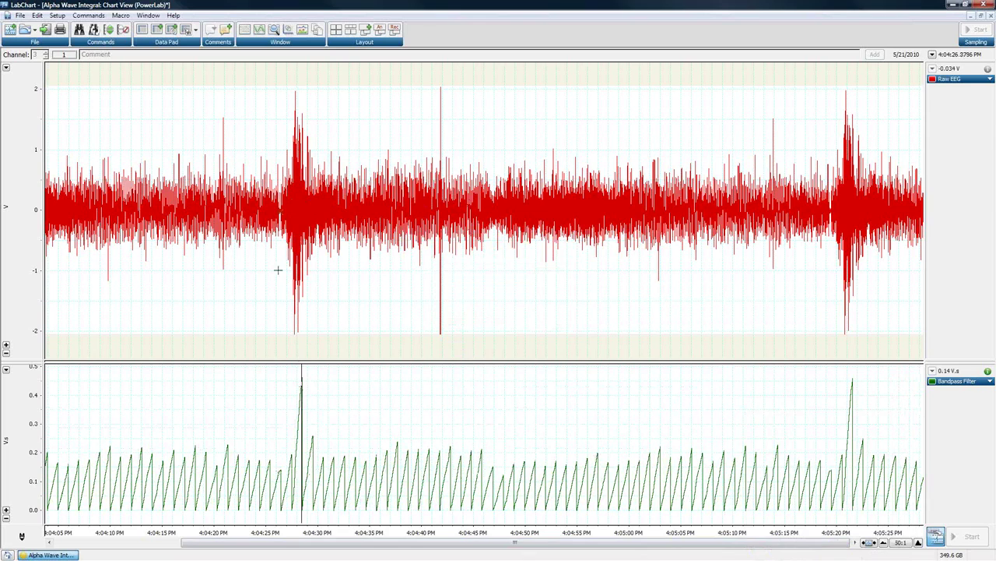
{"action": "left_click_drag", "start_coordinate": [291, 109], "coordinate": [325, 347]}
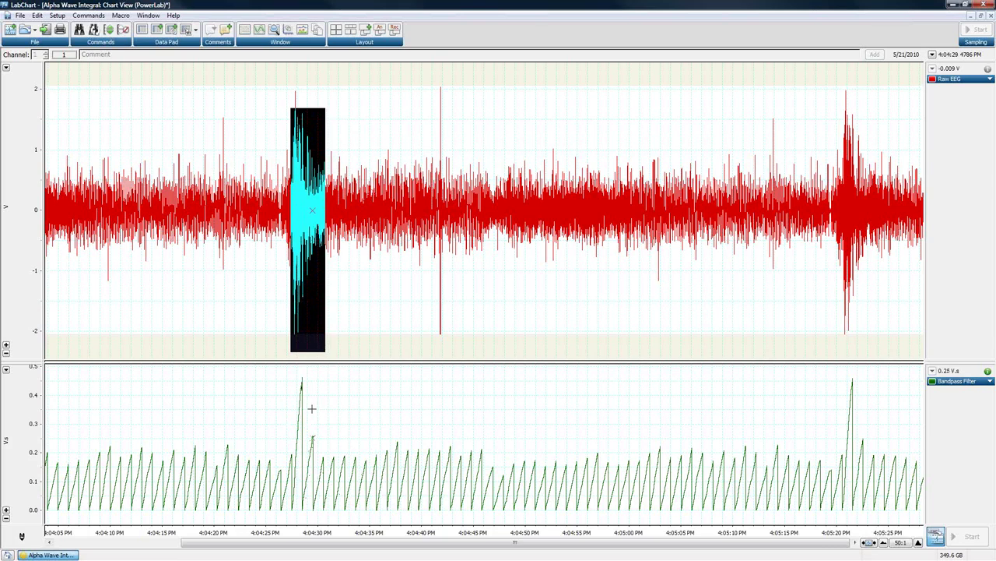
{"action": "left_click", "coordinate": [956, 381]}
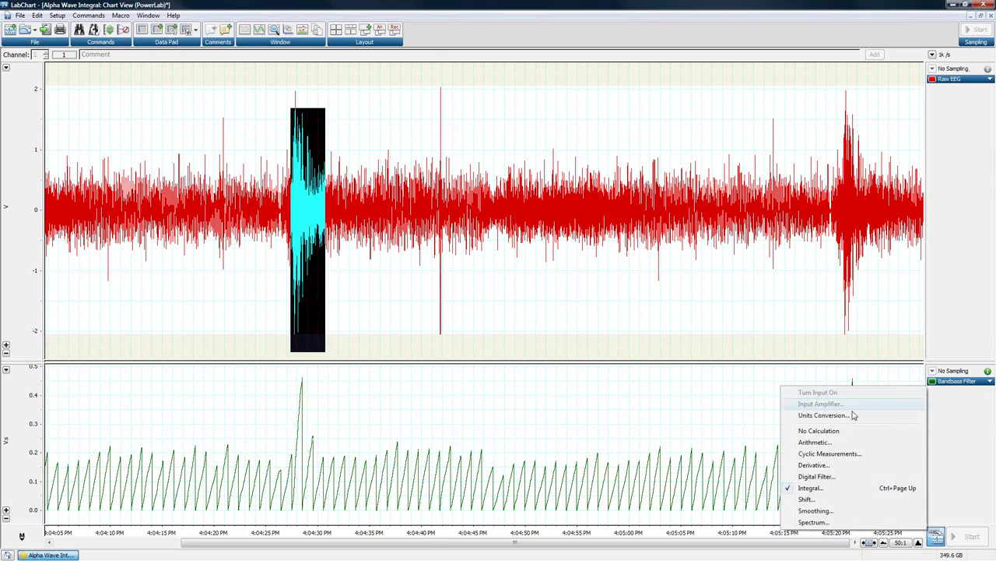
Step: Set the Bandpass Filter integral reset to Time Constant Decay of 0.6 s
{"action": "left_click", "coordinate": [828, 488]}
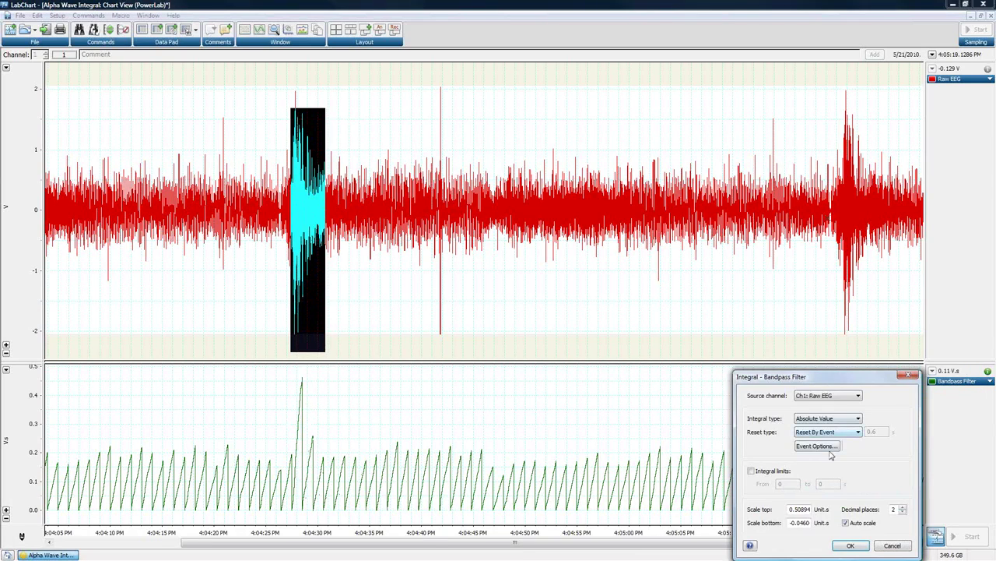
{"action": "left_click", "coordinate": [826, 432]}
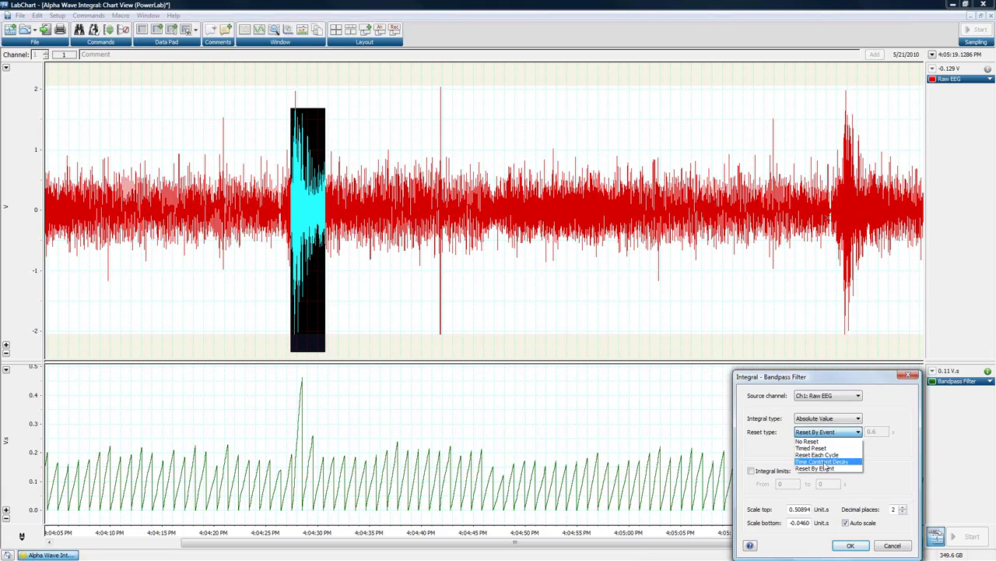
{"action": "left_click", "coordinate": [824, 462]}
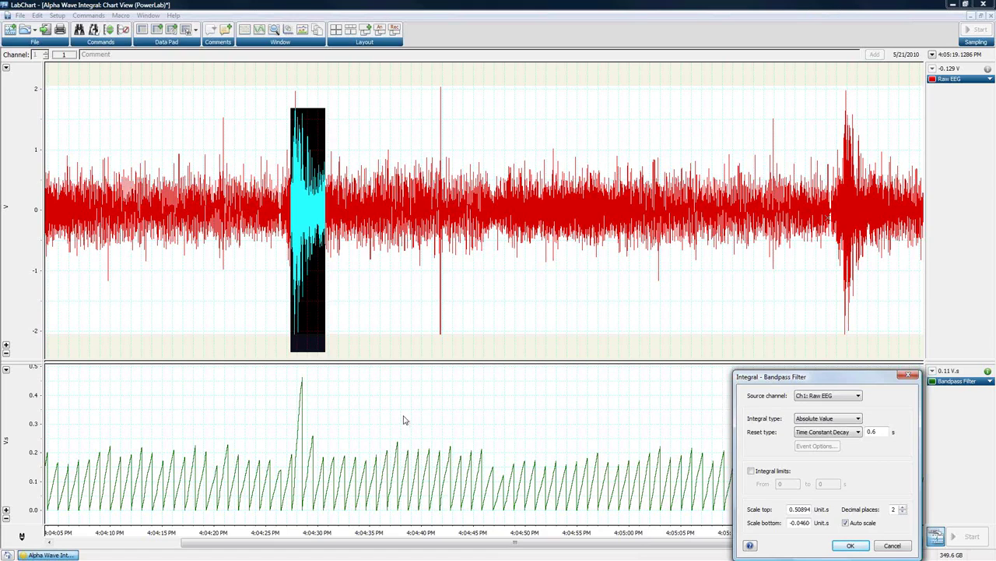
{"action": "left_click", "coordinate": [852, 545]}
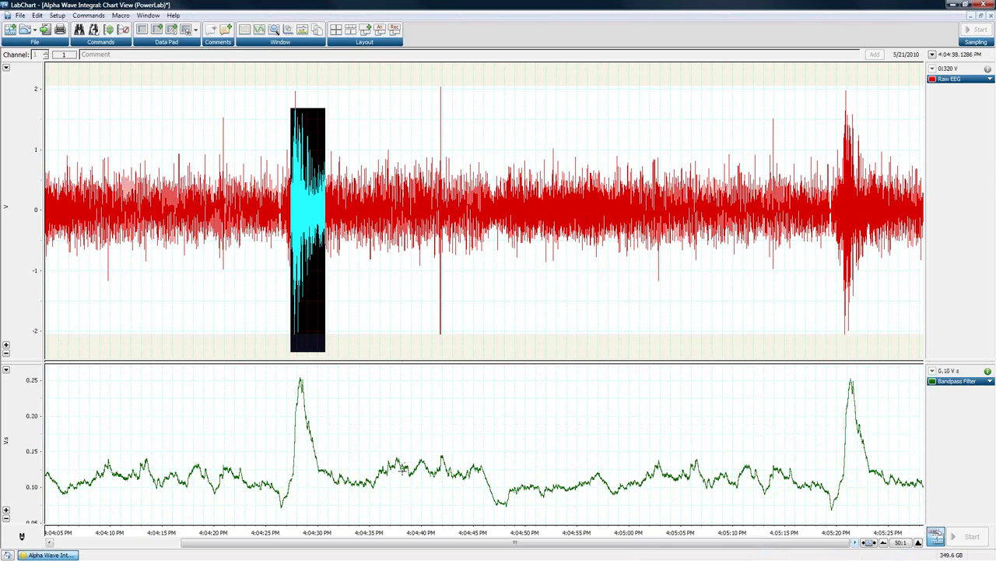
Step: Inspect the envelope peak near 4:04:28 and its decaying side
{"action": "left_click_drag", "start_coordinate": [248, 450], "coordinate": [299, 507]}
{"action": "left_click", "coordinate": [294, 467]}
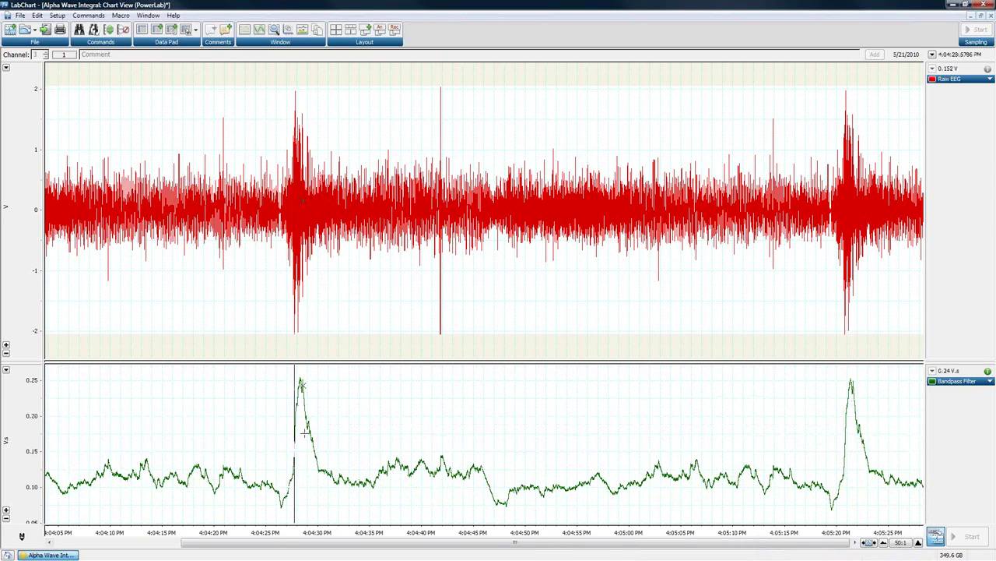
{"action": "left_click", "coordinate": [301, 377]}
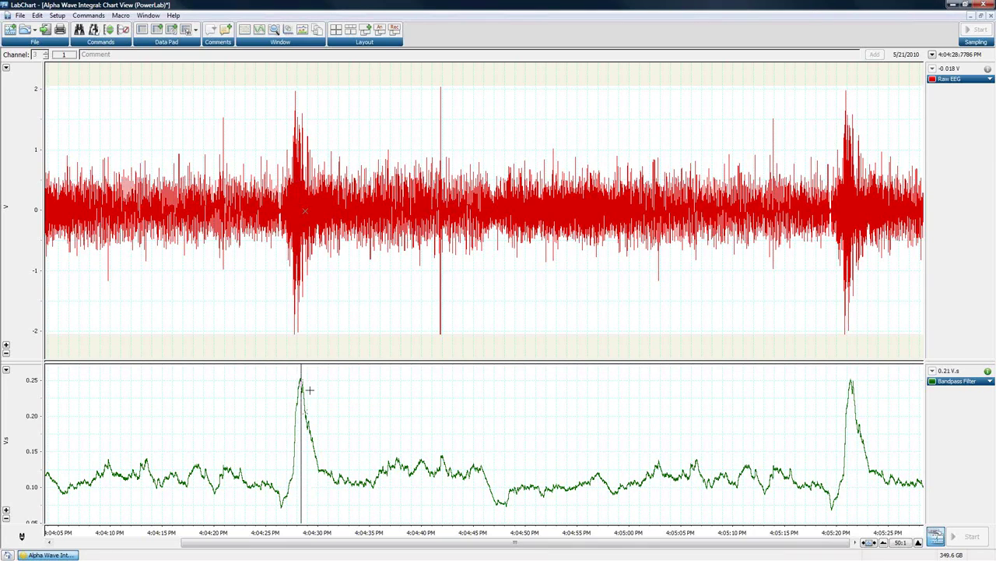
{"action": "left_click_drag", "start_coordinate": [286, 375], "coordinate": [316, 436]}
{"action": "left_click", "coordinate": [306, 412]}
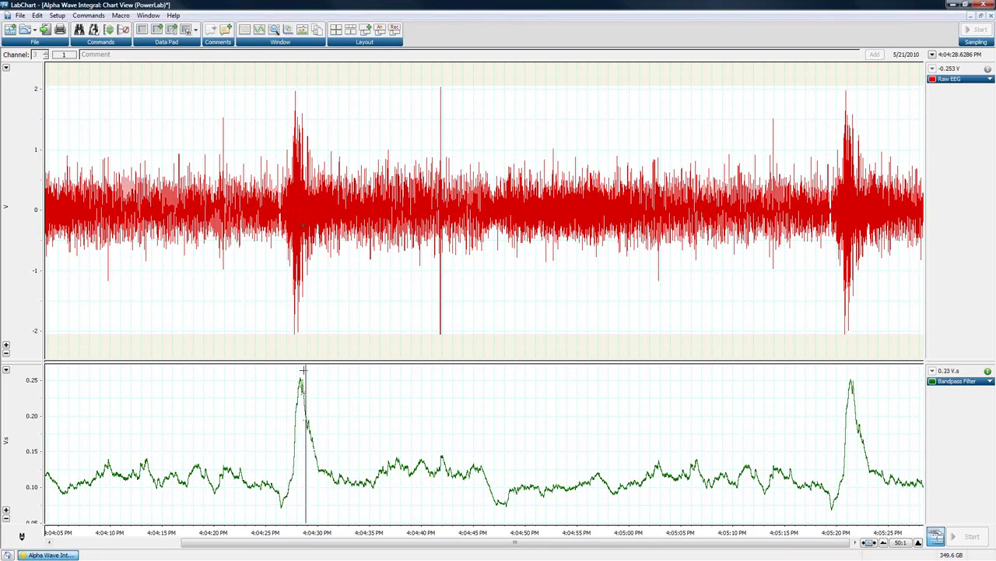
{"action": "left_click_drag", "start_coordinate": [310, 375], "coordinate": [352, 478]}
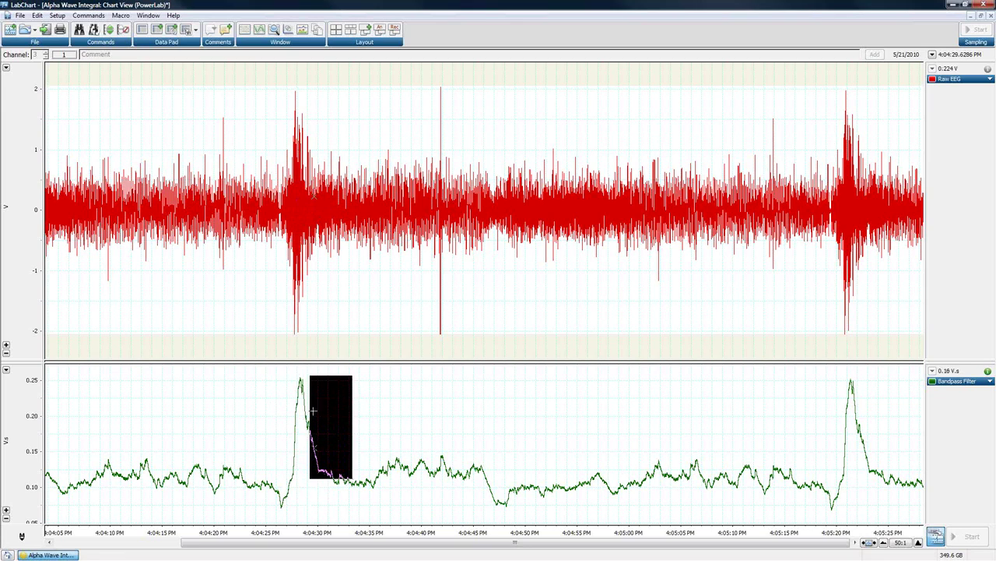
{"action": "left_click", "coordinate": [377, 495]}
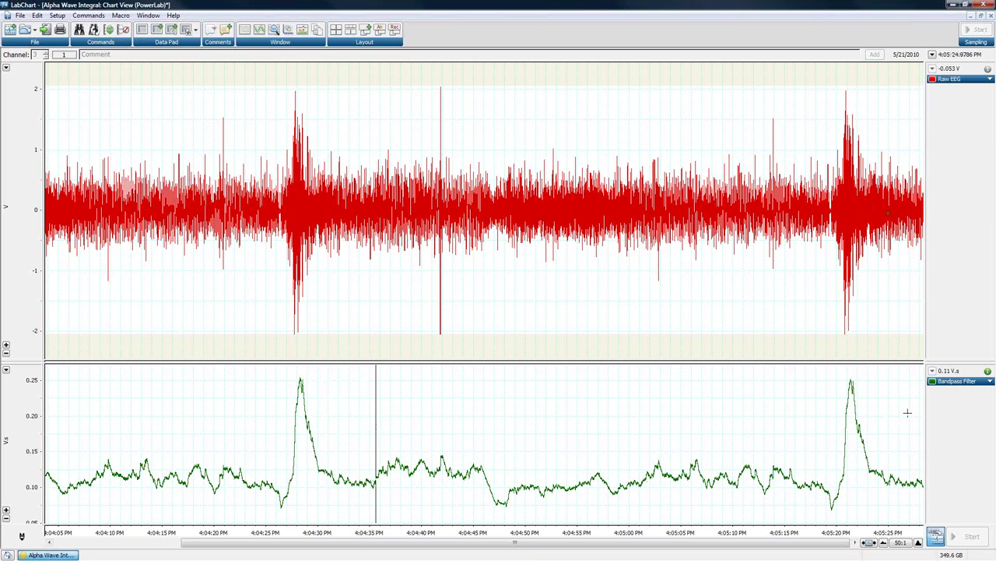
{"action": "left_click", "coordinate": [955, 383]}
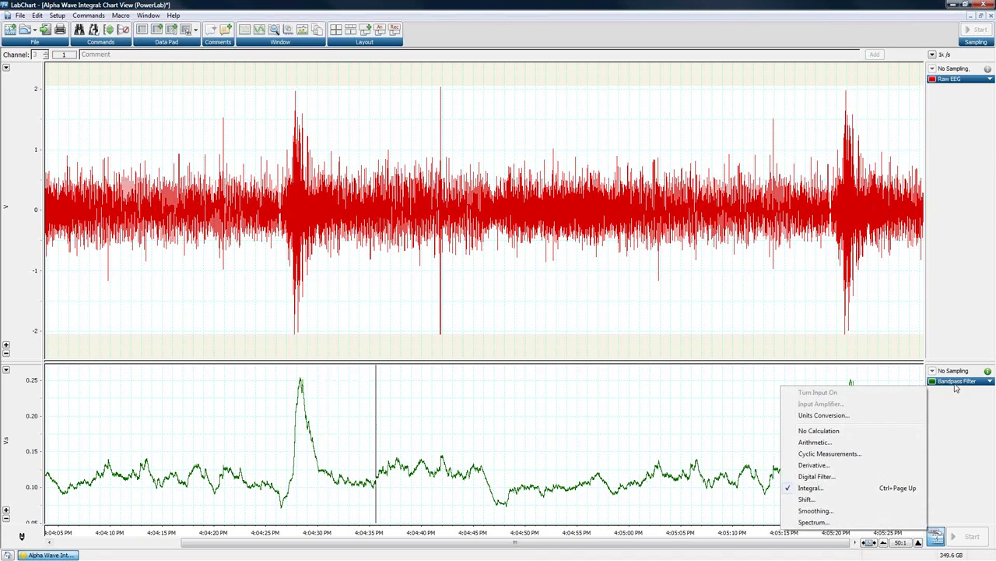
Step: Reapply the Bandpass Filter integral with a 0.1 s time-constant decay
{"action": "left_click", "coordinate": [814, 485]}
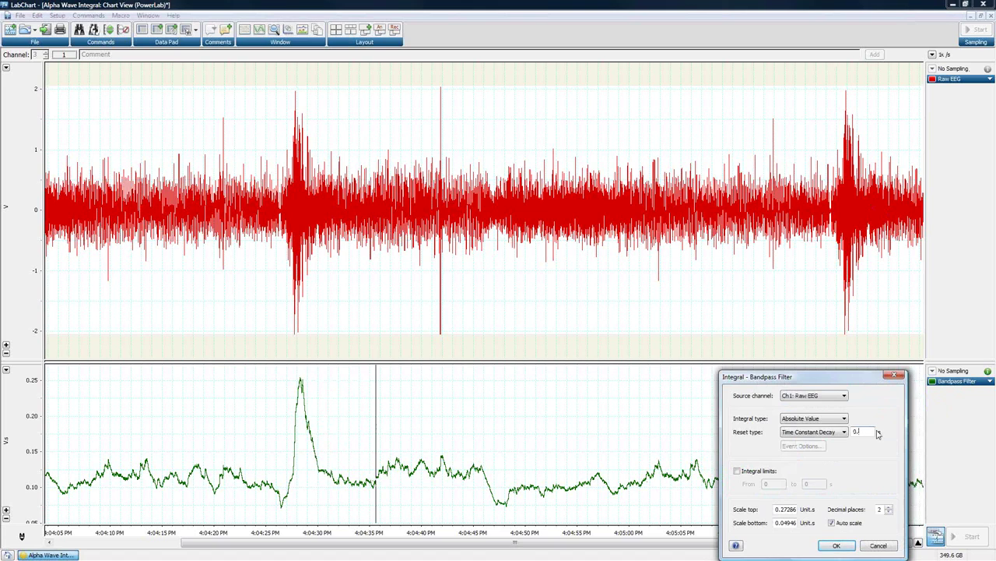
{"action": "left_click", "coordinate": [831, 549]}
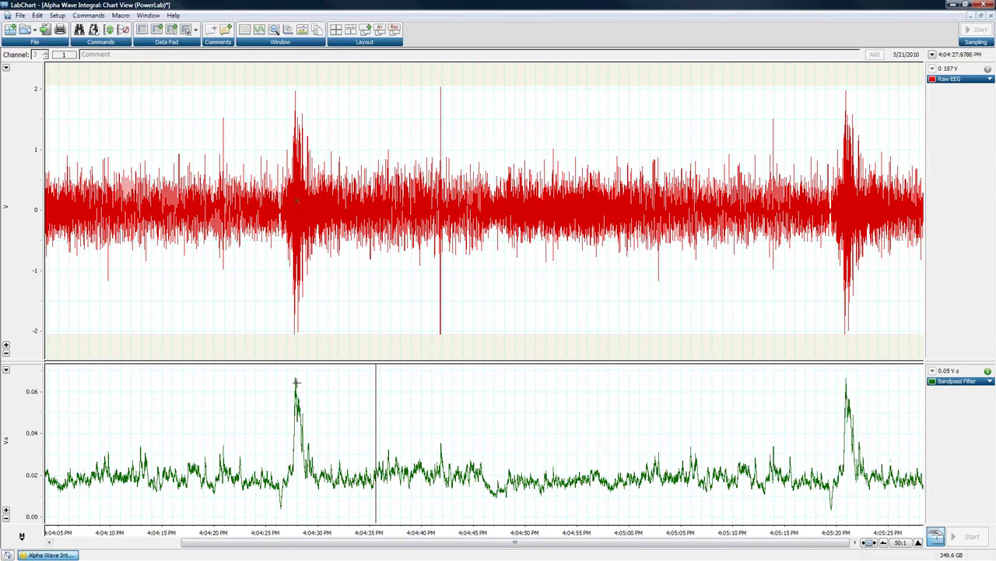
{"action": "left_click", "coordinate": [969, 381]}
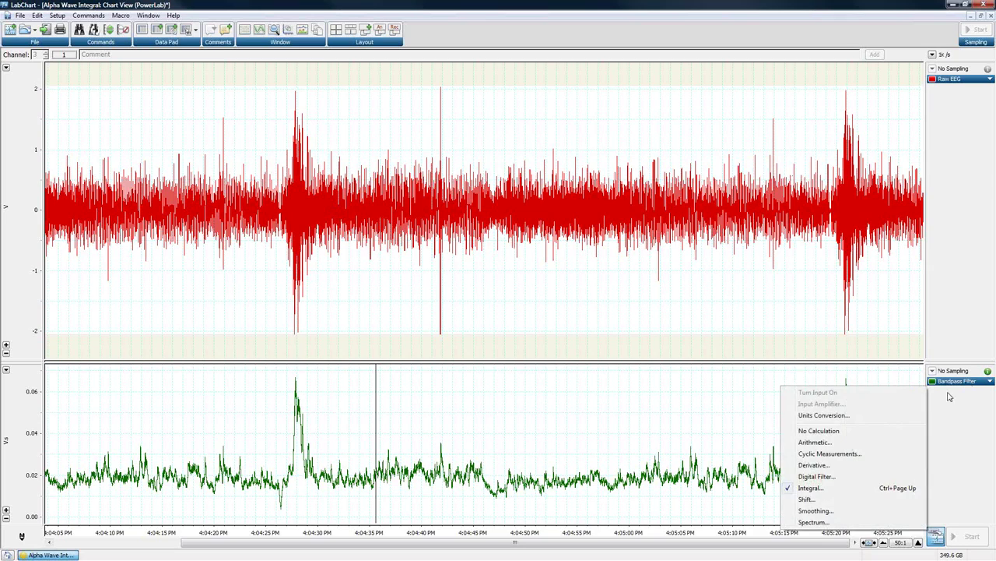
Step: Apply a longer integral time constant and select the data around both large peaks
{"action": "left_click", "coordinate": [813, 487]}
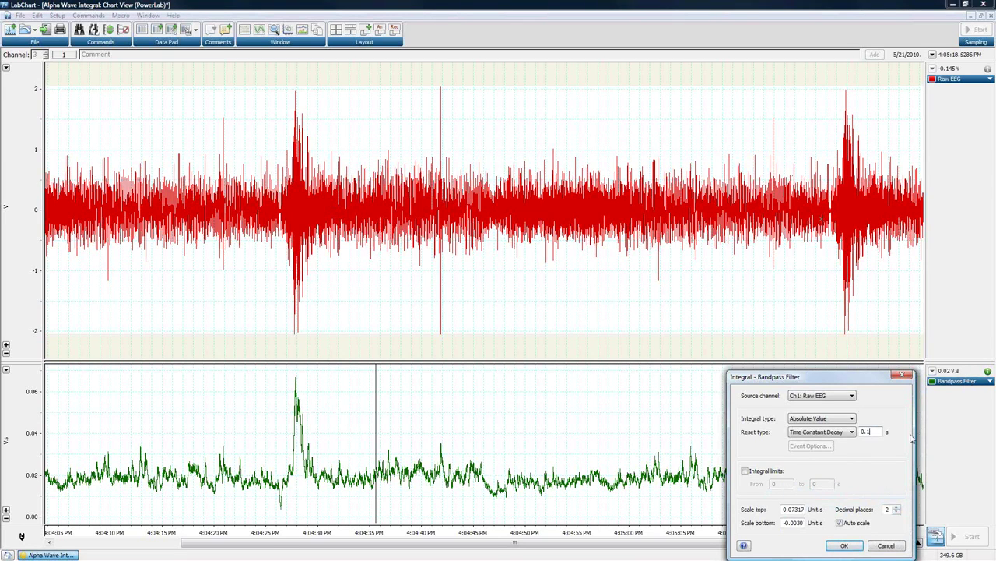
{"action": "left_click", "coordinate": [844, 545]}
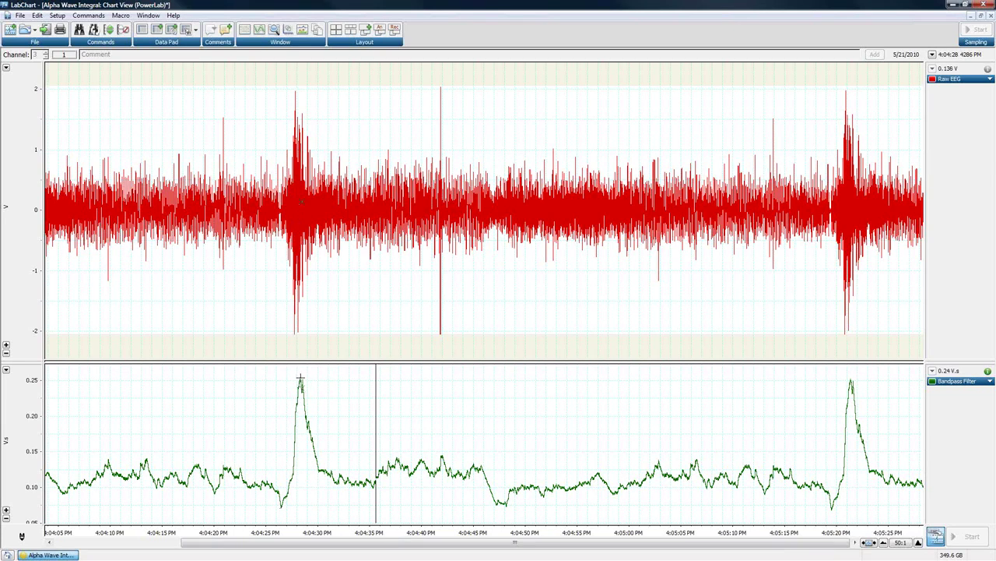
{"action": "left_click_drag", "start_coordinate": [300, 379], "coordinate": [308, 454]}
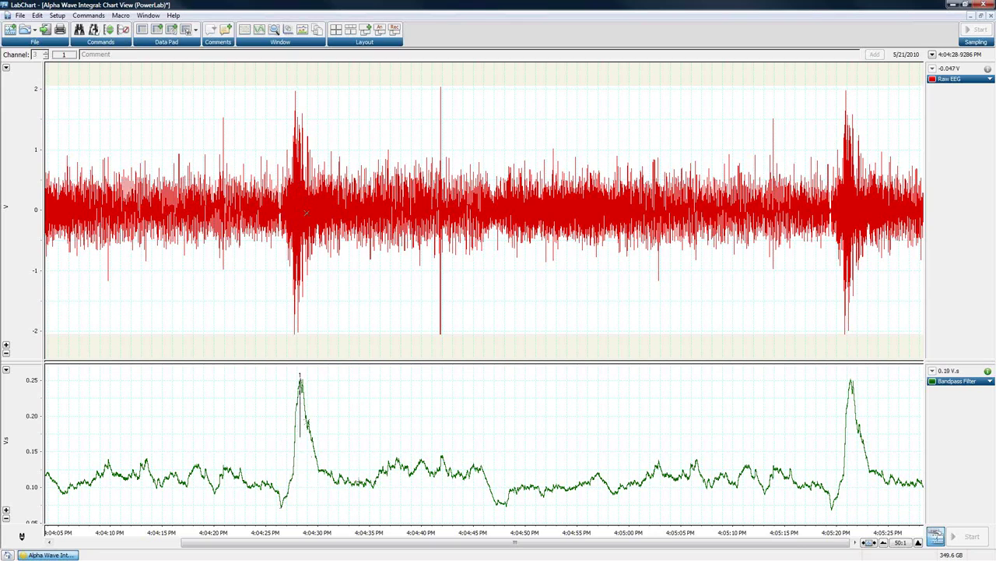
{"action": "left_click_drag", "start_coordinate": [852, 378], "coordinate": [853, 448]}
{"action": "left_click", "coordinate": [851, 447]}
Step: Mark the first peak's top and select the region around it to inspect
{"action": "left_click", "coordinate": [301, 373]}
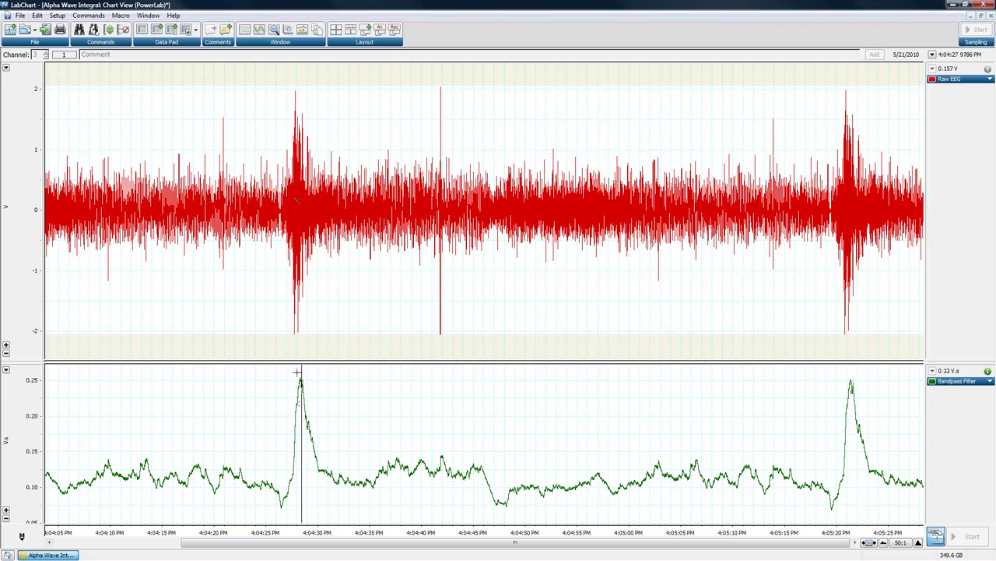
{"action": "left_click", "coordinate": [301, 373]}
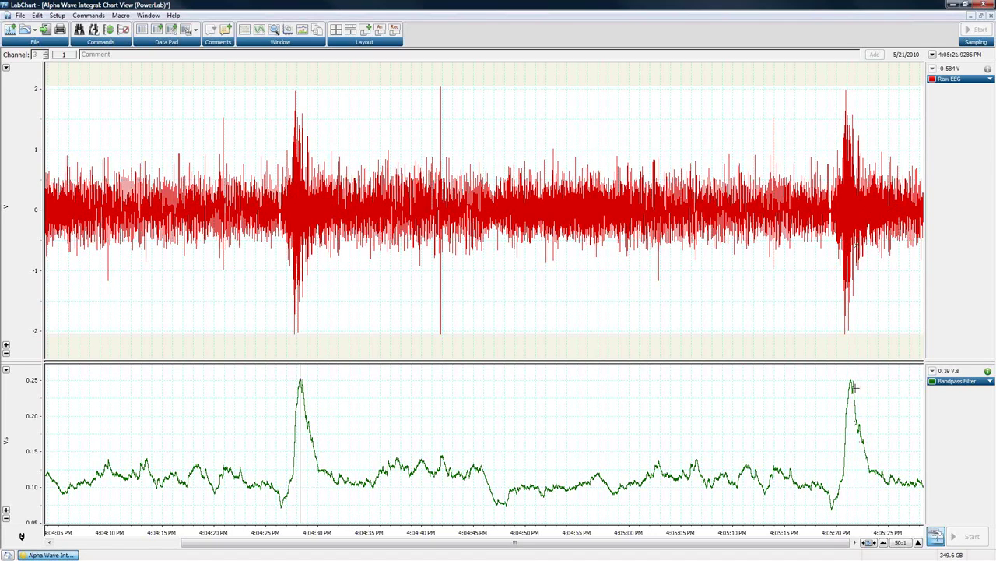
{"action": "mouse_move", "coordinate": [267, 367]}
{"action": "left_mouse_down"}
{"action": "mouse_move", "coordinate": [356, 478]}
{"action": "mouse_move", "coordinate": [346, 512]}
{"action": "left_mouse_up"}
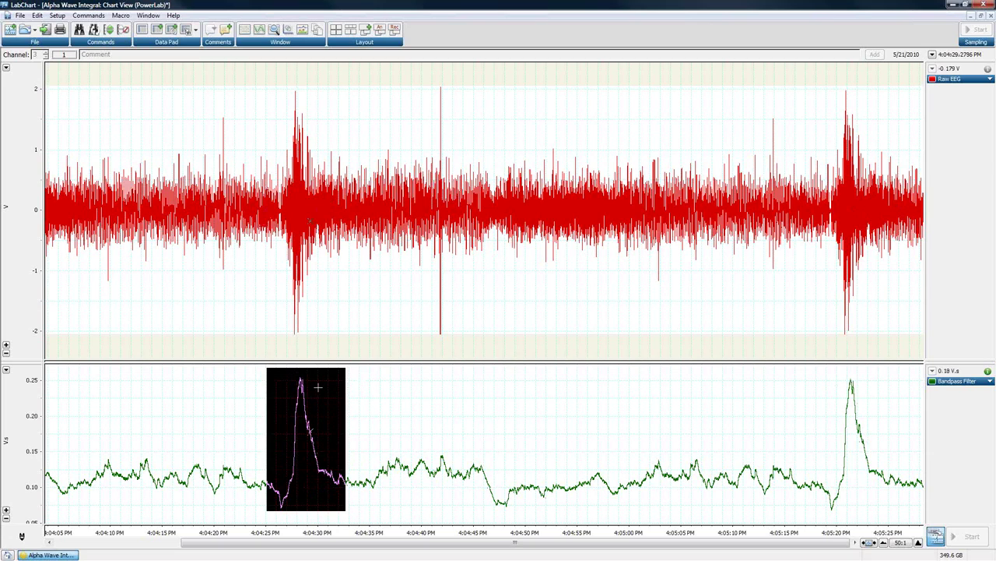
{"action": "left_click_drag", "start_coordinate": [301, 370], "coordinate": [309, 408]}
{"action": "left_click", "coordinate": [373, 405]}
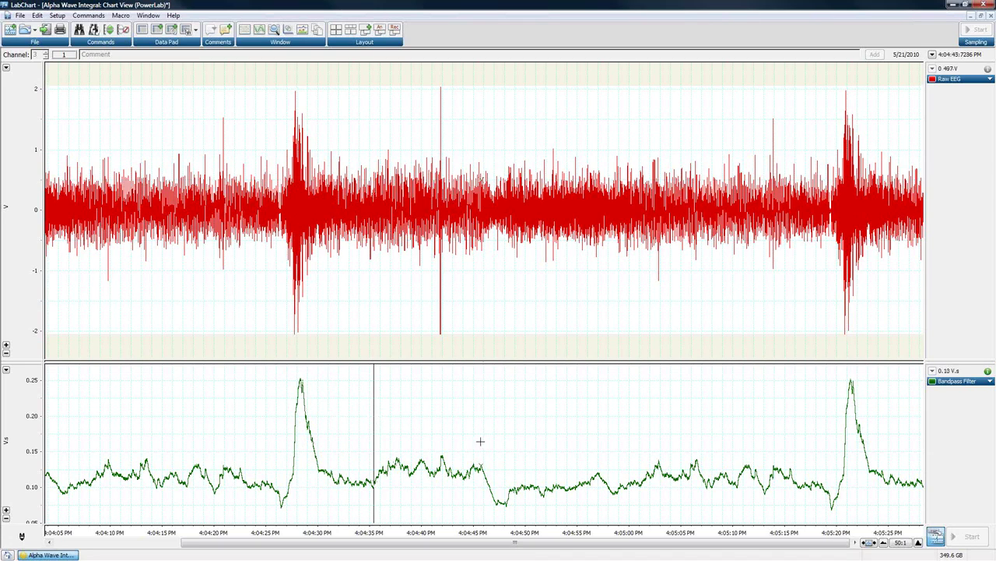
{"action": "left_click", "coordinate": [959, 383]}
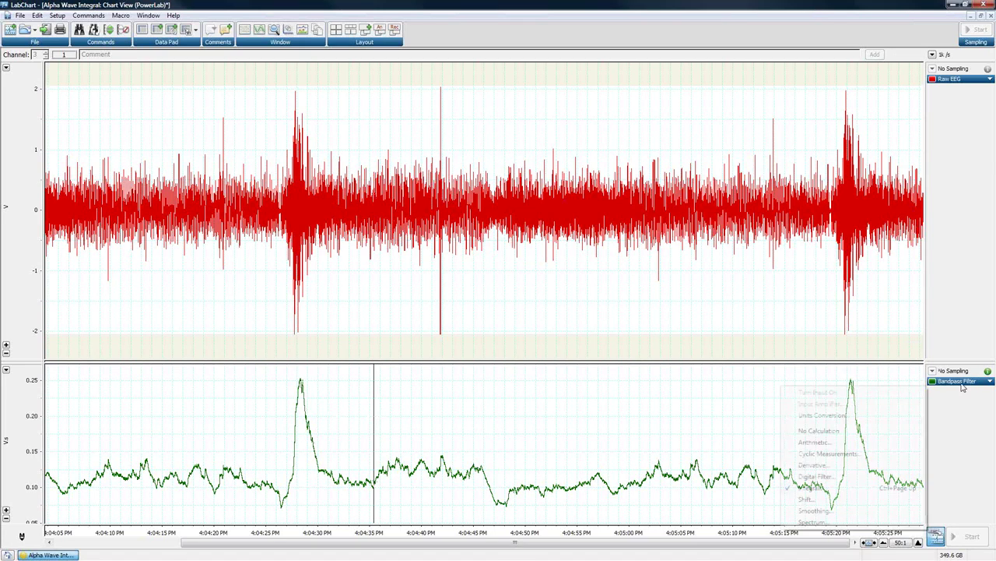
Step: Cancel the Bandpass Filter integral settings and close Alpha Wave Integral, discarding changes
{"action": "left_click", "coordinate": [814, 487]}
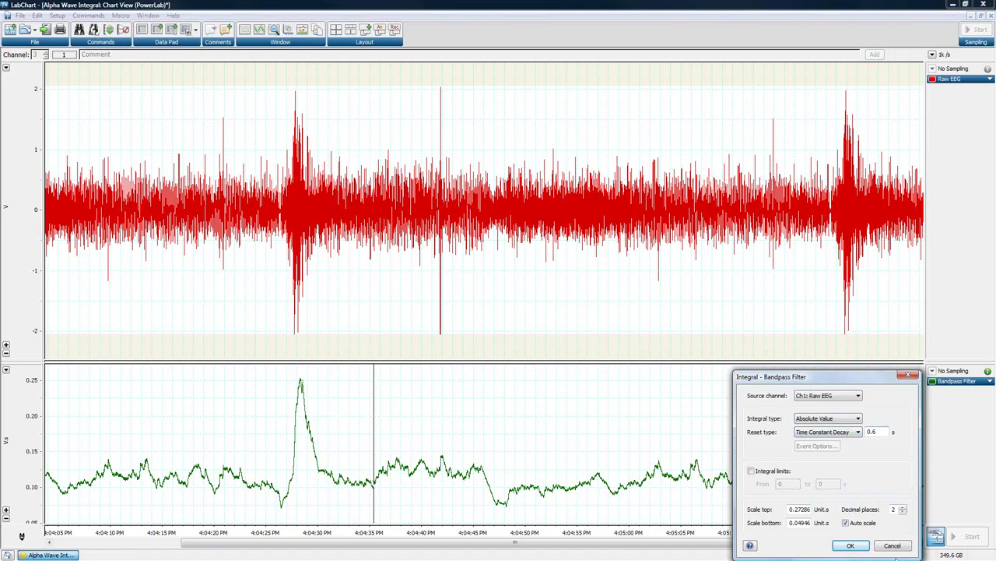
{"action": "left_click", "coordinate": [893, 545]}
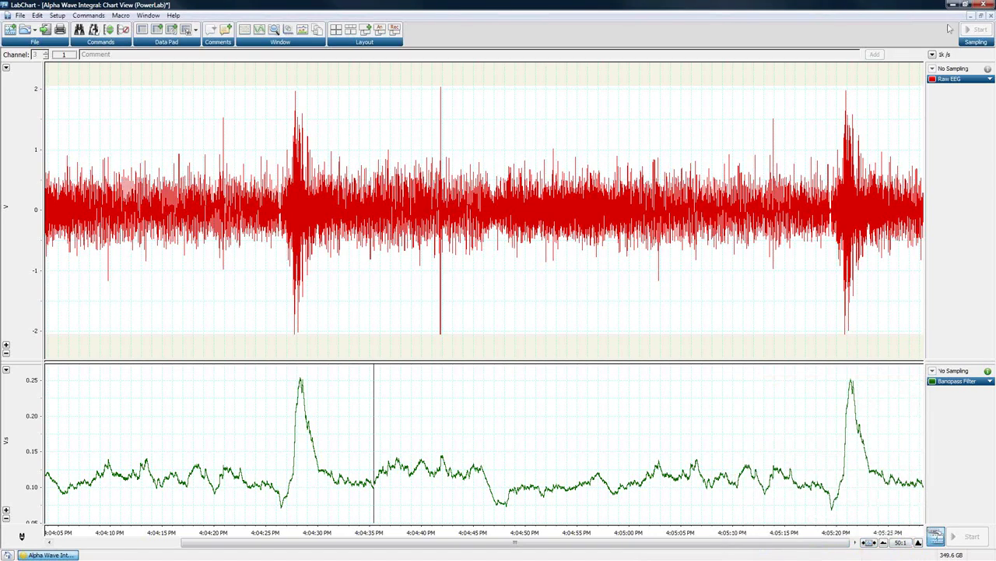
{"action": "left_click", "coordinate": [988, 16]}
{"action": "left_click", "coordinate": [521, 323]}
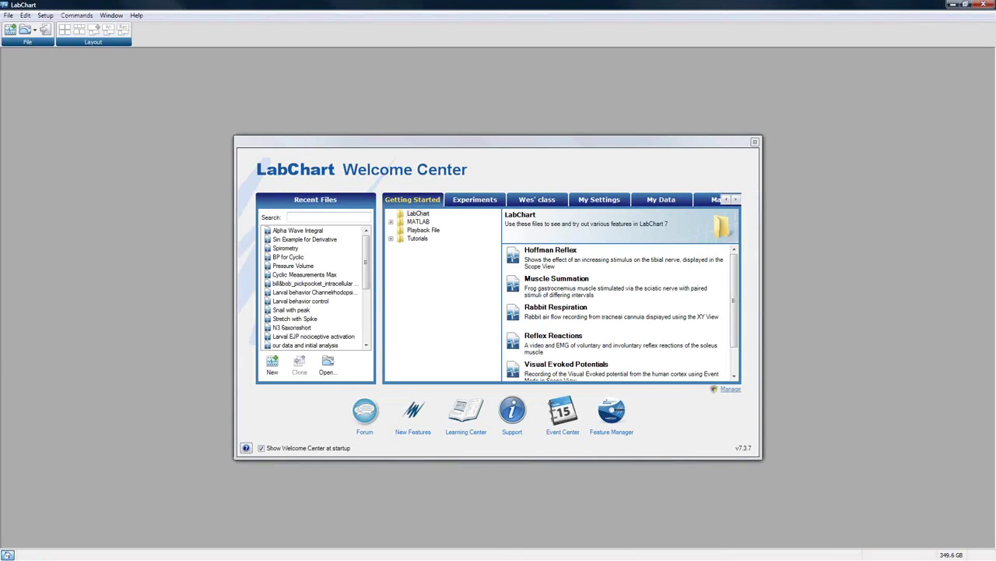
Step: Open Spirometry maximized, zoom in three times, and select one breath cycle of Flow
{"action": "double_click", "coordinate": [285, 248]}
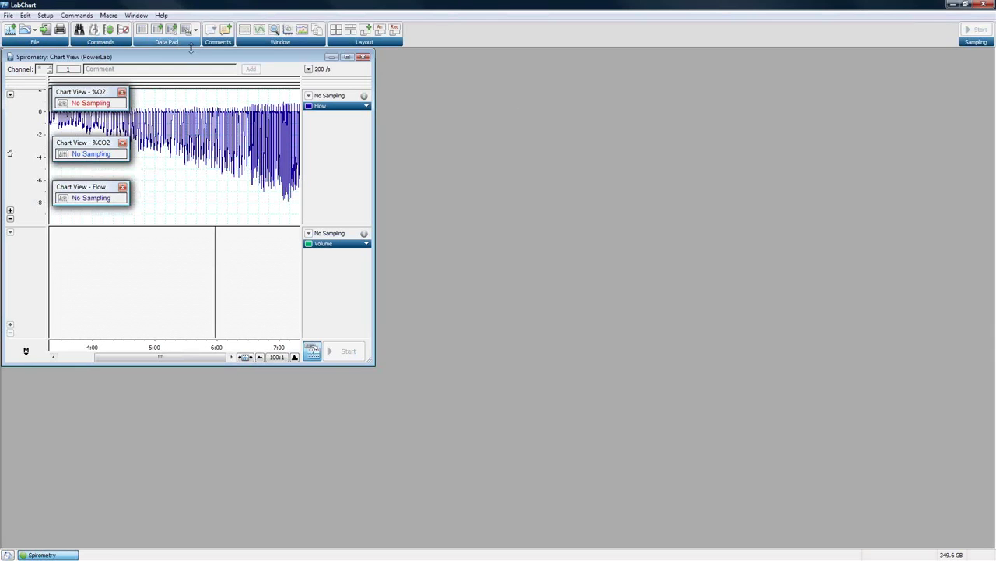
{"action": "left_click", "coordinate": [348, 57]}
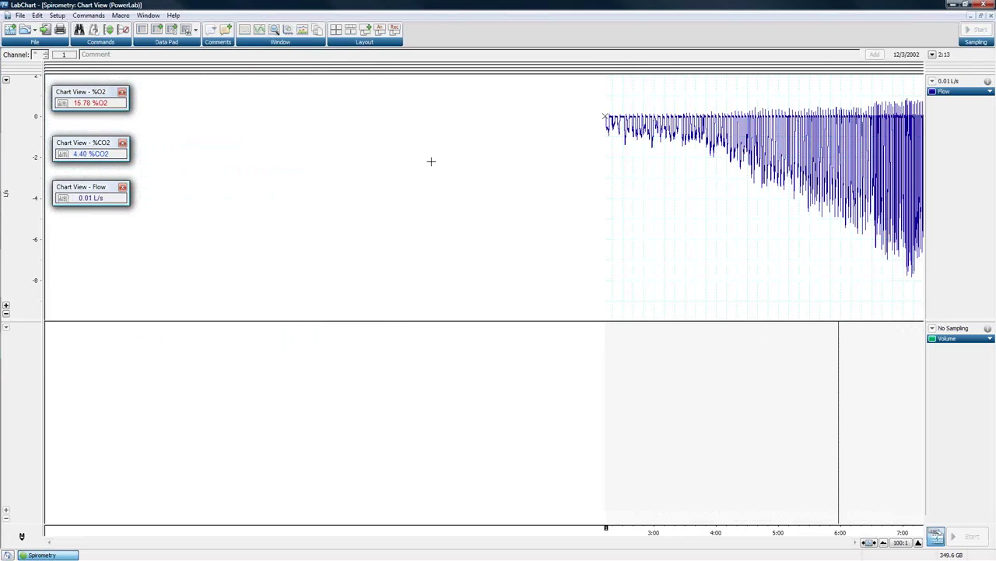
{"action": "left_click", "coordinate": [918, 542]}
{"action": "left_click", "coordinate": [919, 542]}
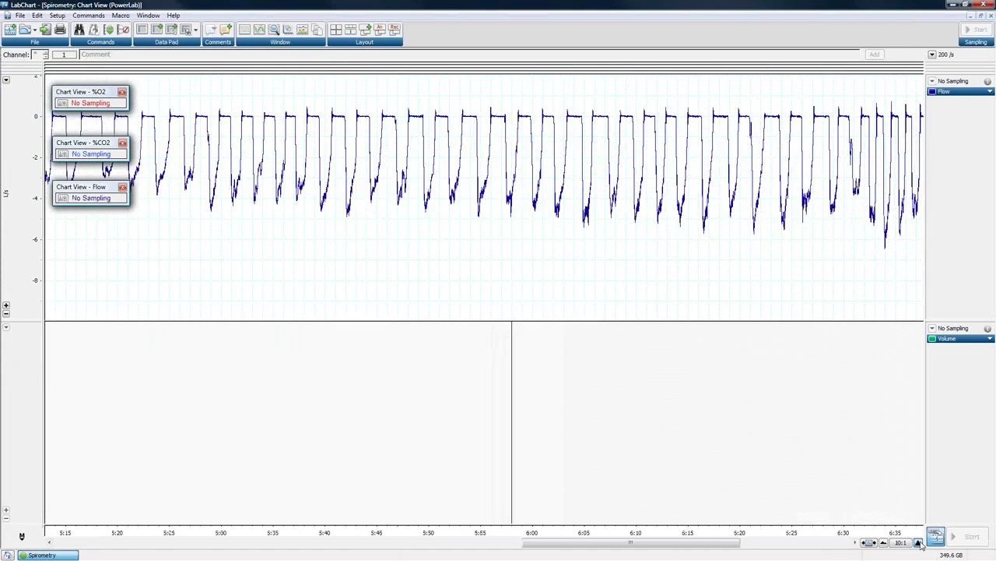
{"action": "left_click", "coordinate": [919, 543]}
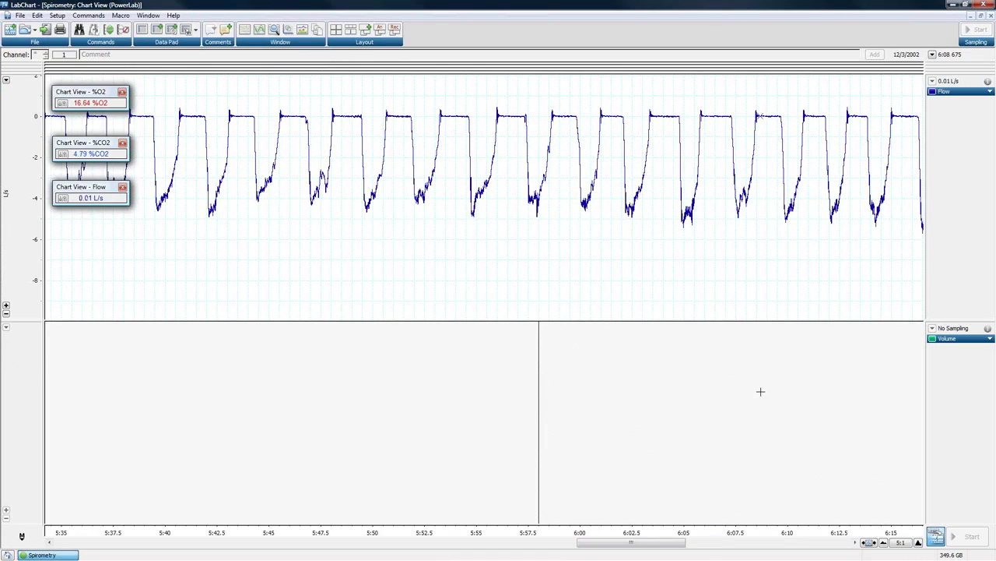
{"action": "left_click_drag", "start_coordinate": [397, 99], "coordinate": [443, 268]}
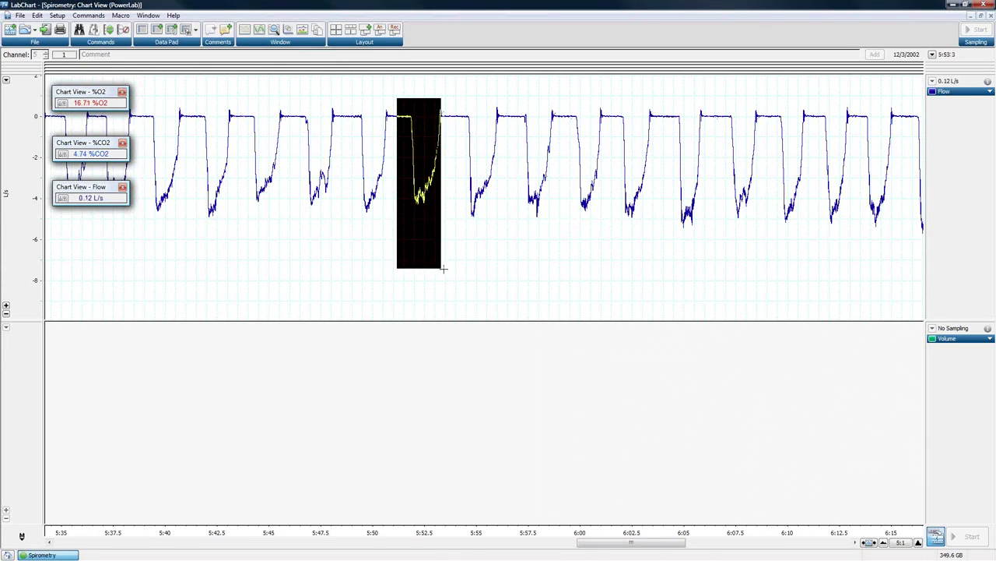
Step: Bring up the Volume channel's Integral settings and move the dialog aside
{"action": "left_click", "coordinate": [956, 340]}
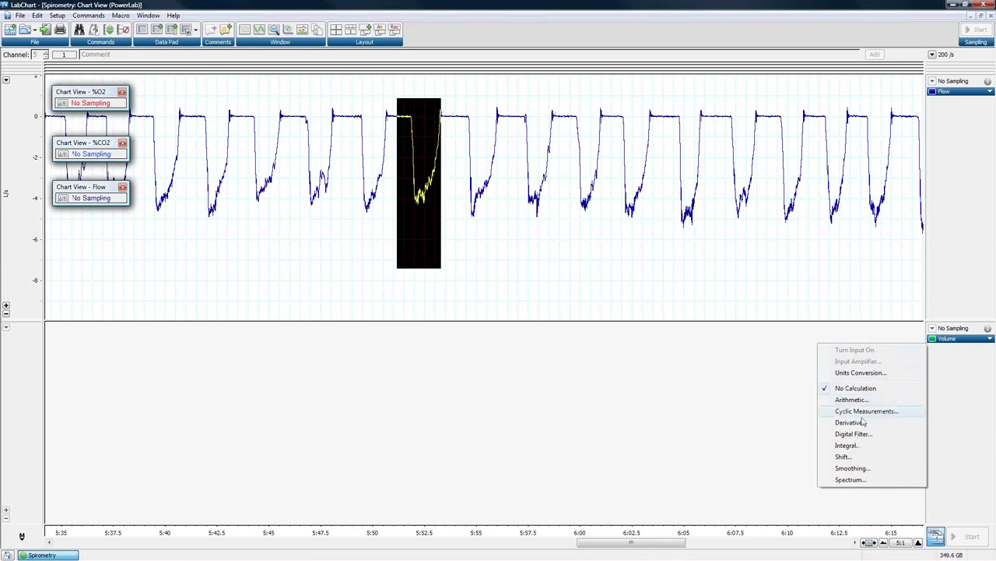
{"action": "left_click", "coordinate": [848, 446]}
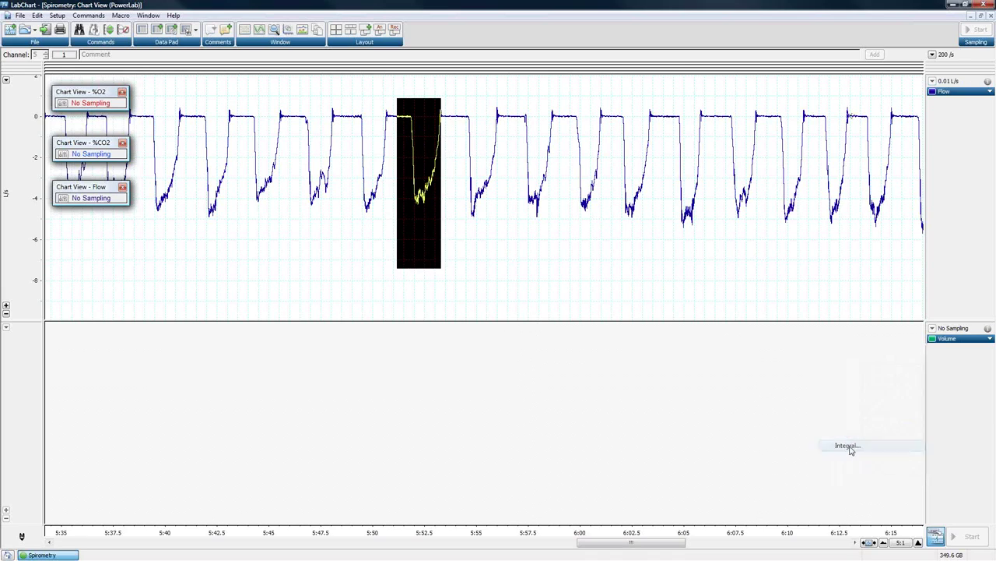
{"action": "left_click_drag", "start_coordinate": [841, 363], "coordinate": [686, 163]}
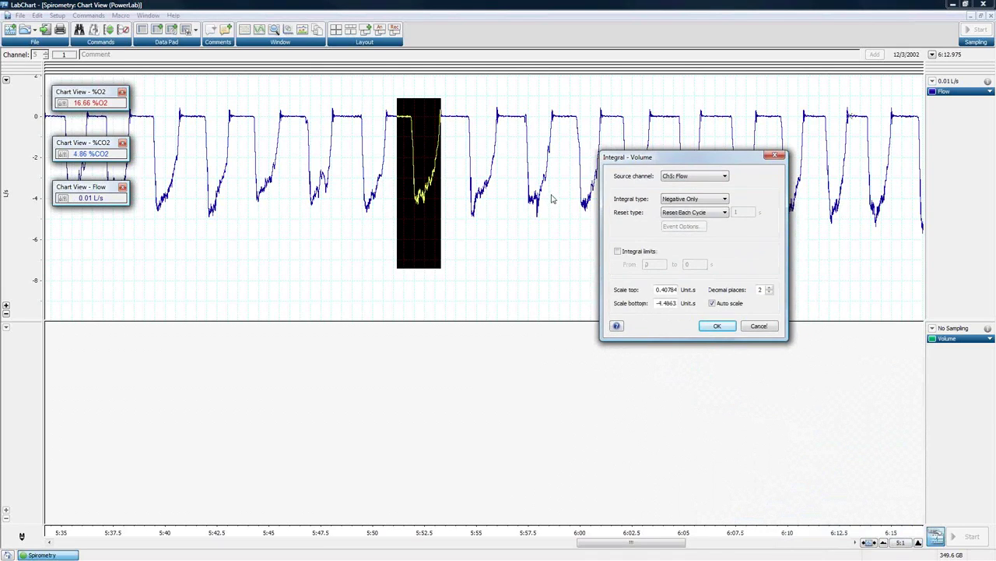
Step: Apply a Negative Only, Reset Each Cycle integral of Flow to the Volume channel
{"action": "left_click", "coordinate": [702, 200]}
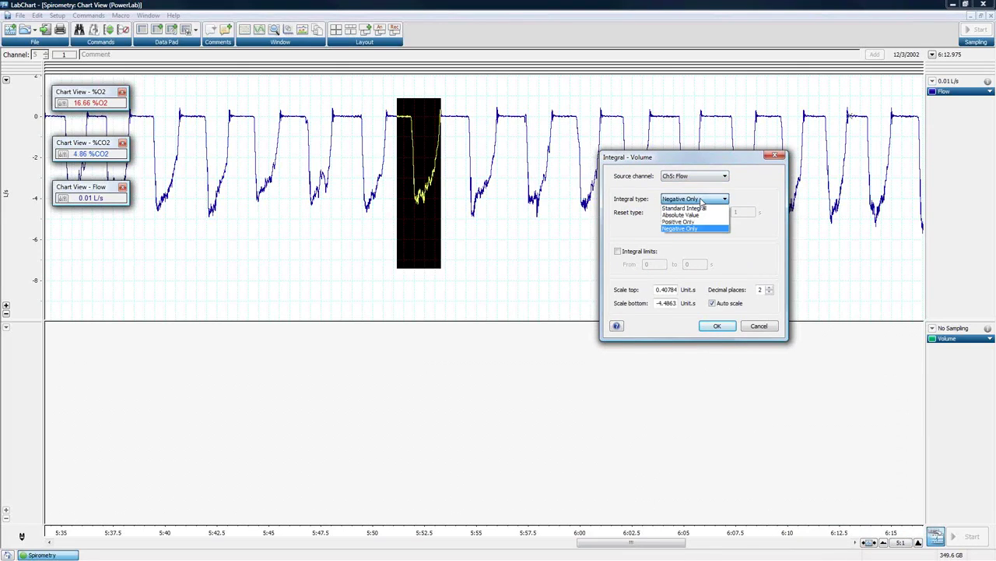
{"action": "left_click", "coordinate": [701, 200]}
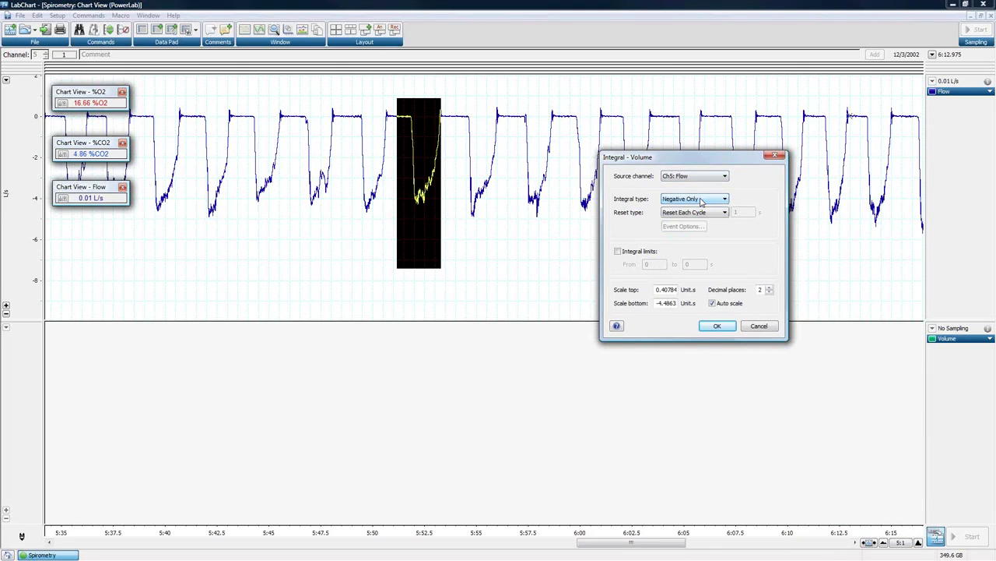
{"action": "left_click", "coordinate": [683, 214]}
{"action": "left_click", "coordinate": [682, 216]}
{"action": "left_click", "coordinate": [717, 326]}
Step: Clear the breath selection and close Spirometry without saving changes
{"action": "left_click", "coordinate": [482, 382]}
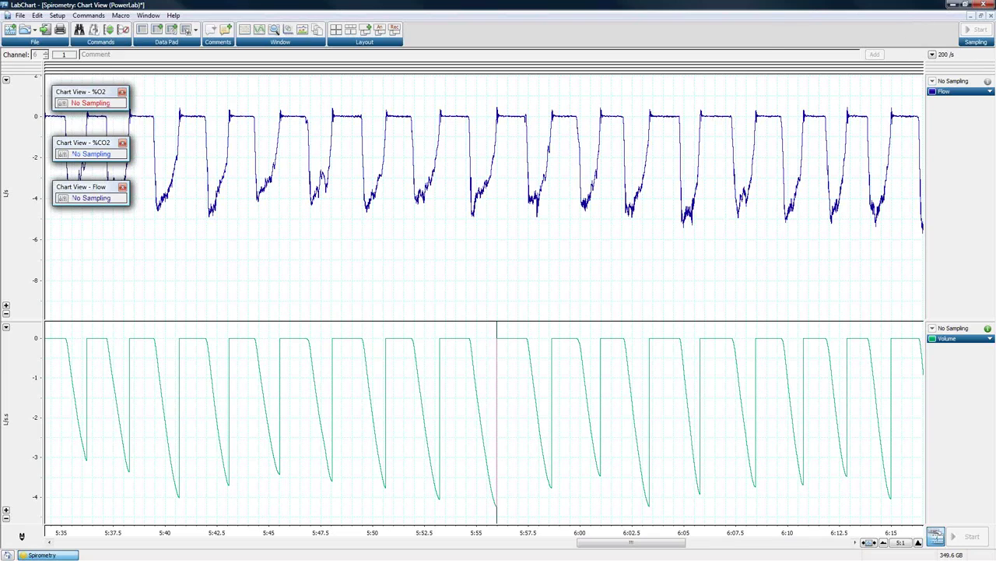
{"action": "left_click", "coordinate": [991, 16]}
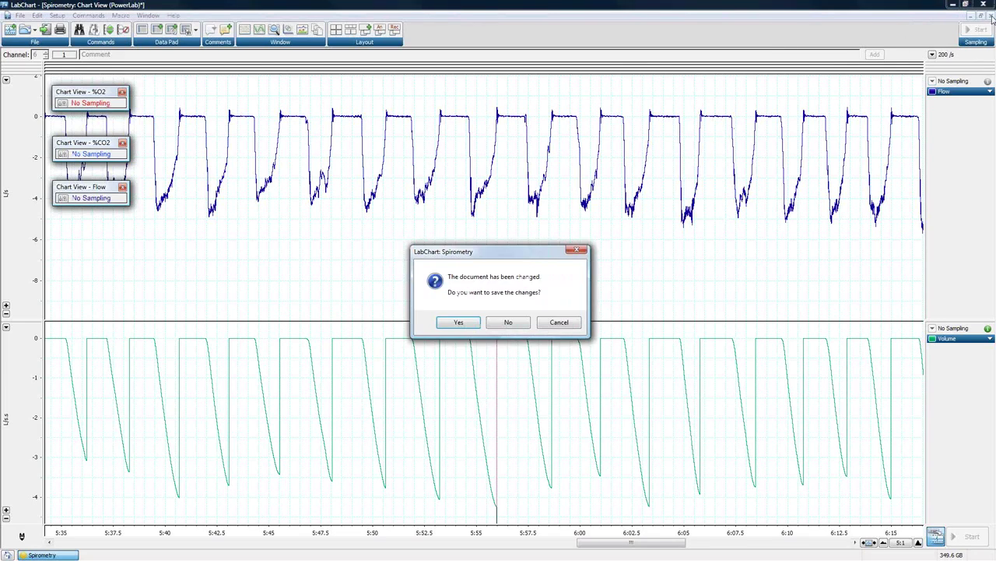
{"action": "left_click", "coordinate": [519, 319]}
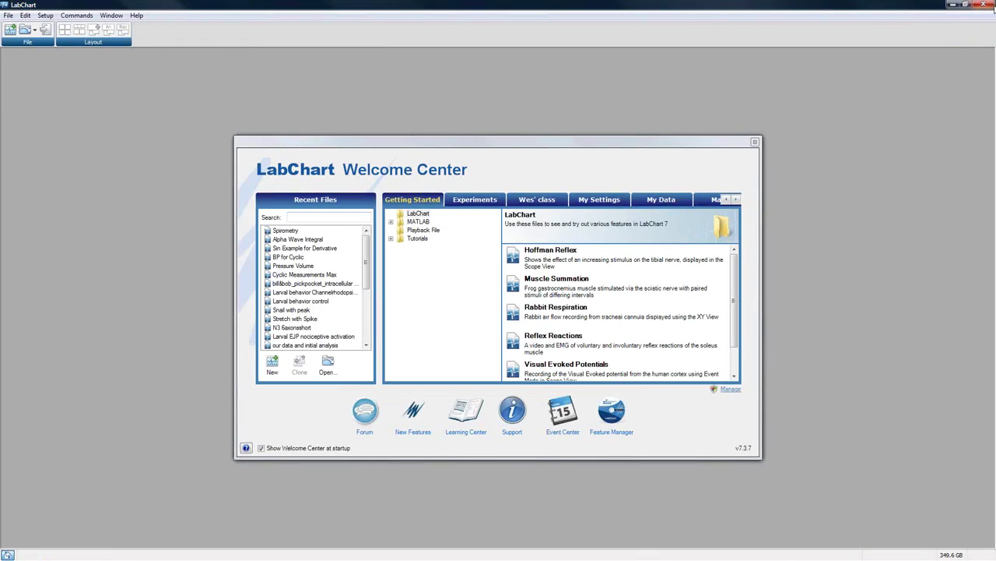